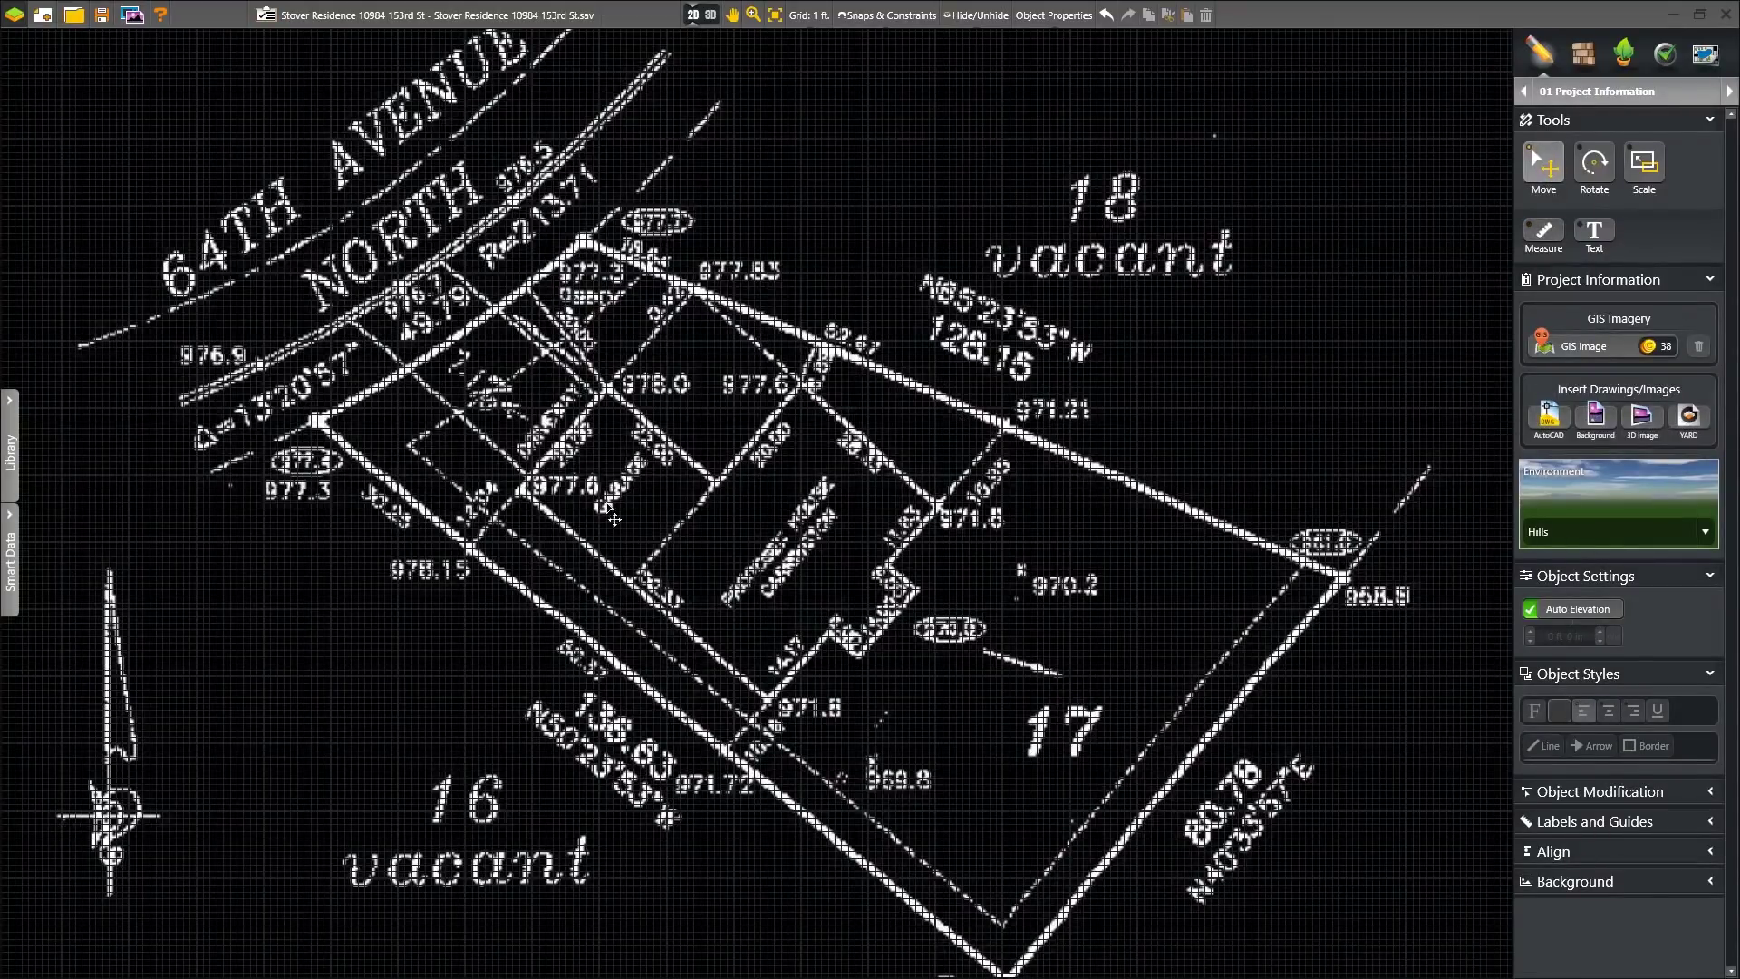
- Delete the survey drawing and download the GIS aerial image for the property's address
left_click(1595, 417)
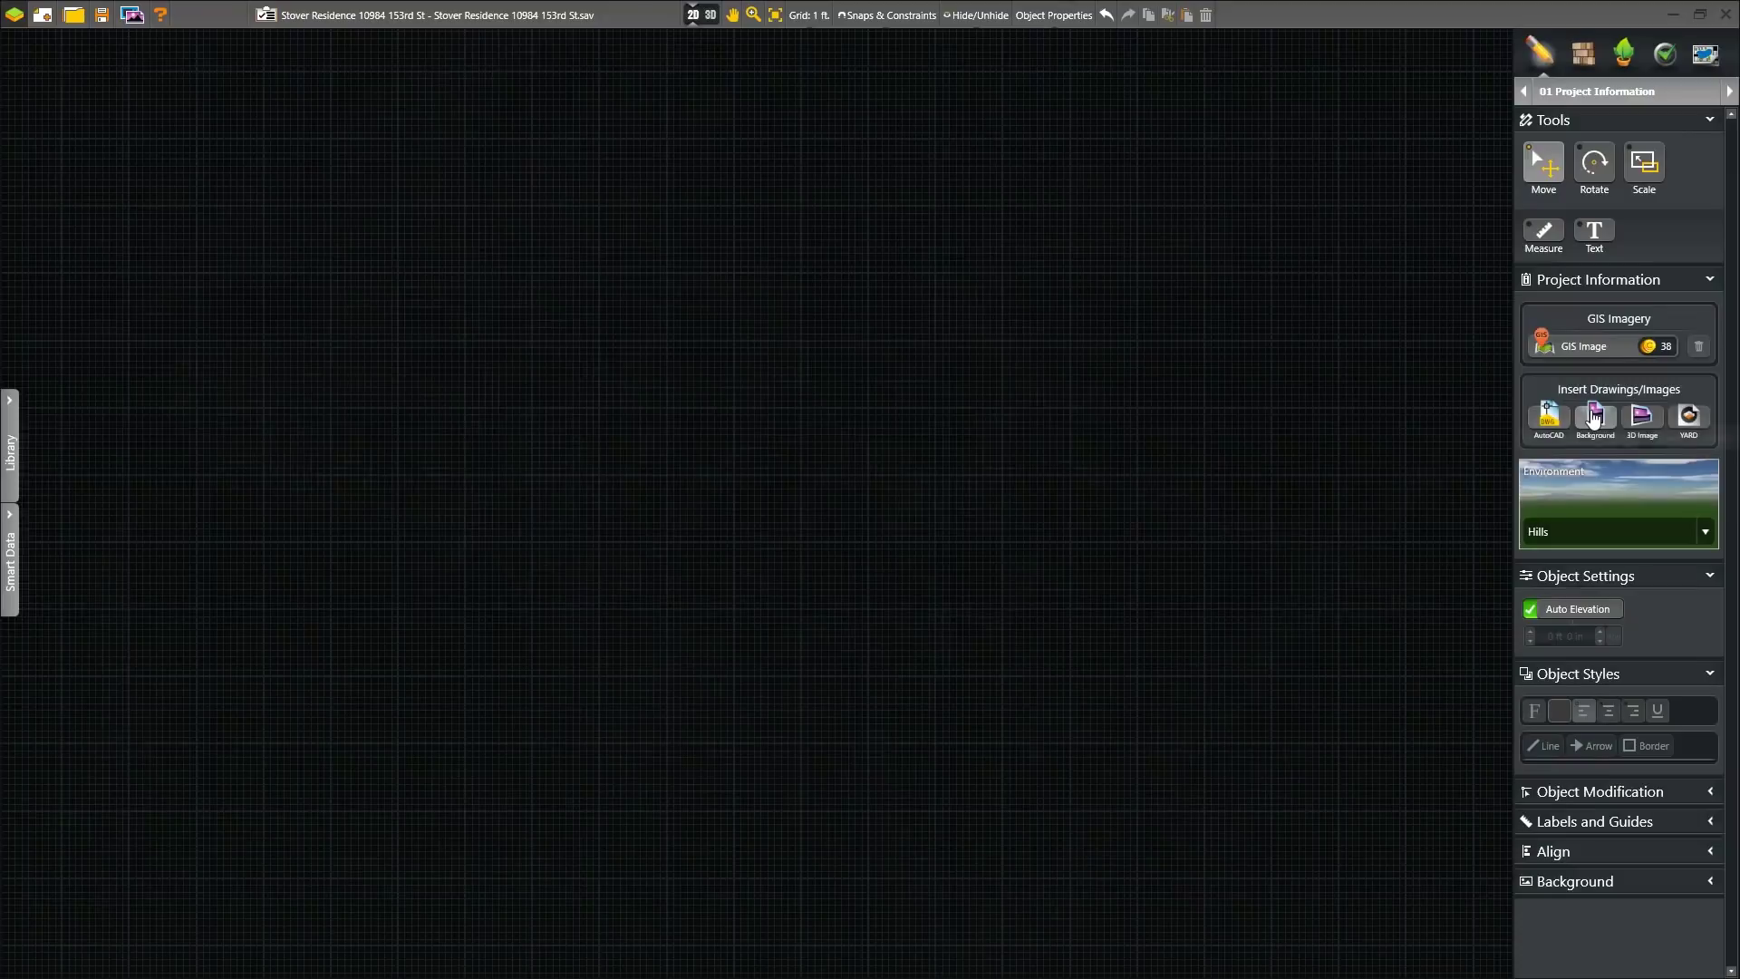
left_click(1650, 347)
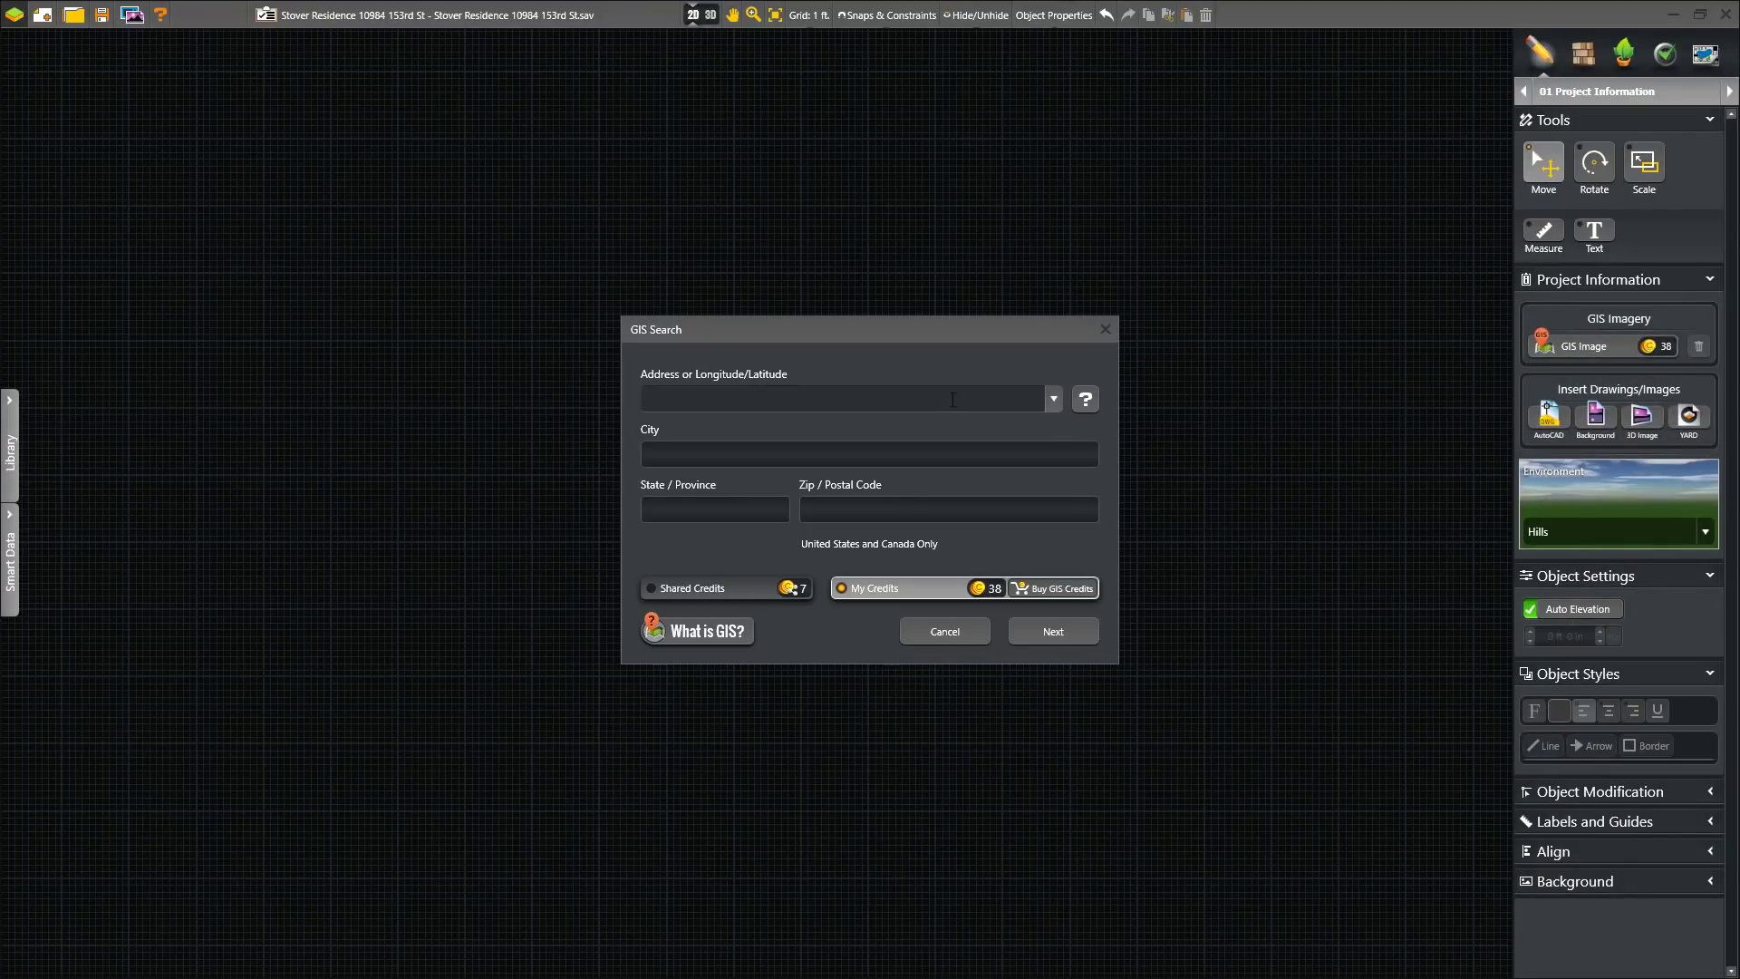
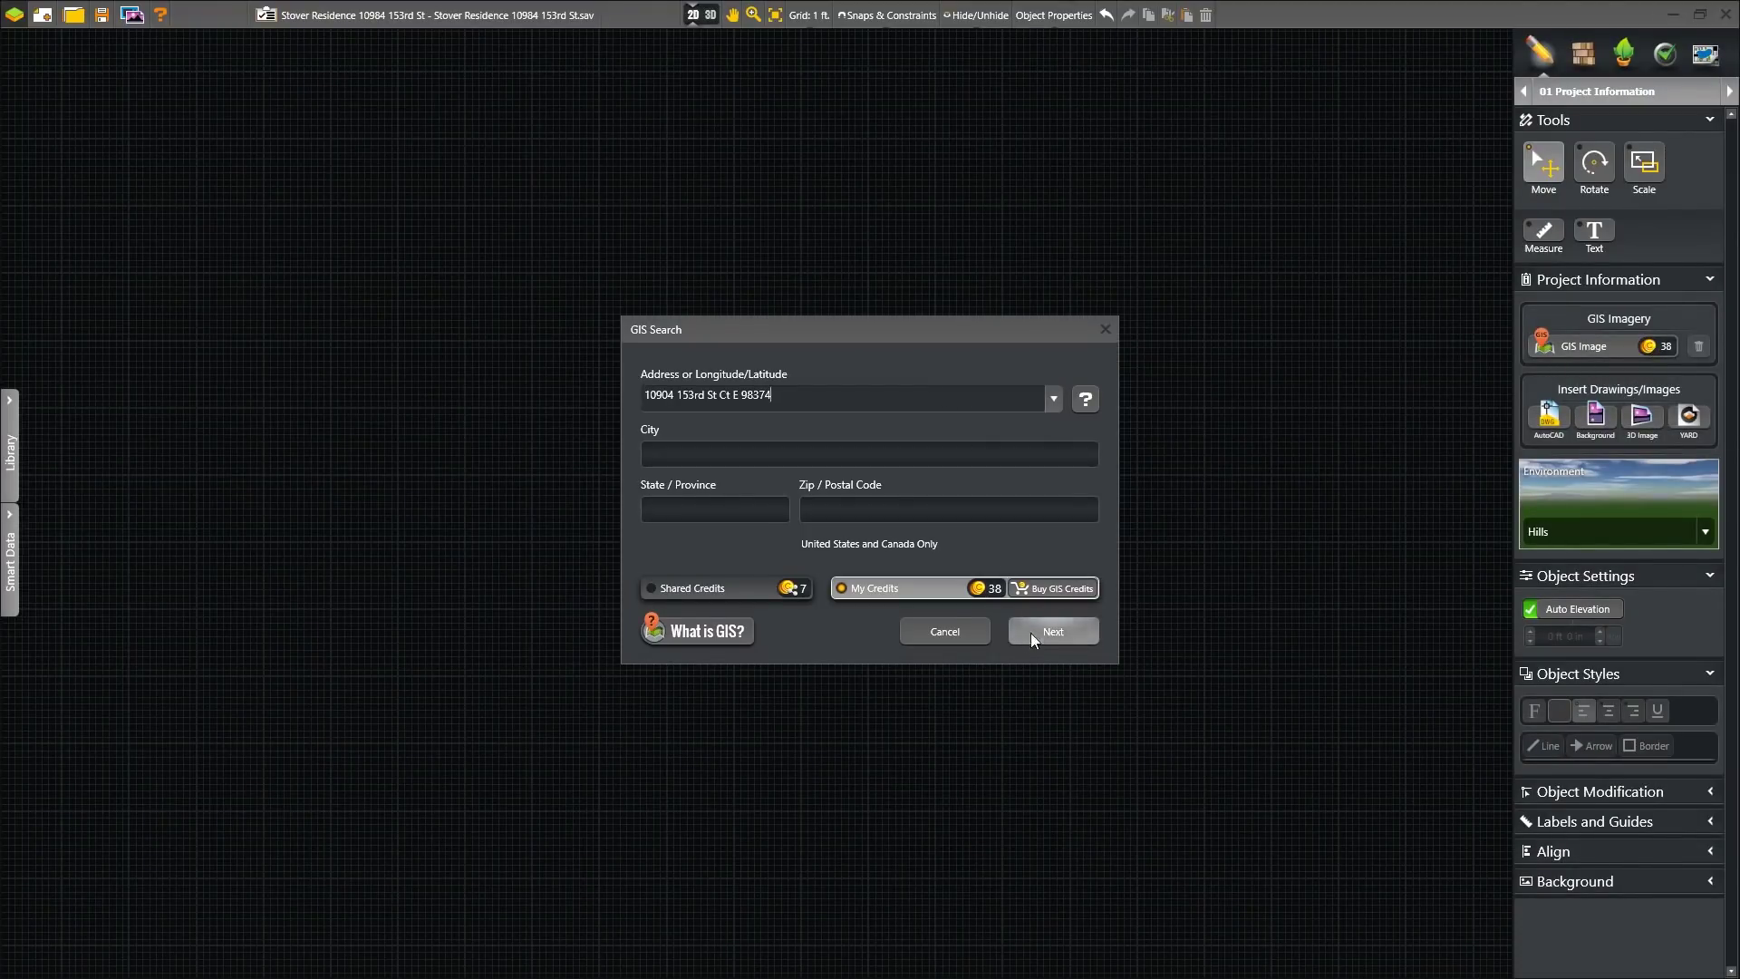
left_click(1033, 632)
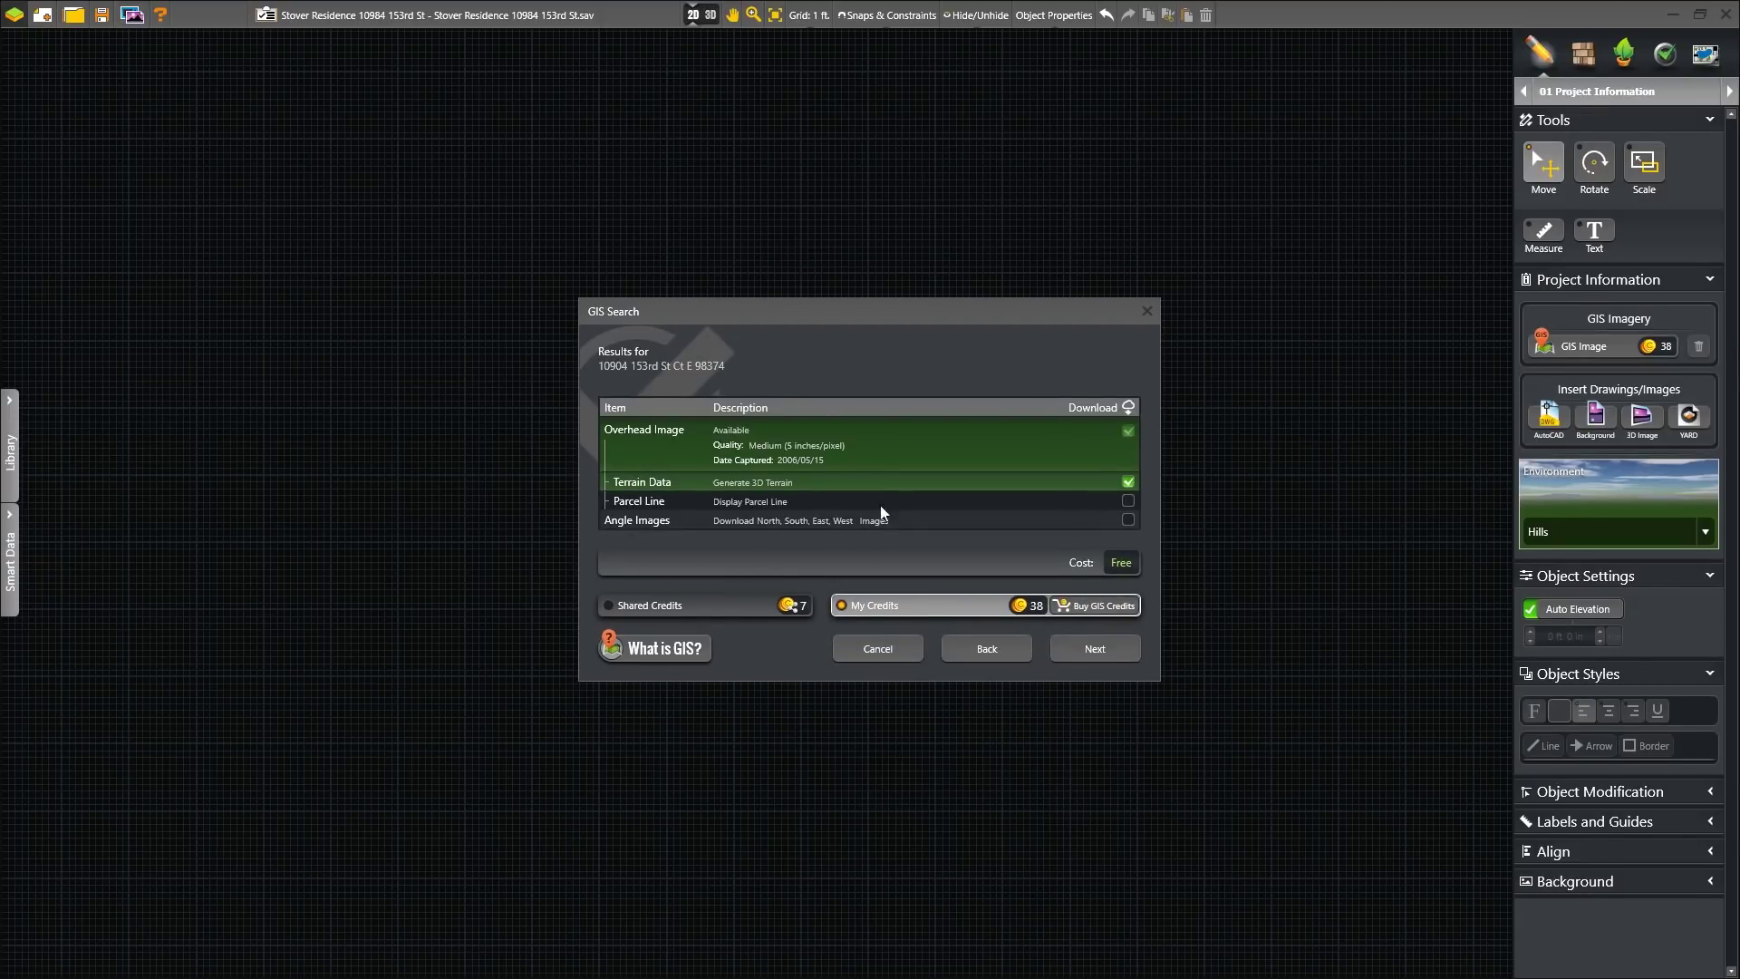
left_click(1071, 603)
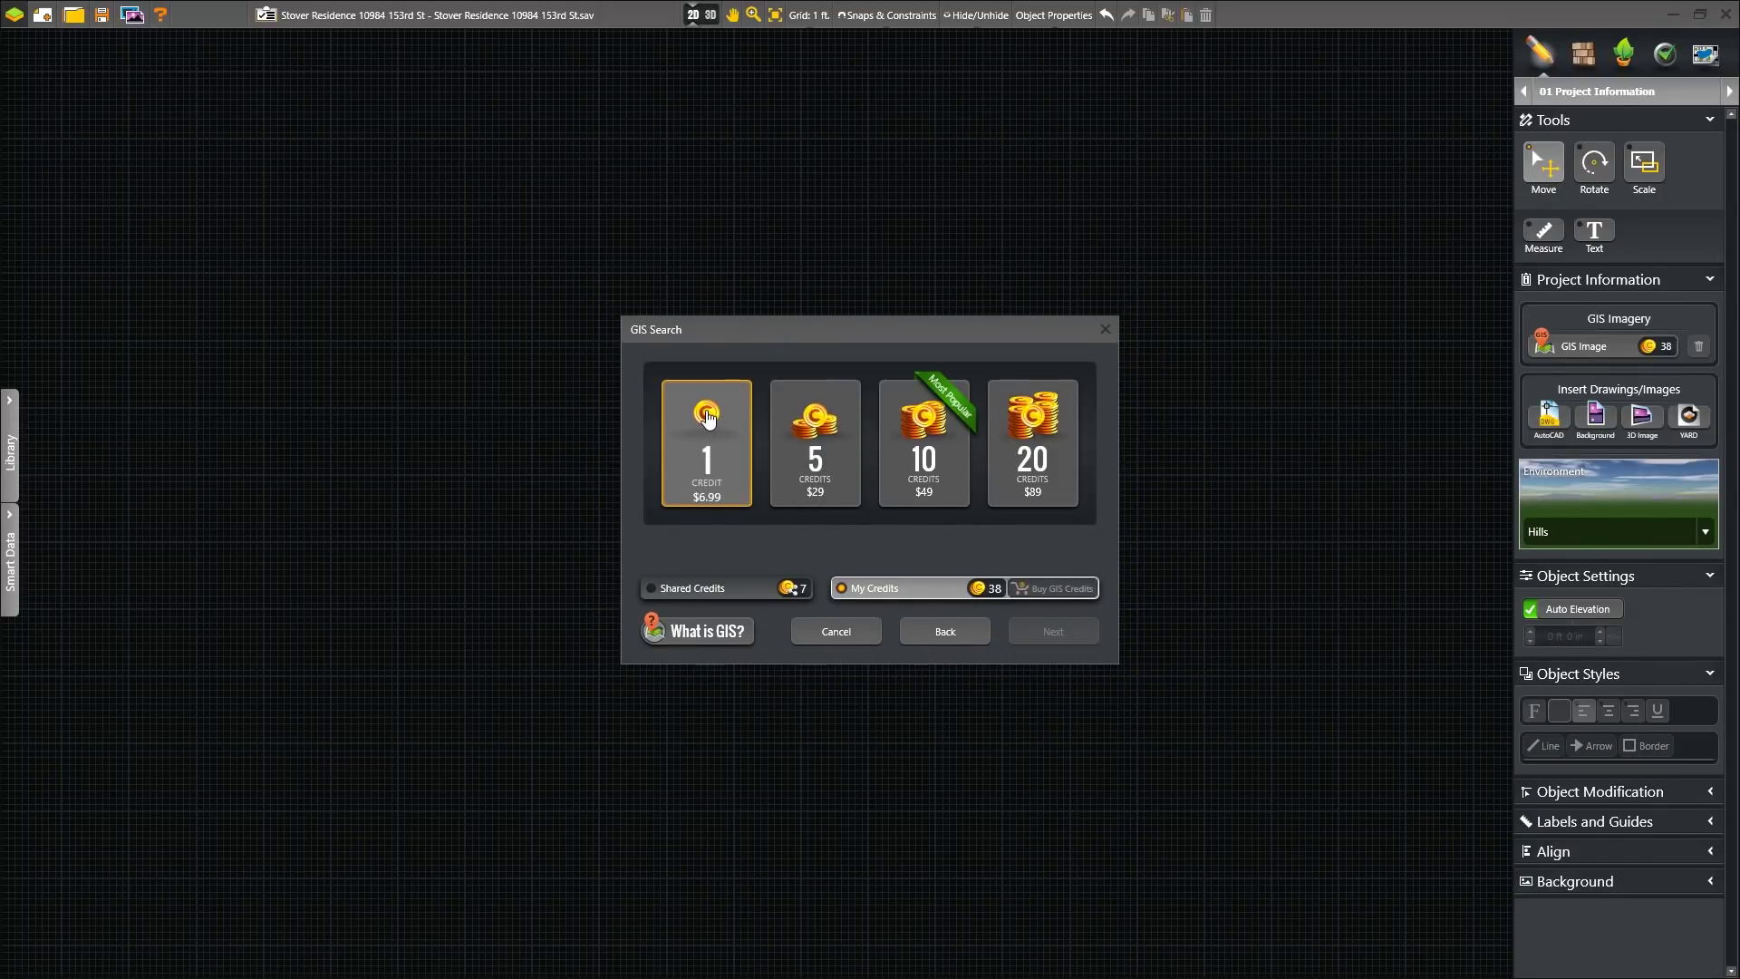
left_click(708, 417)
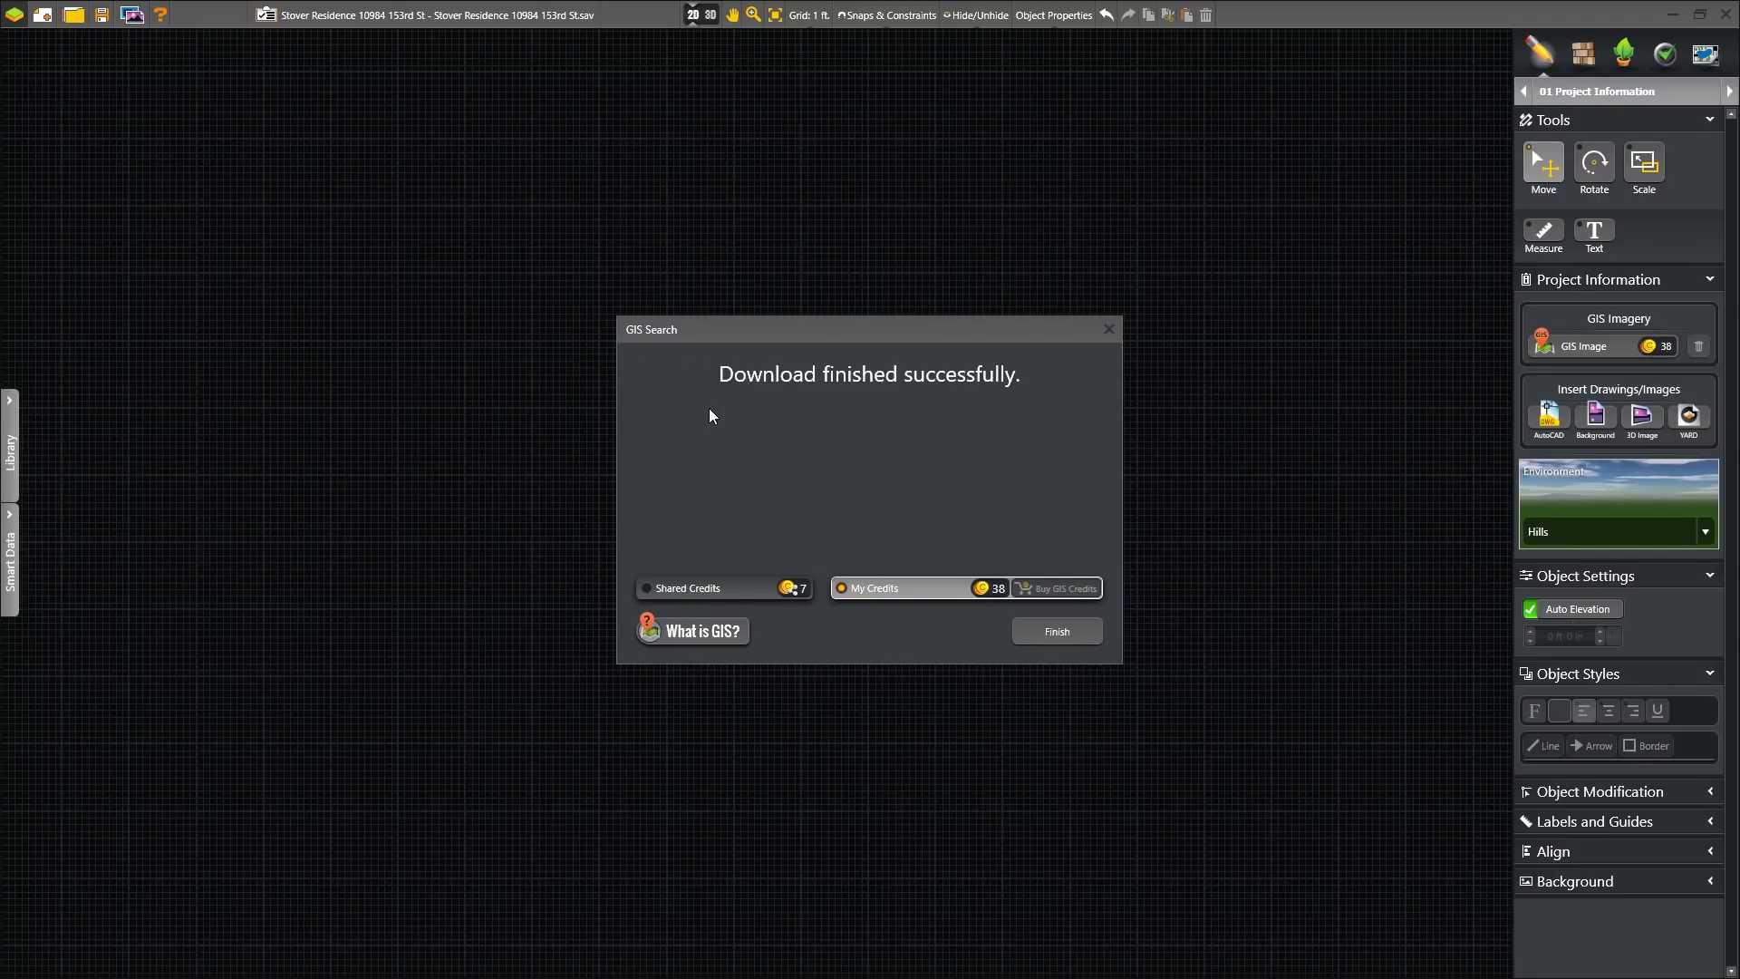
left_click(1066, 637)
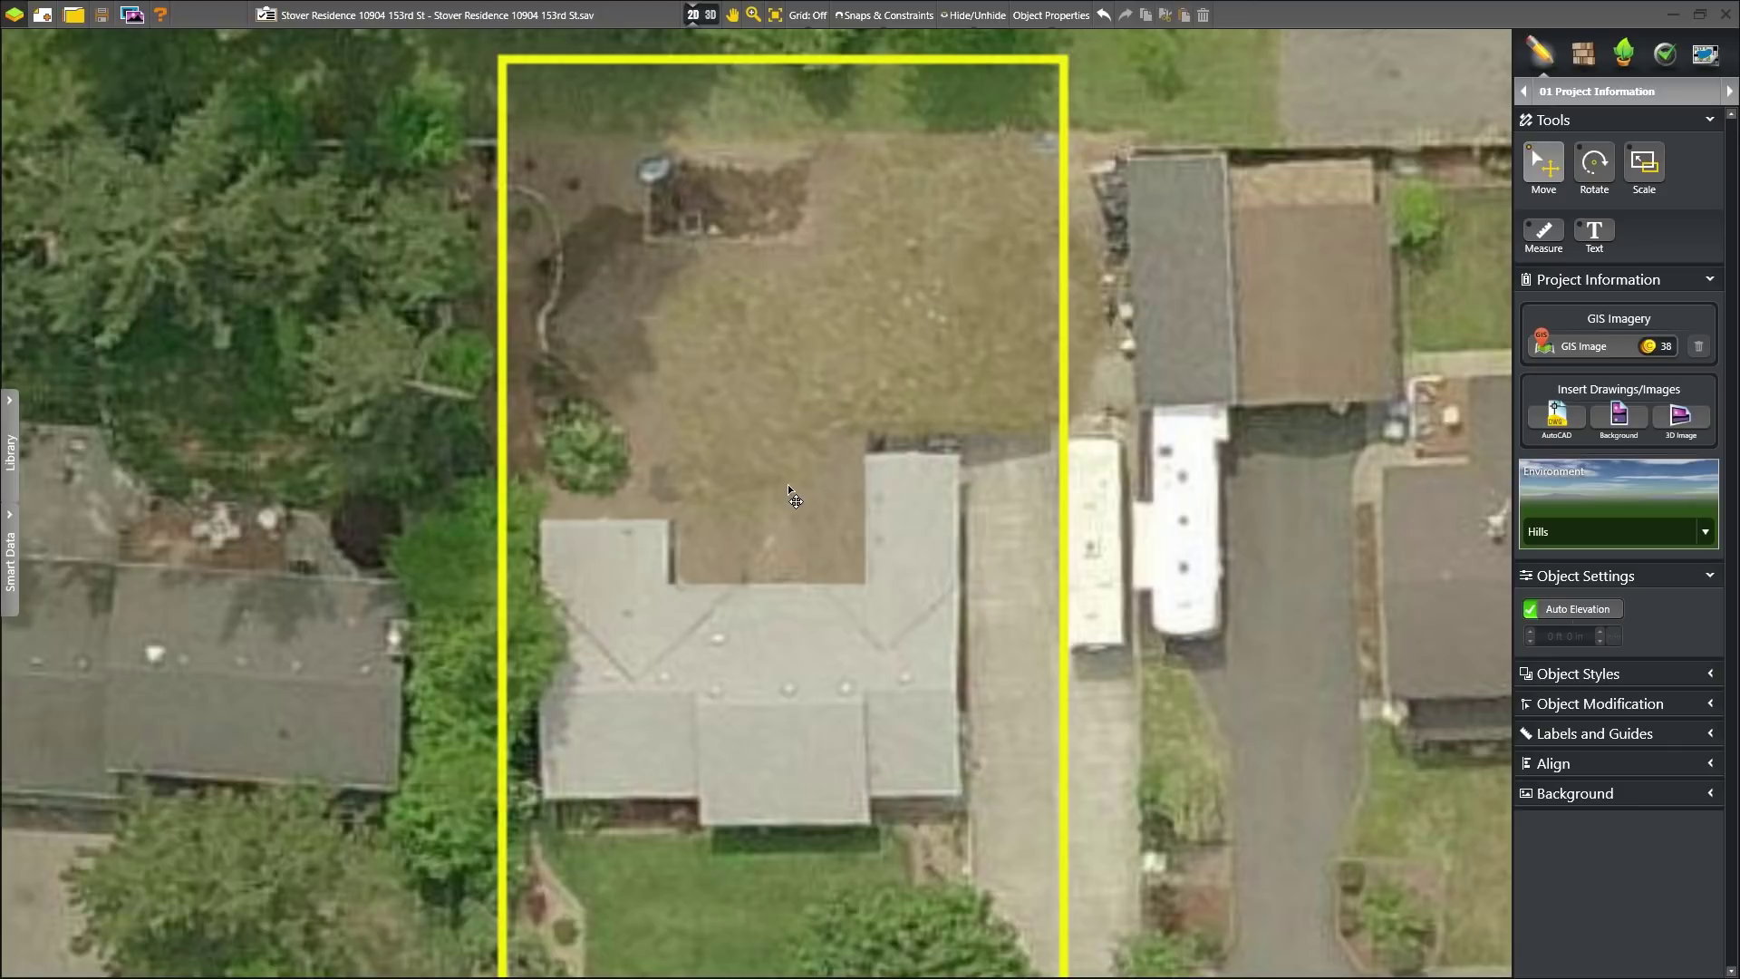
- Trace the house corners with the Line tool, including the 25', 44', 20' and 30' walls
left_click(1730, 91)
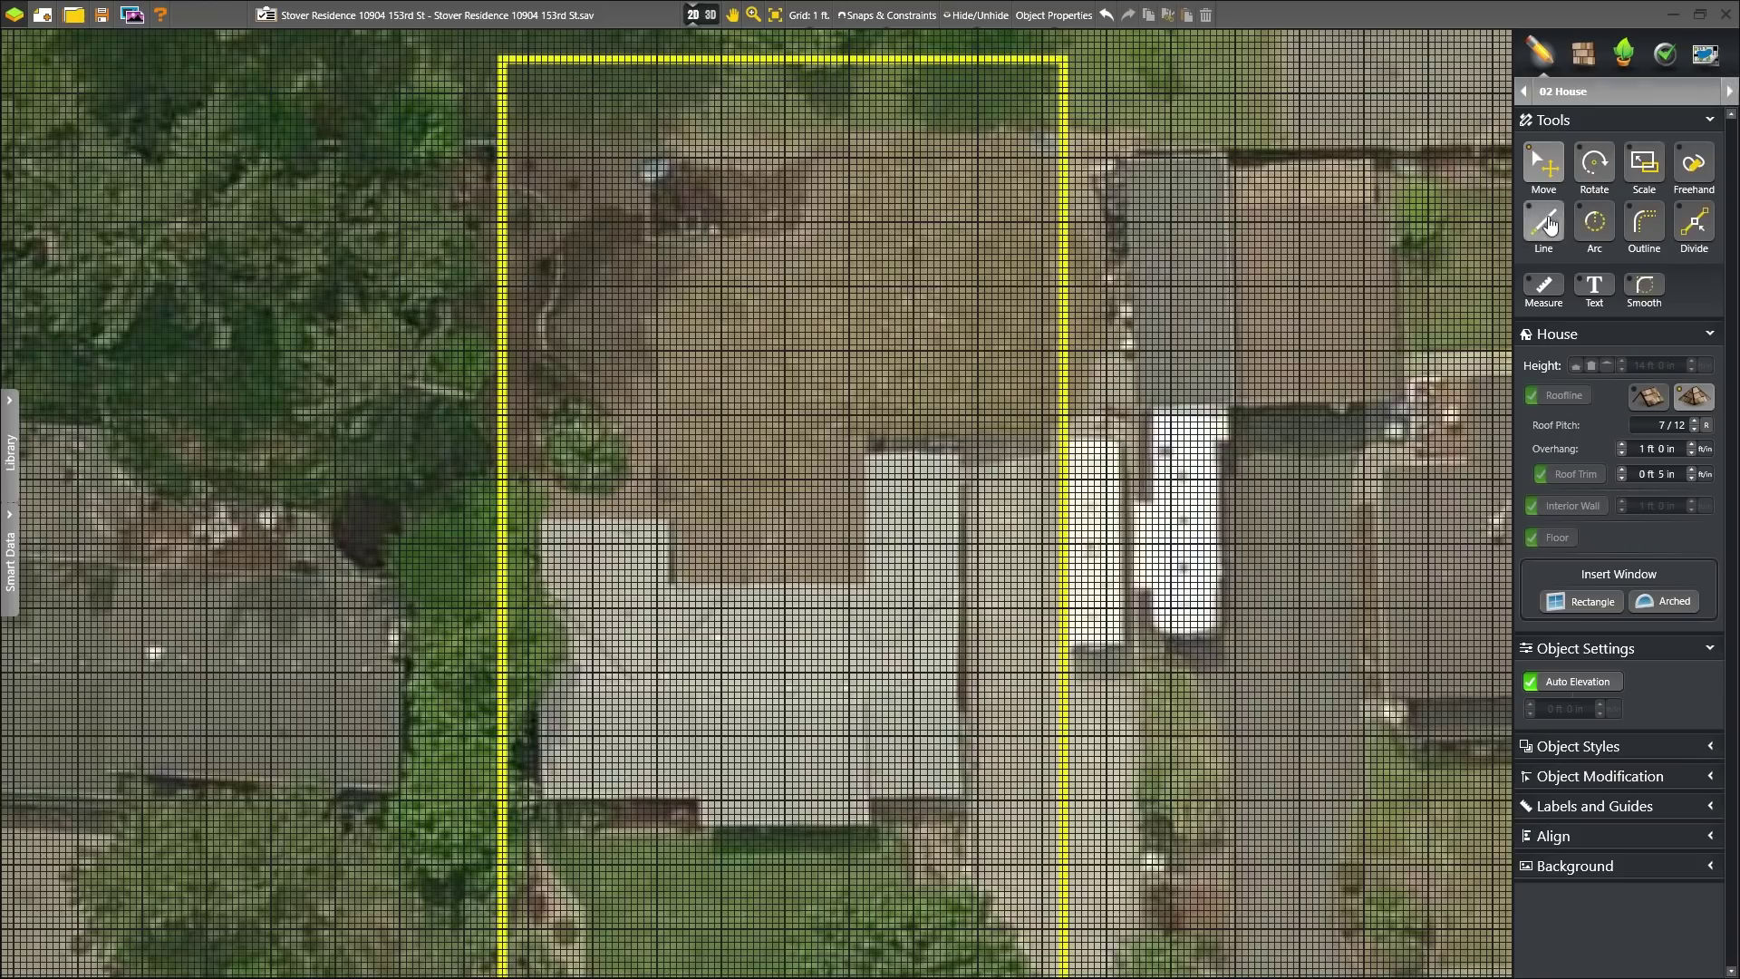
scroll(794, 567, "up", 5)
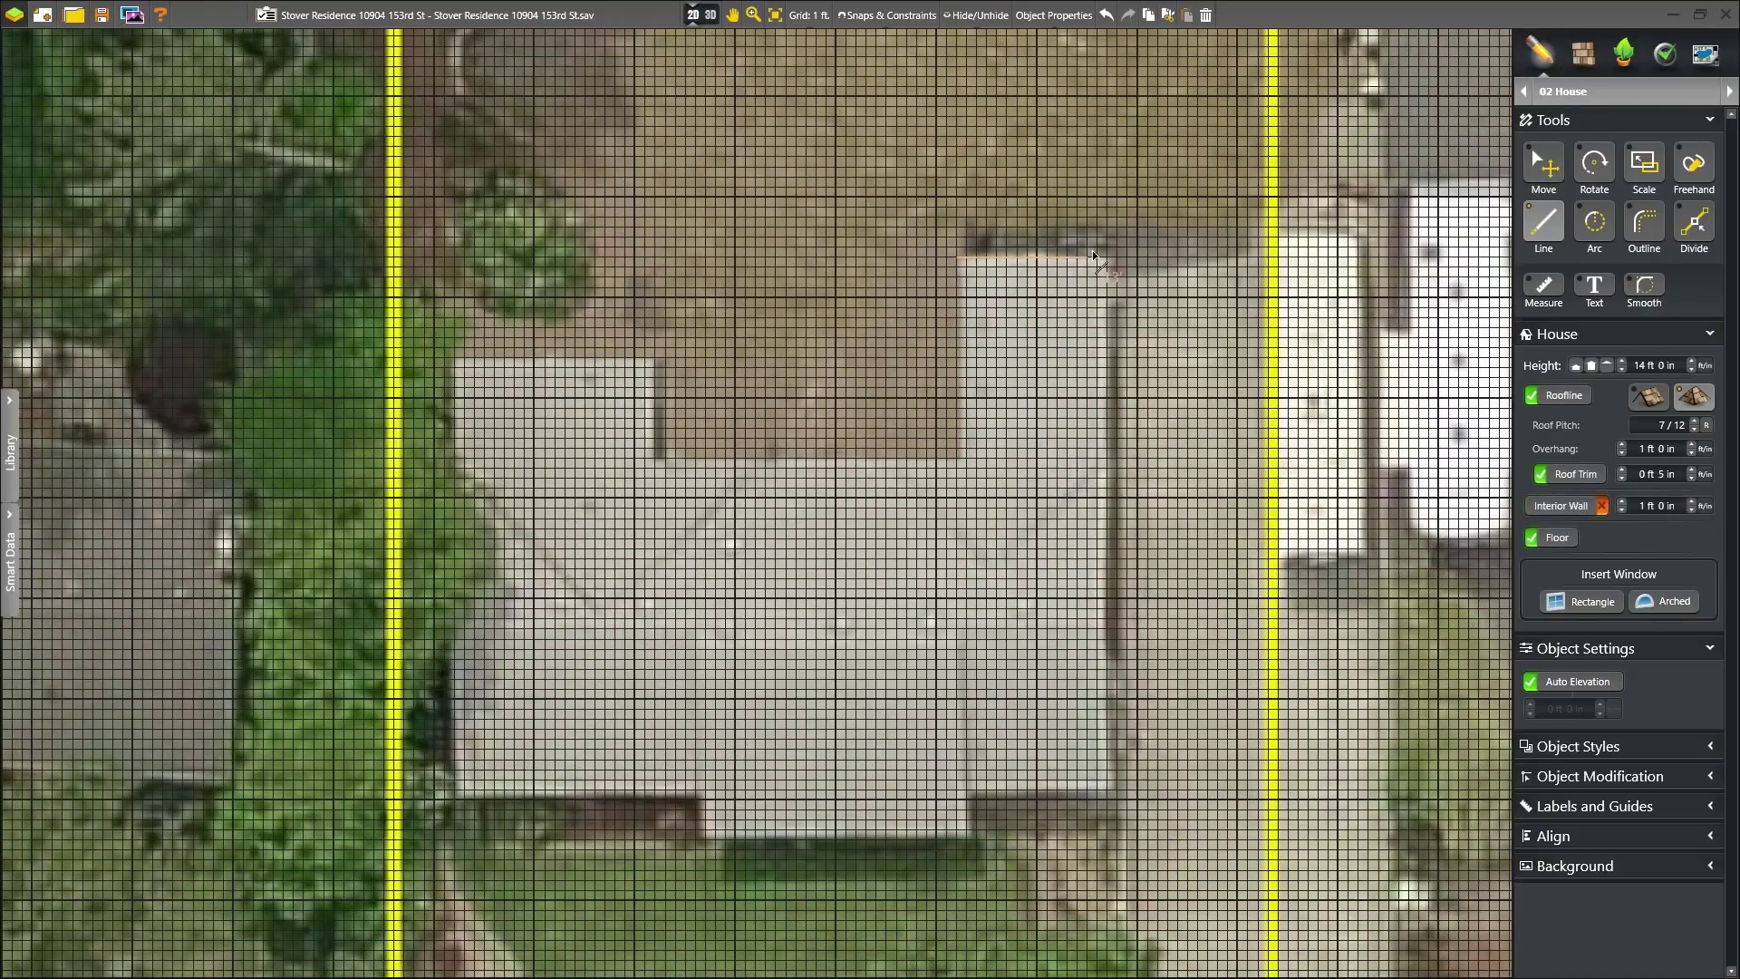
left_click(1108, 258)
left_click(1109, 790)
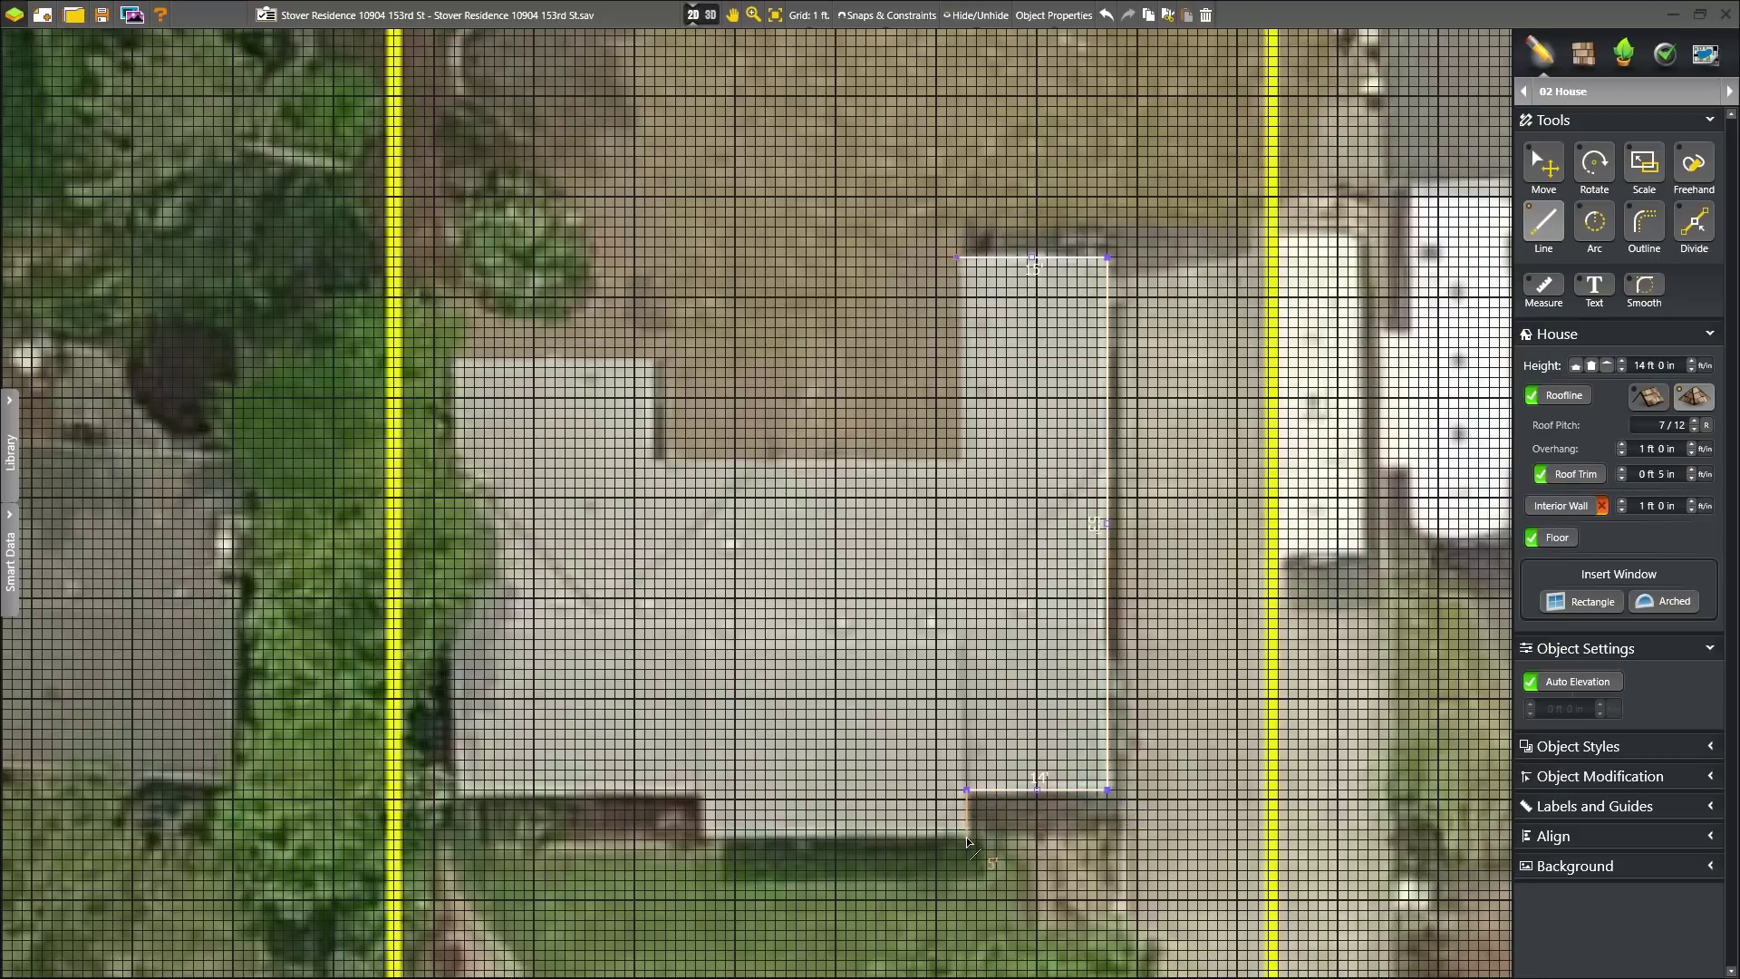
left_click(705, 842)
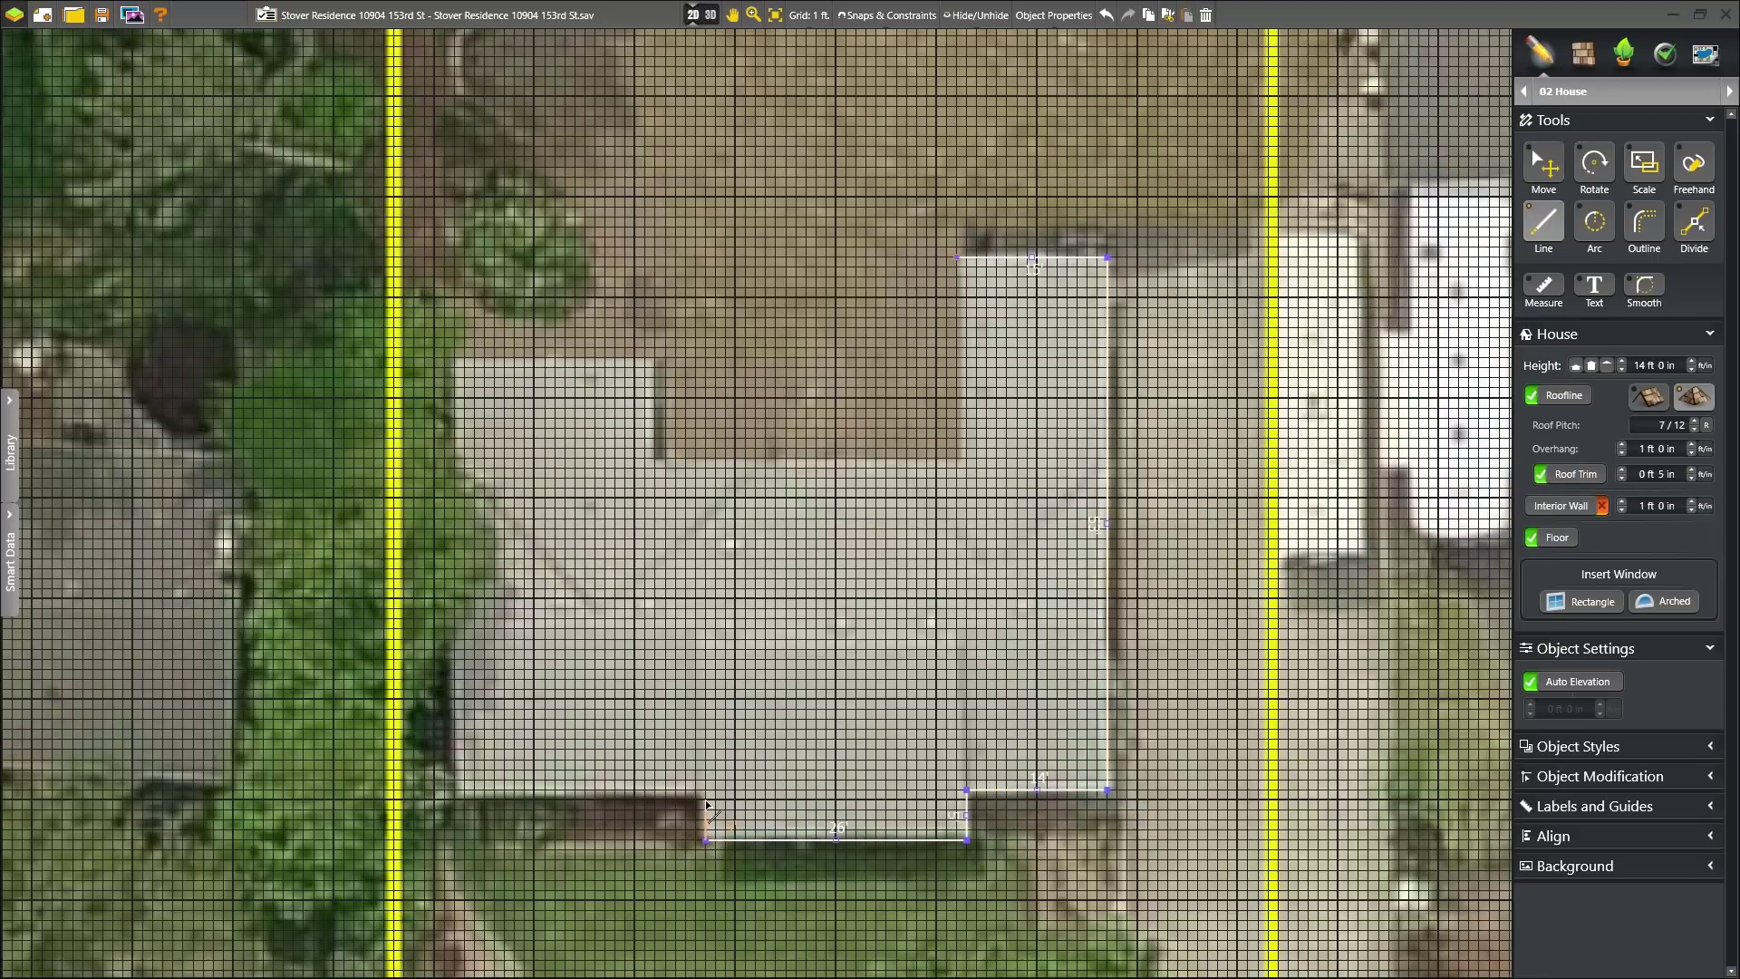
left_click(455, 801)
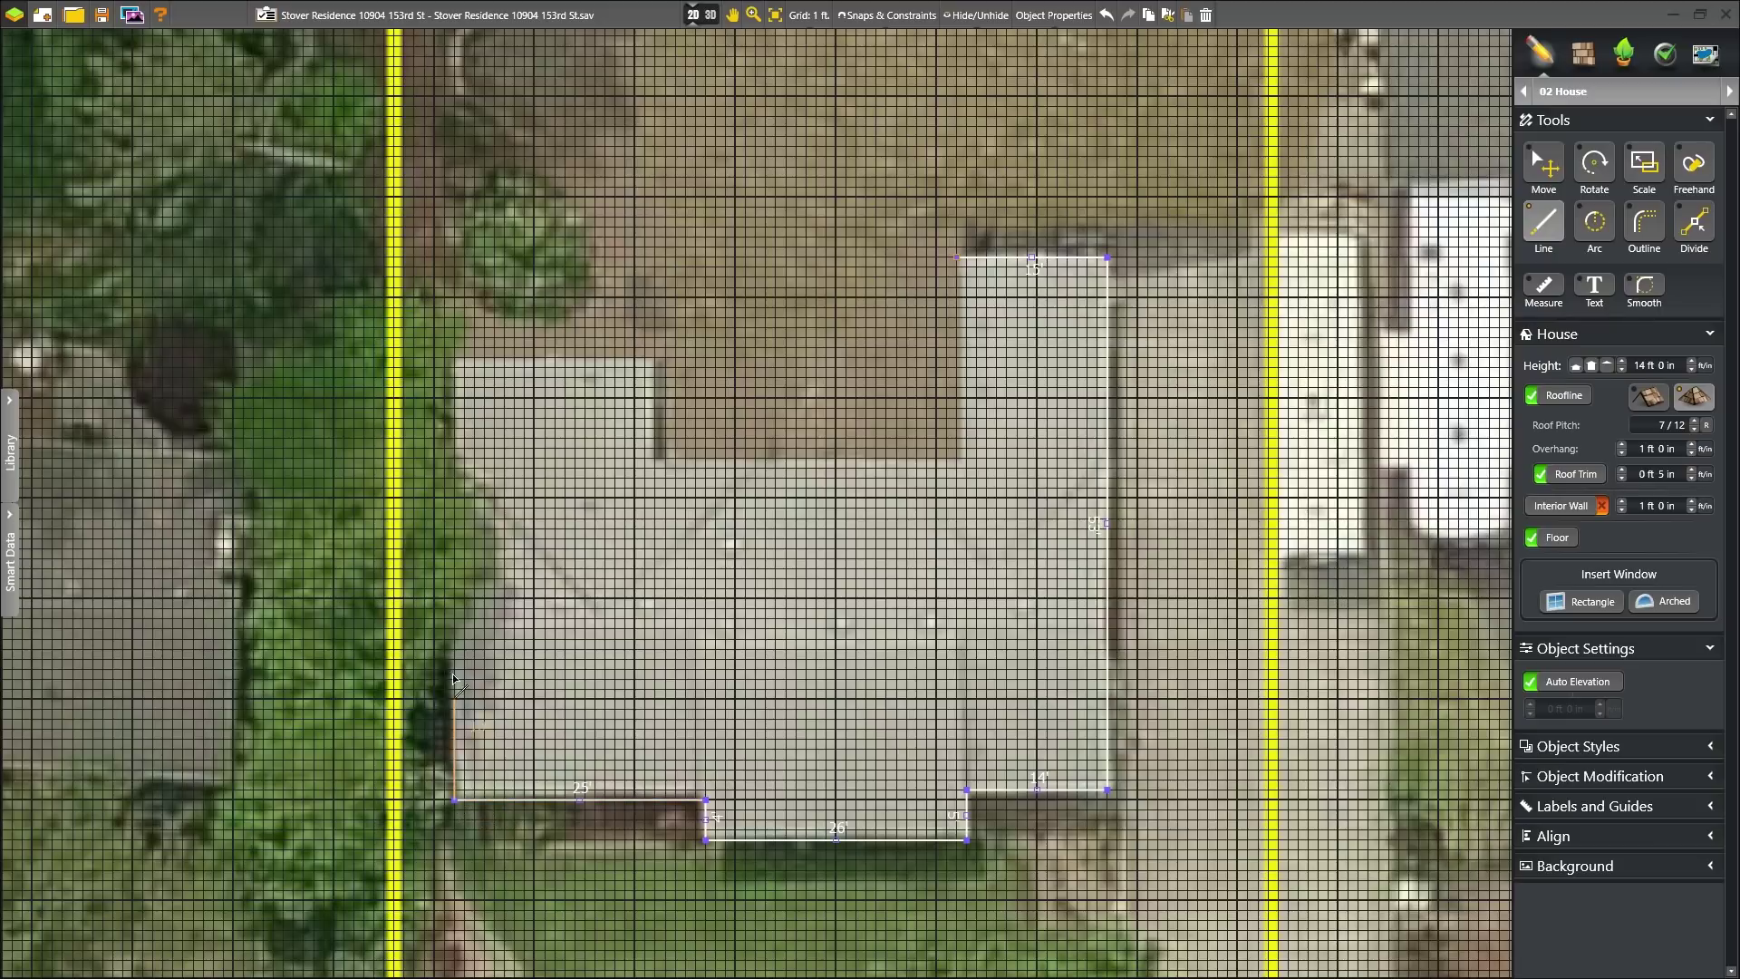
left_click(453, 357)
left_click(654, 359)
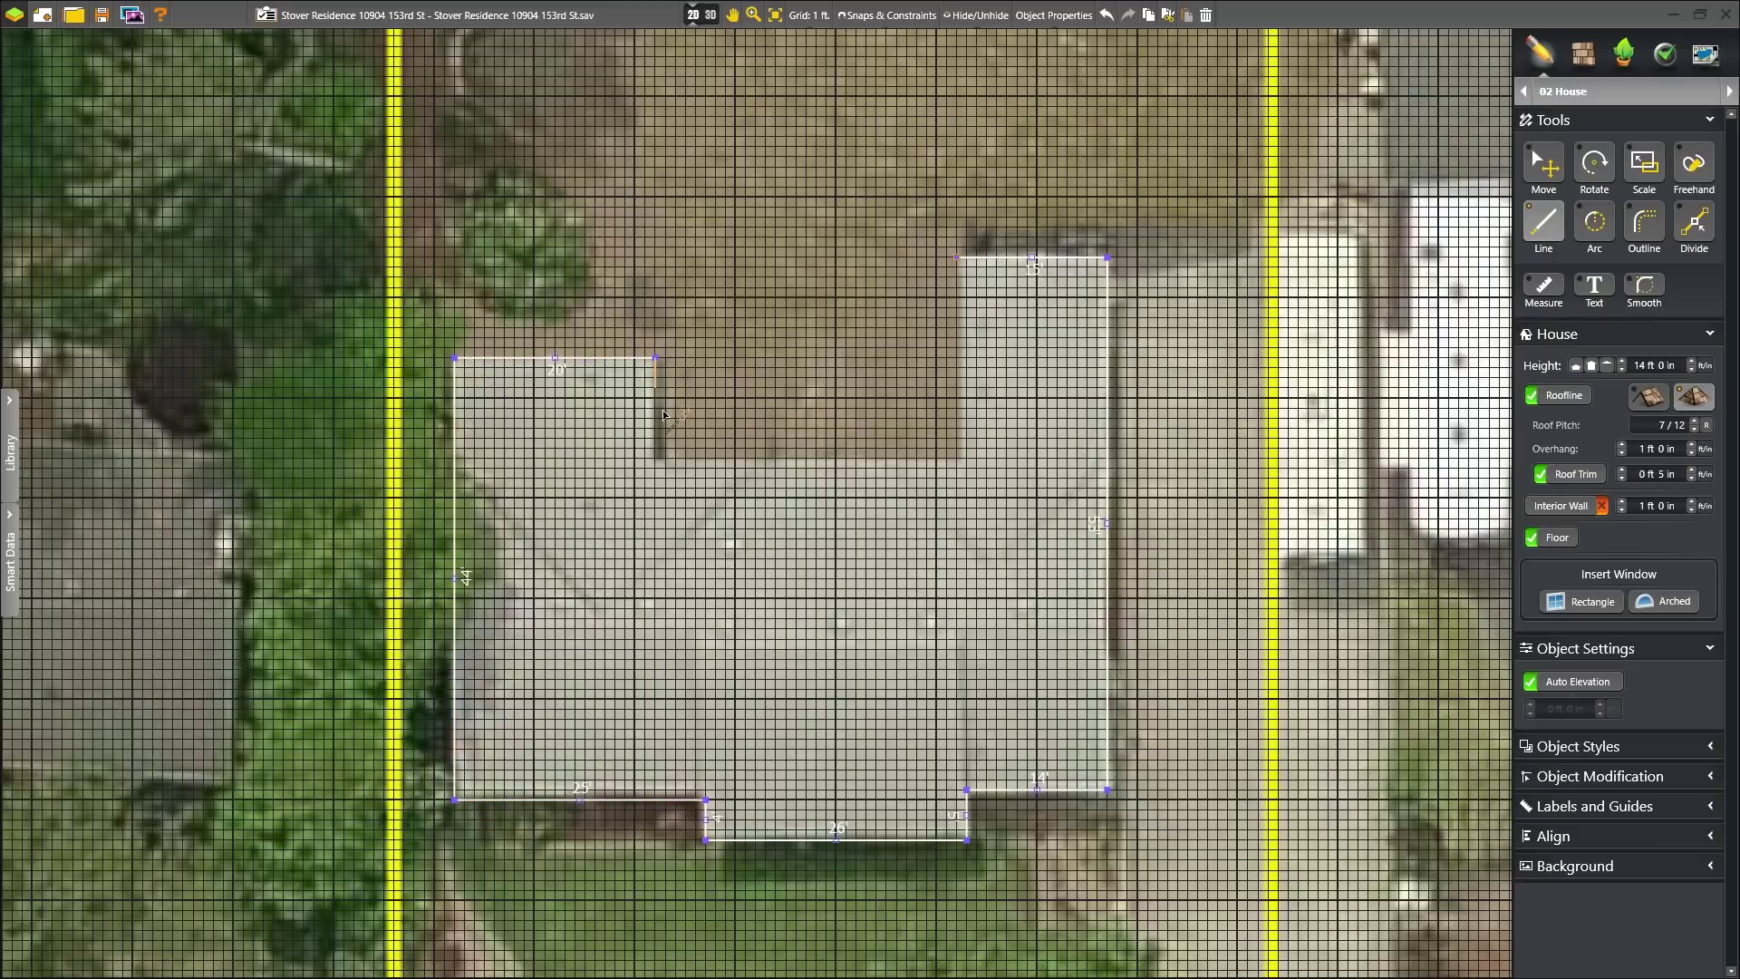
left_click(656, 459)
left_click(957, 458)
left_click(958, 258)
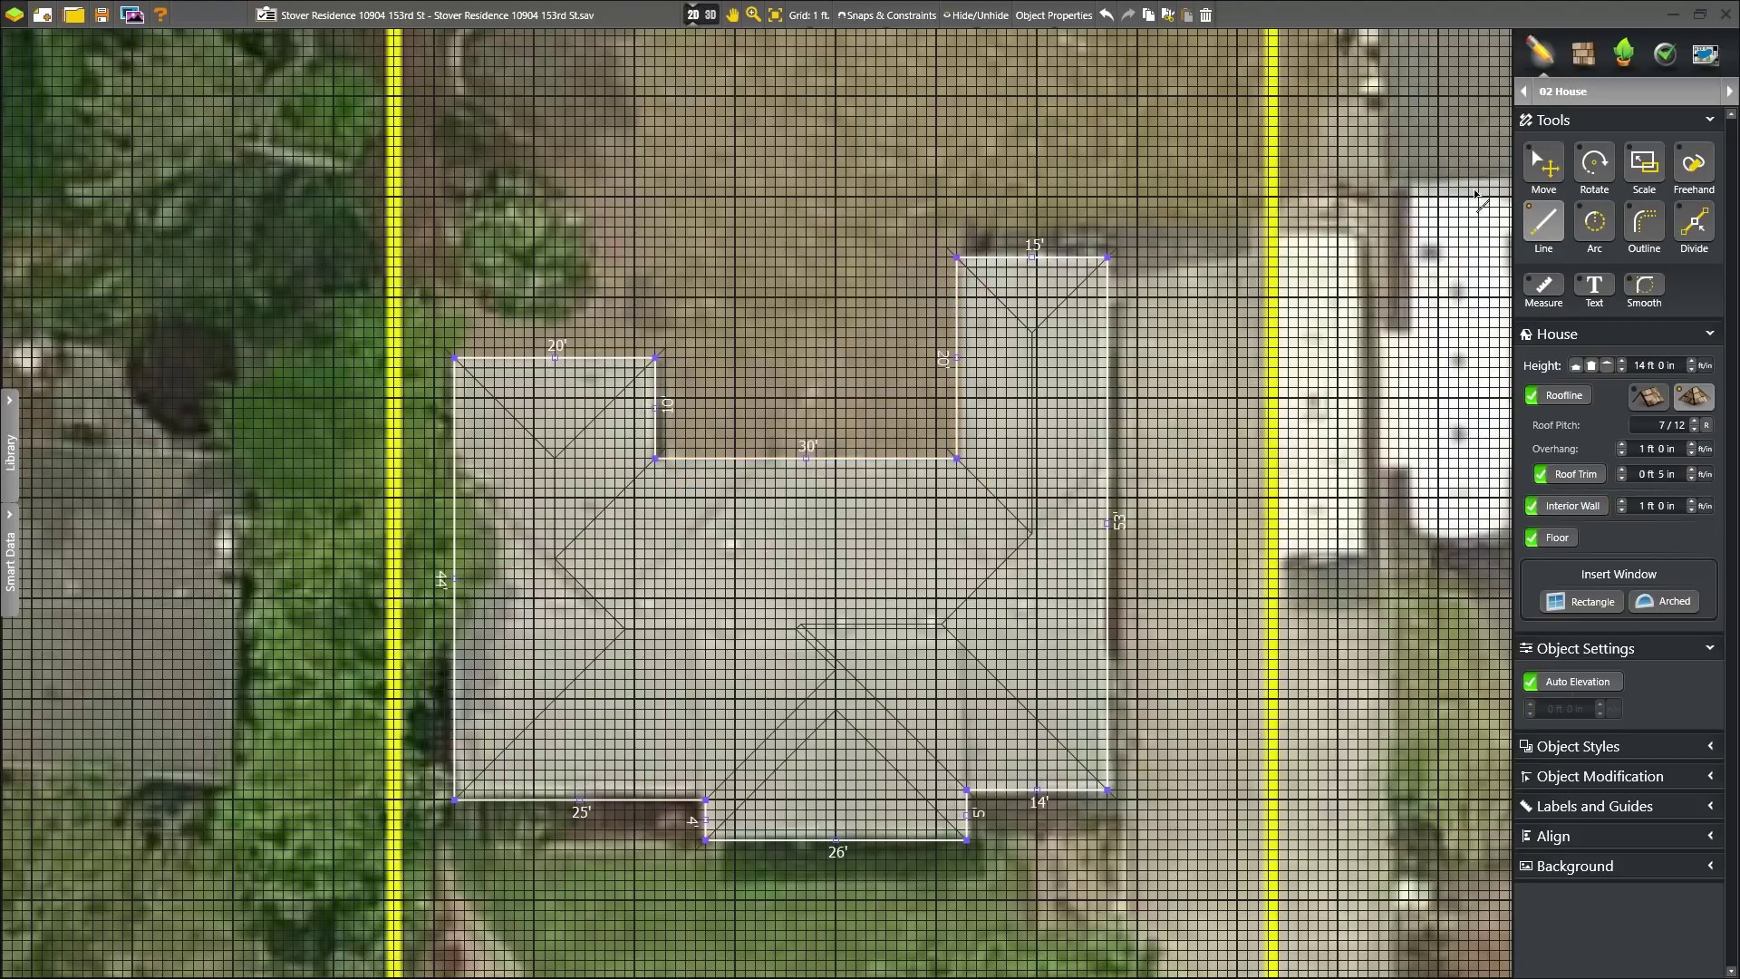
left_click(1544, 165)
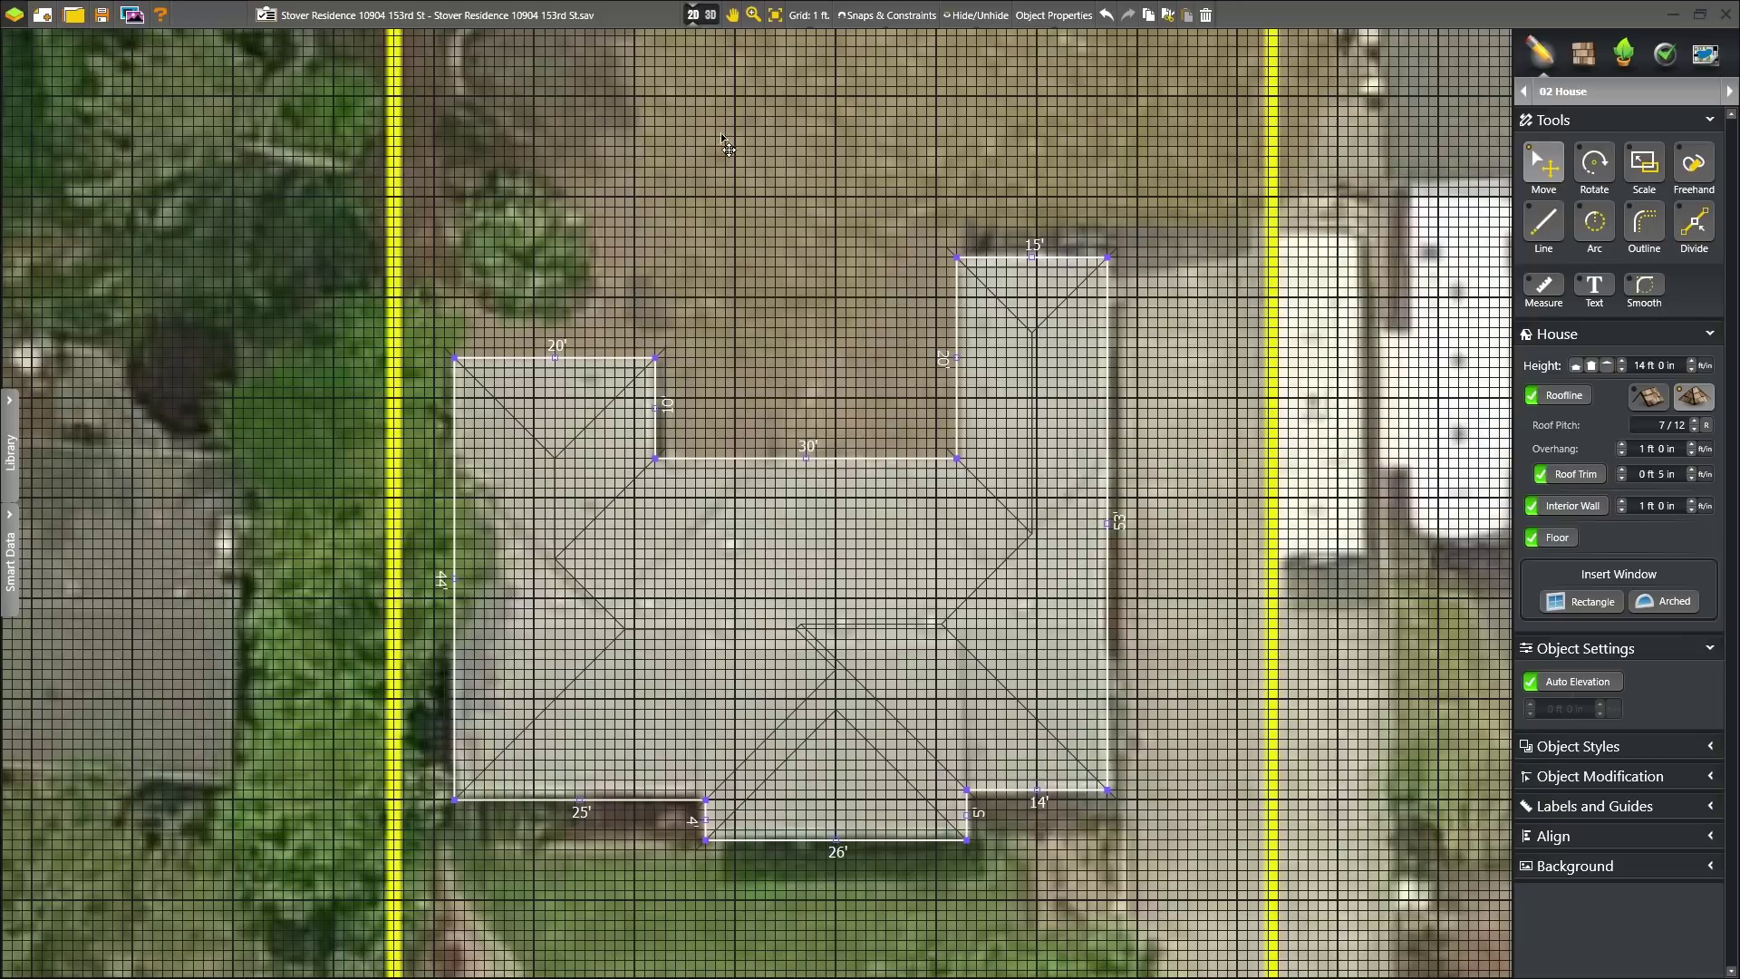
- In 3D, place a Rectangle window on the left wing sized 4 ft 6 in by 3 ft 6 in
left_click(699, 15)
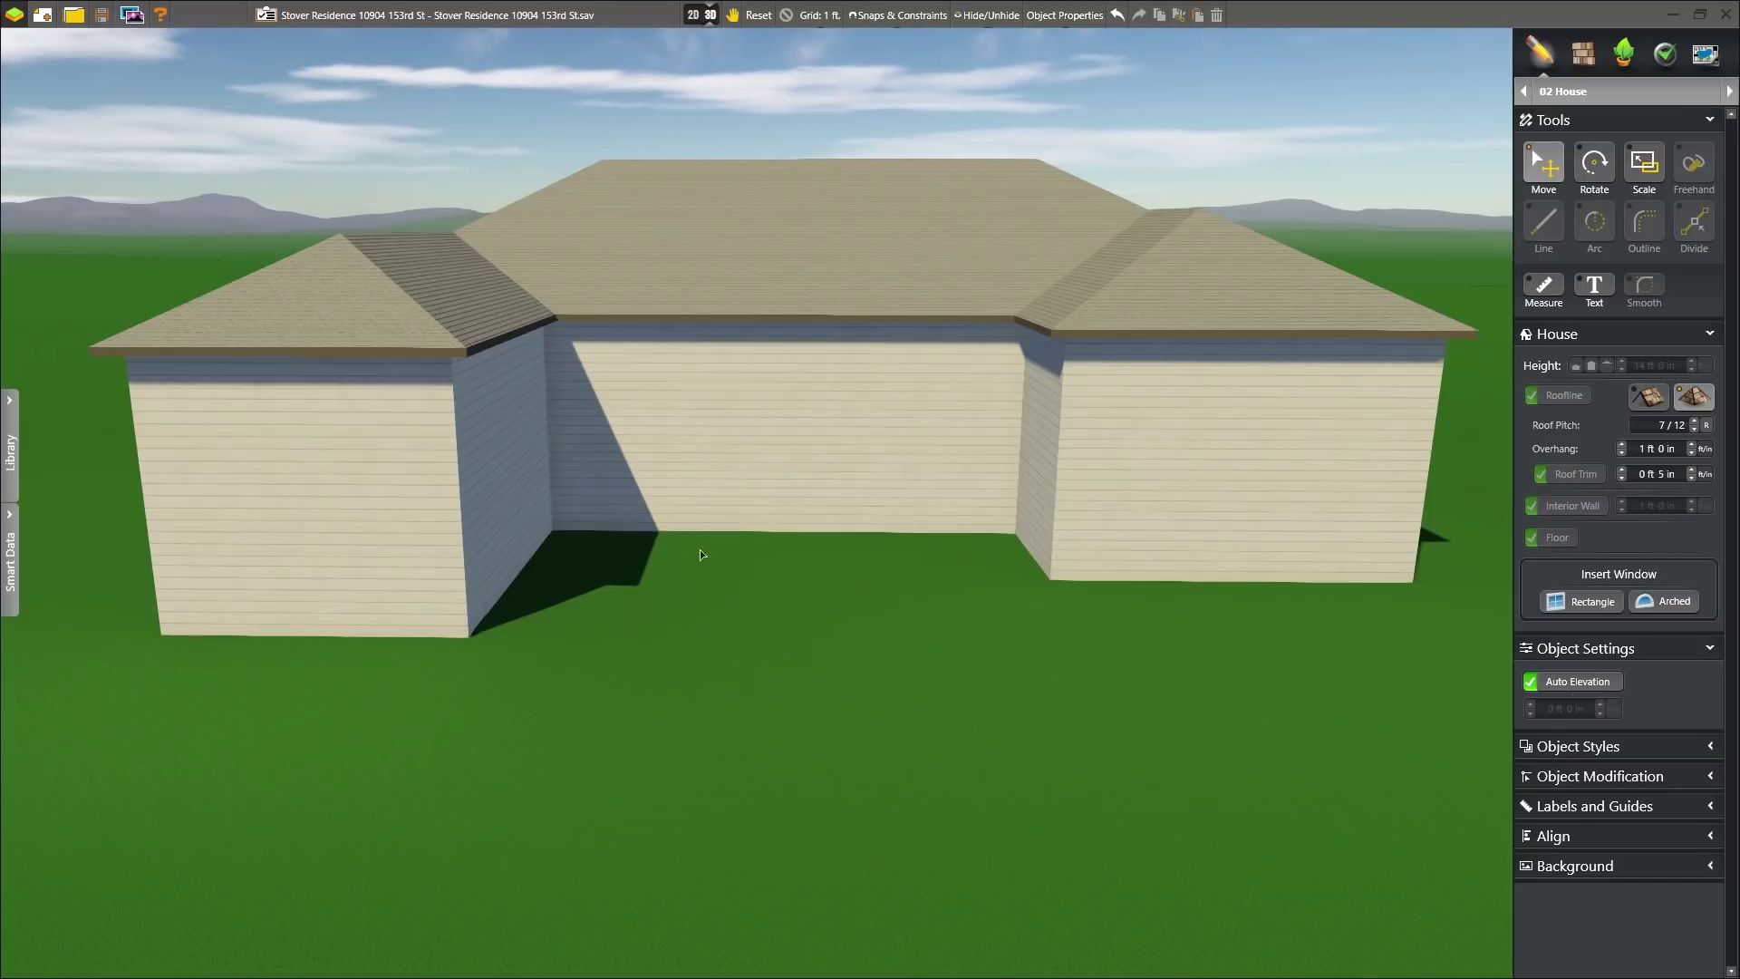
left_click(1566, 604)
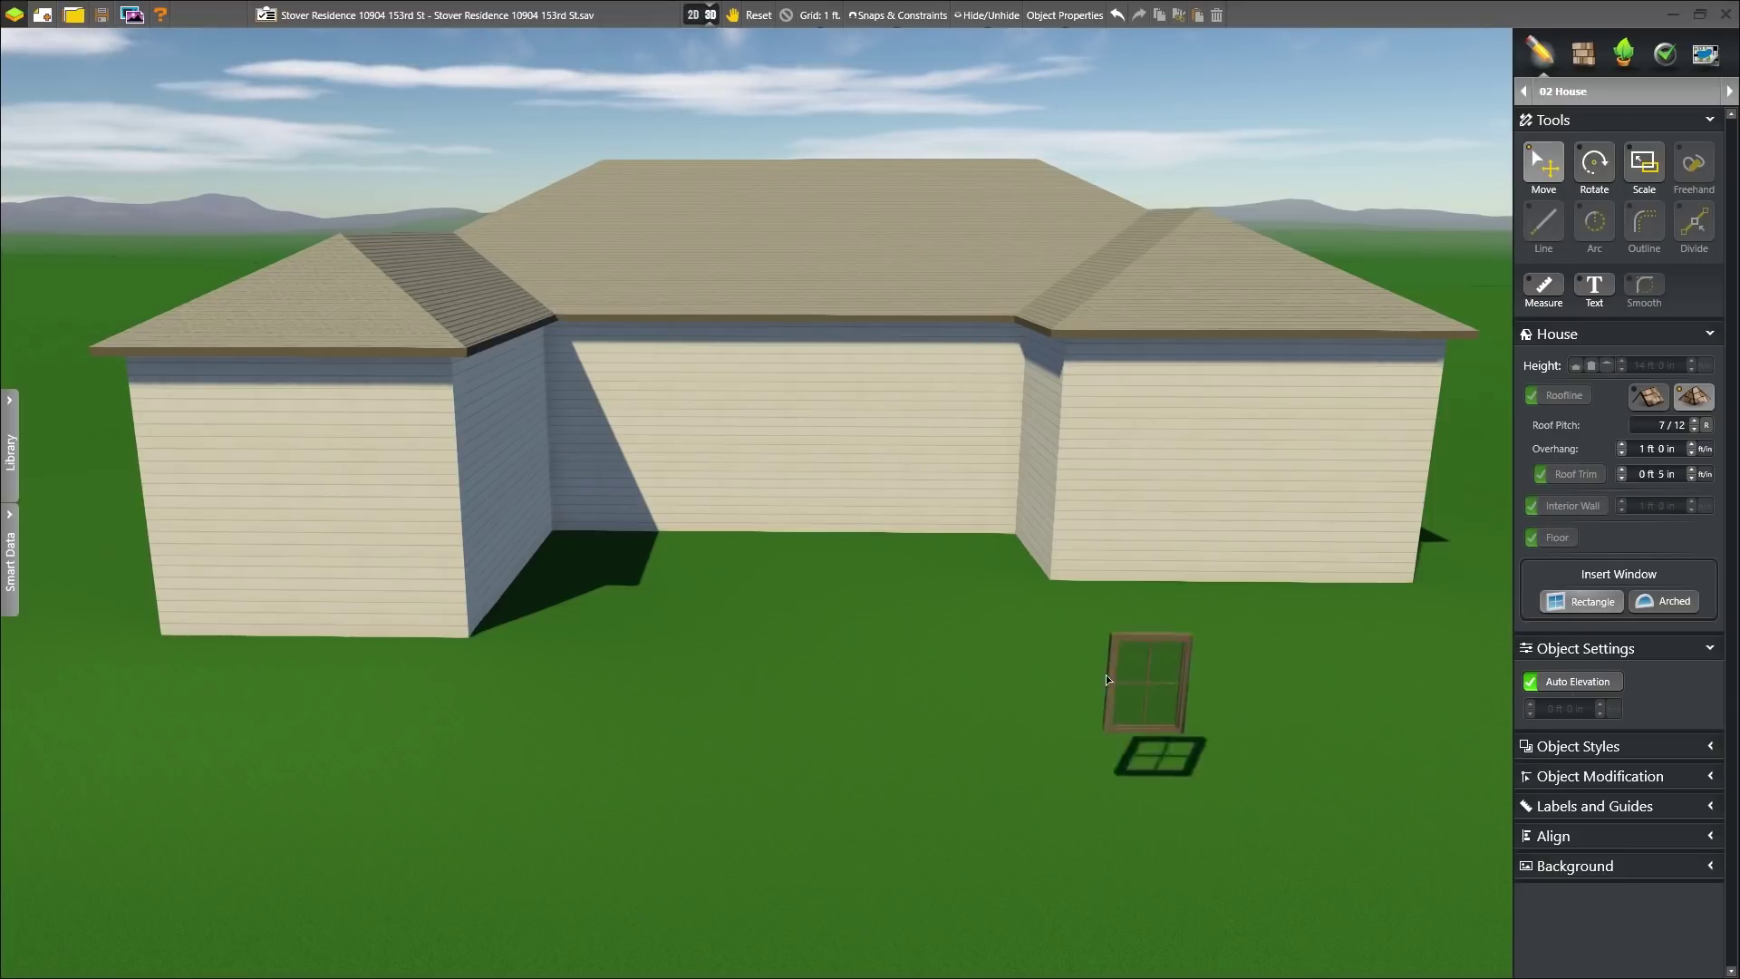
left_click(214, 604)
left_click(223, 573)
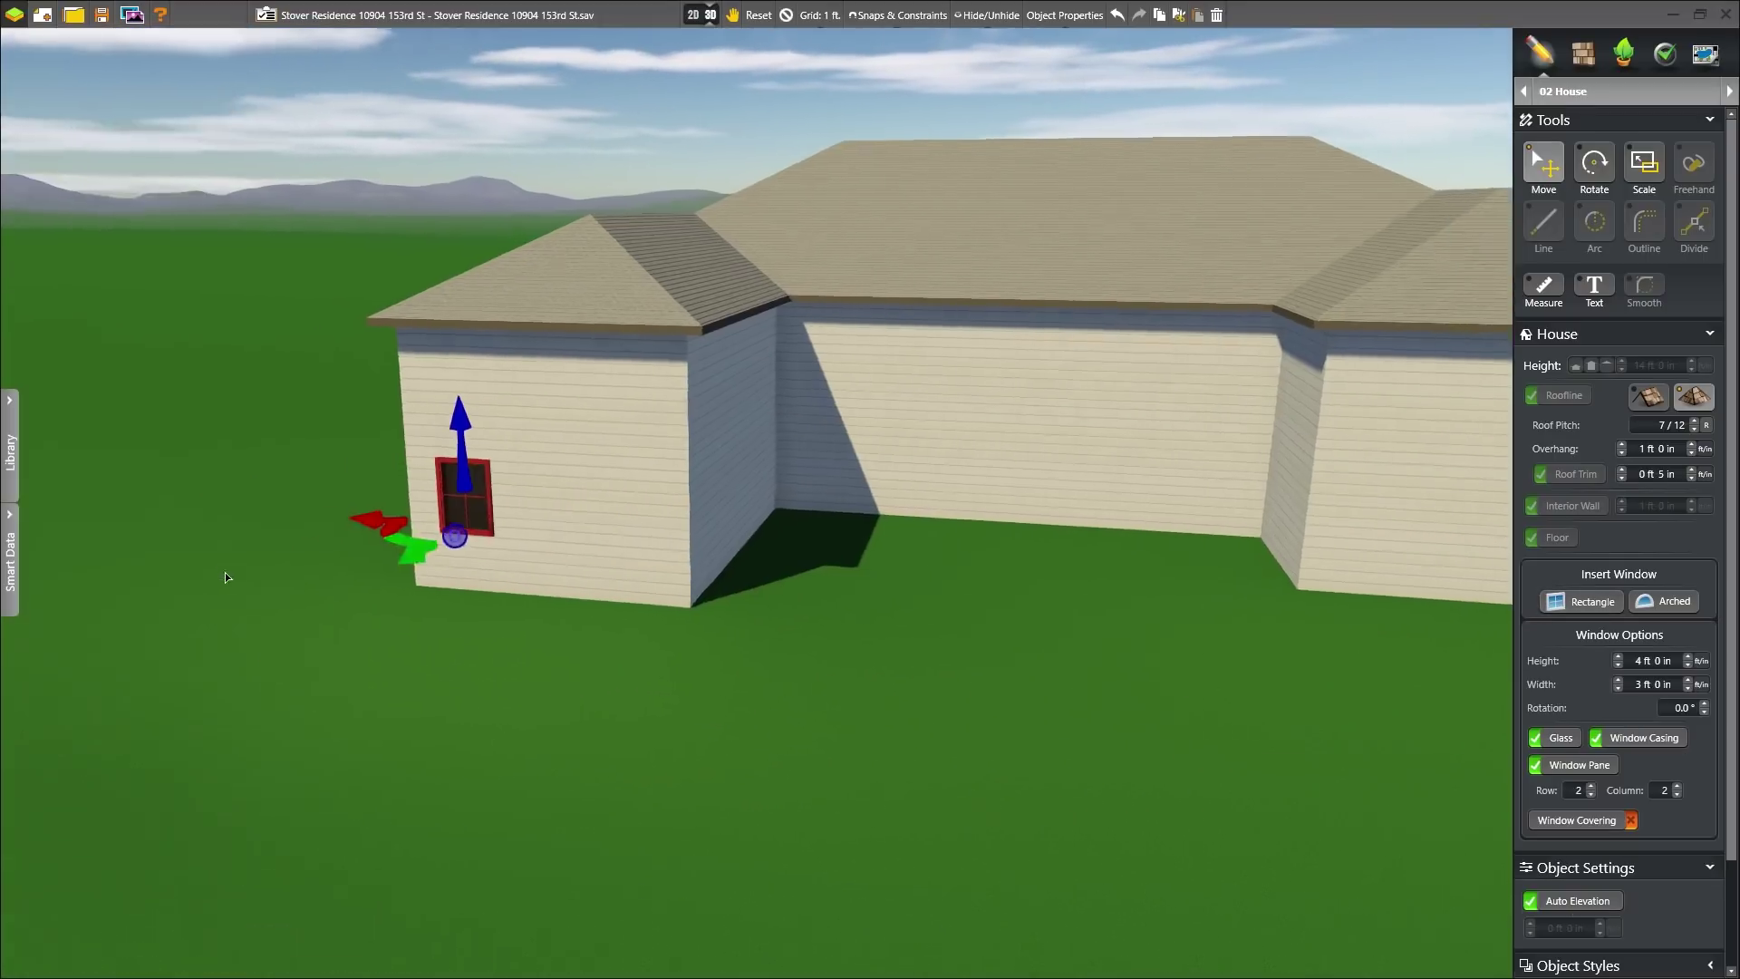
left_click(1687, 657)
left_click(1687, 657)
left_click(1687, 657)
left_click(1687, 656)
left_click(1687, 656)
left_click(1687, 656)
left_click(1687, 680)
left_click(1687, 680)
left_click(1687, 680)
left_click(1687, 680)
left_click(1687, 680)
left_click(1687, 680)
scroll(959, 473, "down", 3)
- Copy it into a row of three windows, turn off Auto Elevation and set 3 ft elevation
key("ctrl+c")
key("ctrl+v")
left_click(807, 502)
key("ctrl+v")
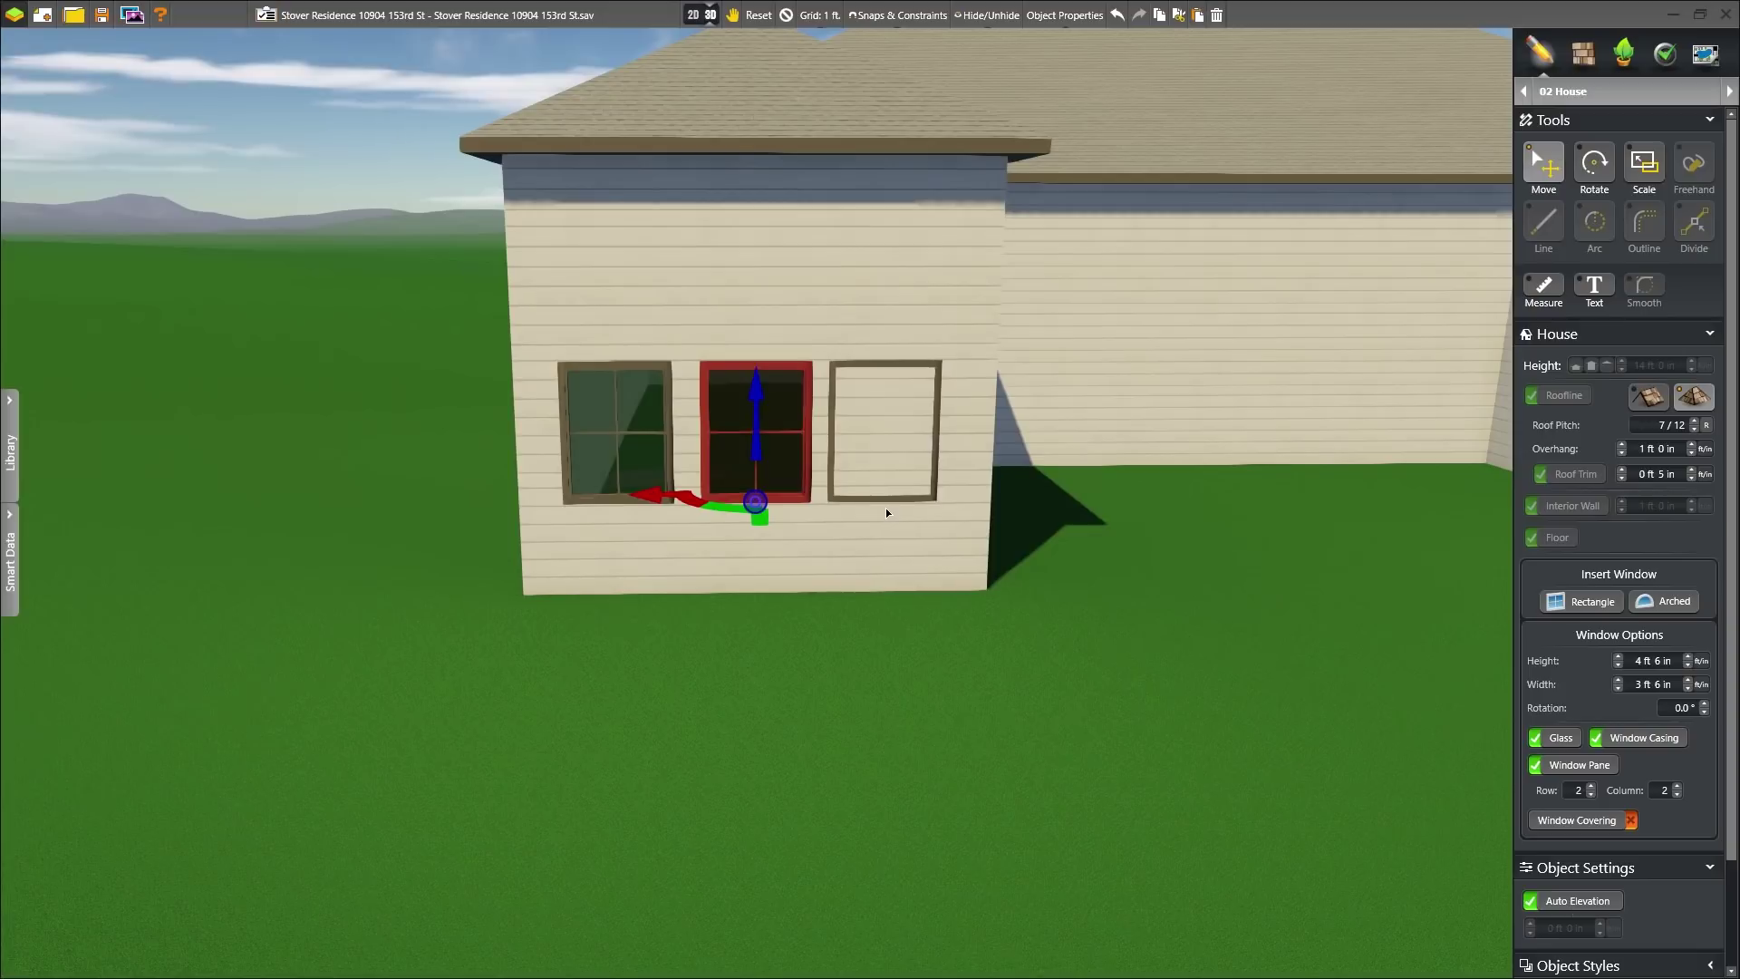
left_click(889, 505)
left_click(636, 412, "shift")
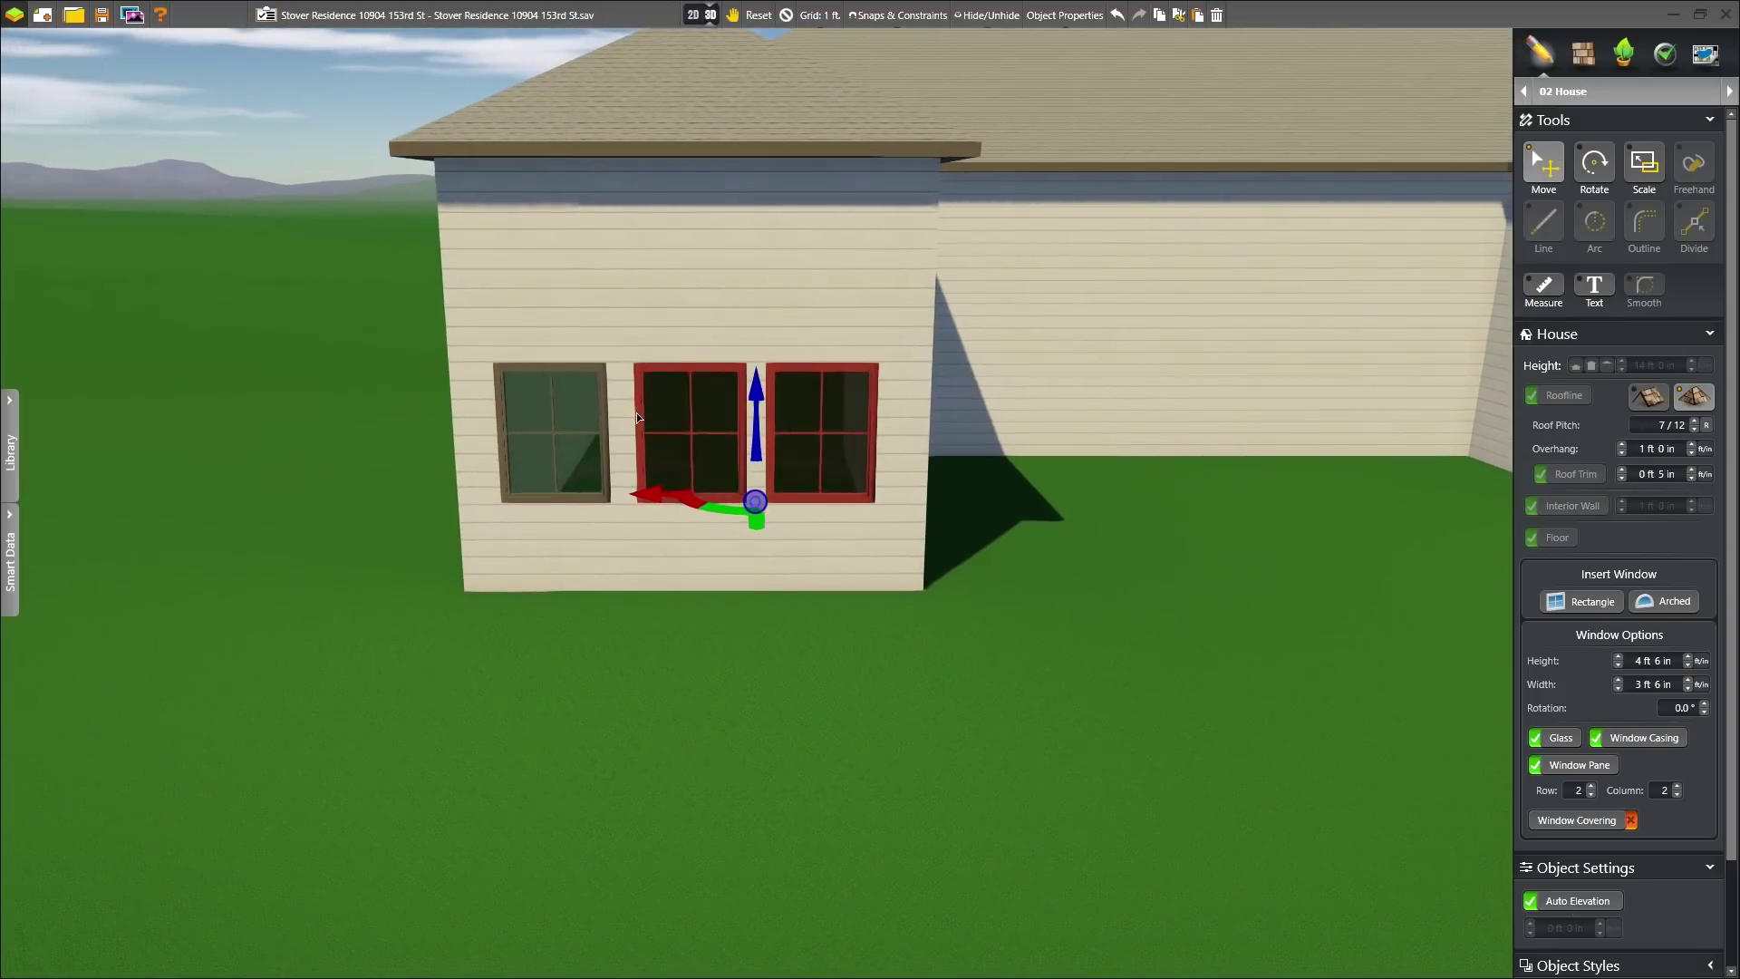
left_click(589, 422, "shift")
left_click(1531, 900)
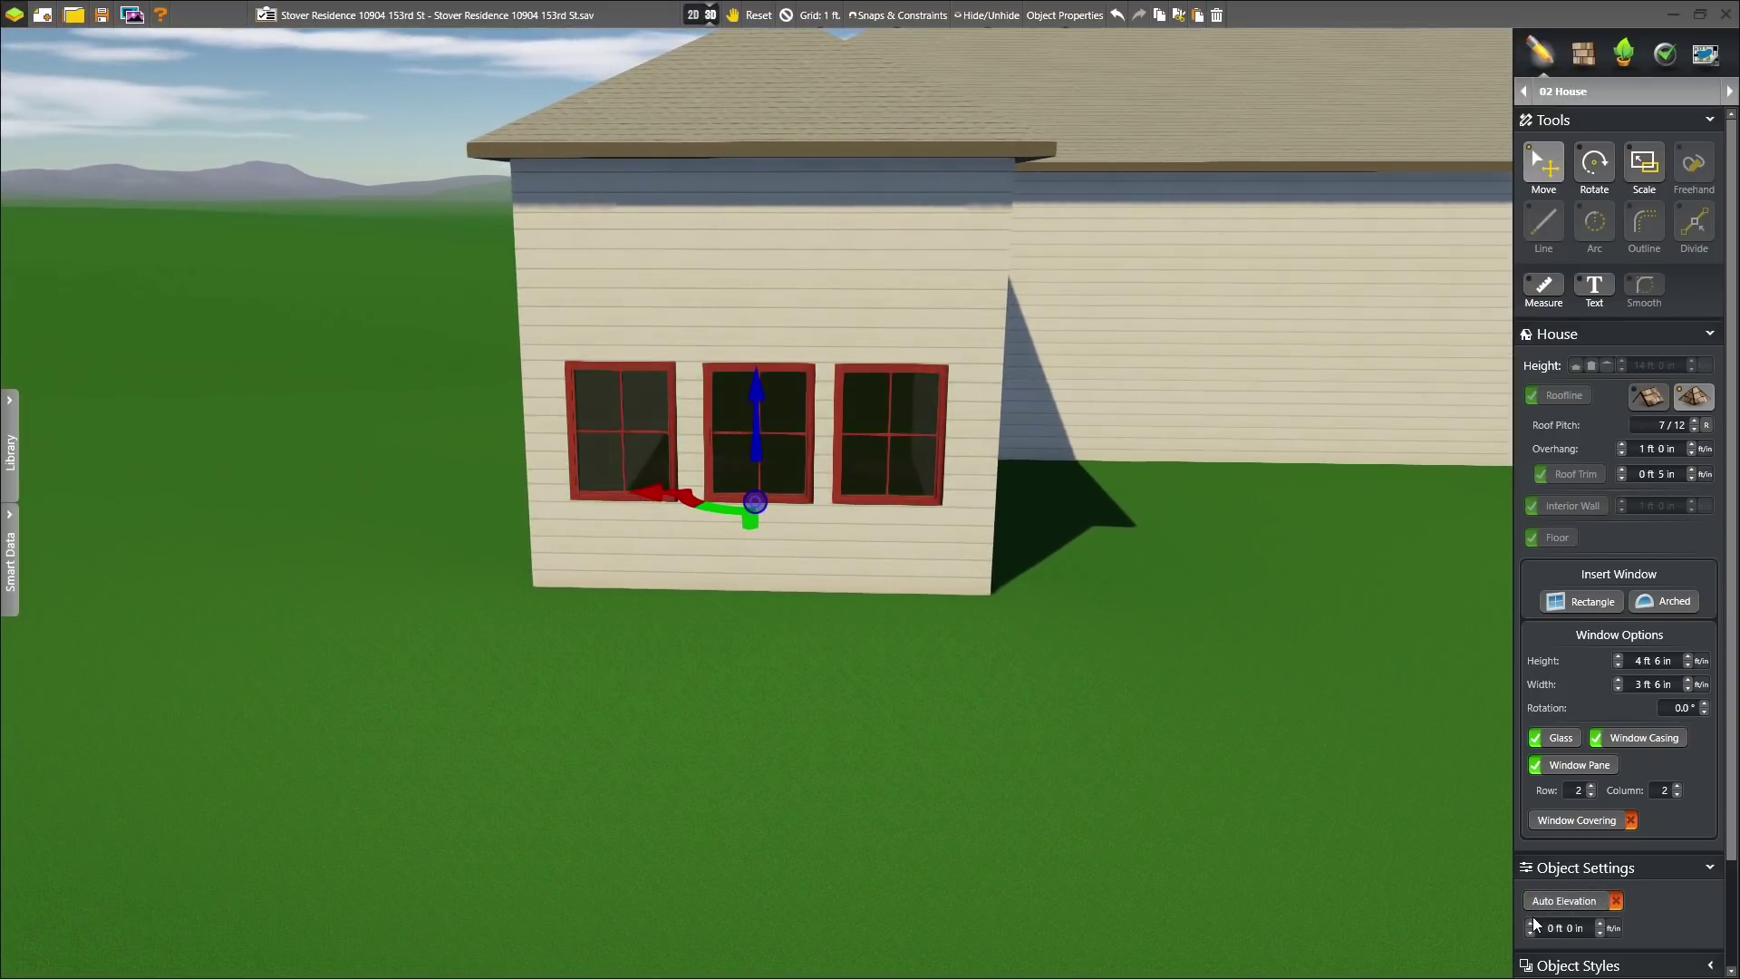
left_click(1531, 923)
left_click(1530, 923)
left_click(1530, 923)
- Paste the three windows onto the right wing wall at 1 ft elevation
right_click_drag(1061, 533, 503, 469)
key("ctrl+v")
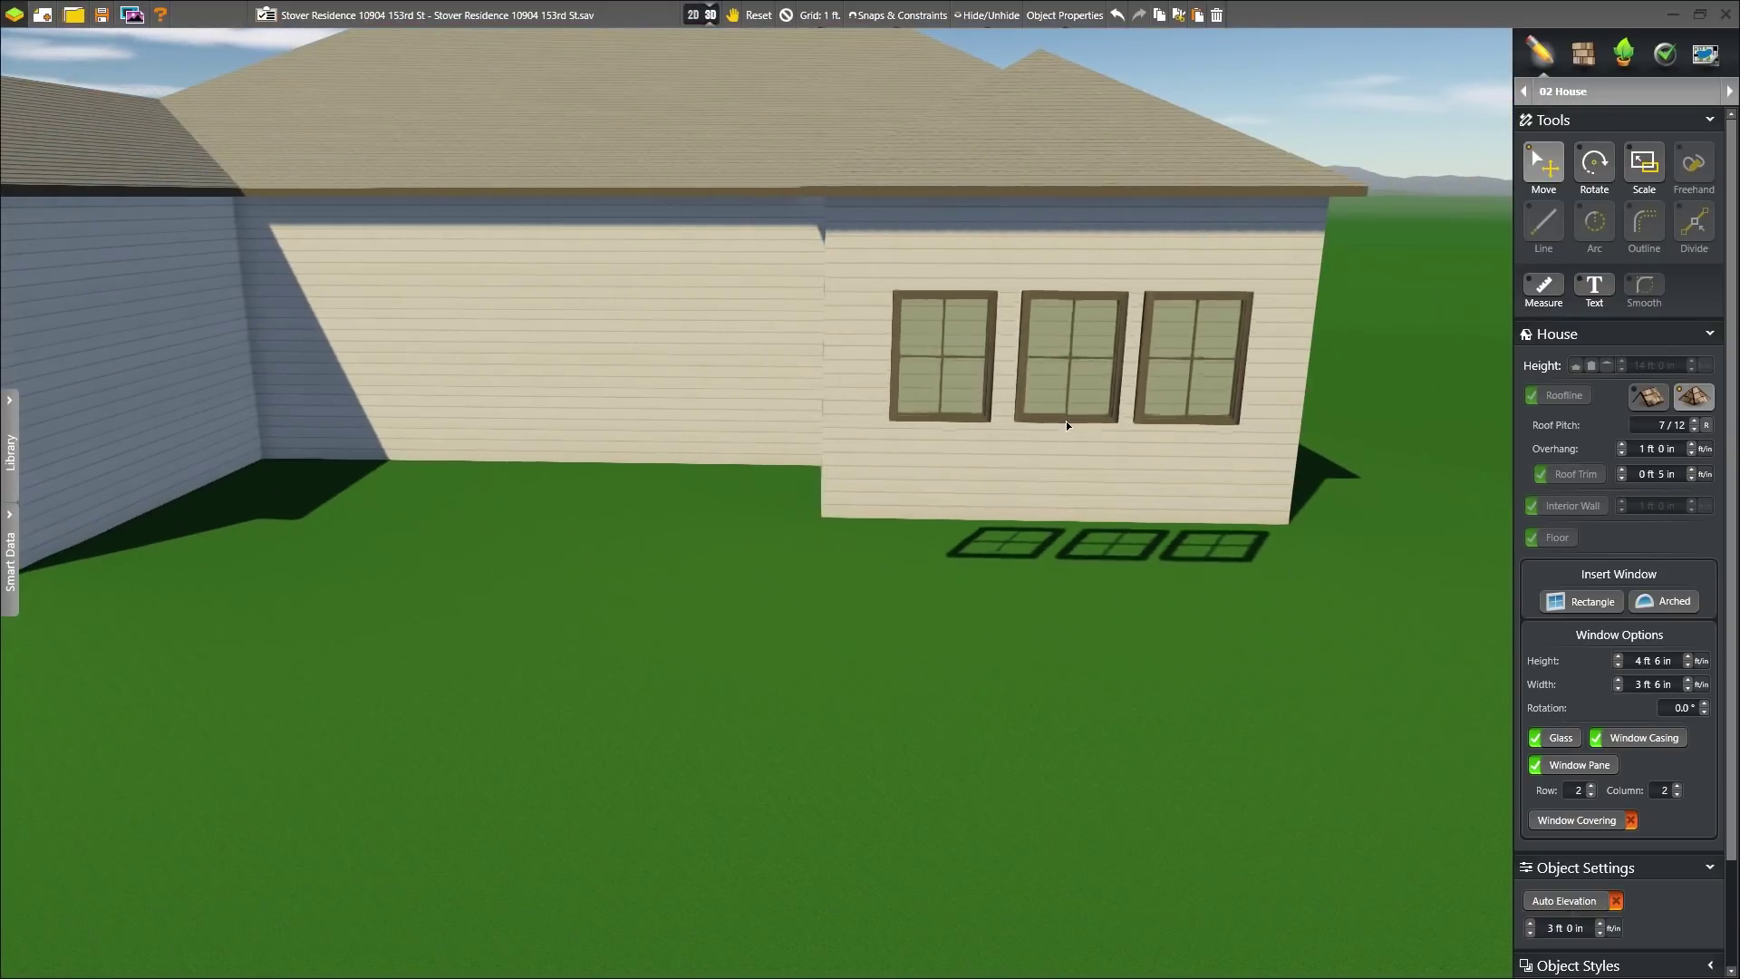
left_click(1068, 390)
key("space")
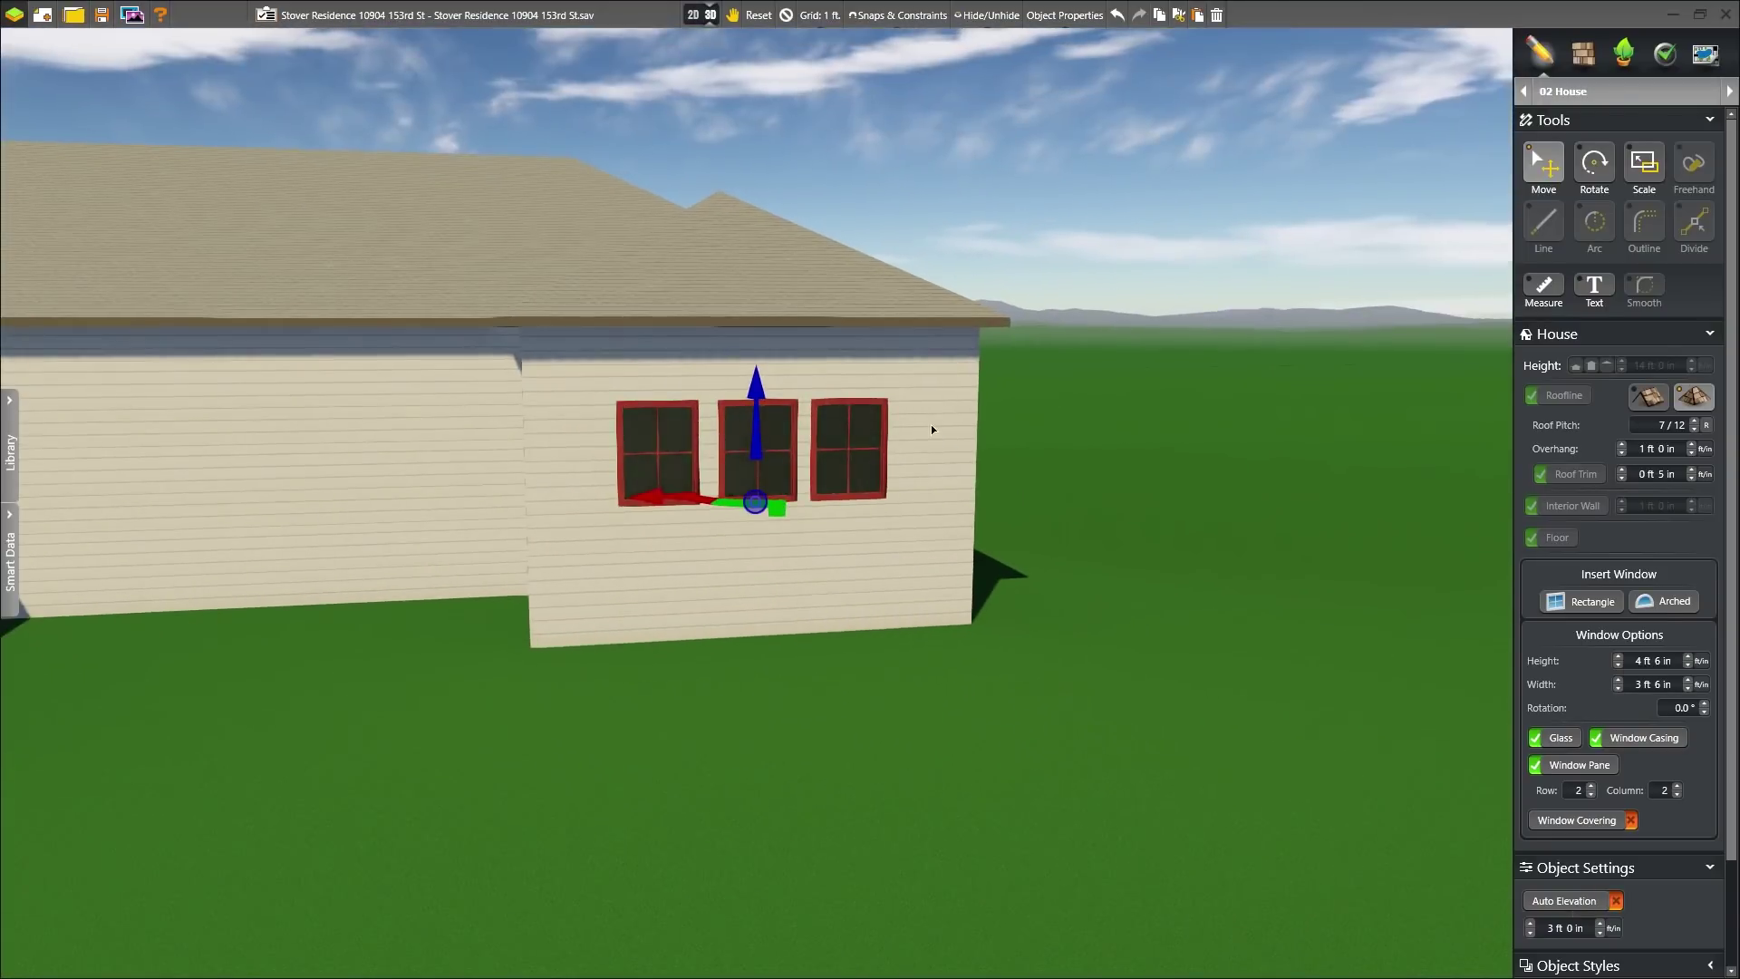
right_click_drag(932, 424, 907, 443)
left_click(1531, 934)
left_click(1530, 934)
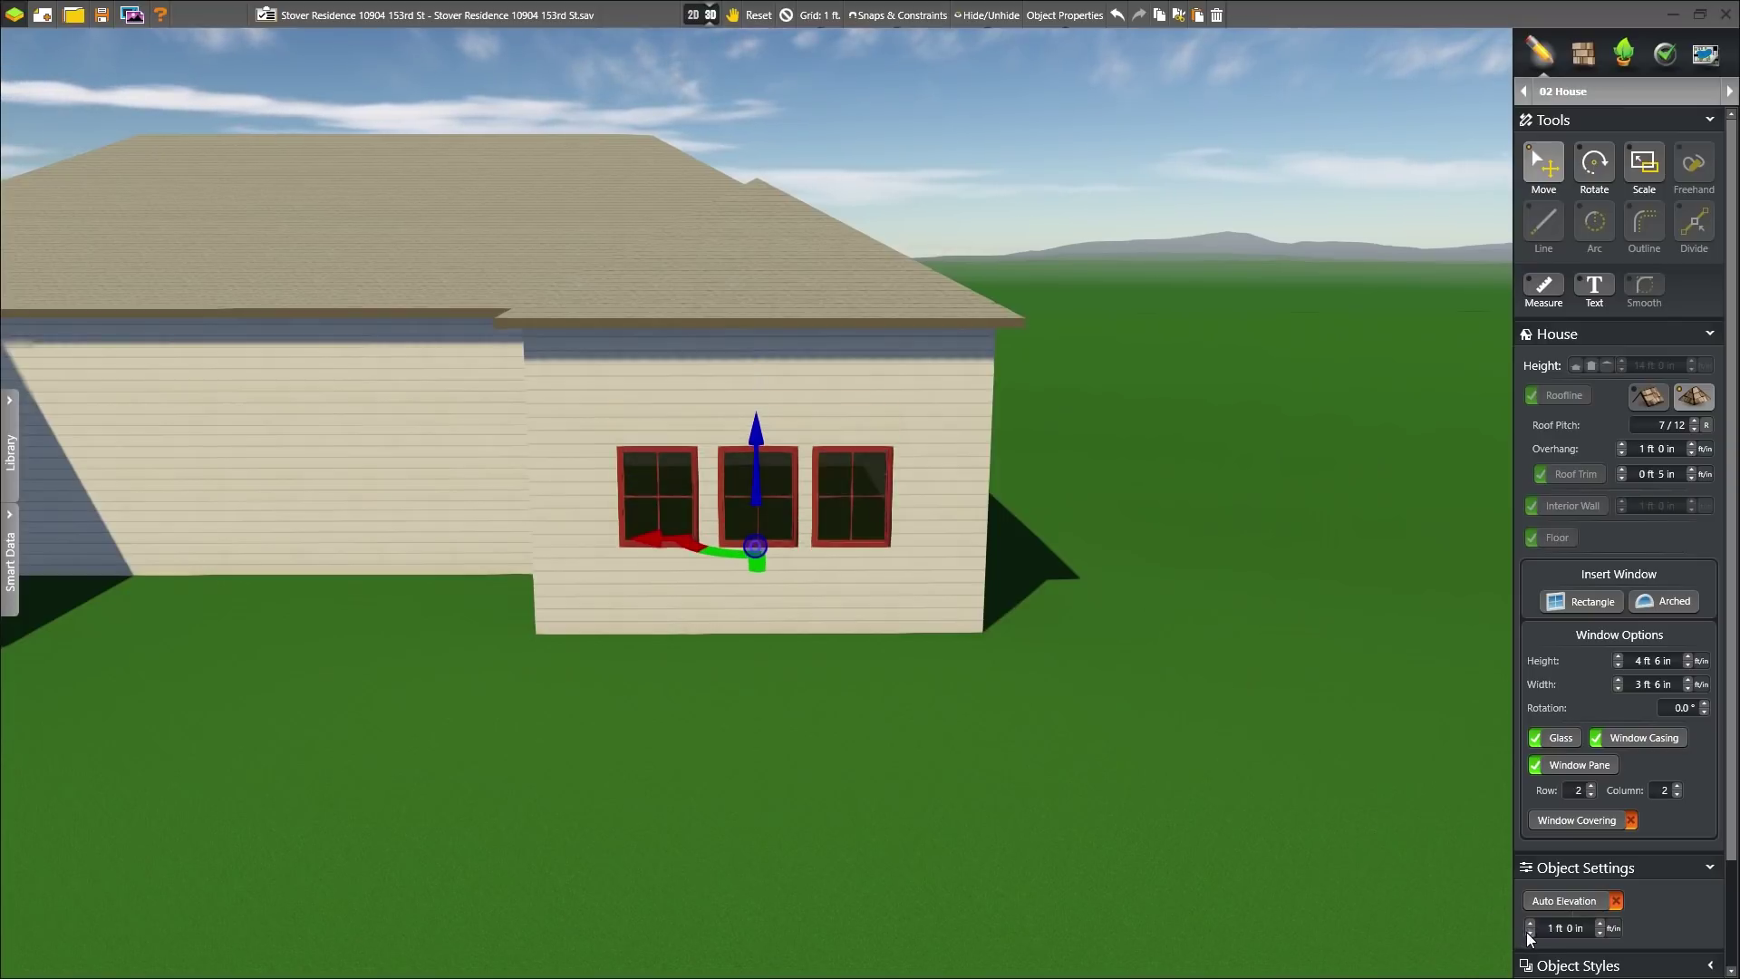
right_click_drag(427, 571, 890, 547)
scroll(870, 580, "down", 5)
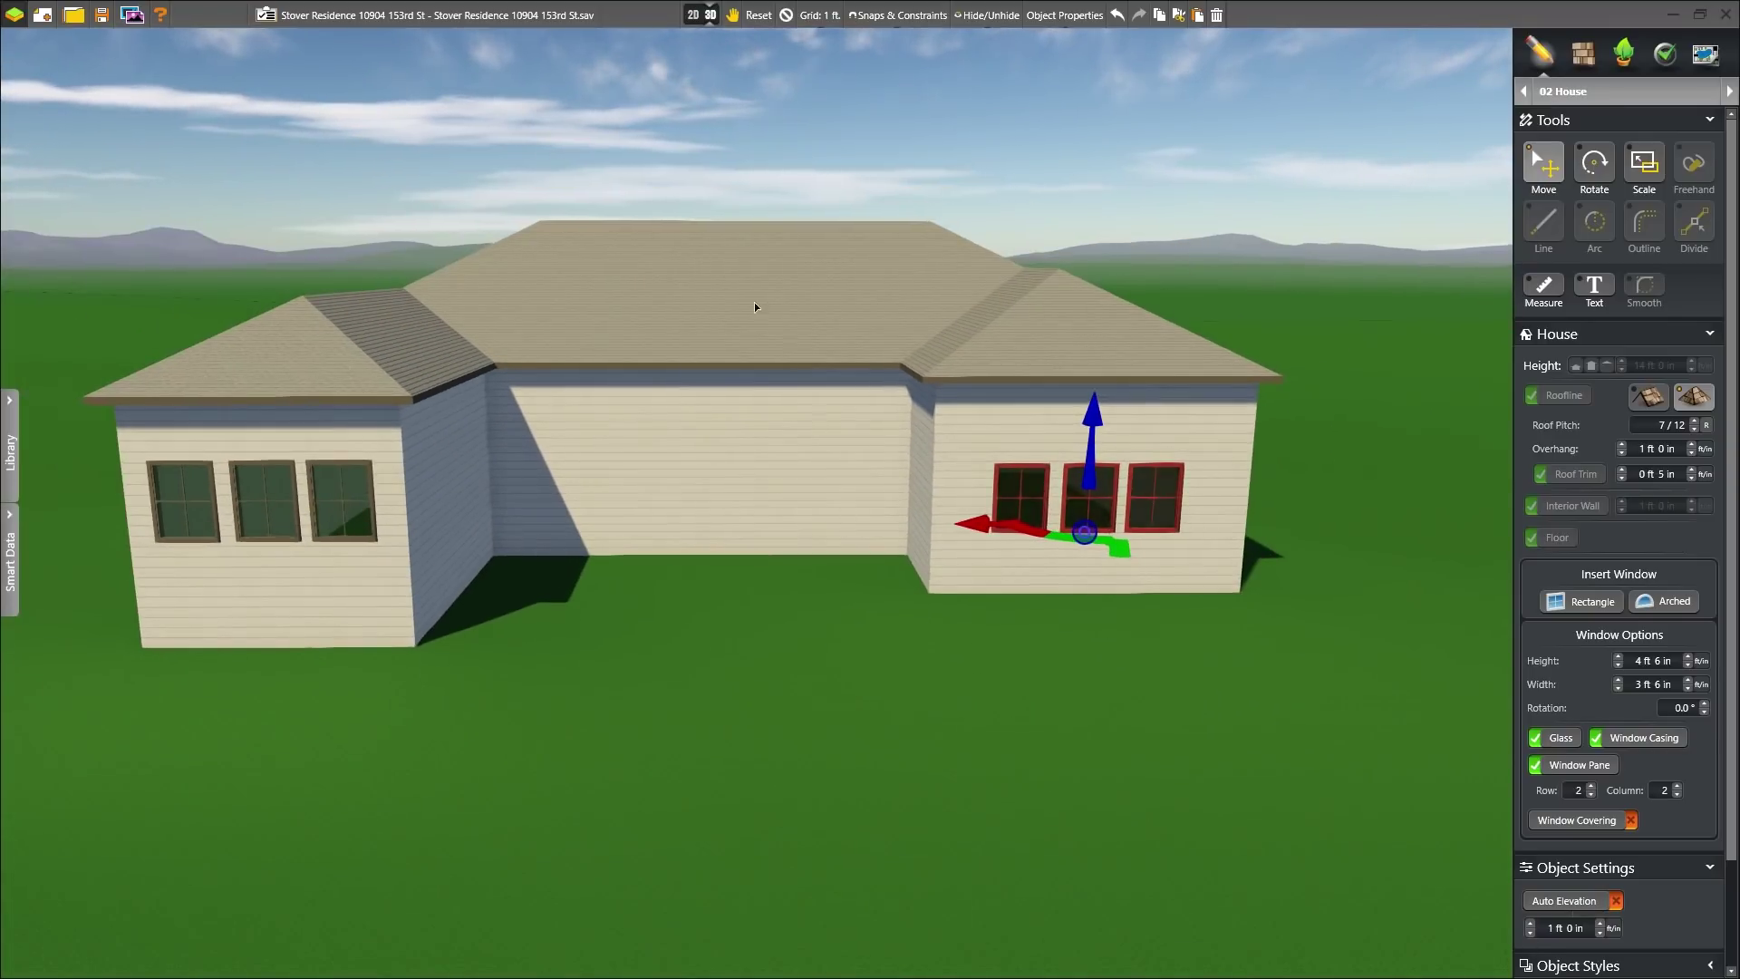
left_click(393, 236)
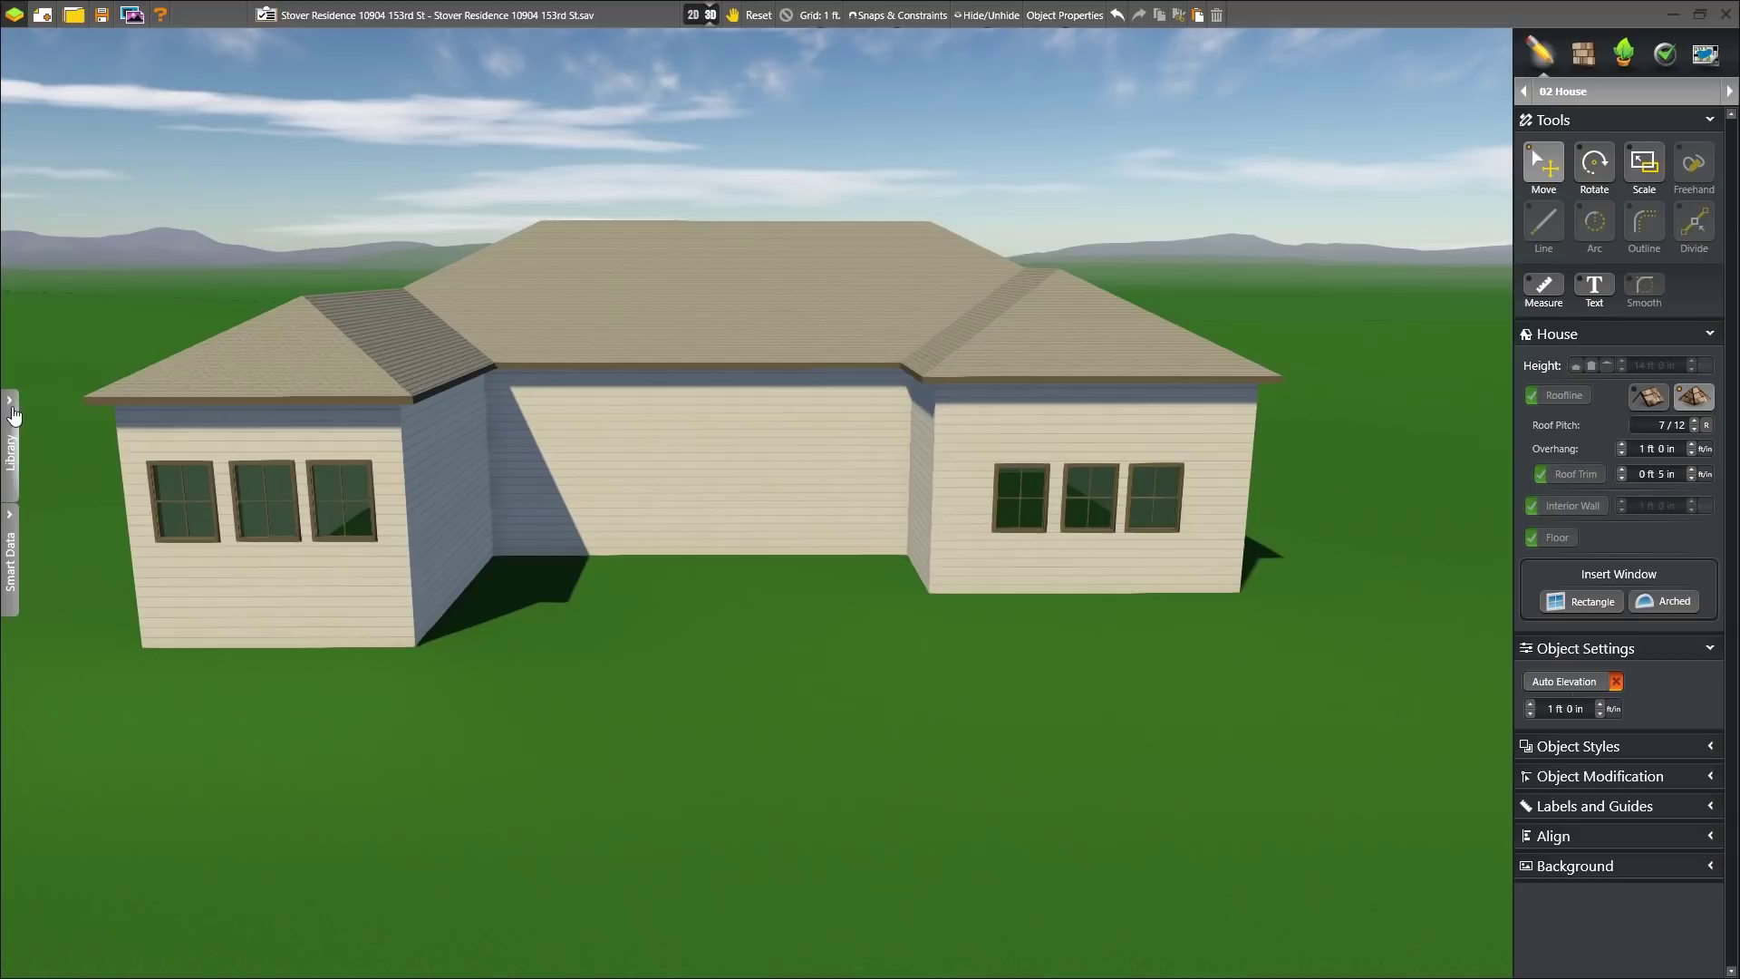
- Insert a French Style 6' Double Door with Panes and a Single Door with Panes, both raised
left_click(12, 417)
left_click(115, 153)
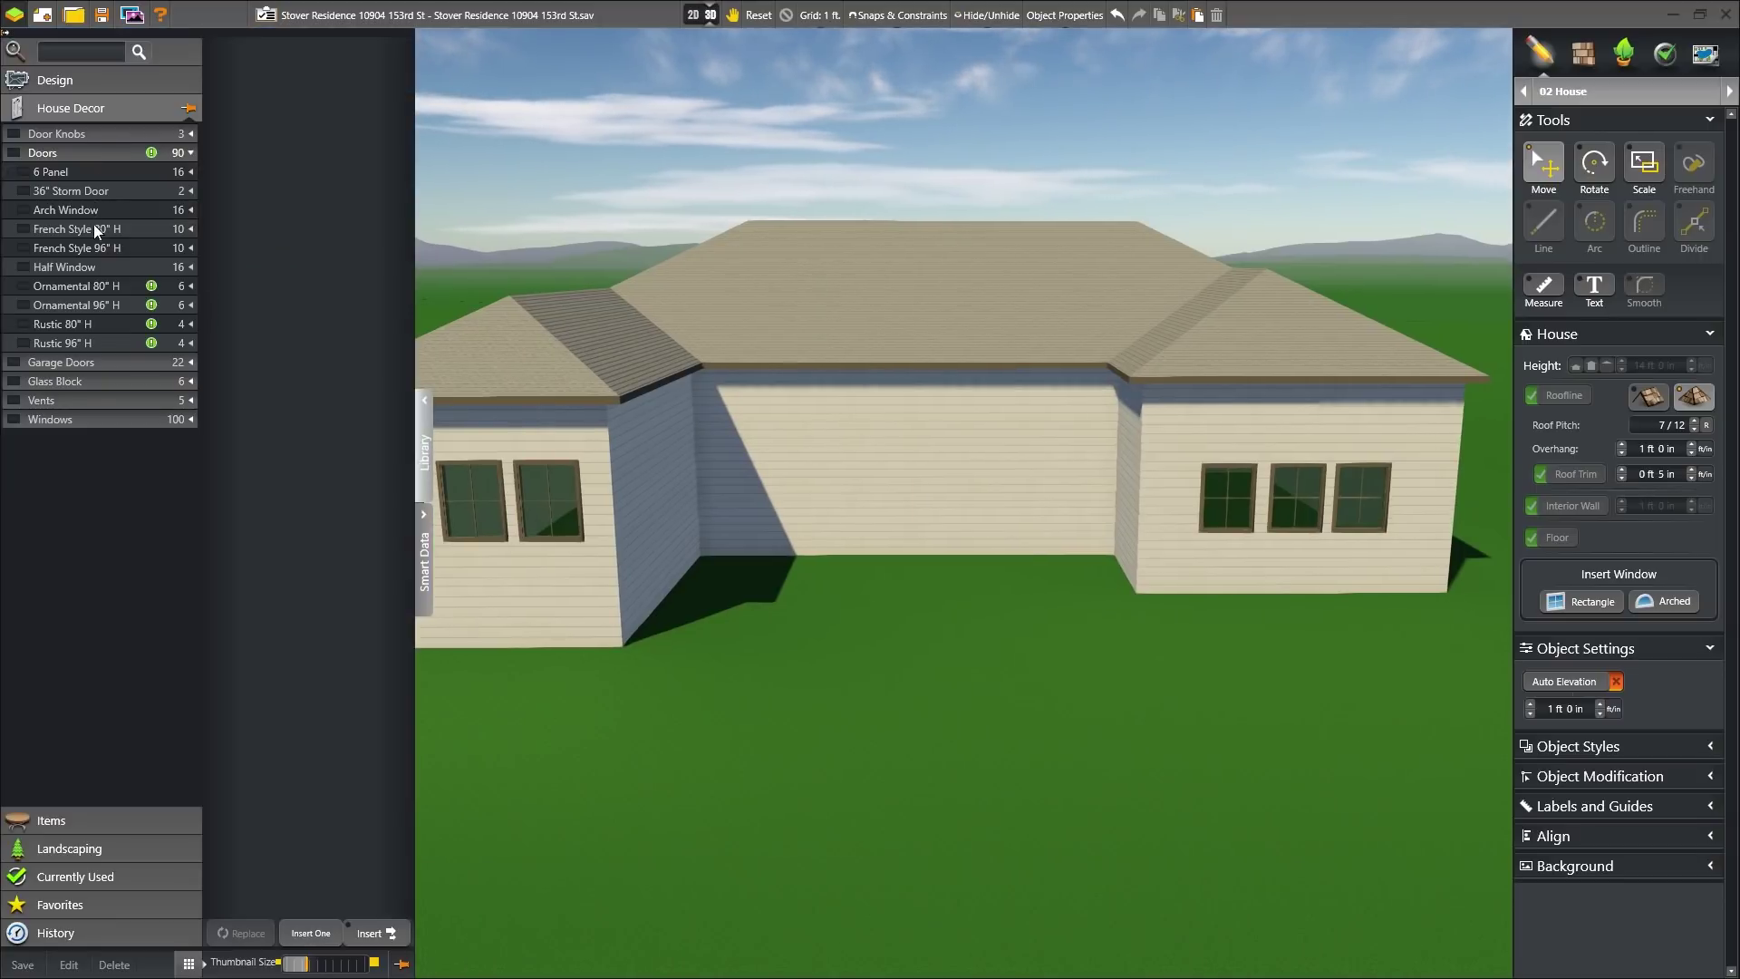
left_click(94, 230)
left_click(365, 127)
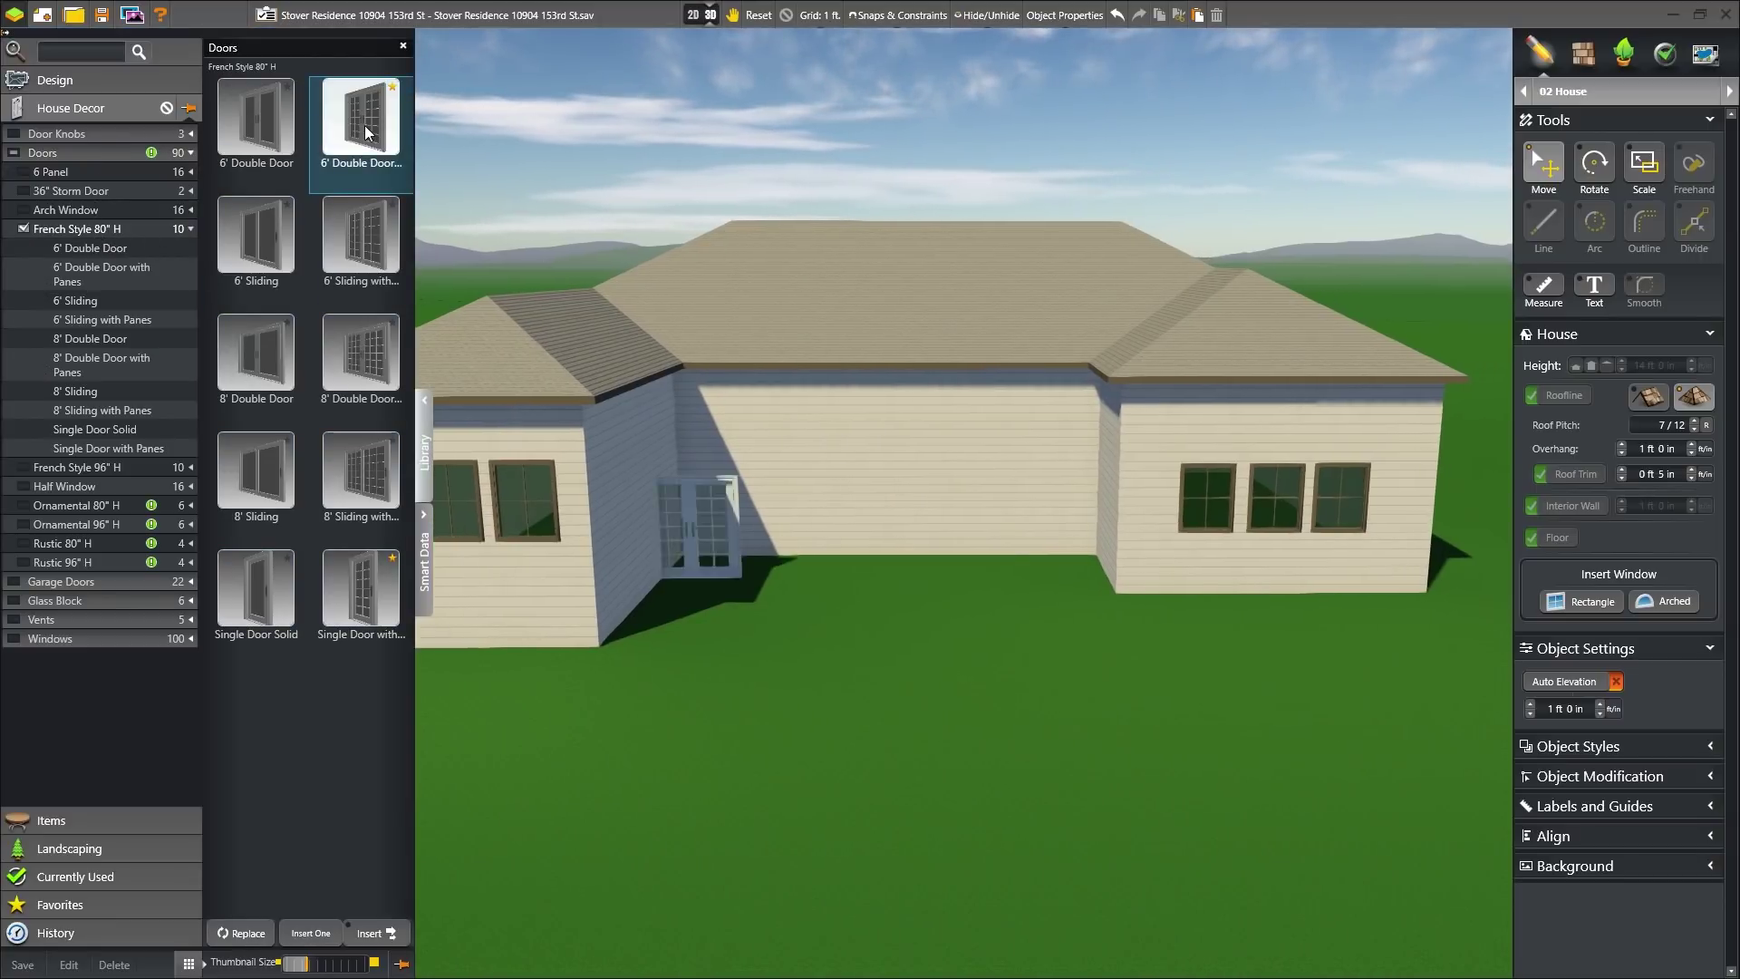
left_click(785, 557)
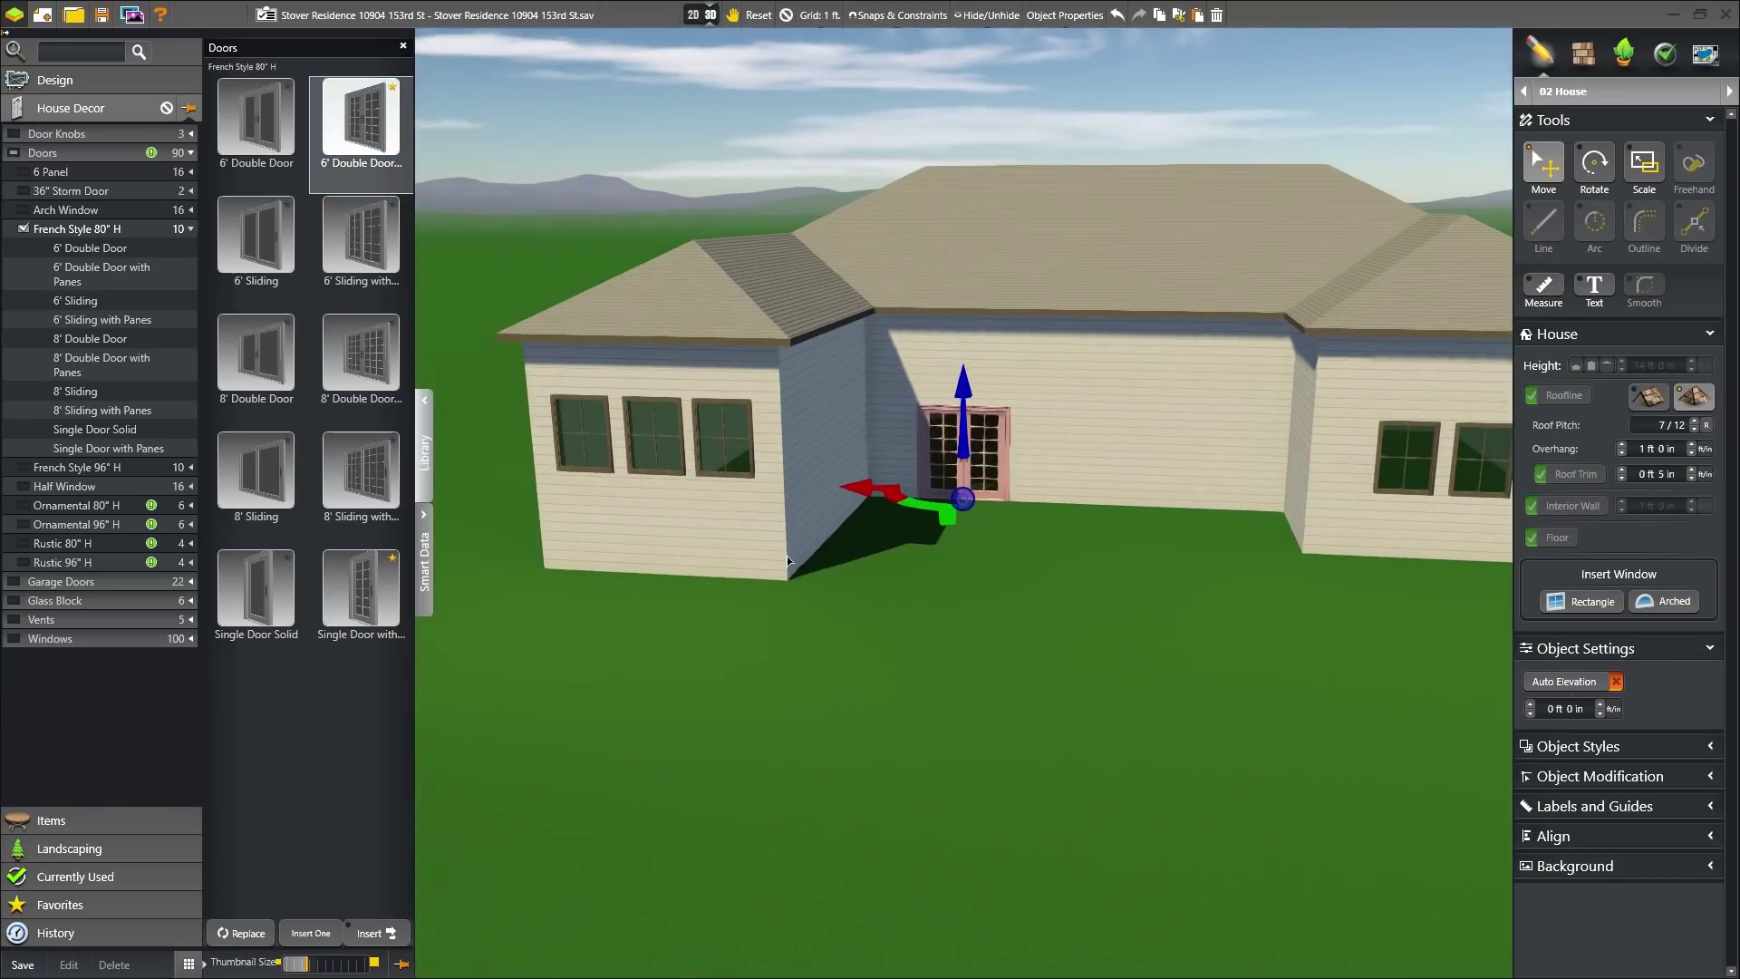
left_click(1531, 712)
left_click(1532, 705)
left_click(1531, 705)
left_click(1531, 705)
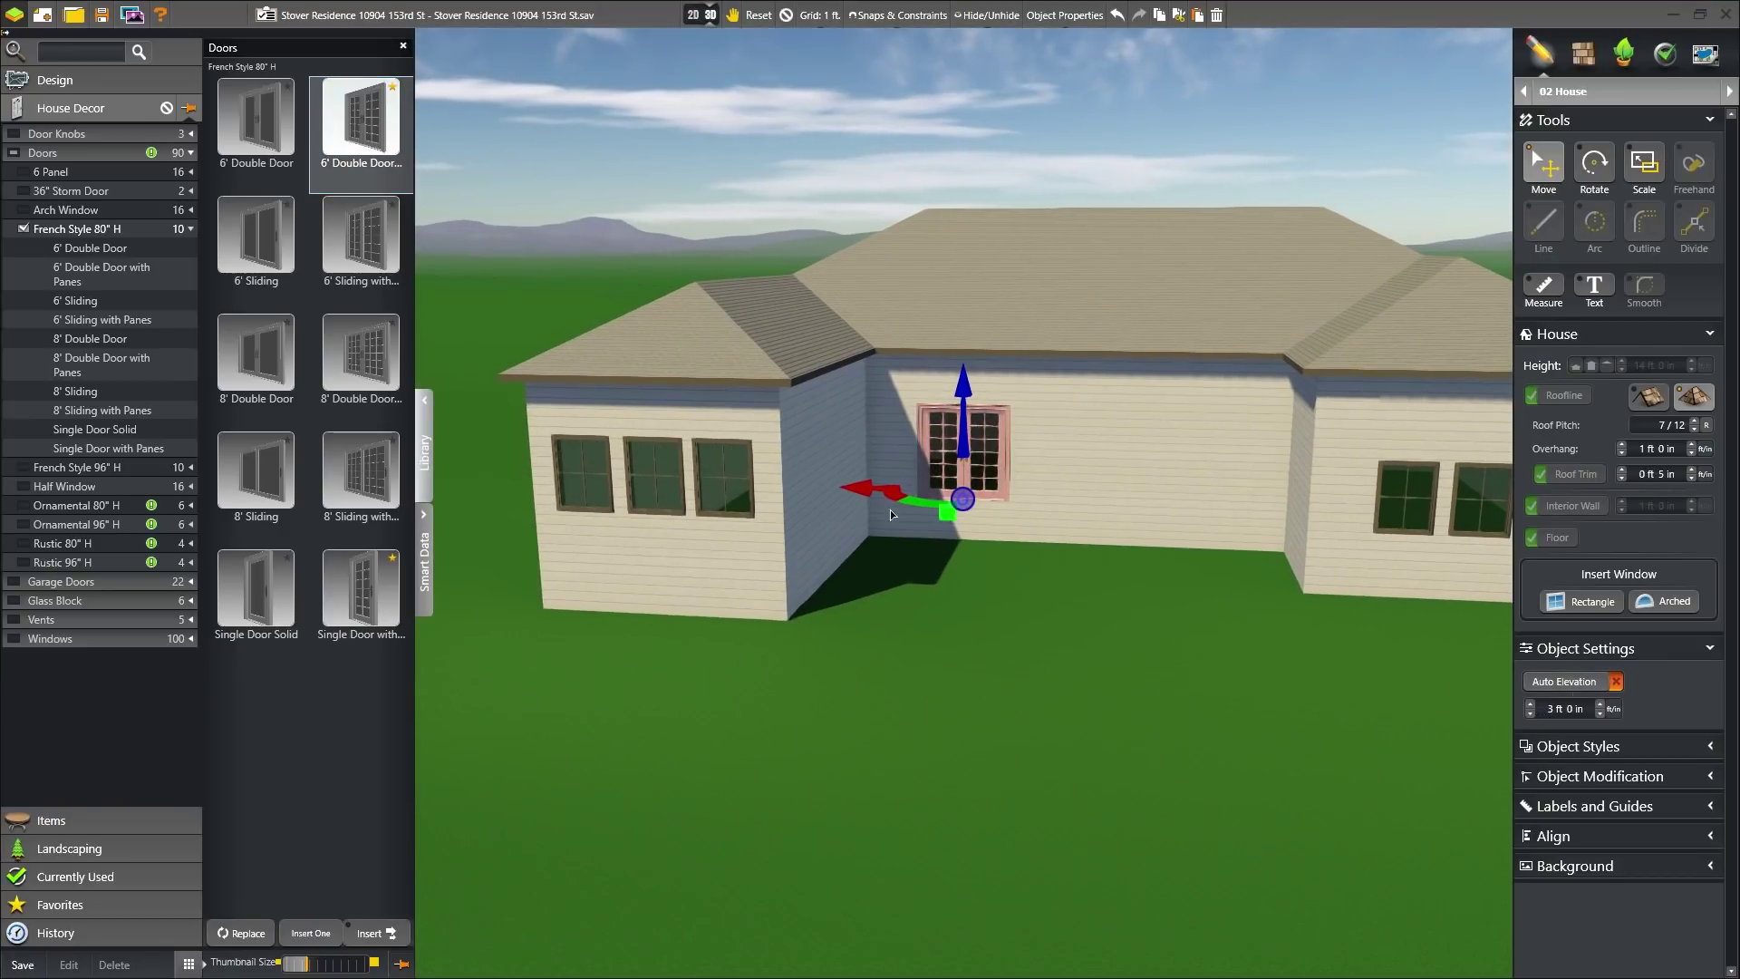
left_click(385, 596)
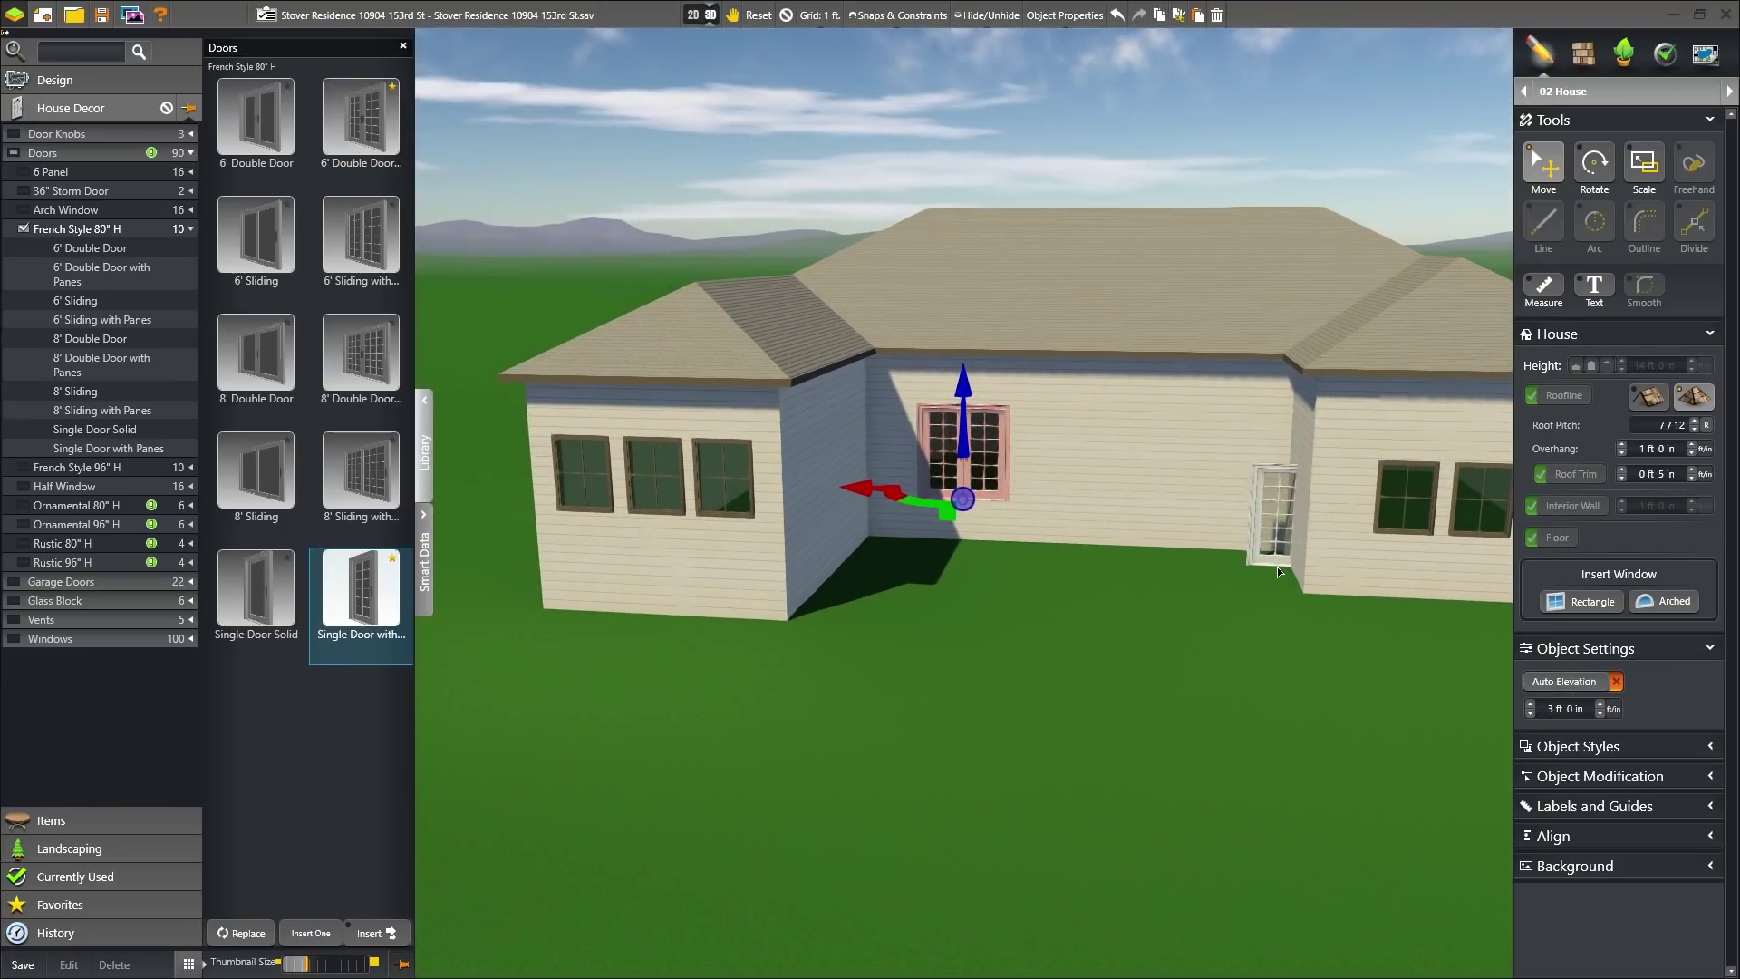
left_click(1286, 564)
left_click(1532, 705)
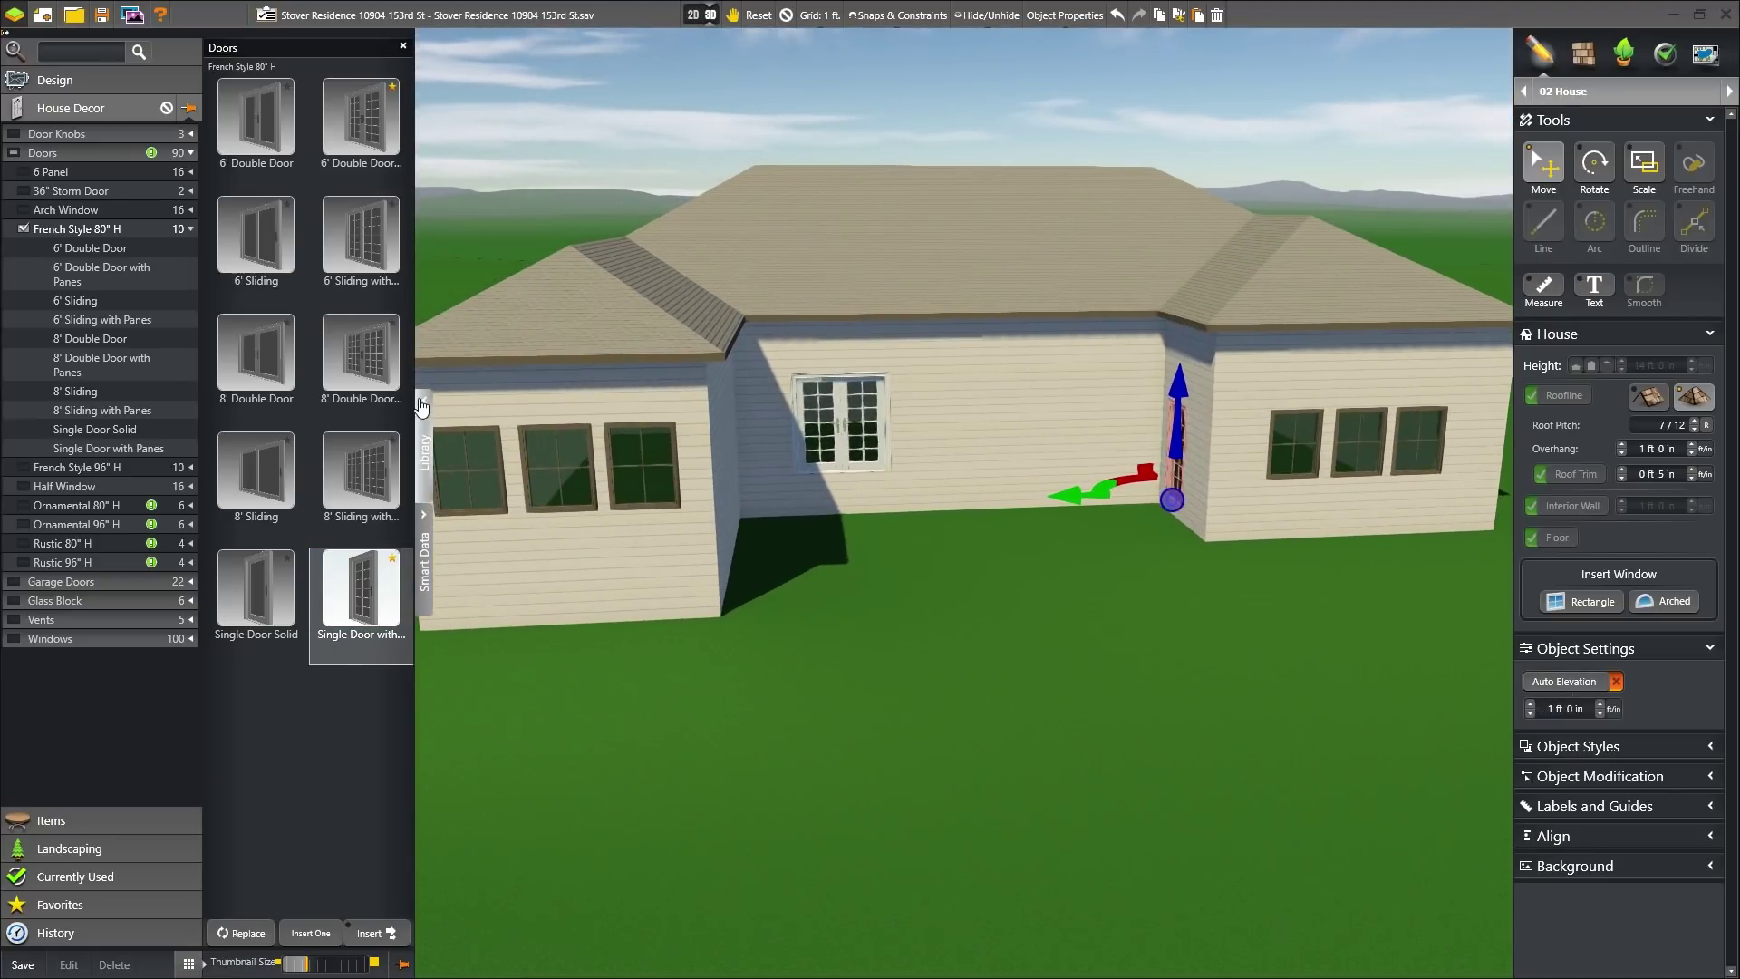
- Change the left wing's hip roof into a gable roof
left_click(424, 400)
left_click(787, 15)
middle_click_drag(722, 431, 520, 336)
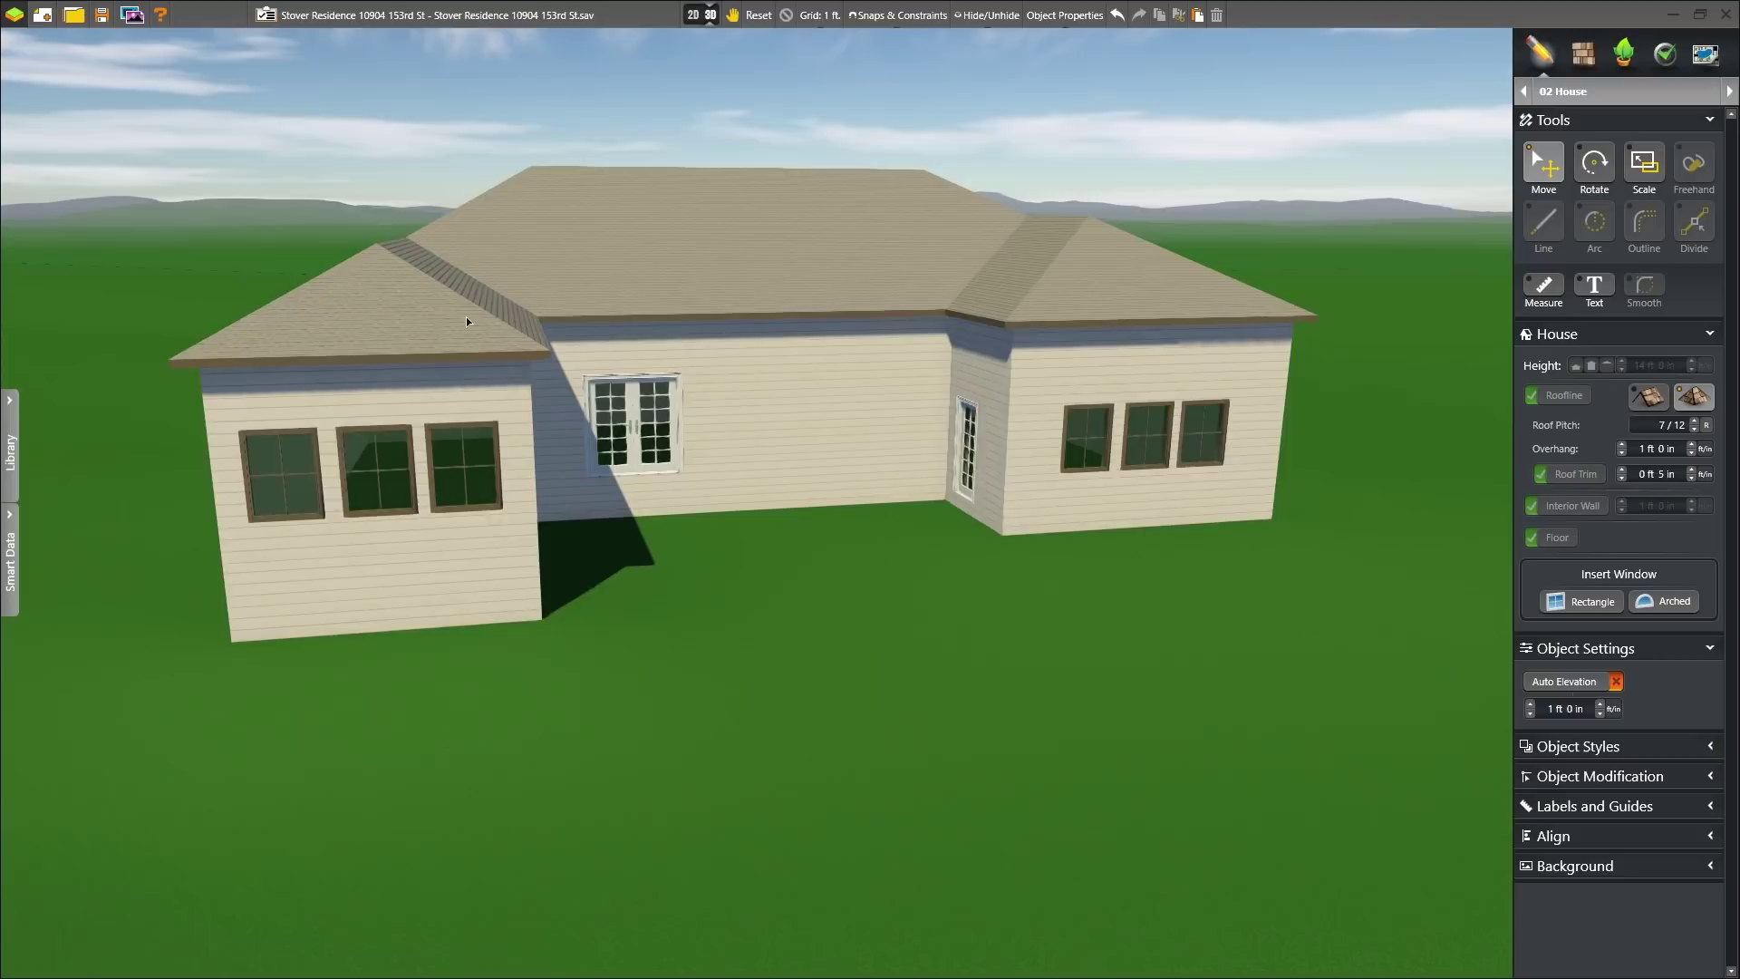
left_click(433, 329)
left_click(432, 328)
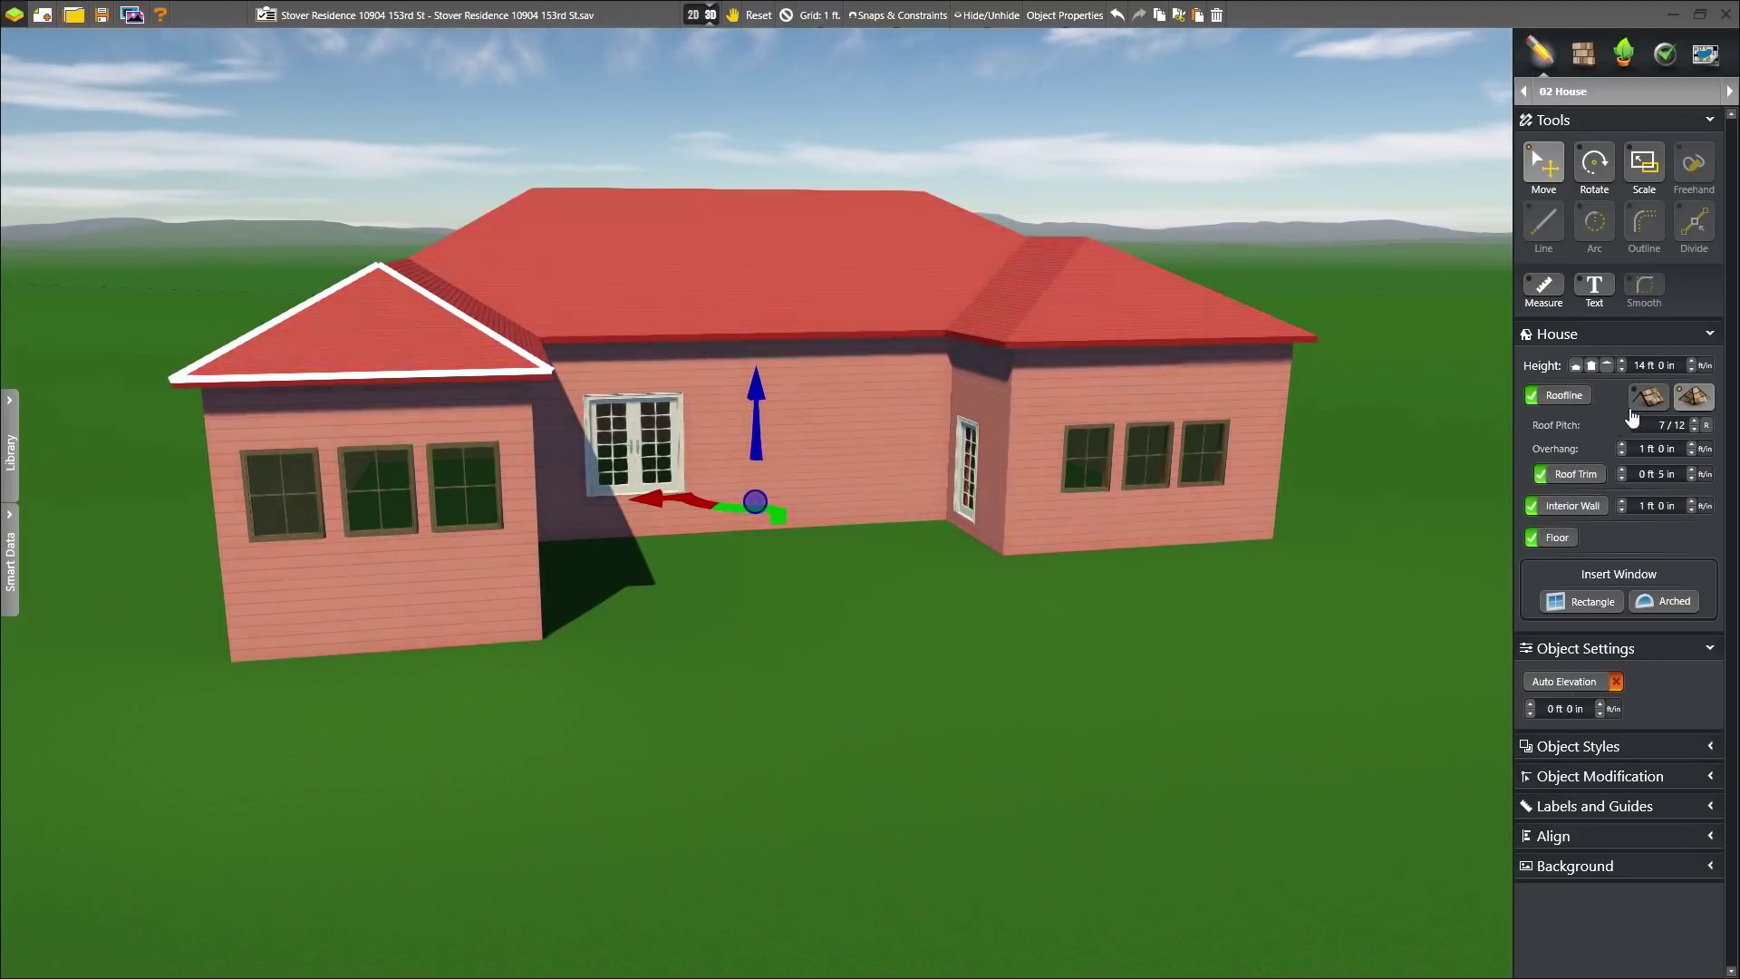
left_click(787, 15)
middle_click_drag(761, 181, 923, 443)
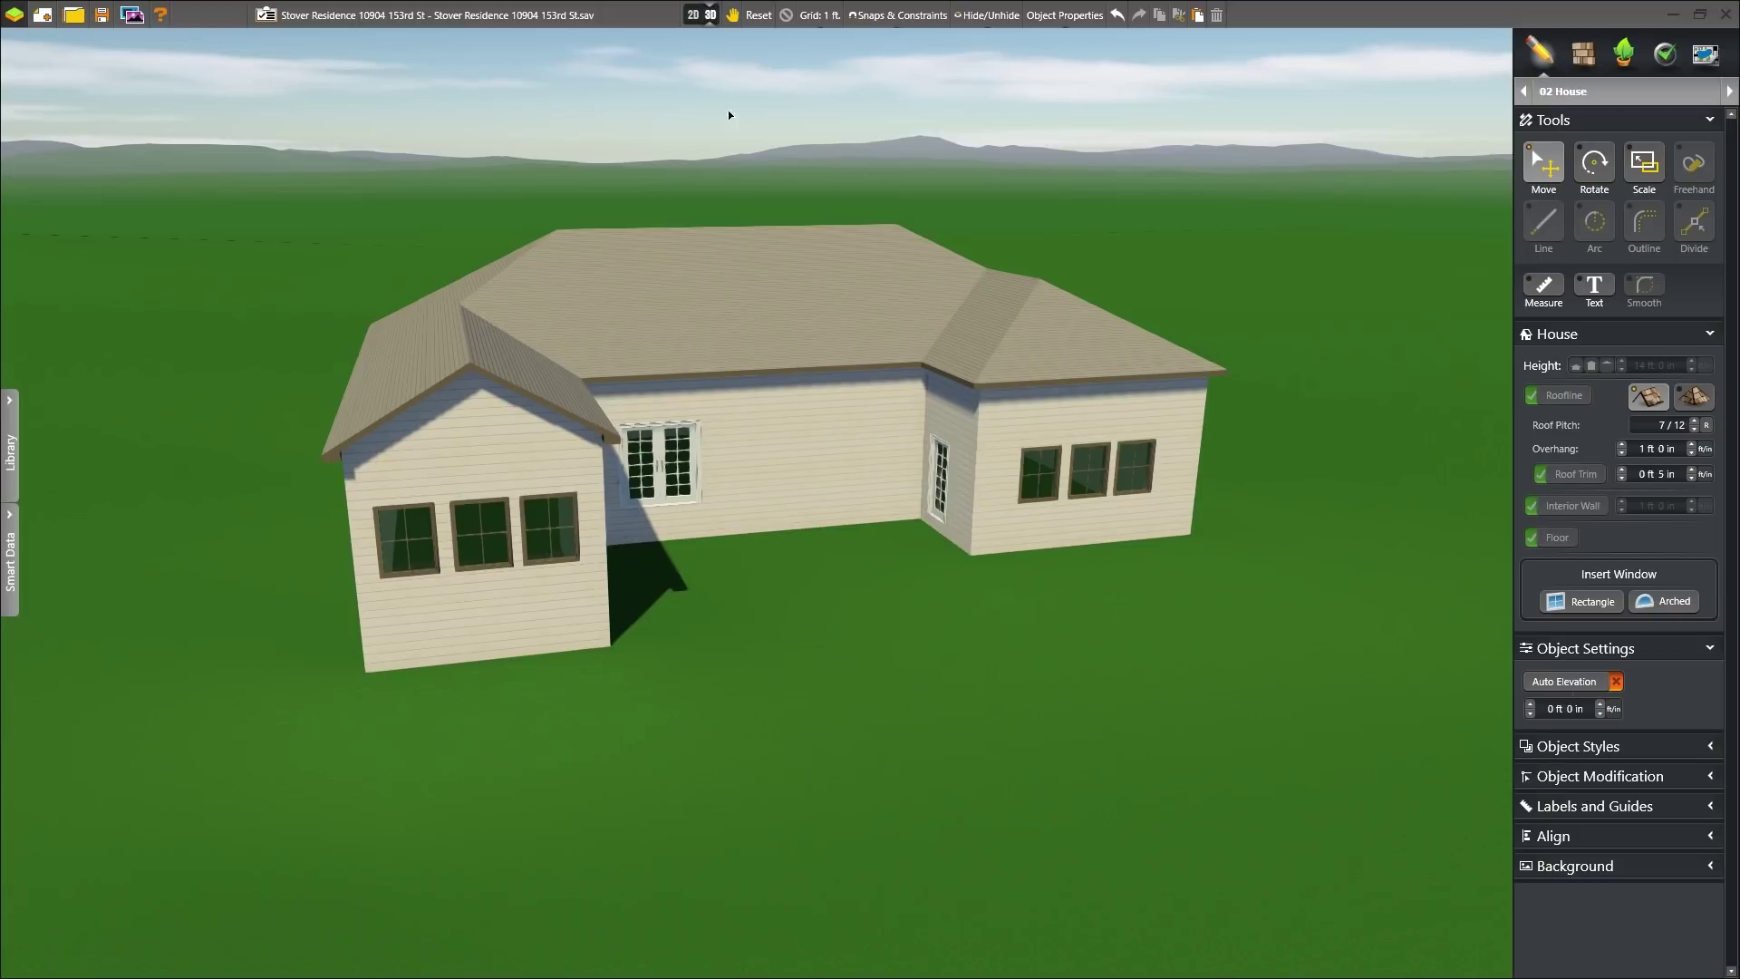
- Draw the fence from the house's right side along the property line, across the back and down the left
left_click(706, 15)
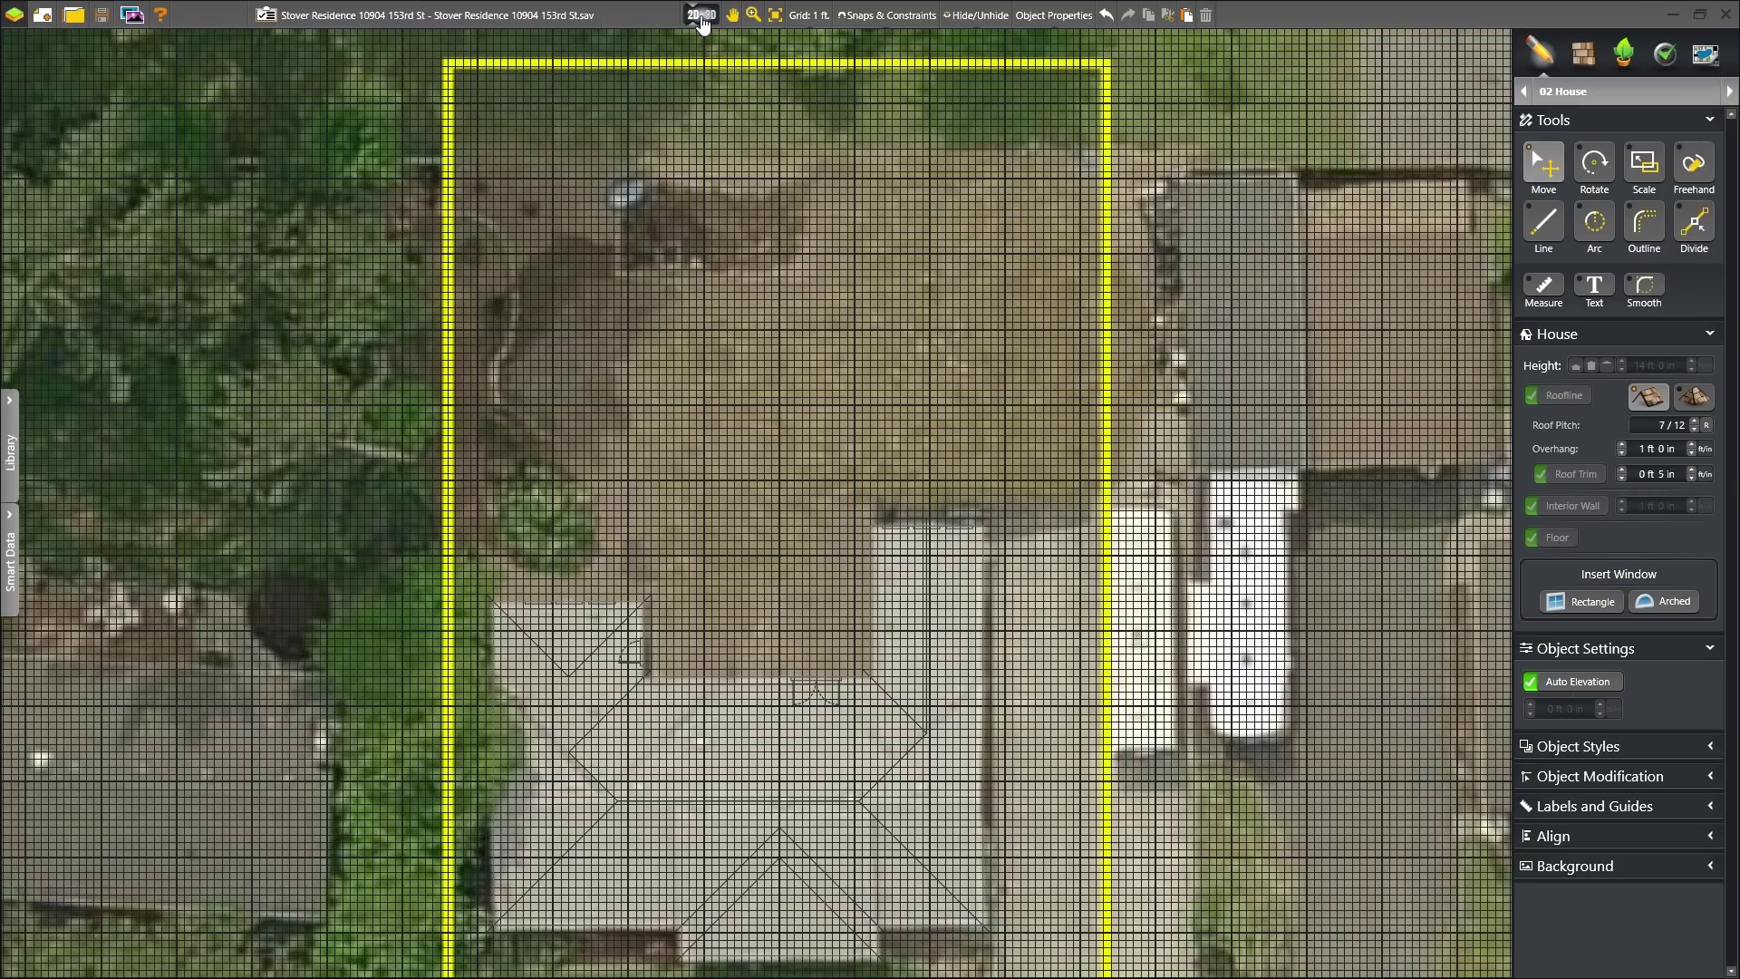
left_click(1730, 91)
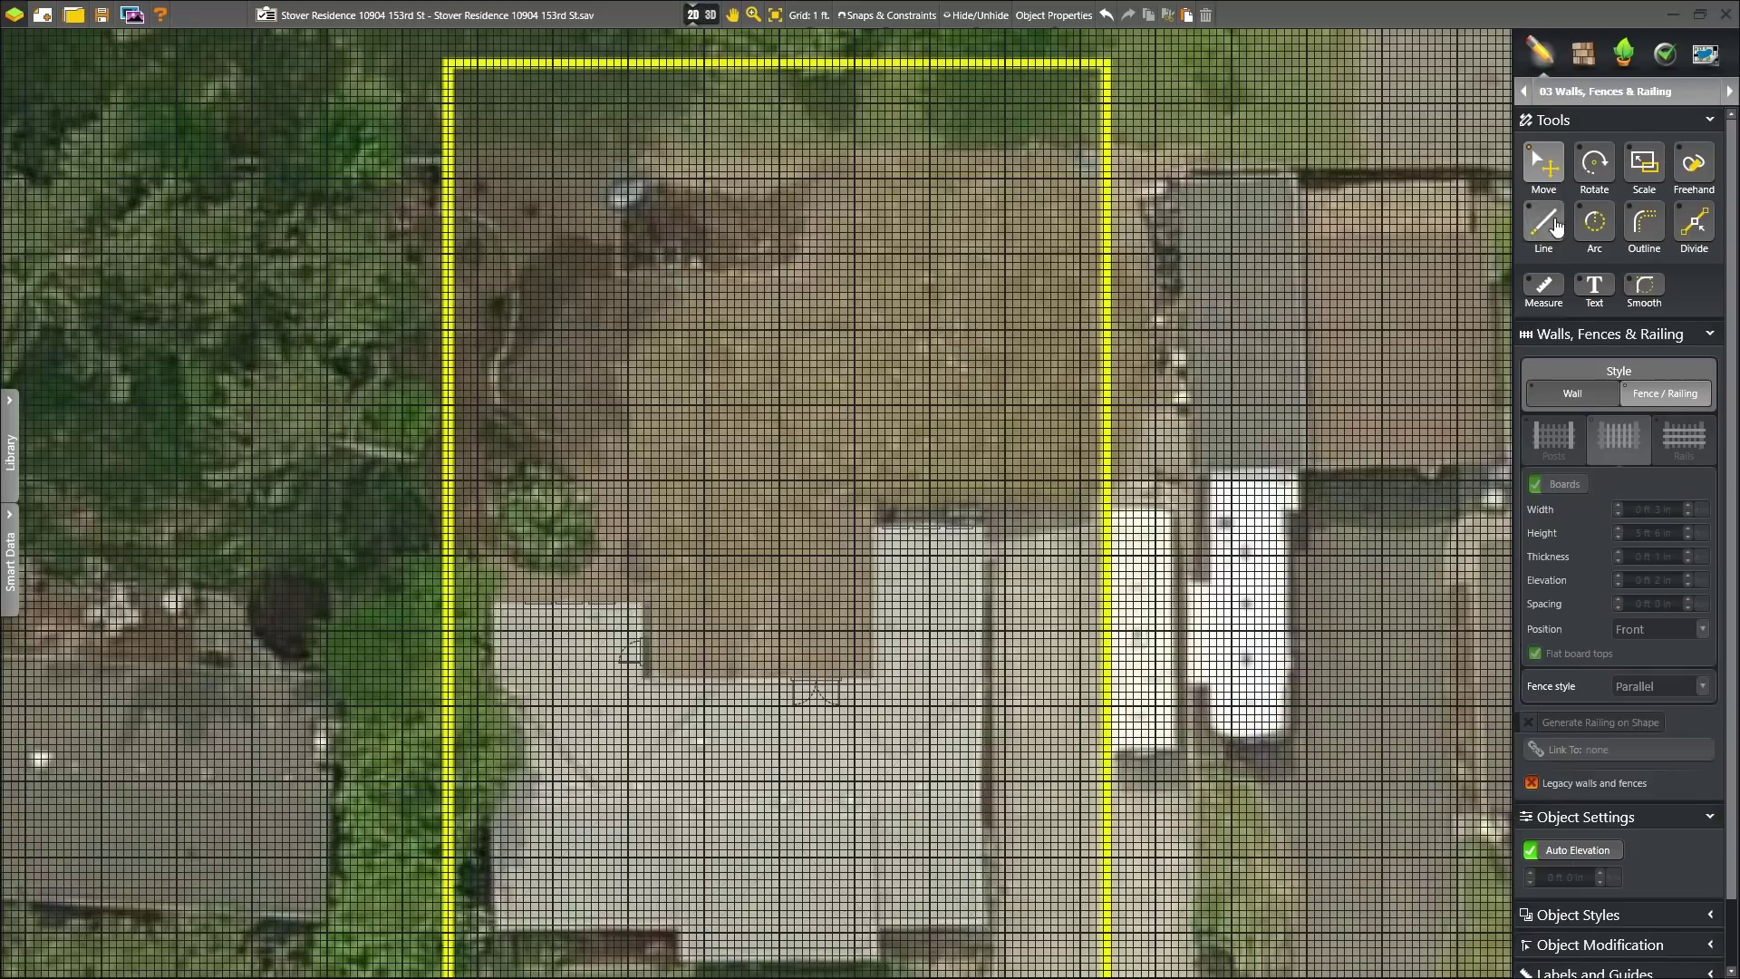
left_click(984, 781)
left_click(1104, 781)
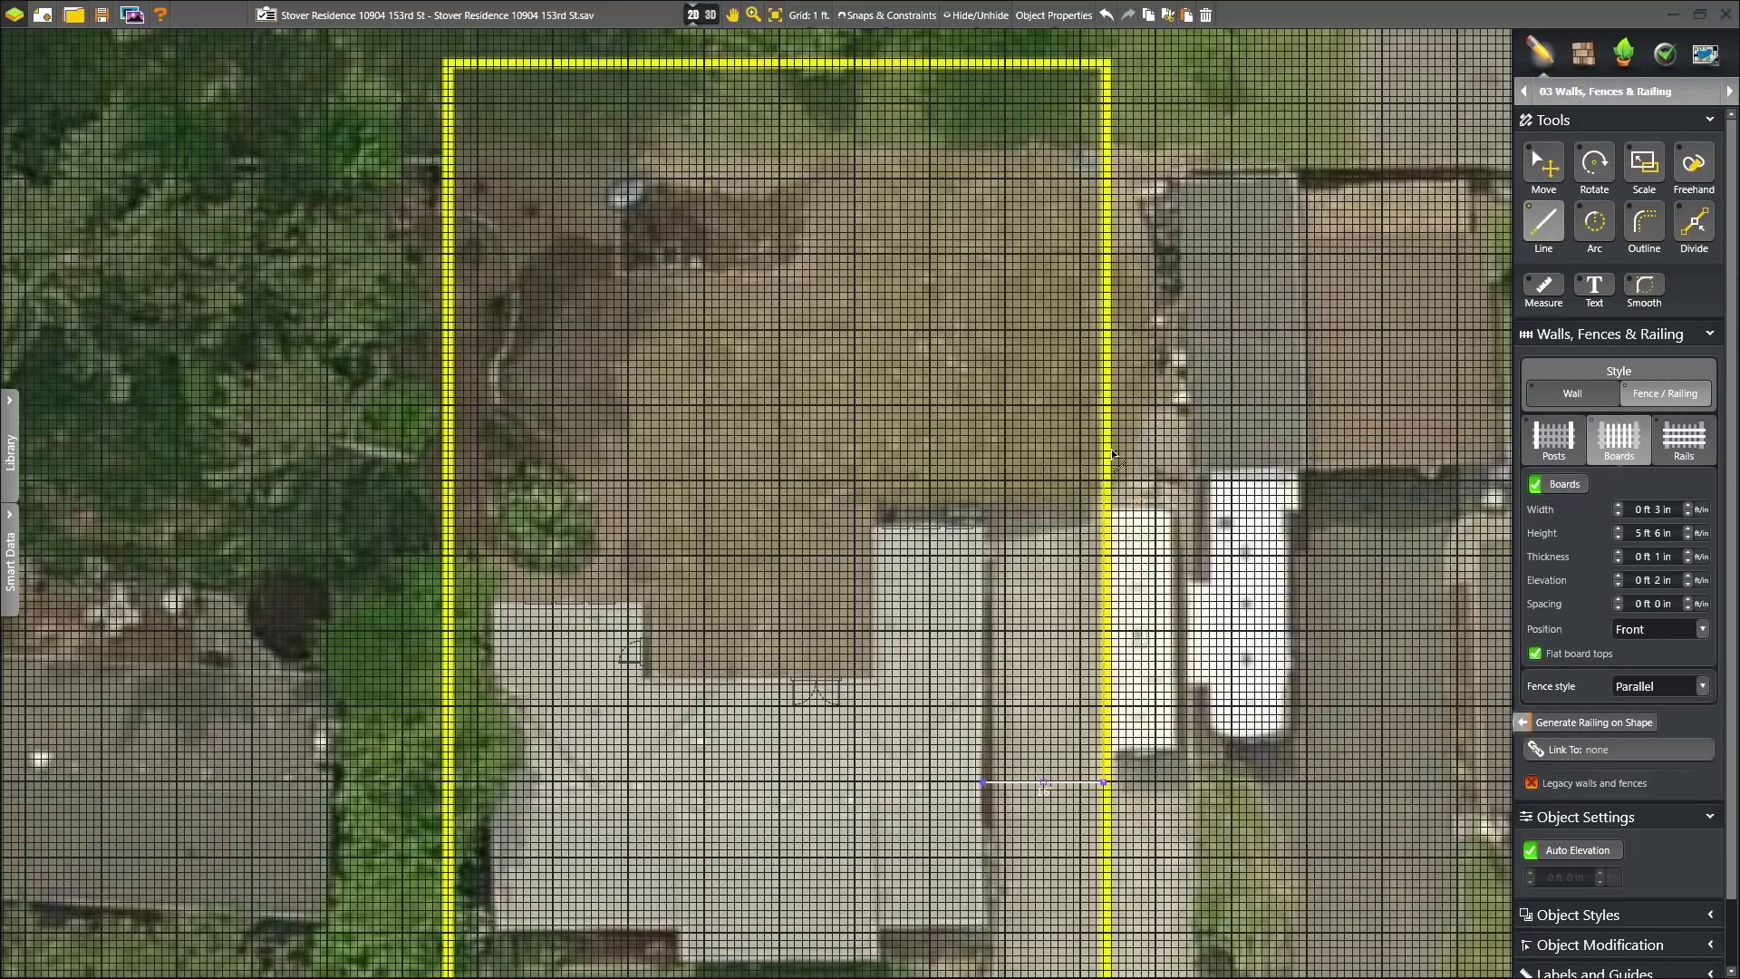
left_click(1104, 66)
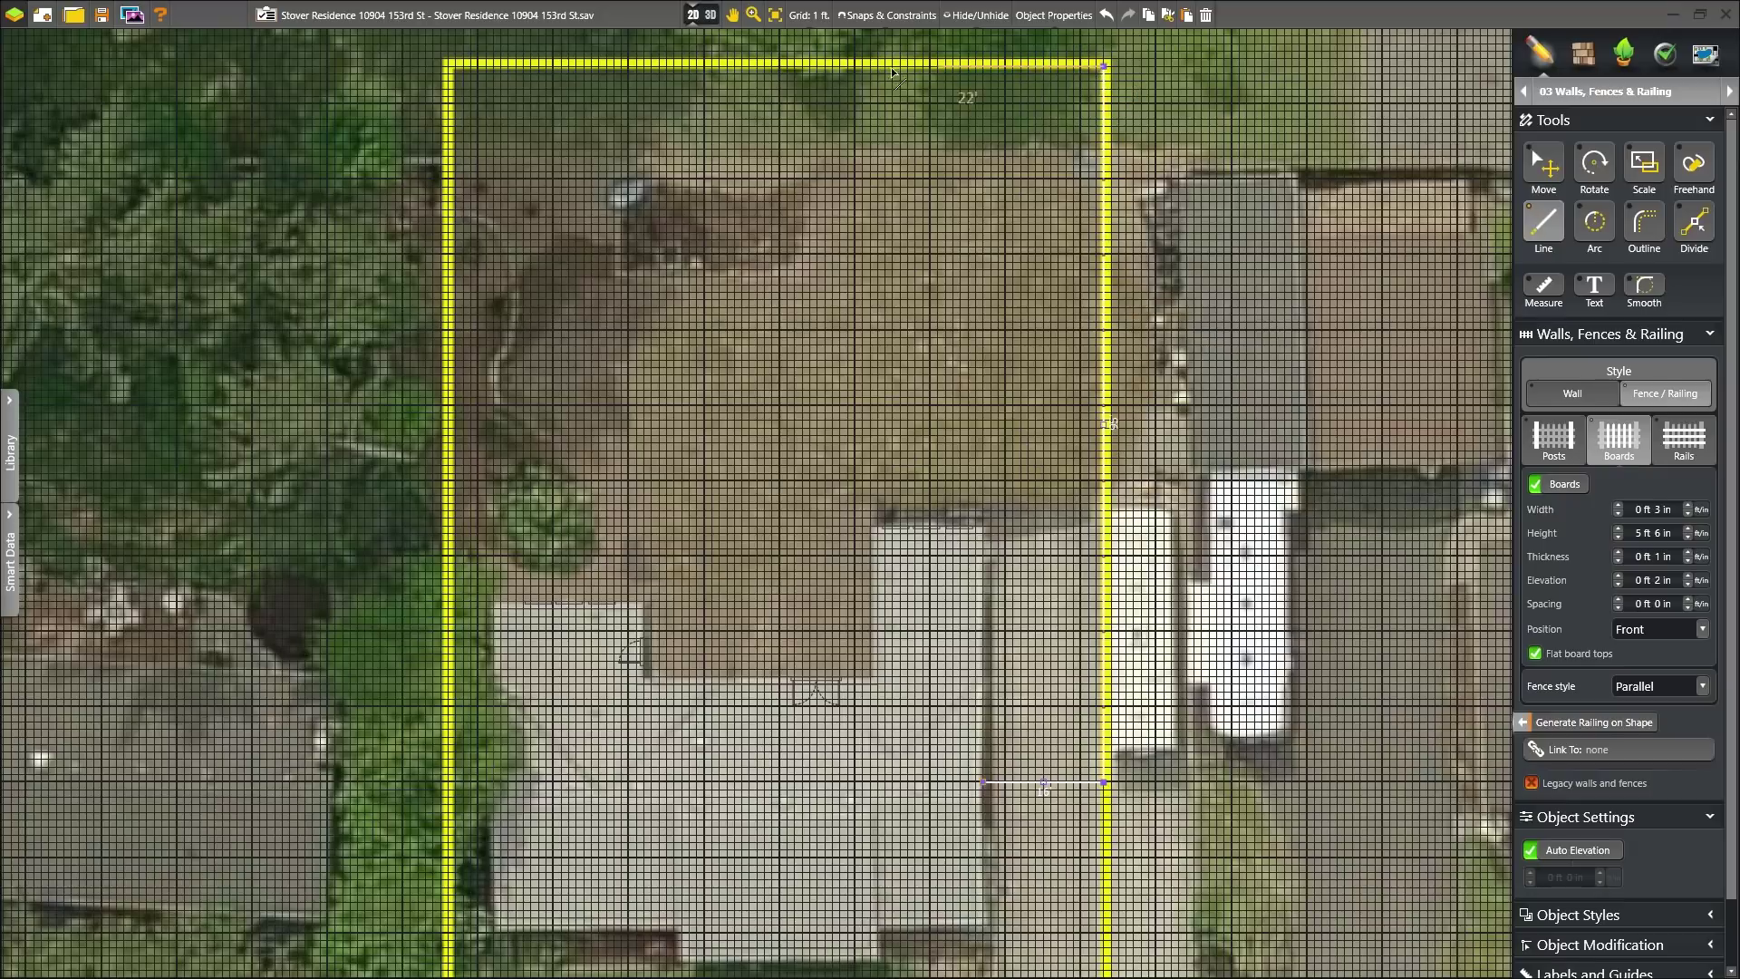
left_click(447, 67)
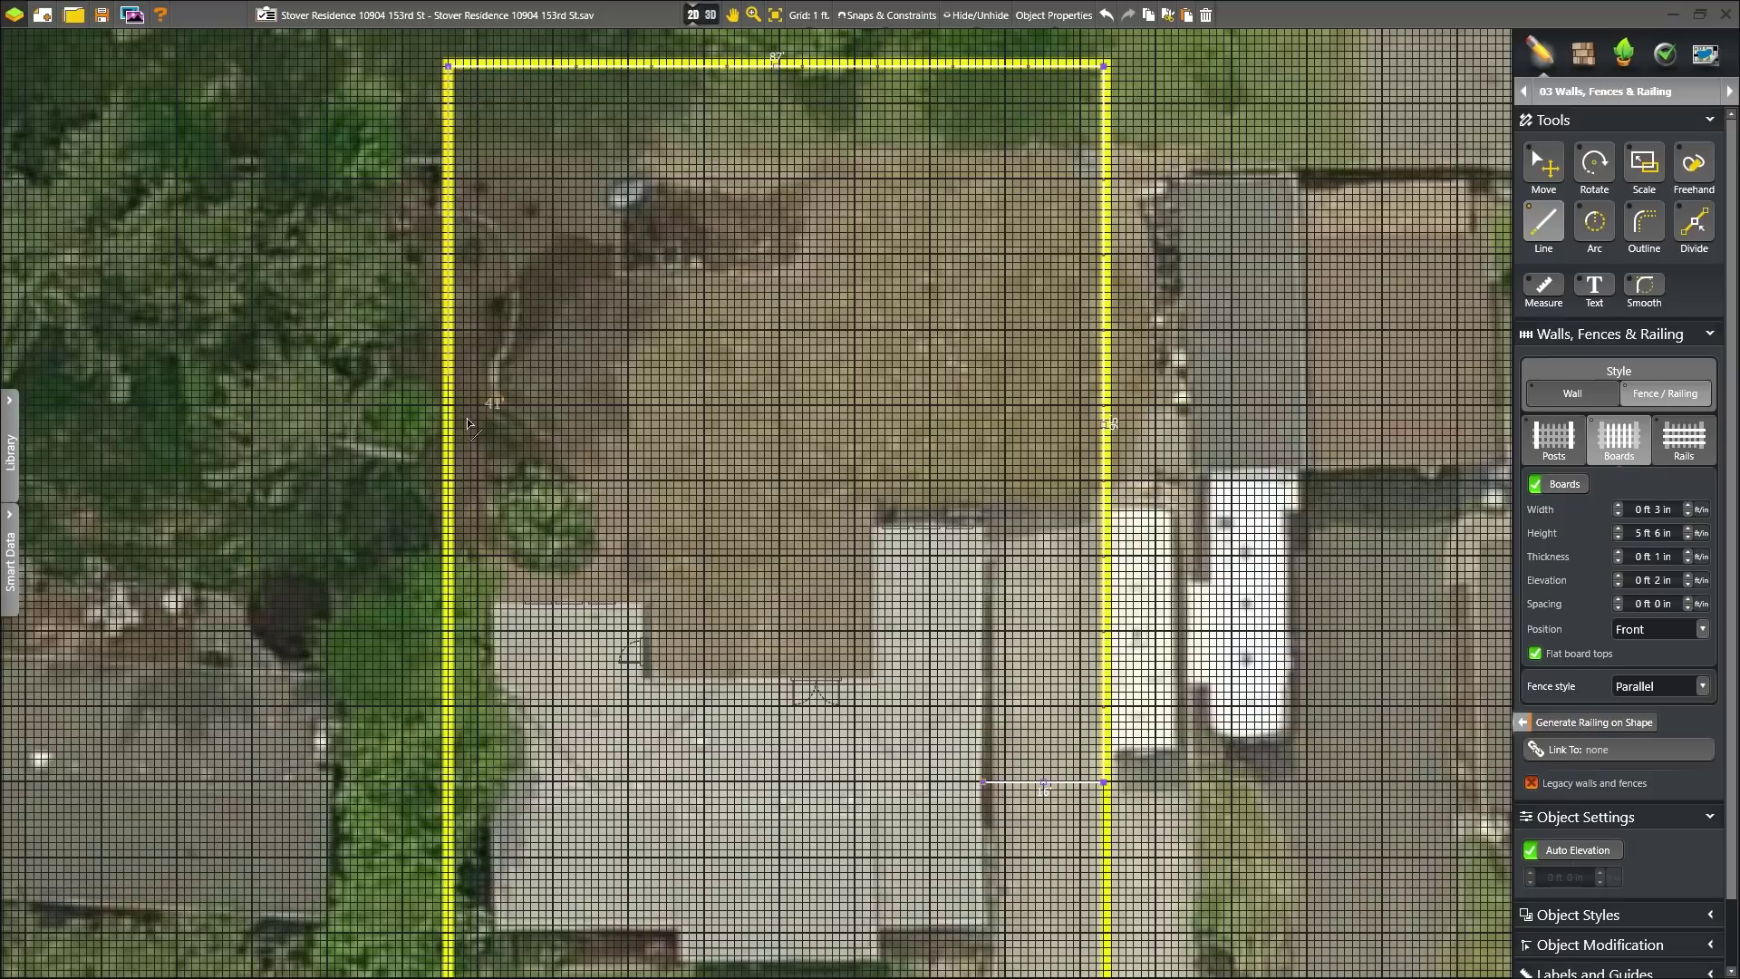
left_click(451, 708)
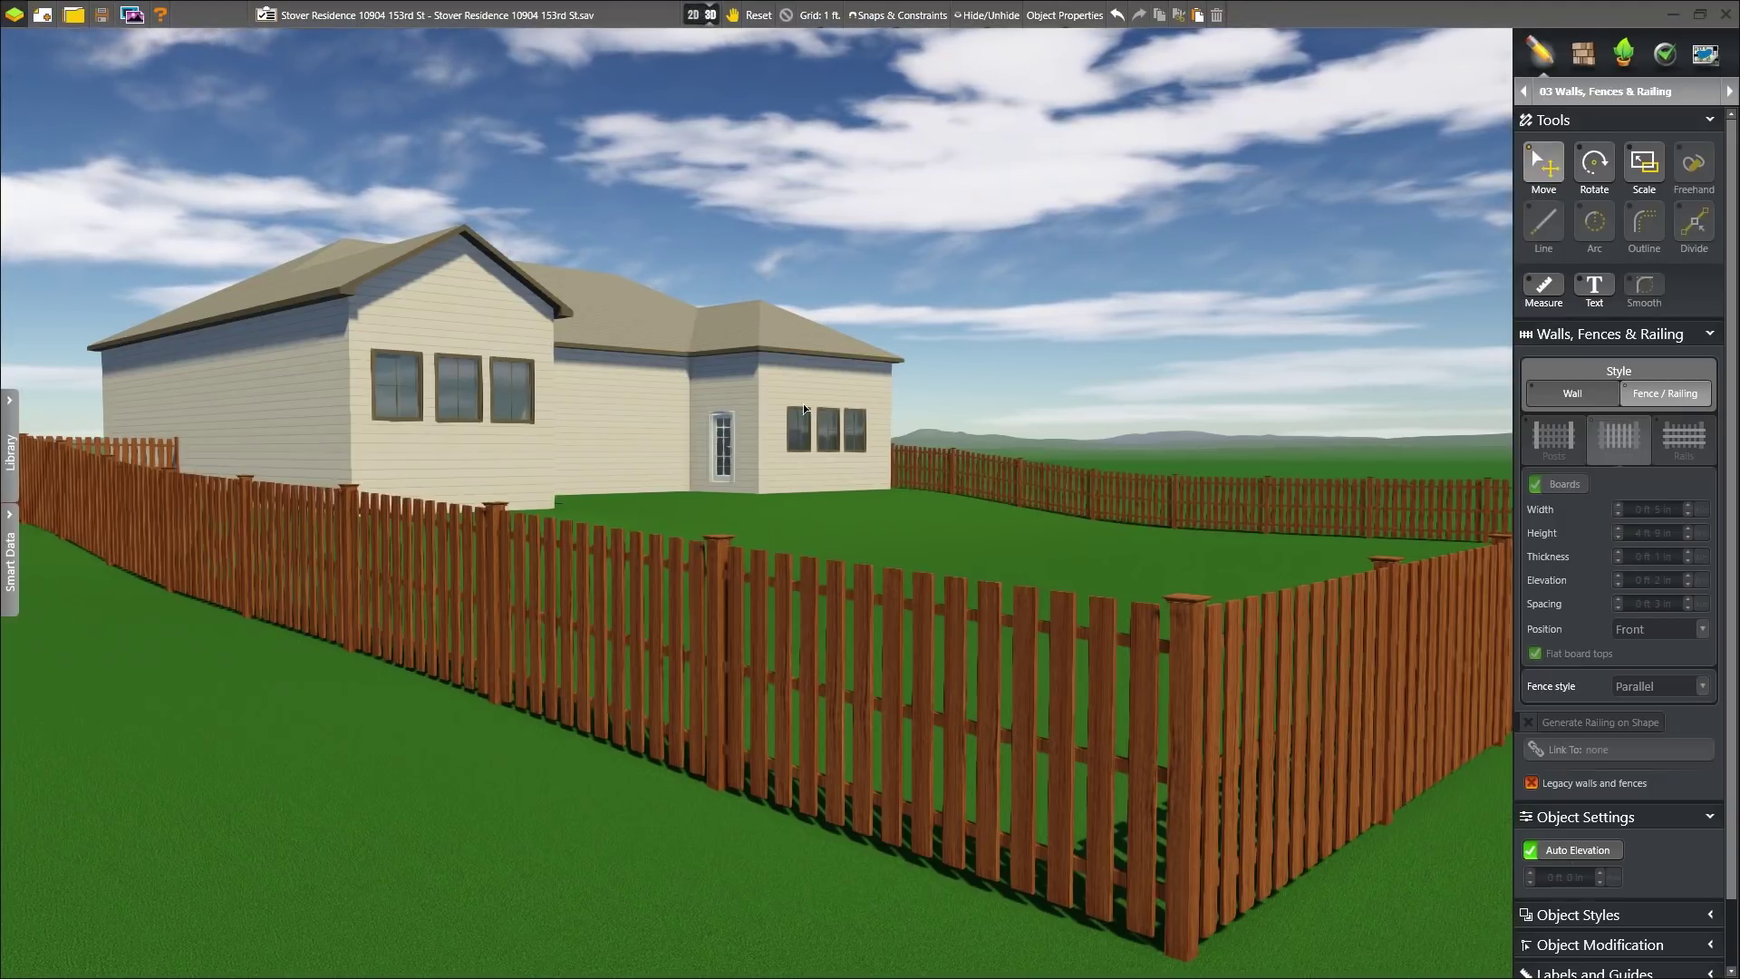
- Change the fence to the Wood Privacy 10 style and view the fenced yard in 3D
left_click(785, 633)
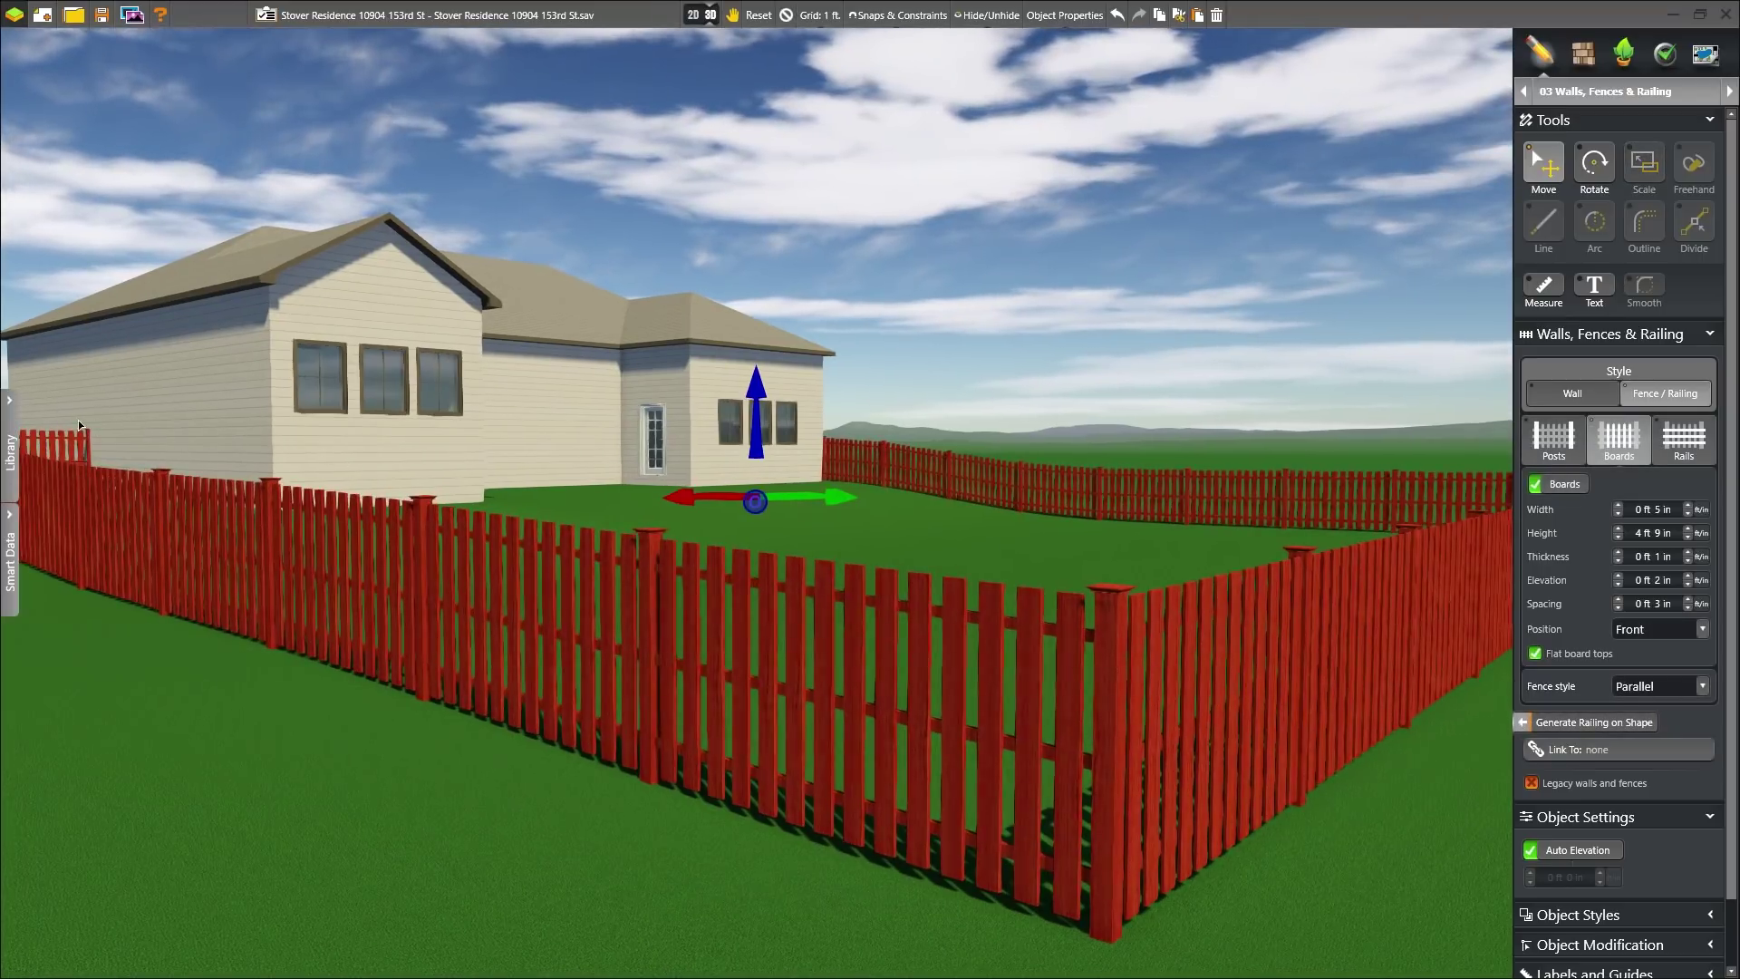
left_click(11, 446)
left_click(251, 134)
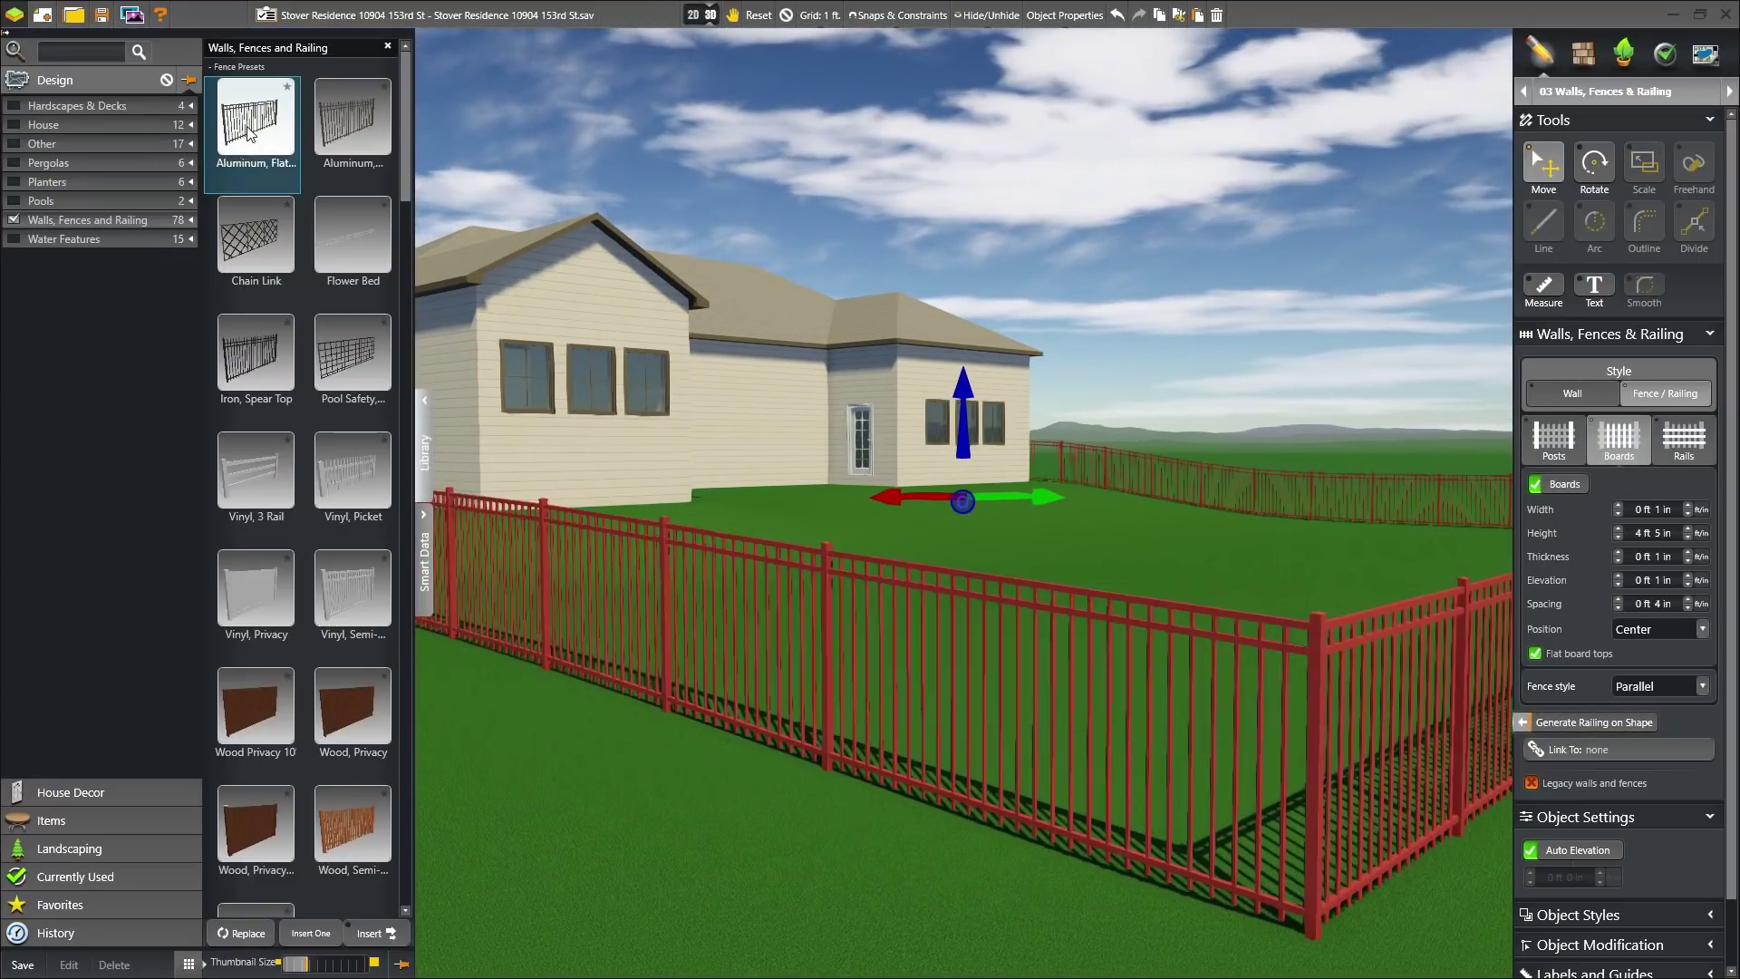
left_click(254, 355)
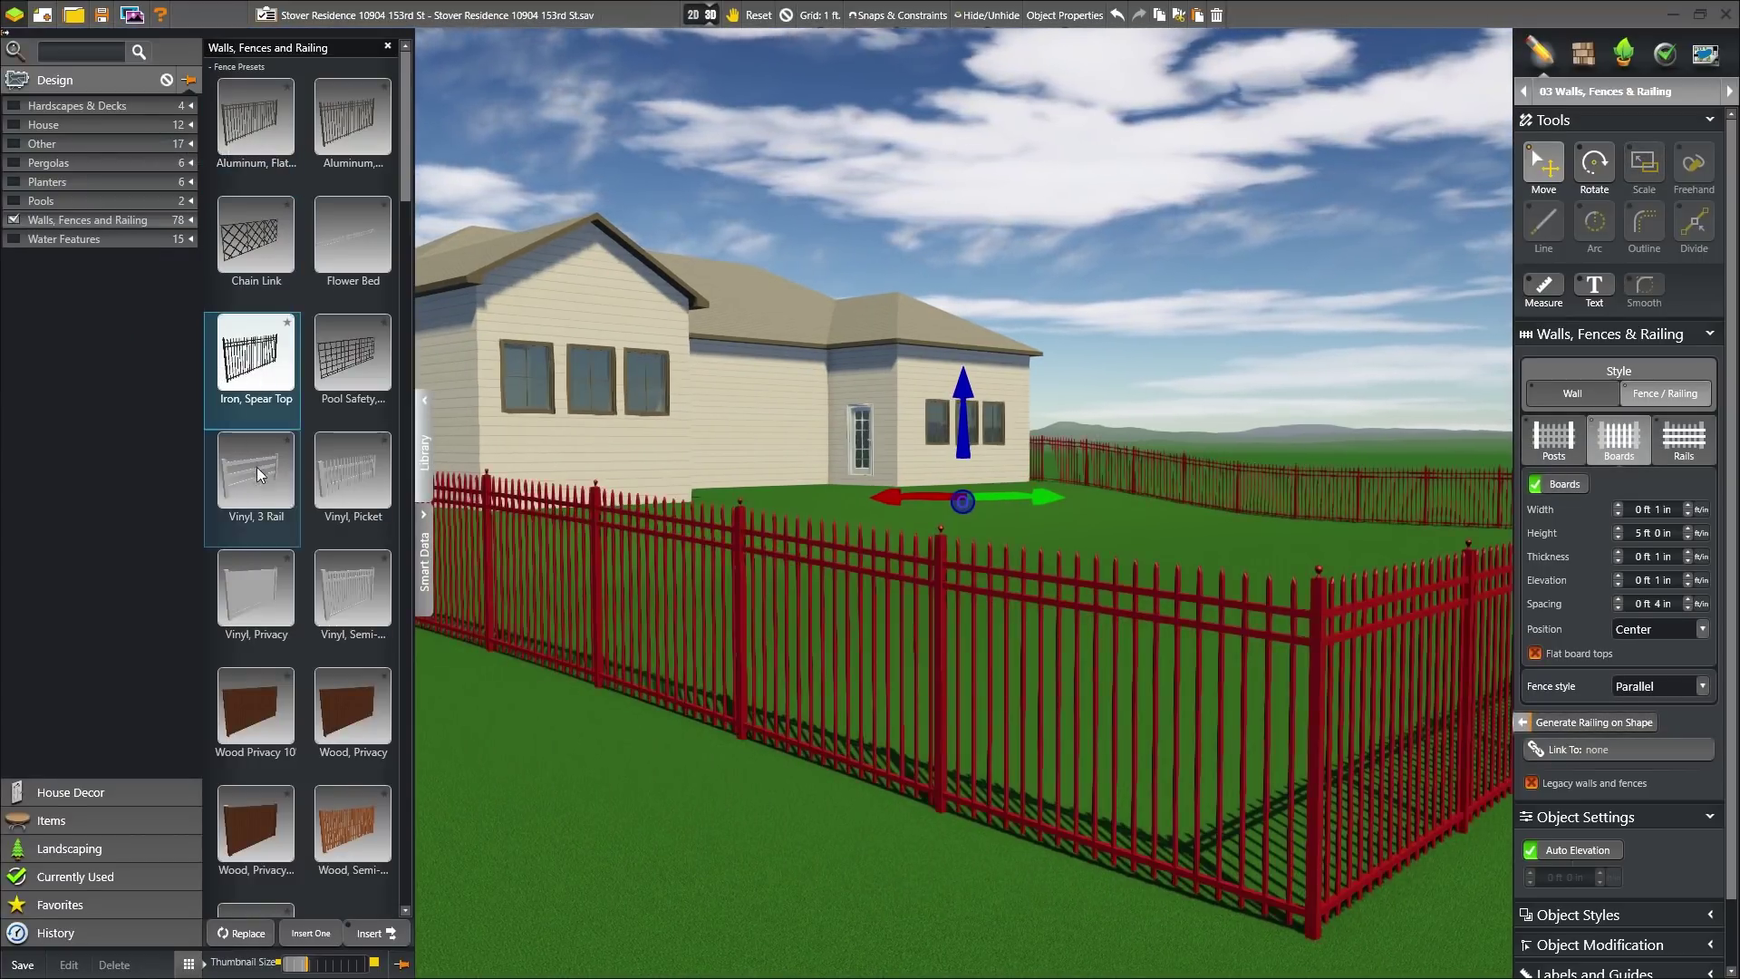
left_click(259, 471)
left_click(257, 732)
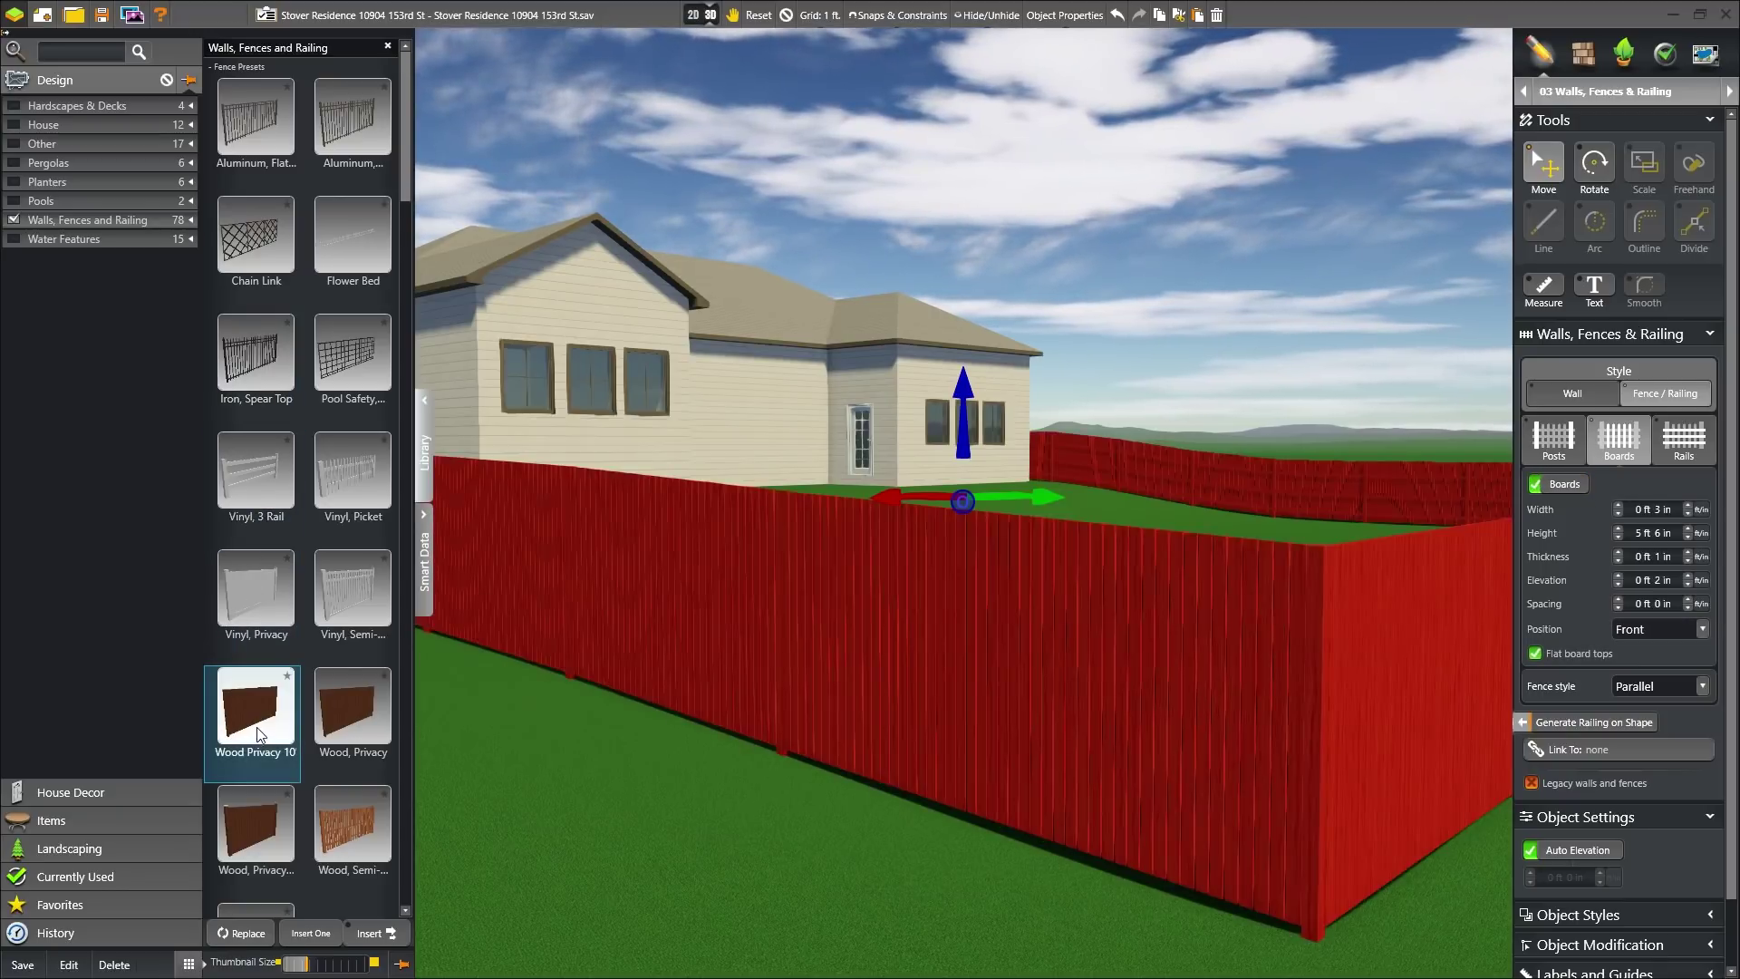
left_click(424, 444)
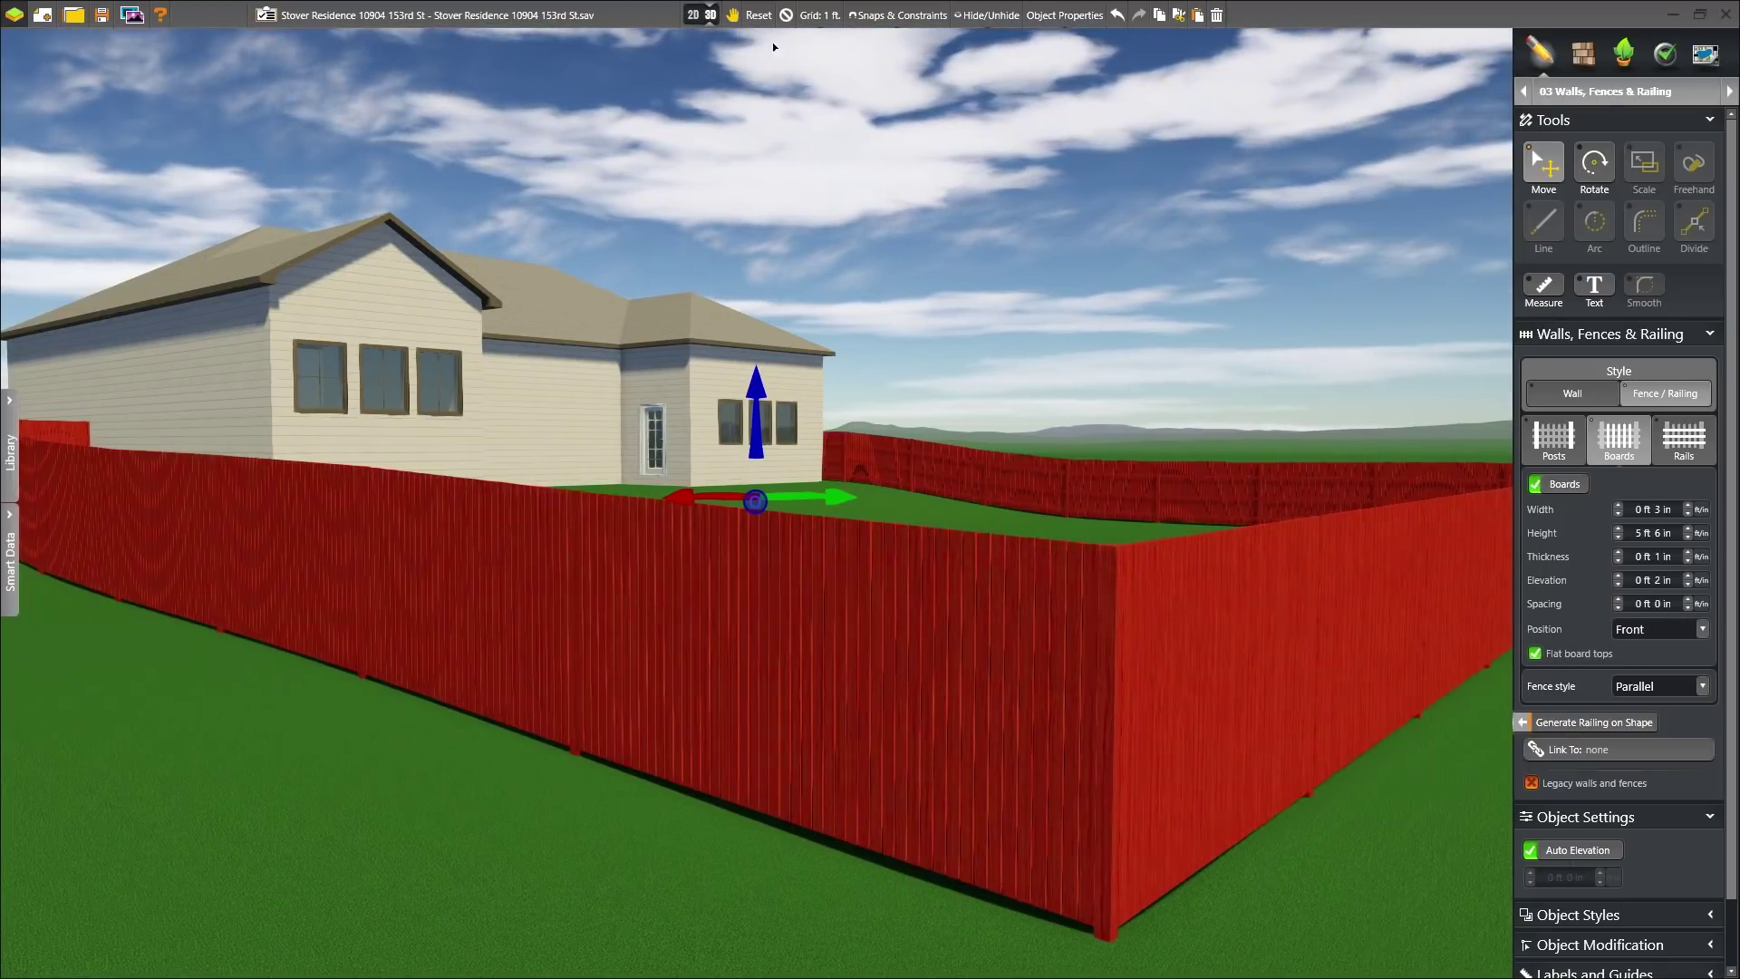
left_click(786, 15)
right_click_drag(645, 202, 859, 439)
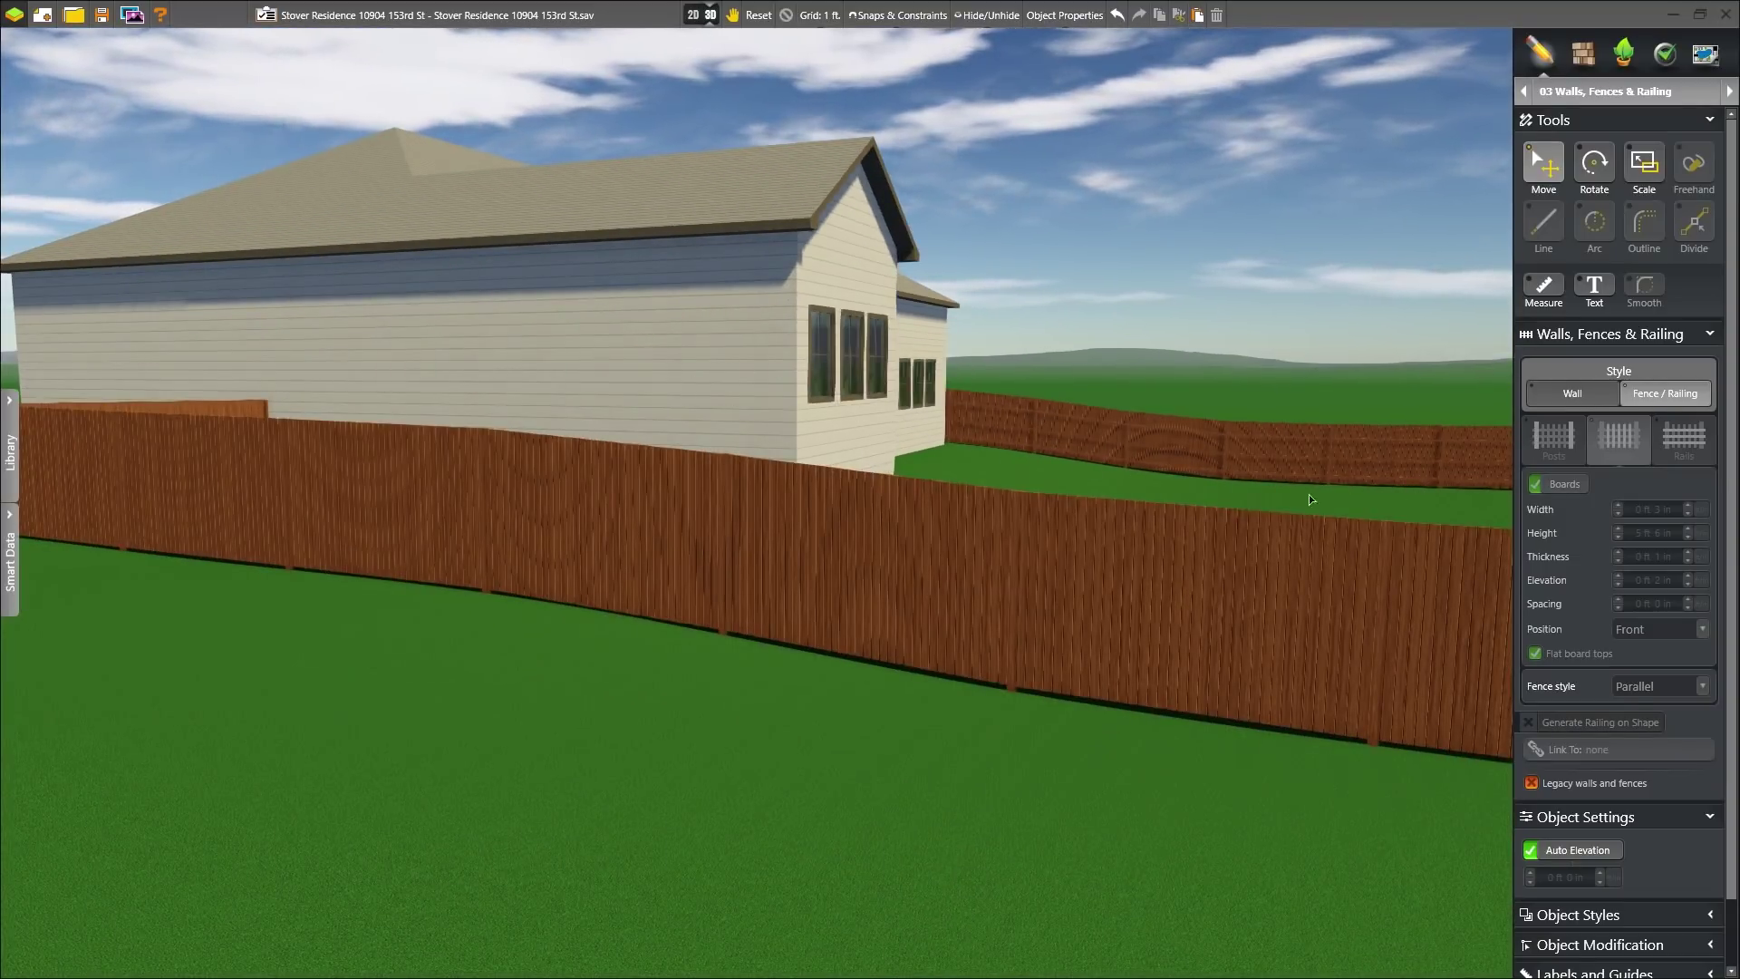
right_click_drag(982, 734, 923, 680)
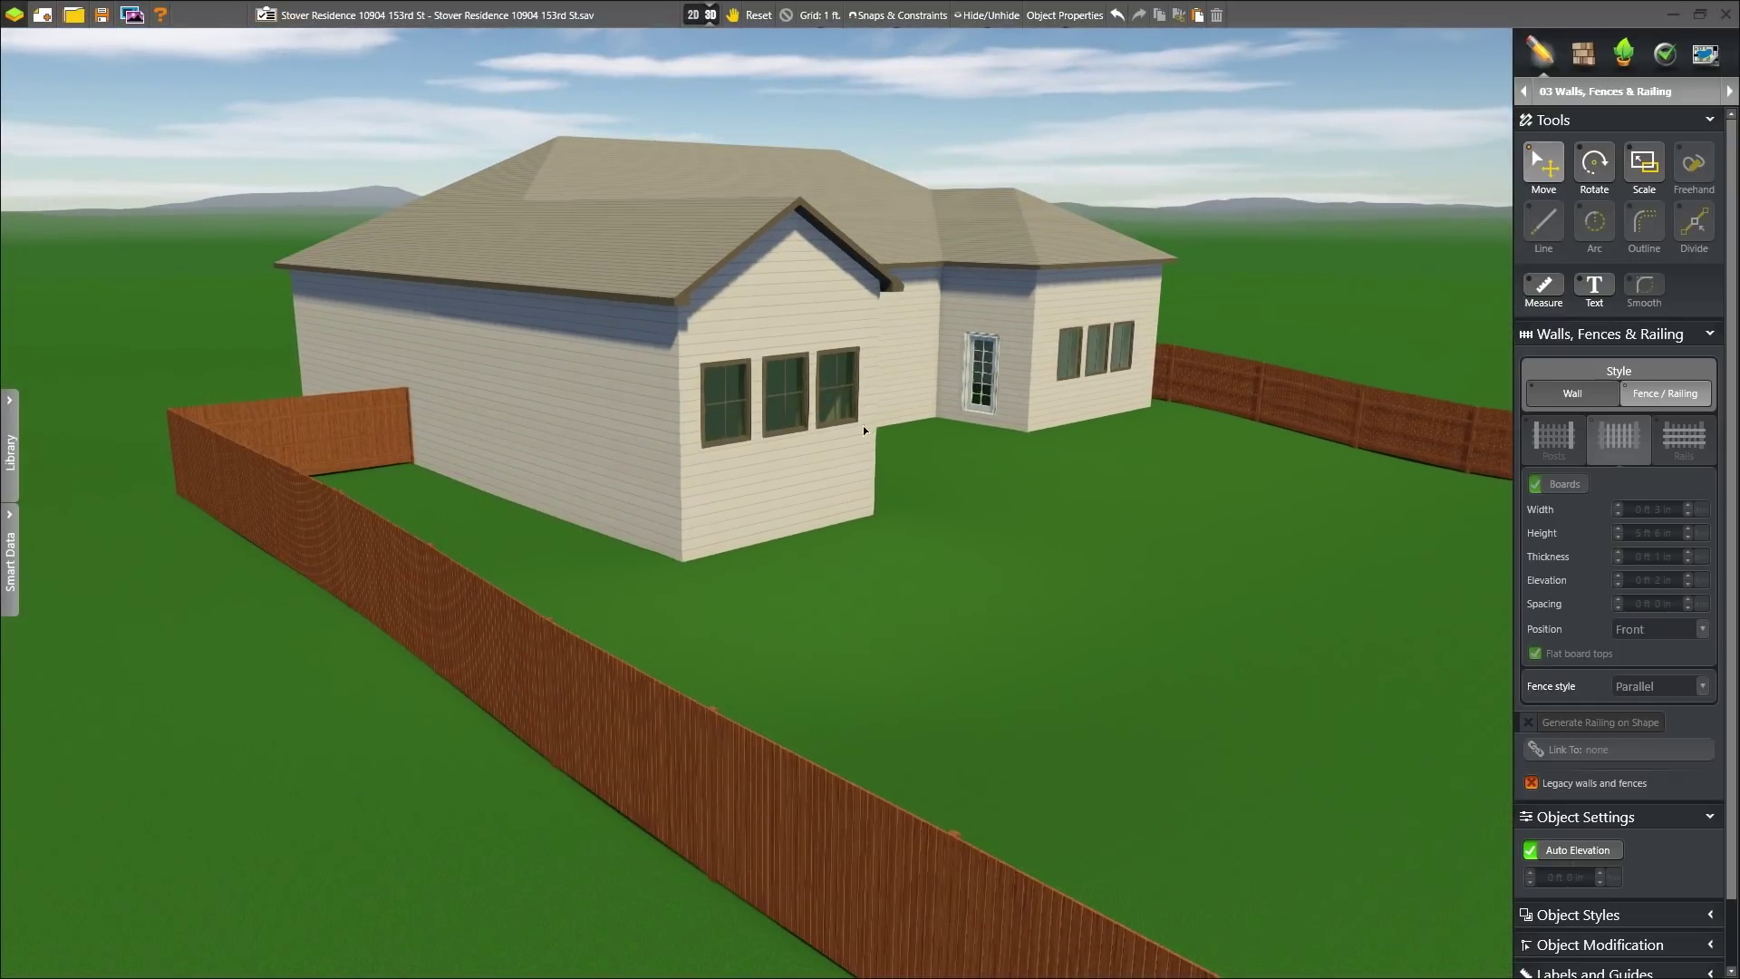
- Back in 2D, uncheck Visible to hide the aerial background photo
left_click(702, 16)
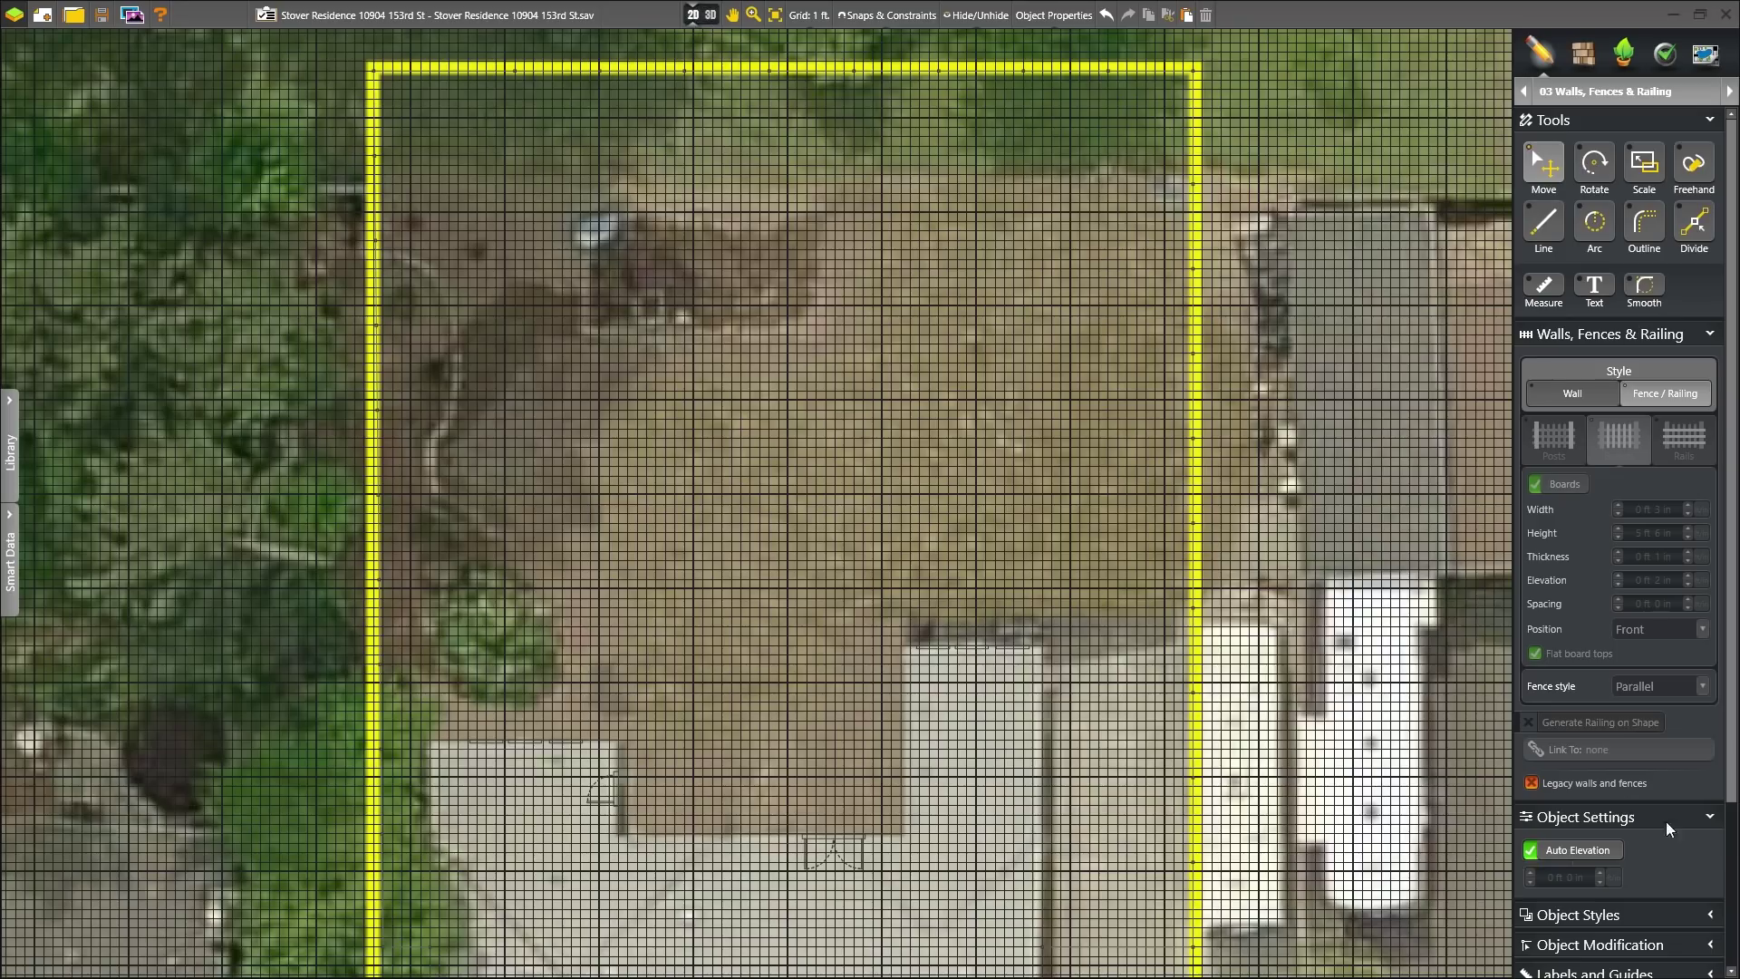
scroll(1666, 821, "down", 3)
left_click(1532, 893)
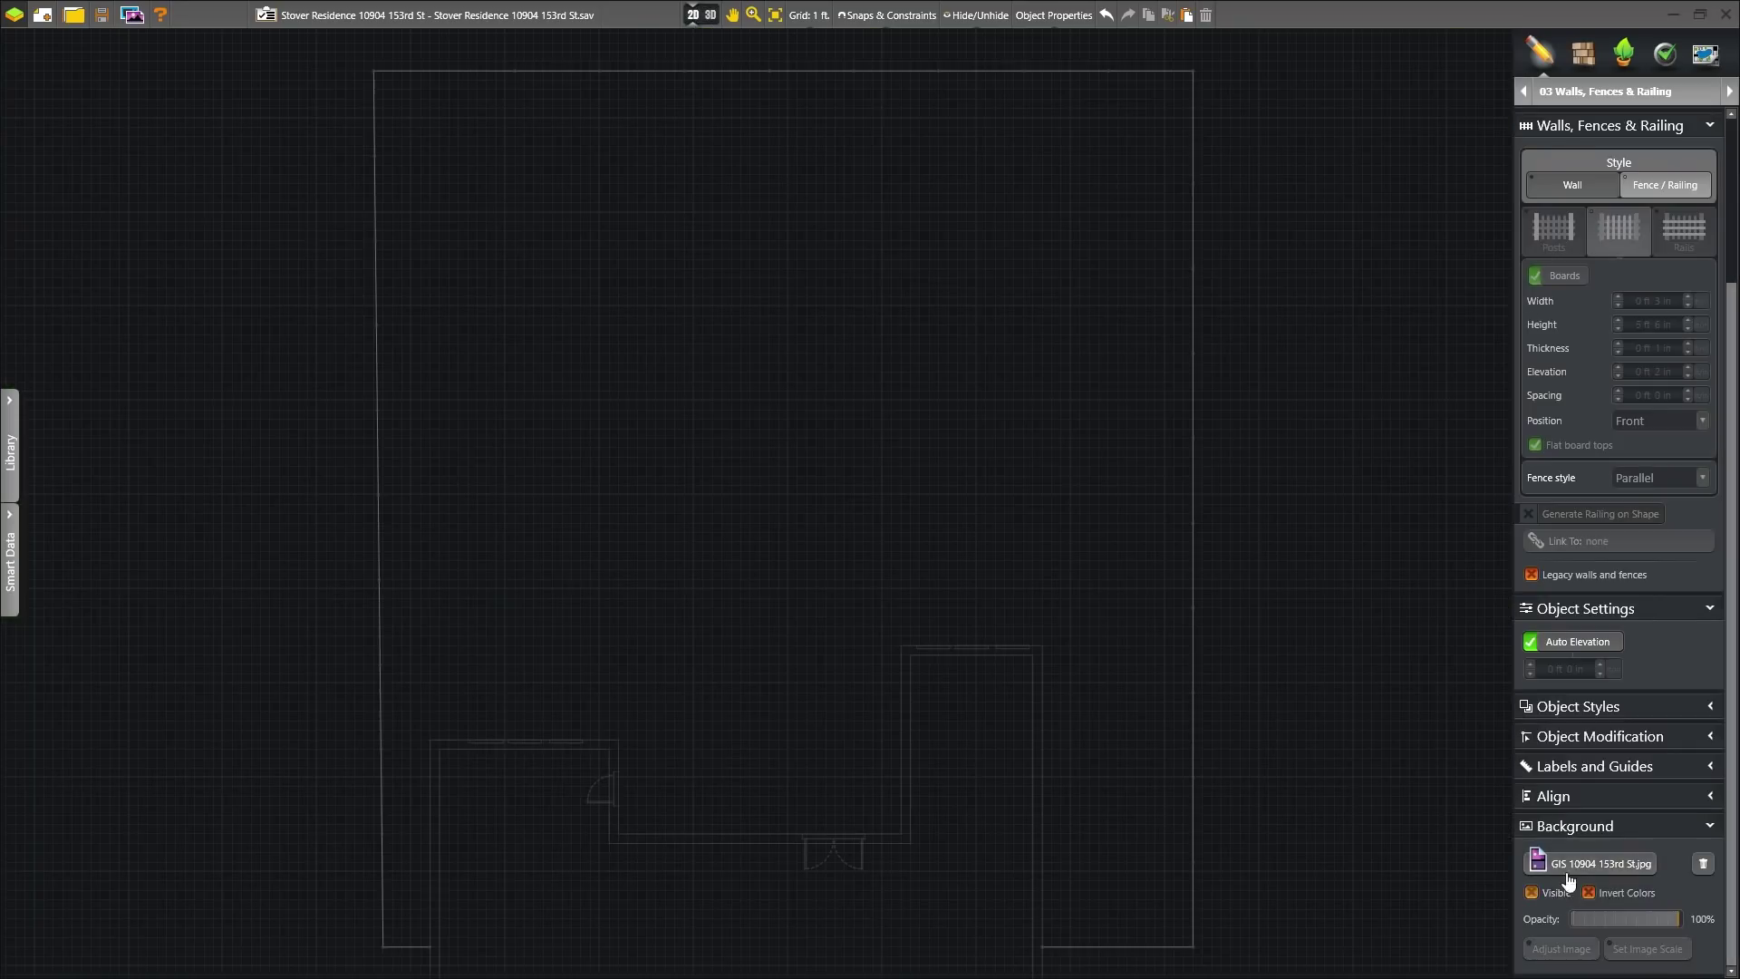
left_click(1586, 827)
left_click(1600, 91)
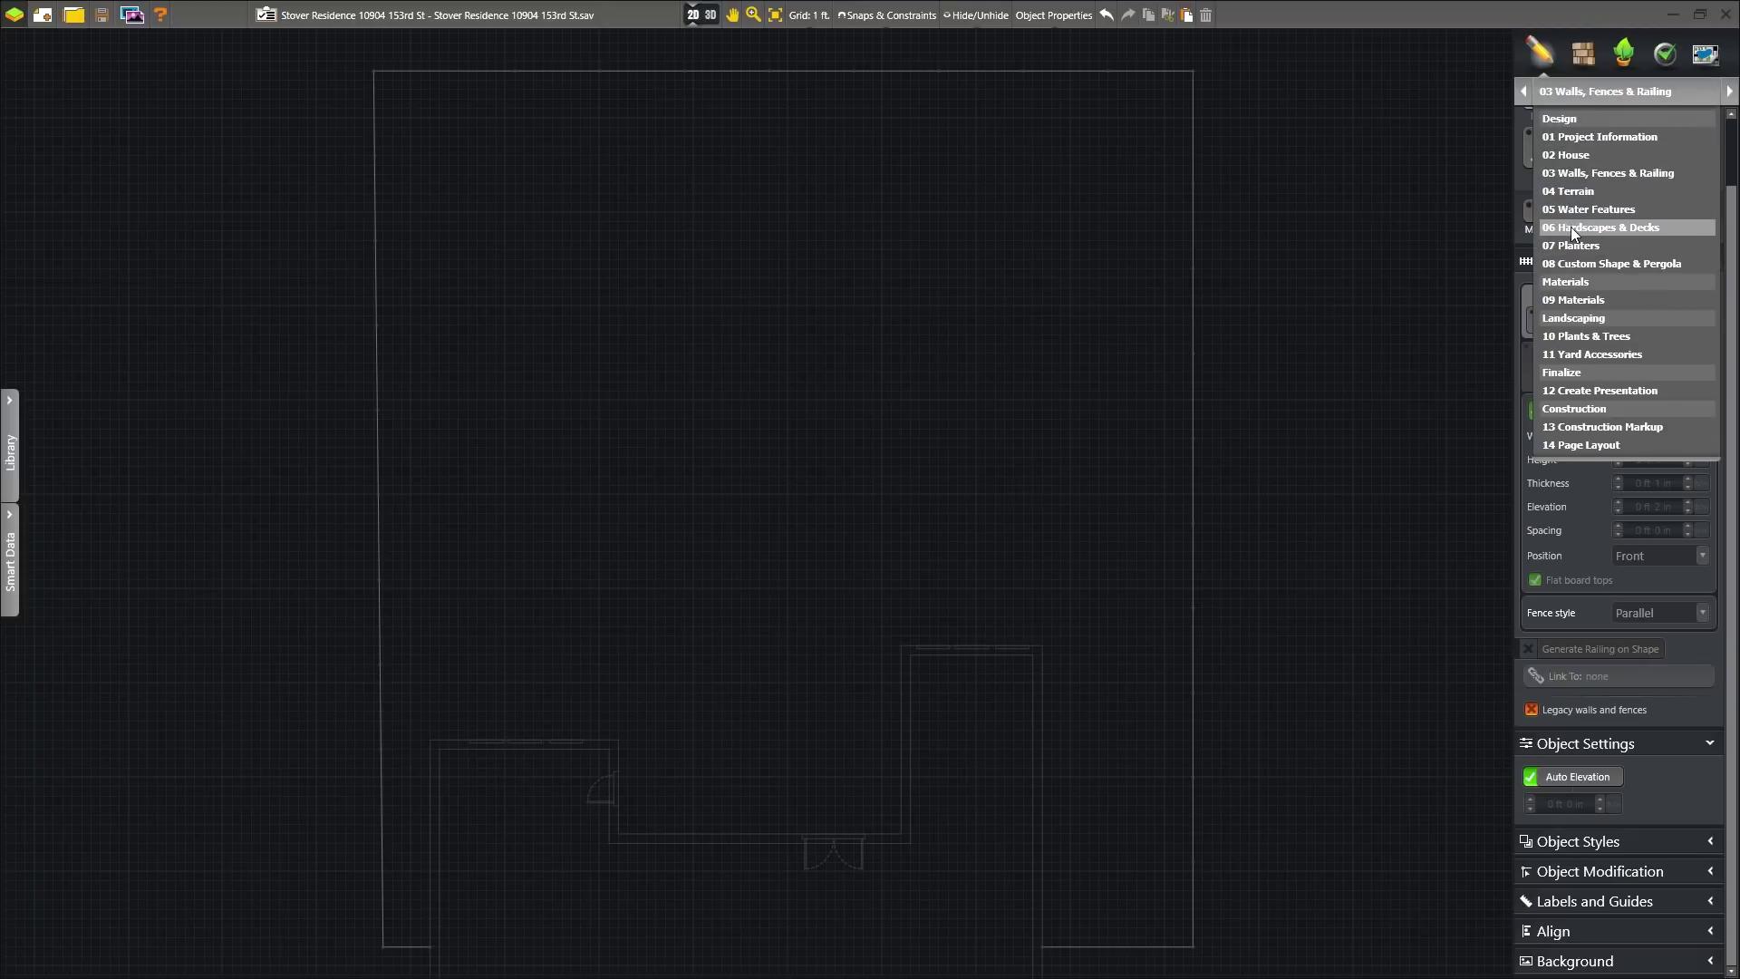
- Outline a Wood Deck from the house corner with 8 and 30 entries, closing it along the walls
left_click(1573, 228)
left_click(1042, 647)
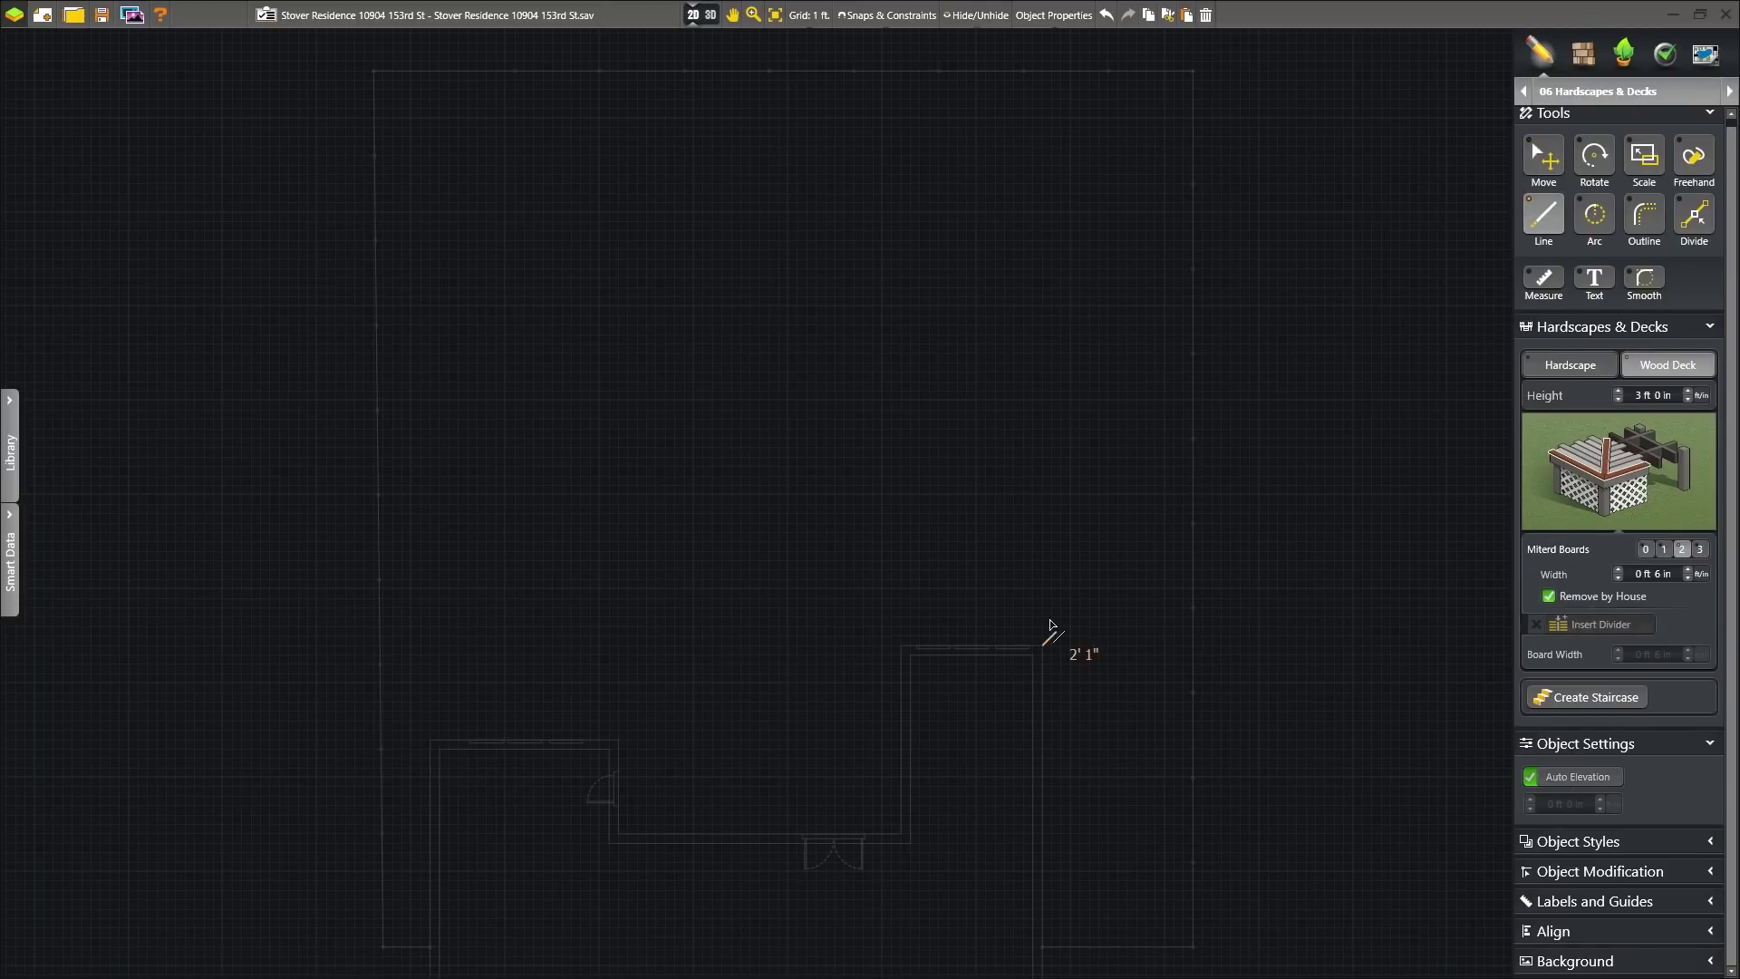
type("8")
key("Return")
key("Return")
type("30")
key("Return")
key("Return")
left_click(759, 834)
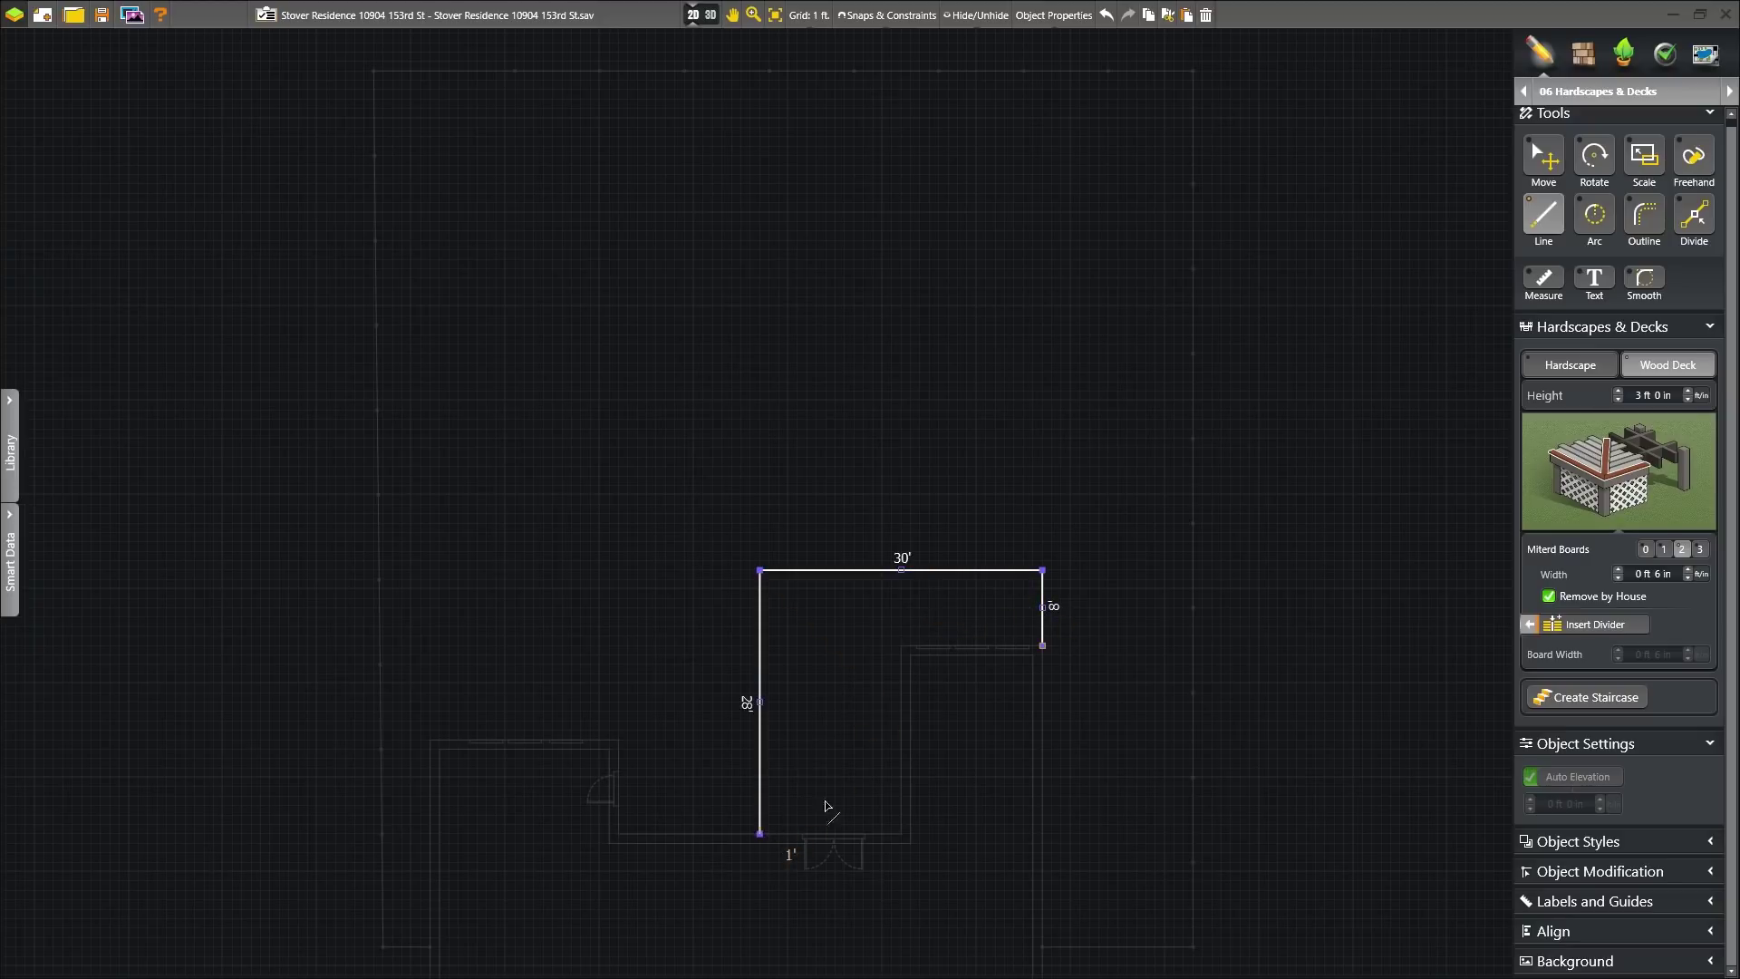
left_click(1637, 215)
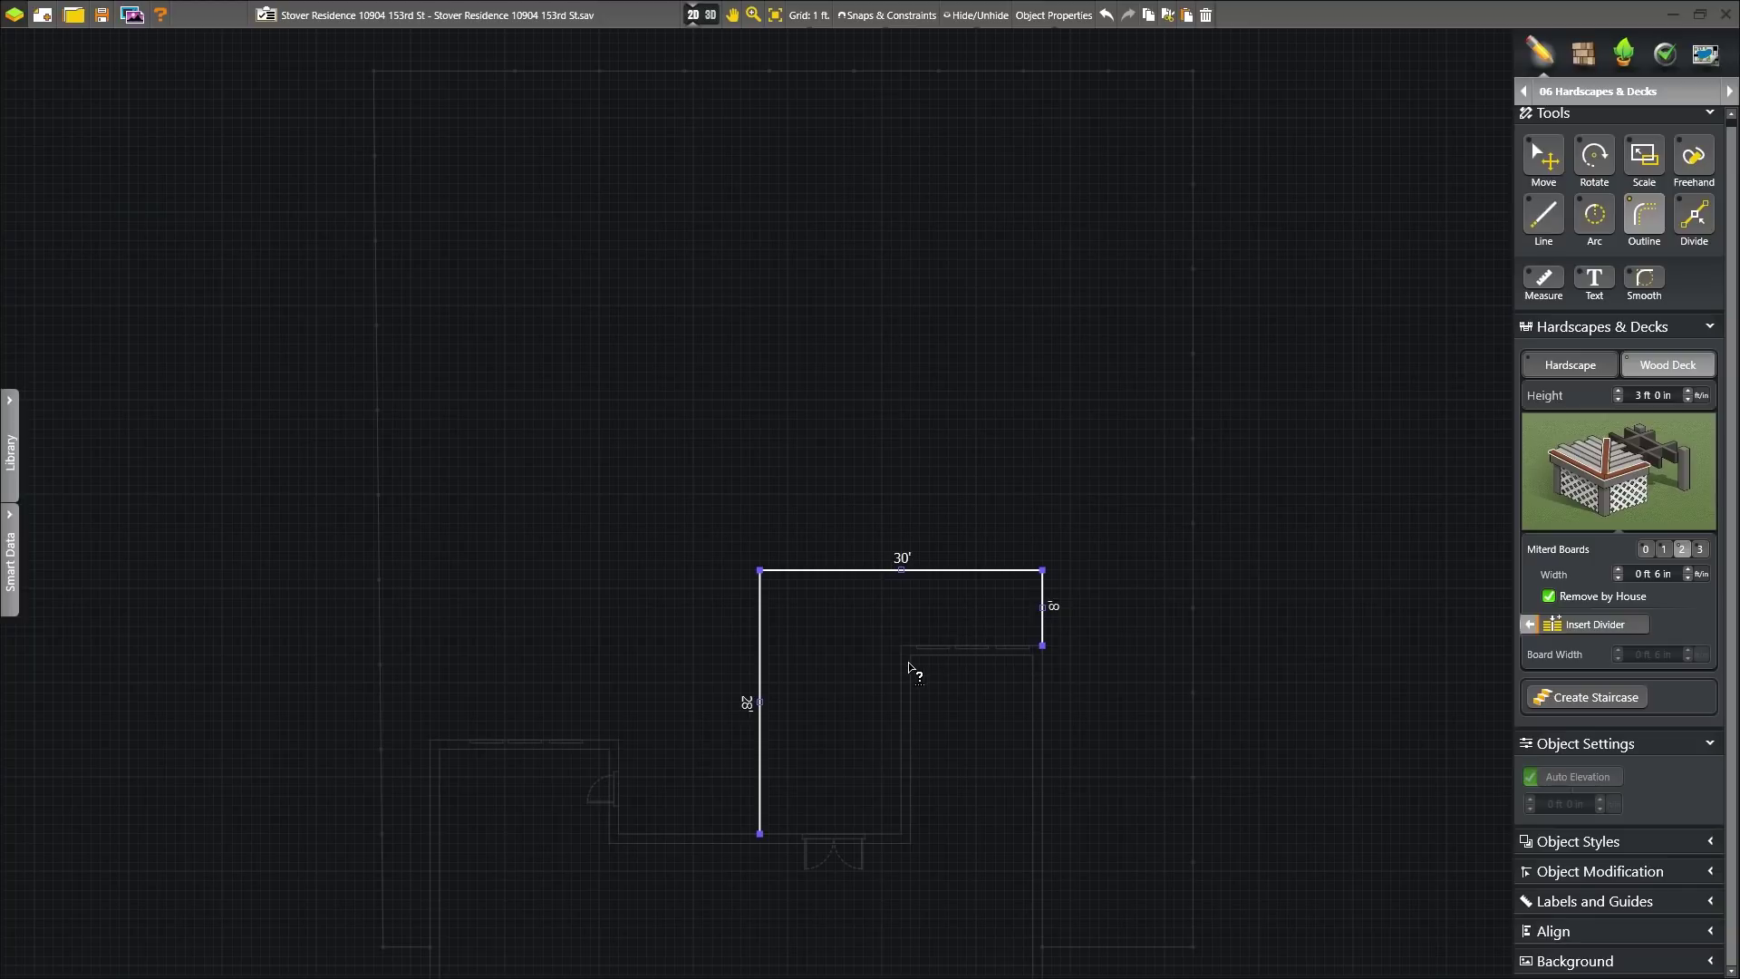
left_click(1041, 645)
left_click(706, 15)
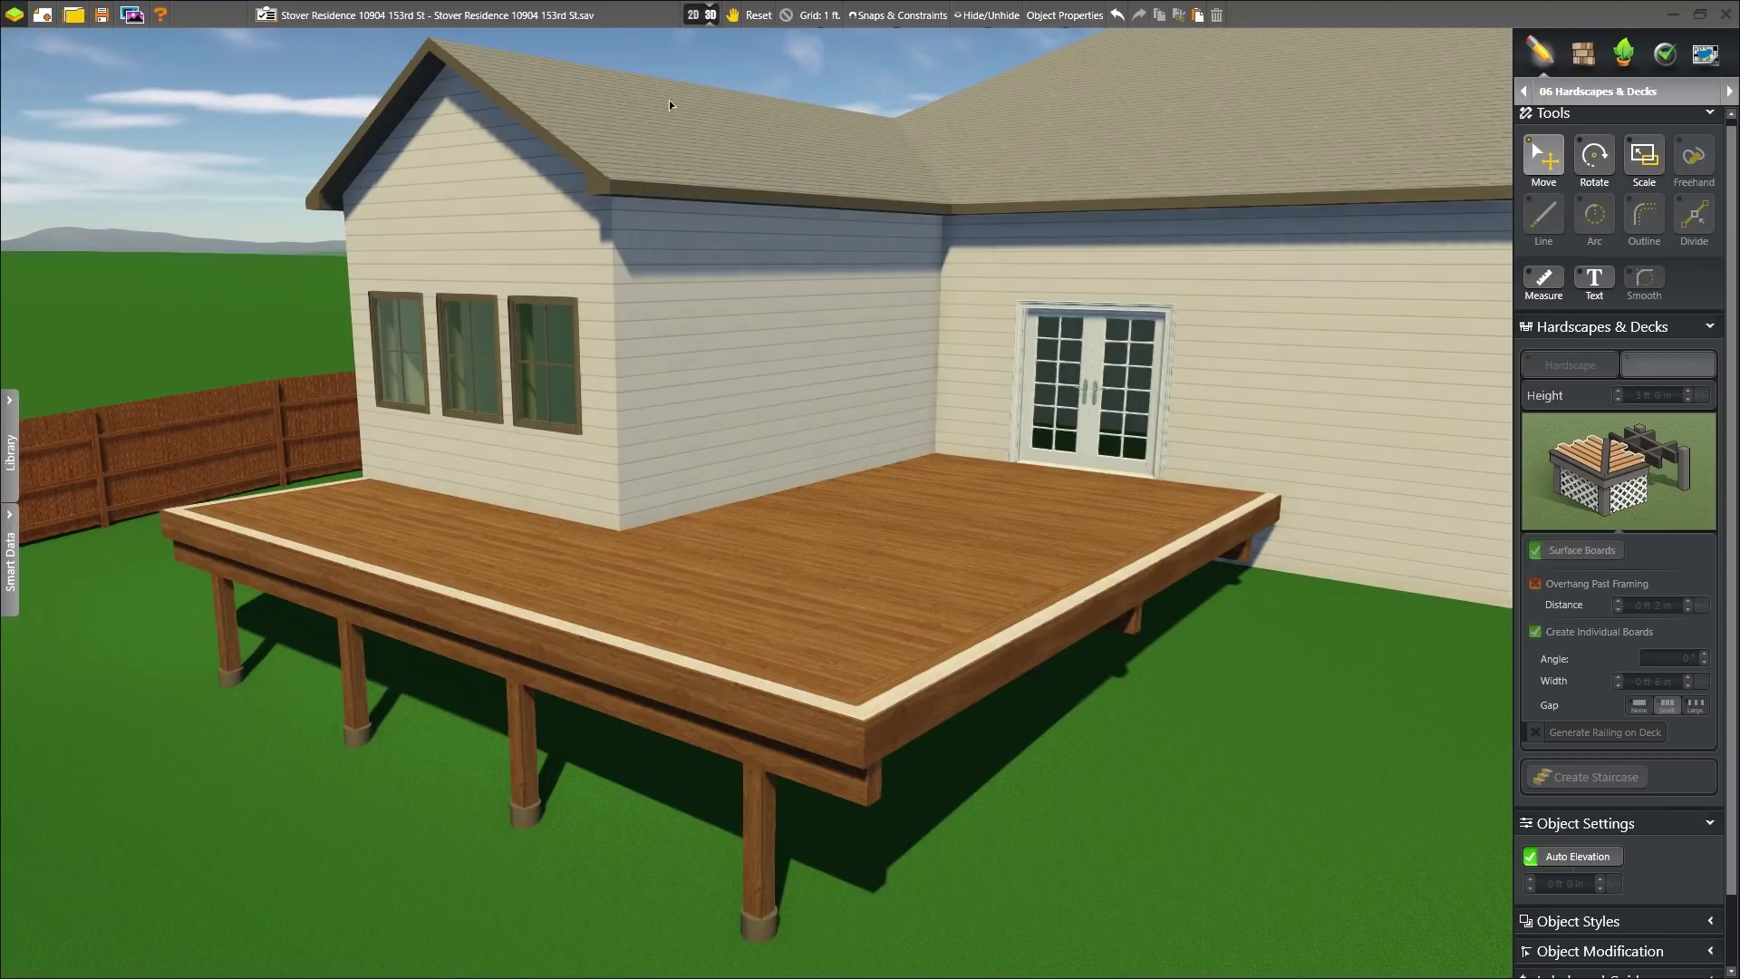
- Trace the angled deck outline with a diagonal edge and 11' top edge
left_click(699, 16)
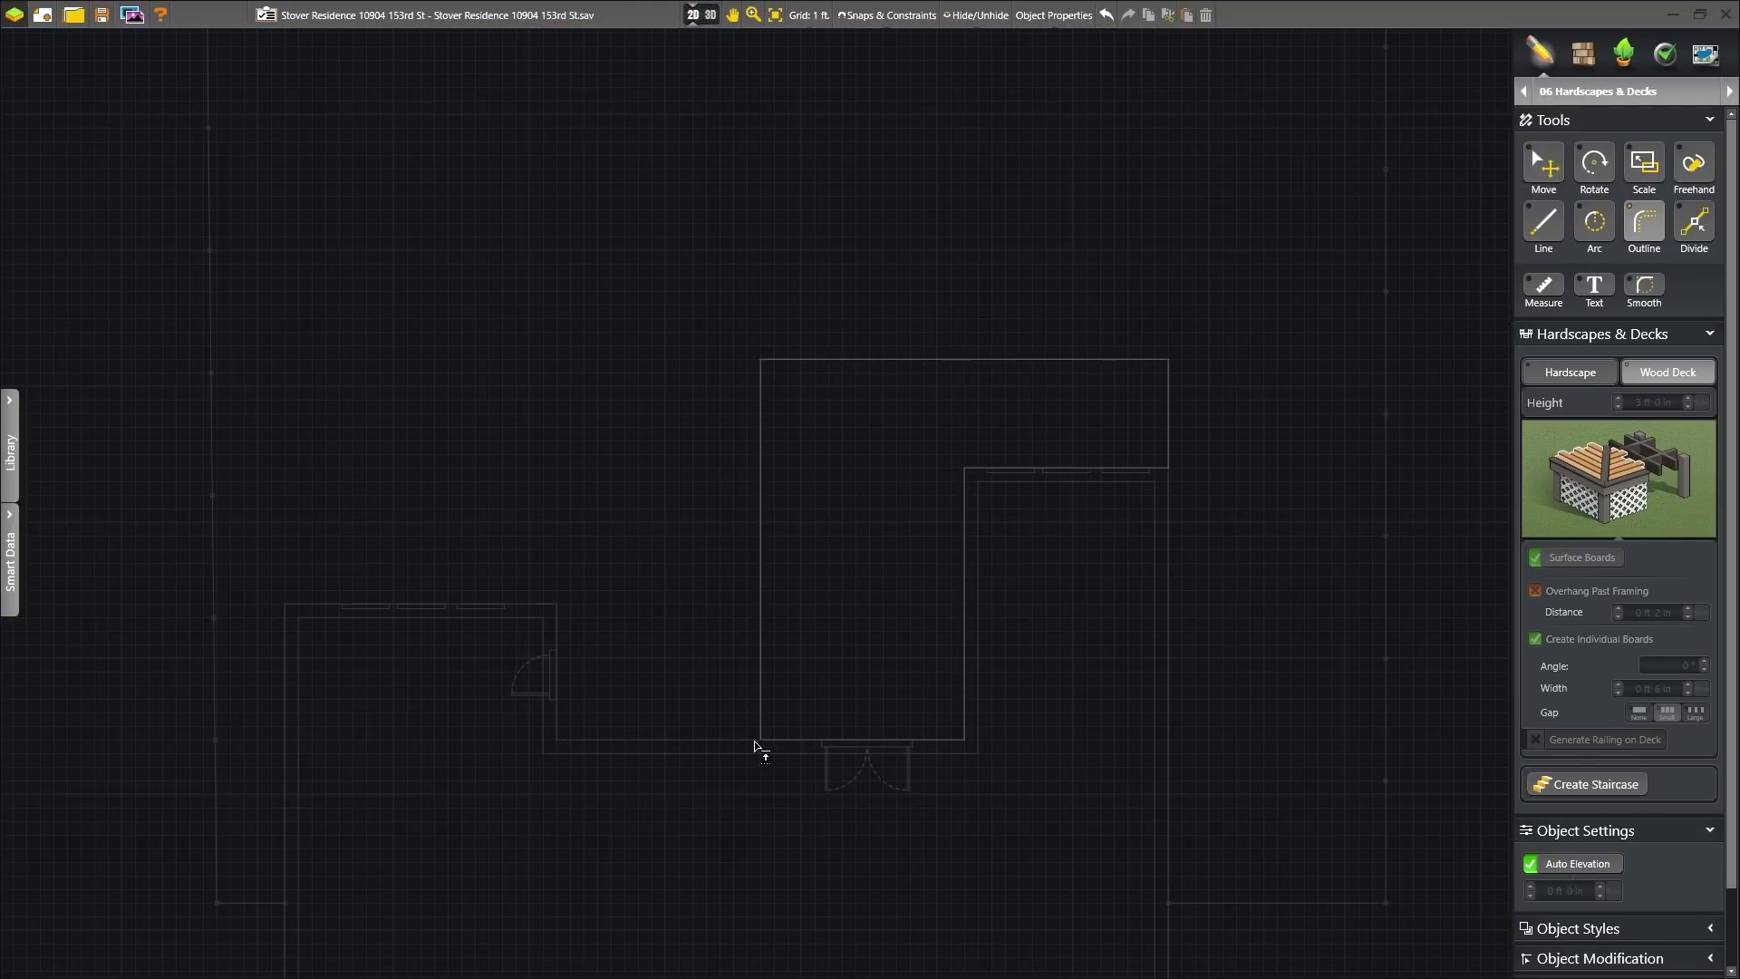
left_click(718, 741)
left_click(558, 605)
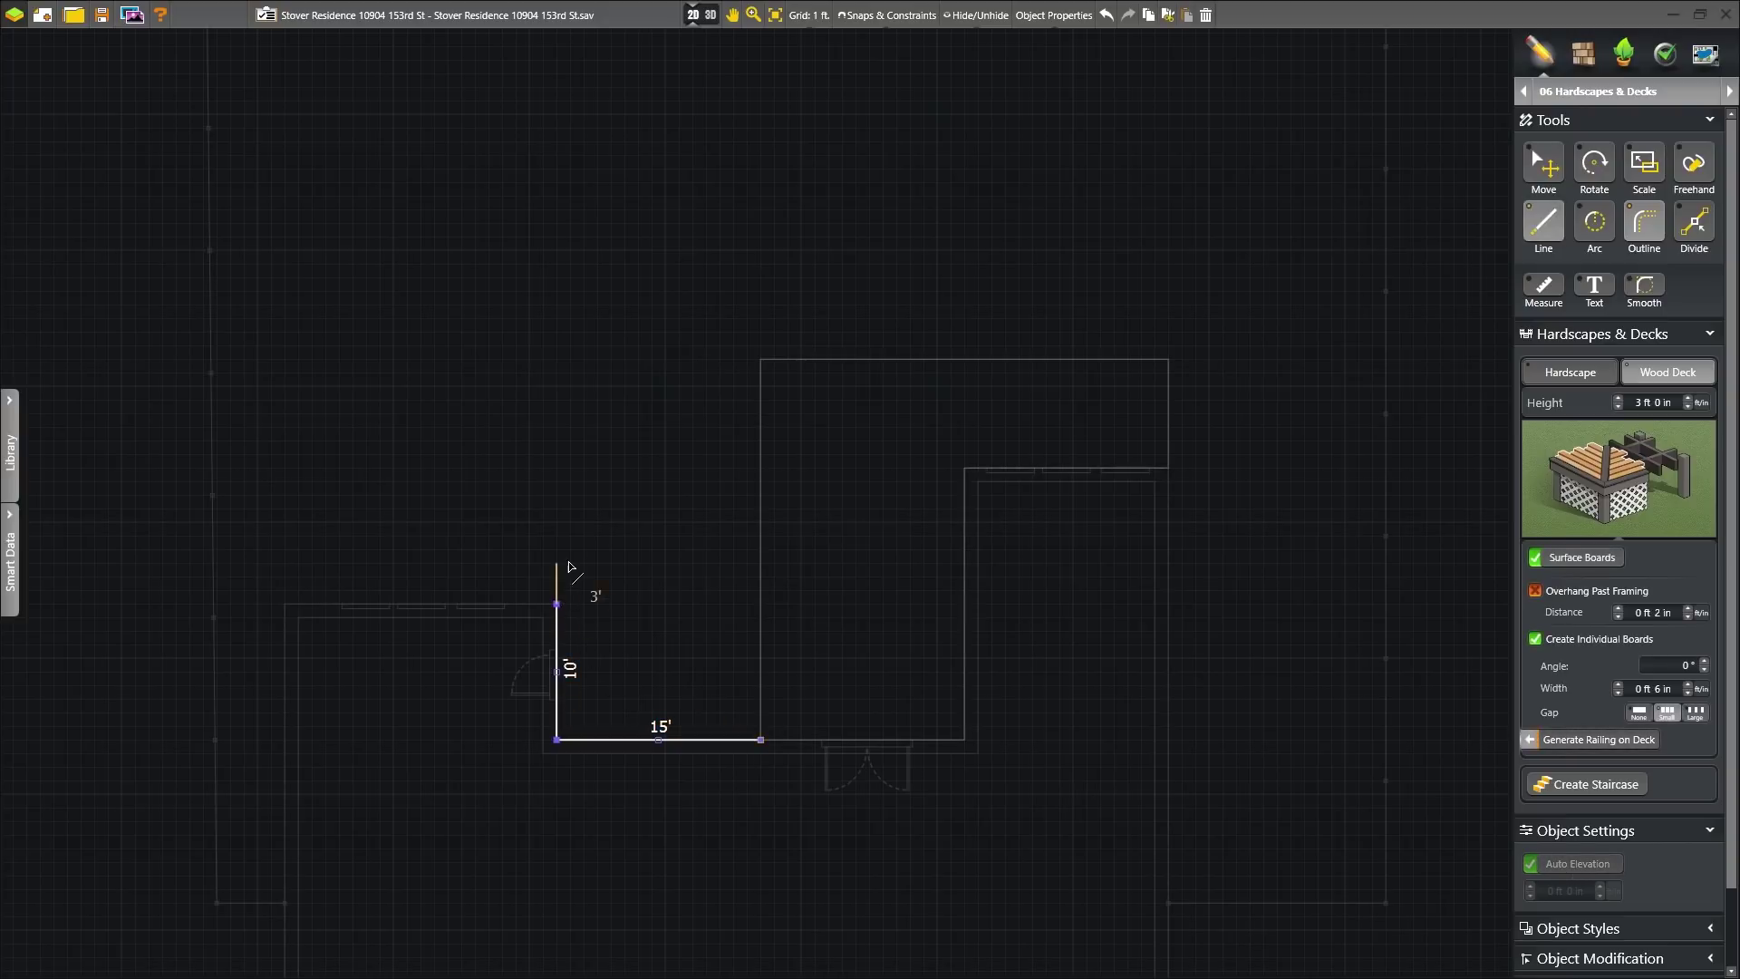
left_click(611, 481)
left_click(761, 481)
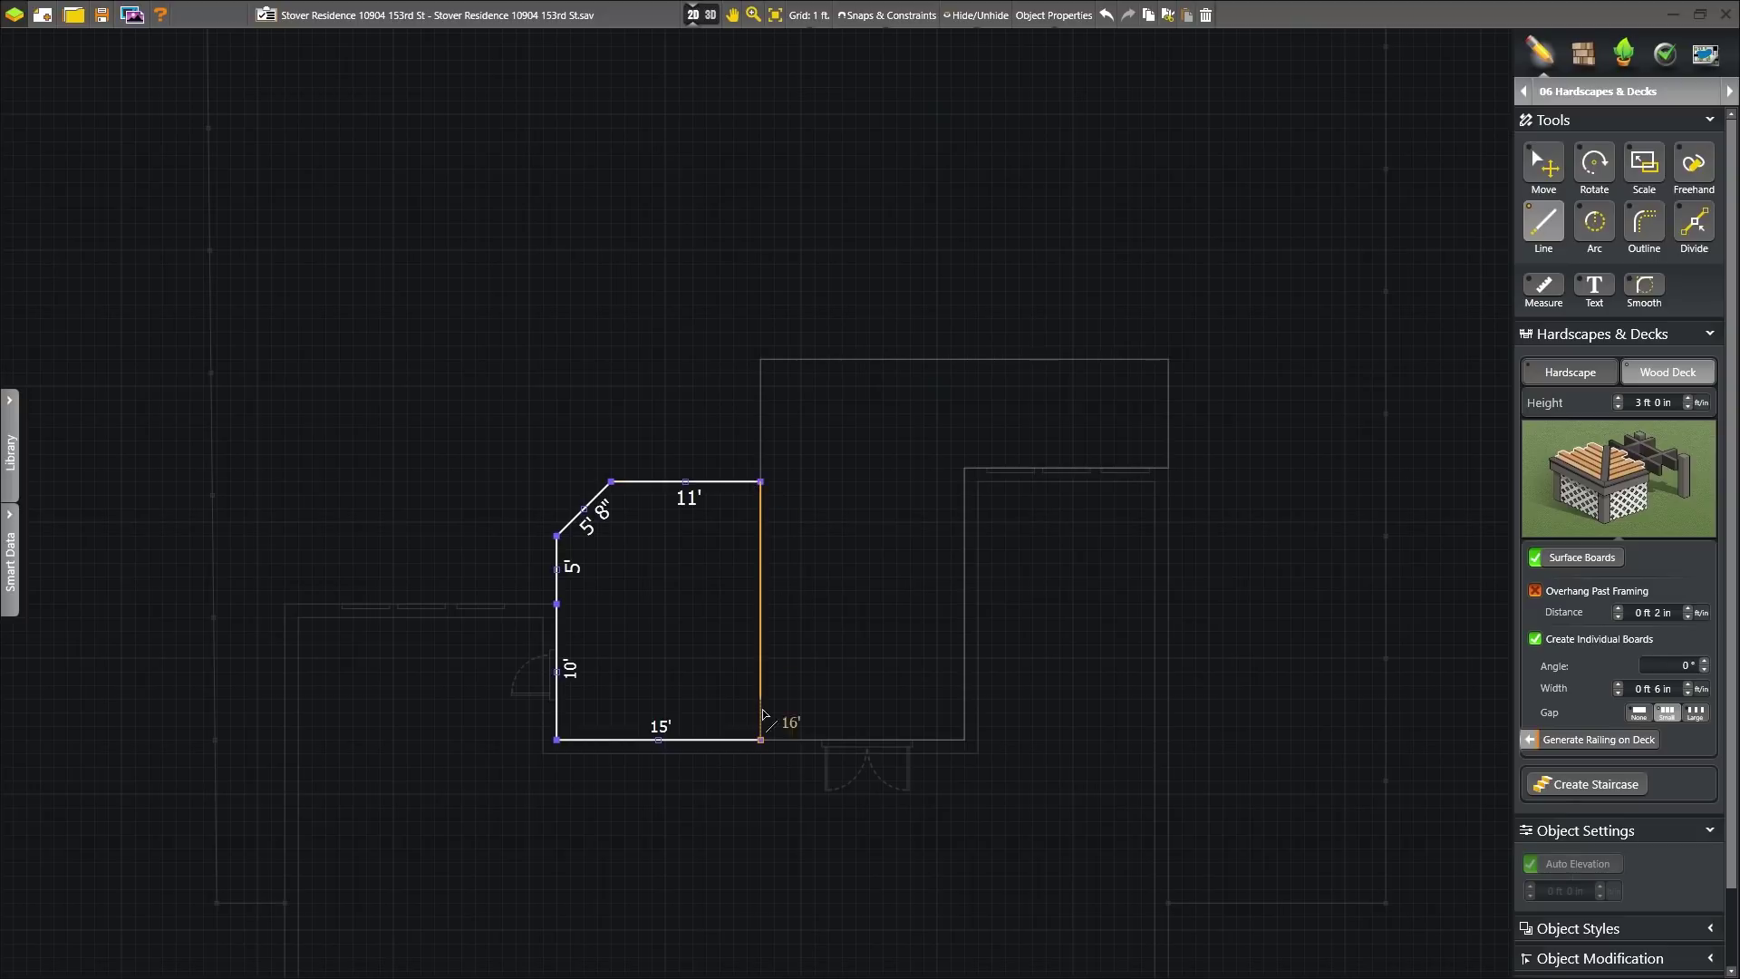
left_click(761, 740)
- Draw a second outline with 9', 25', 18' and 10' edges, closing on the angled deck
left_click(761, 481)
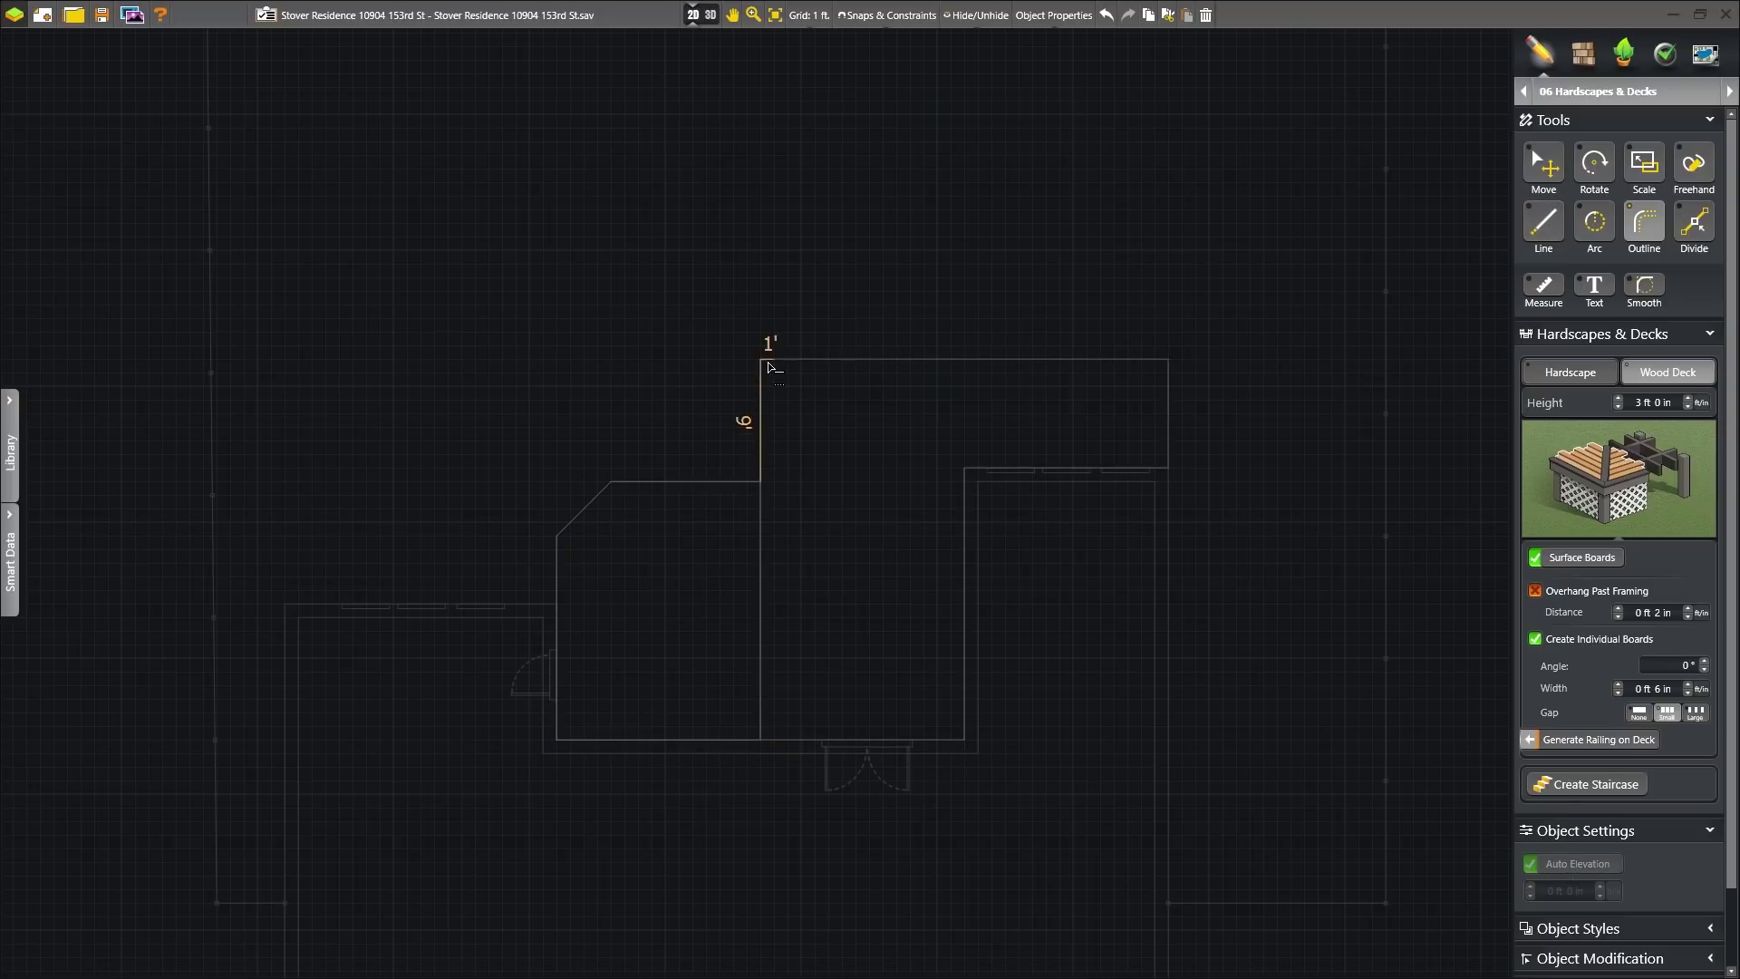
left_click(761, 360)
left_click(421, 359)
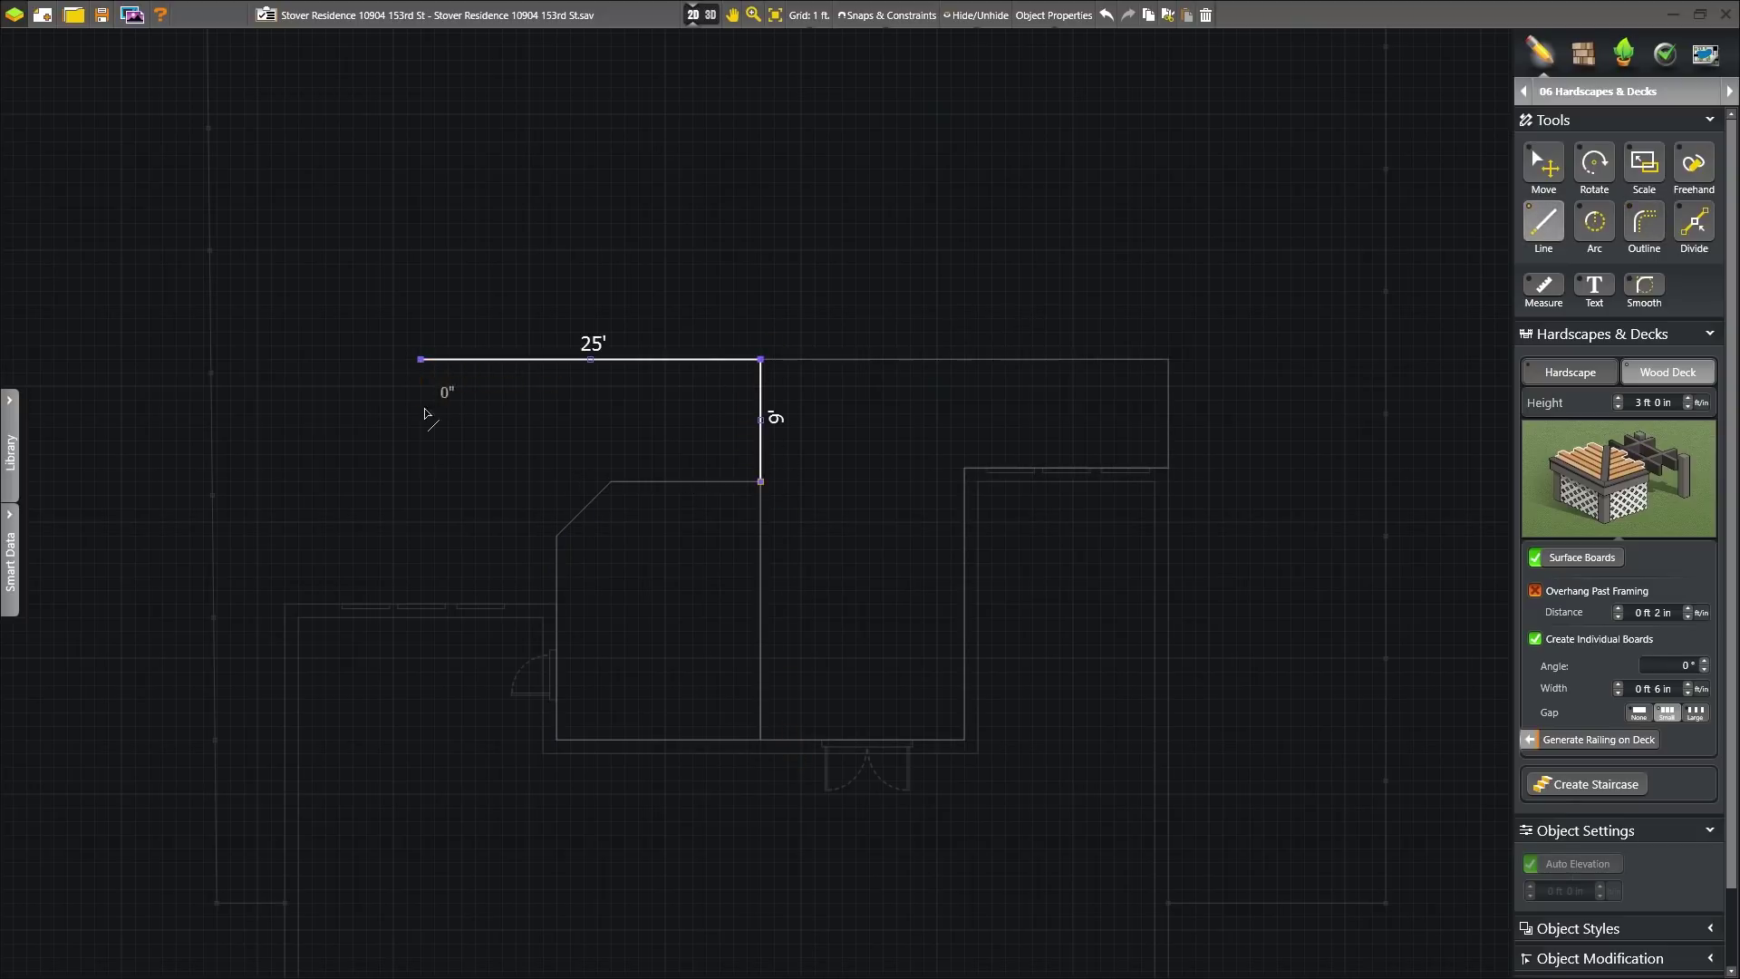
left_click(421, 603)
left_click(556, 603)
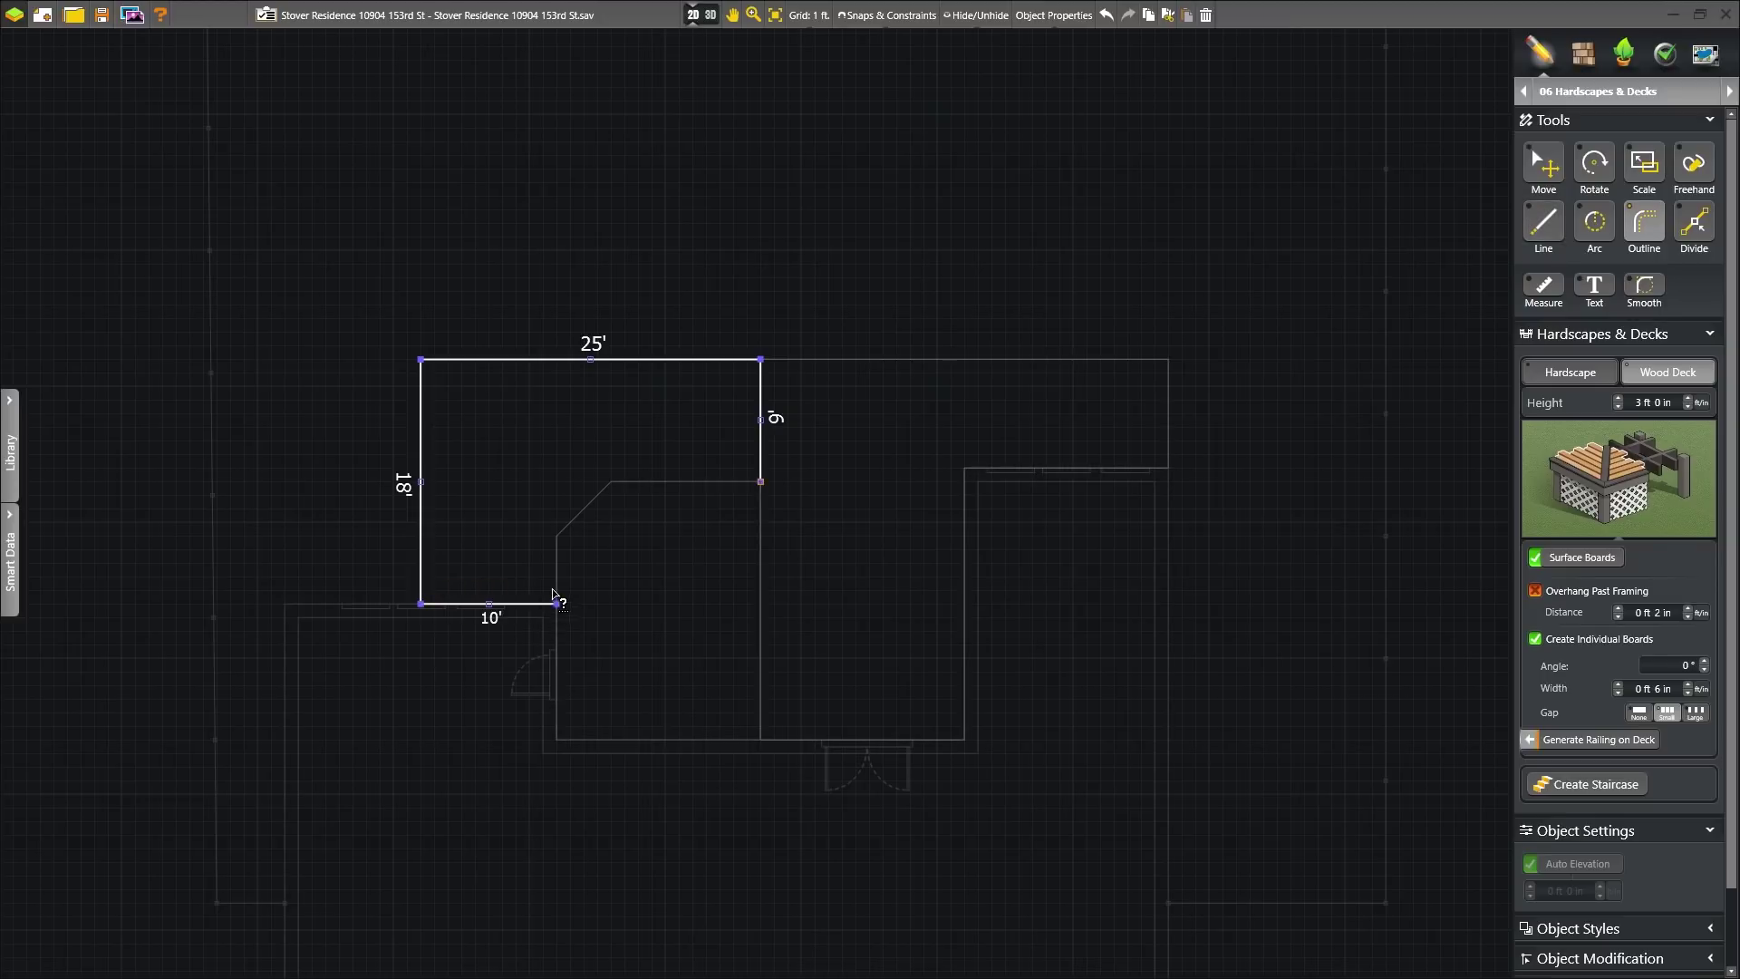
left_click(760, 482)
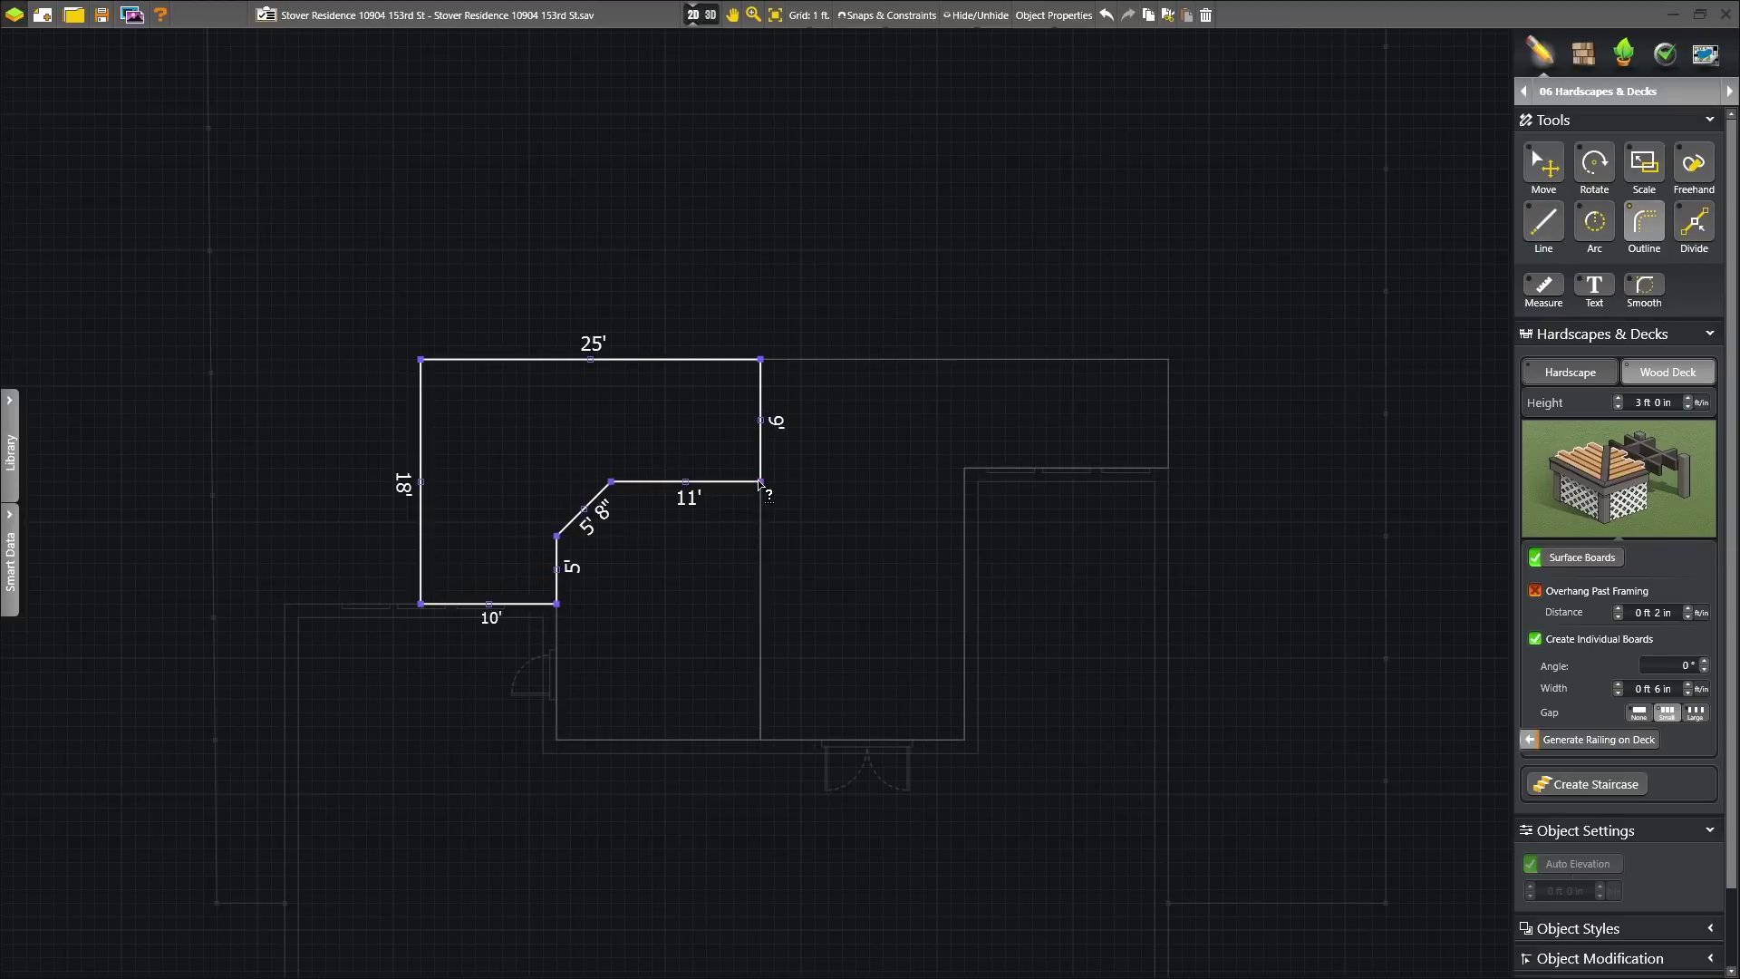
- Select the angled and L-shaped decks to check their heights
left_click(1544, 164)
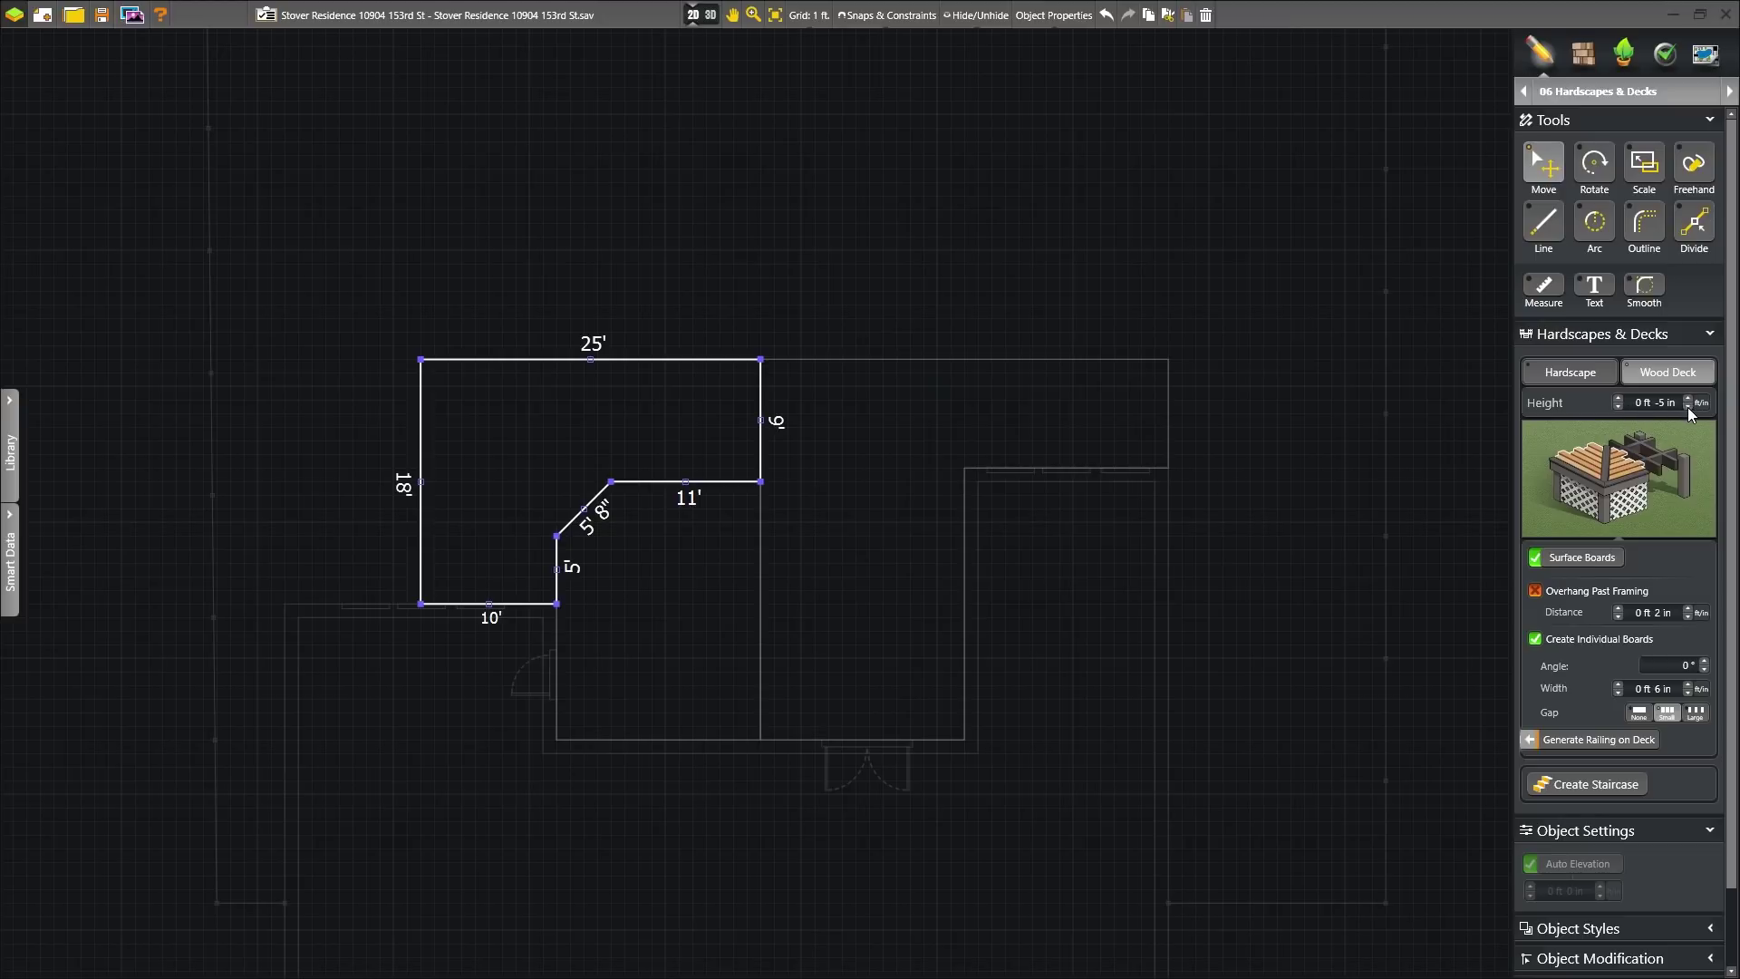
left_click(708, 481)
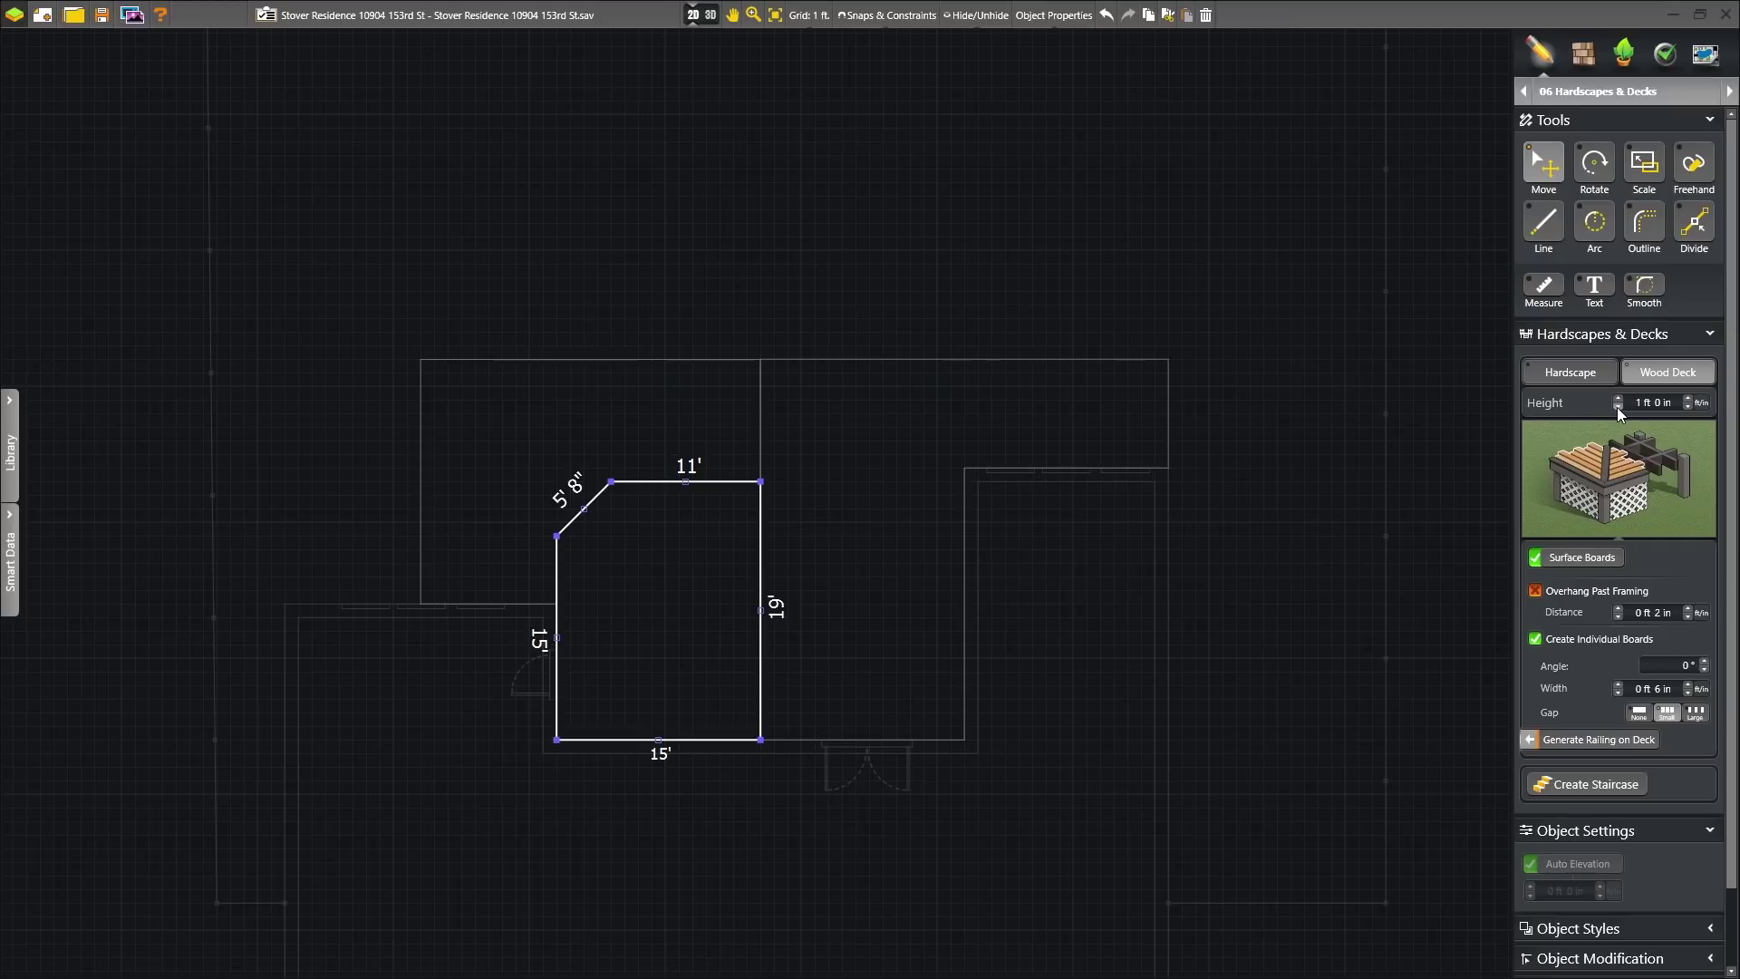
left_click(1068, 372)
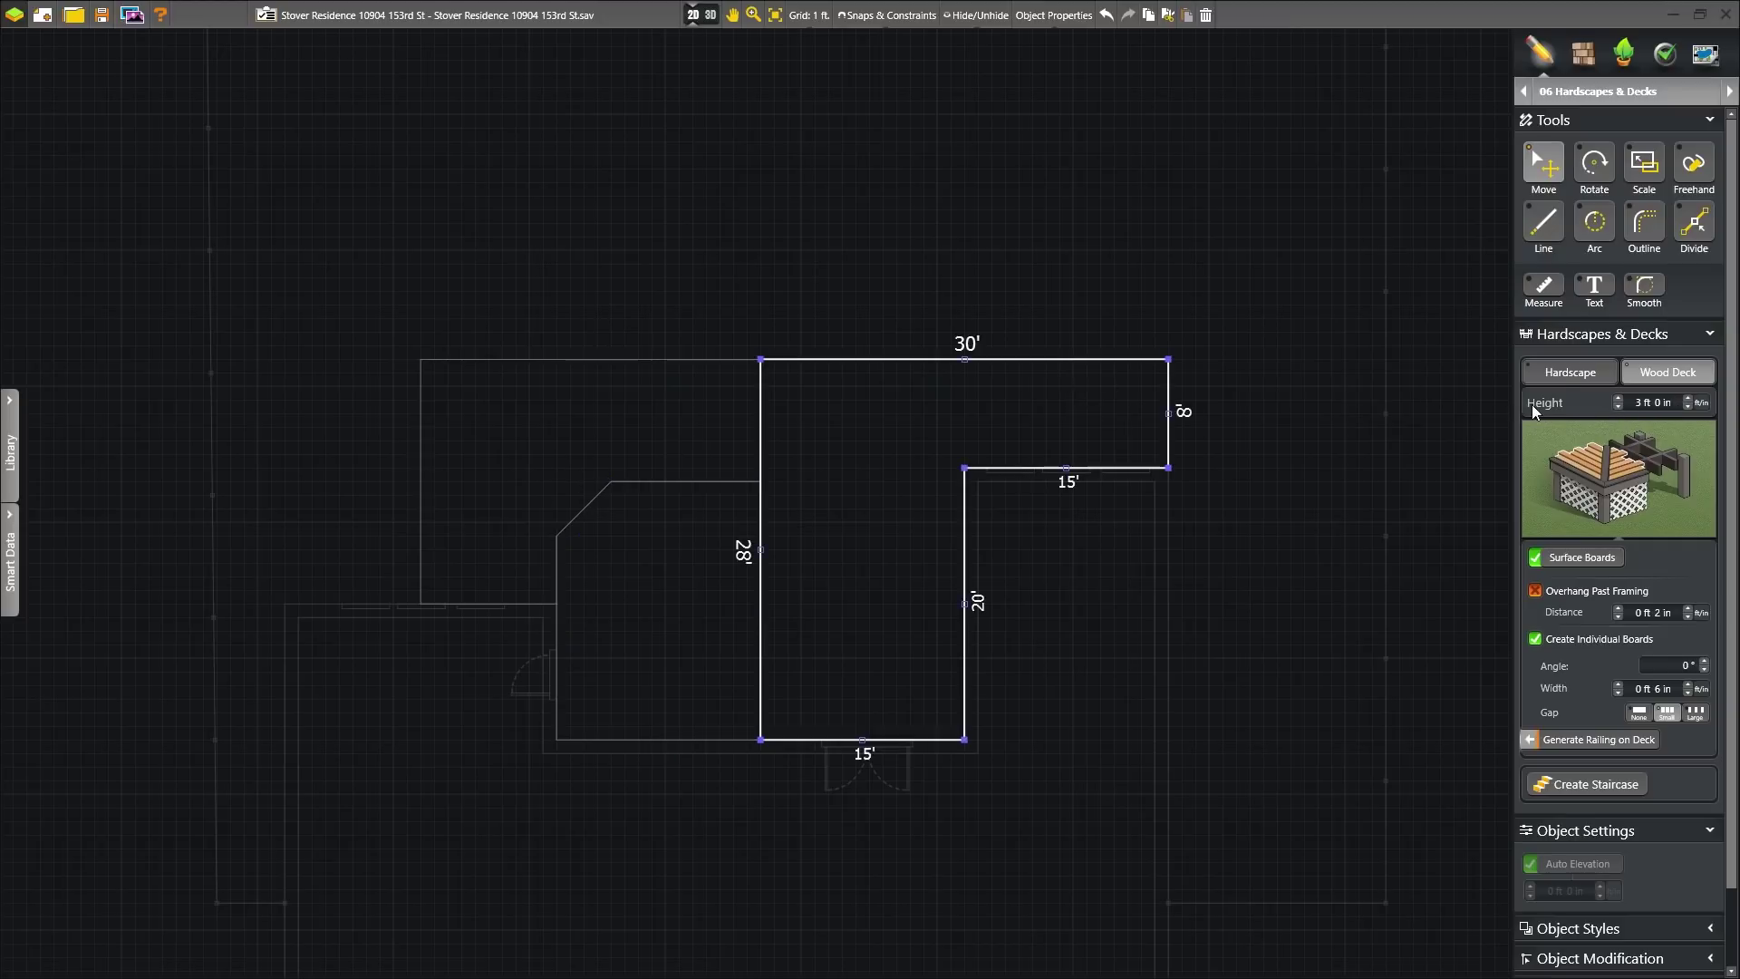
left_click(780, 257)
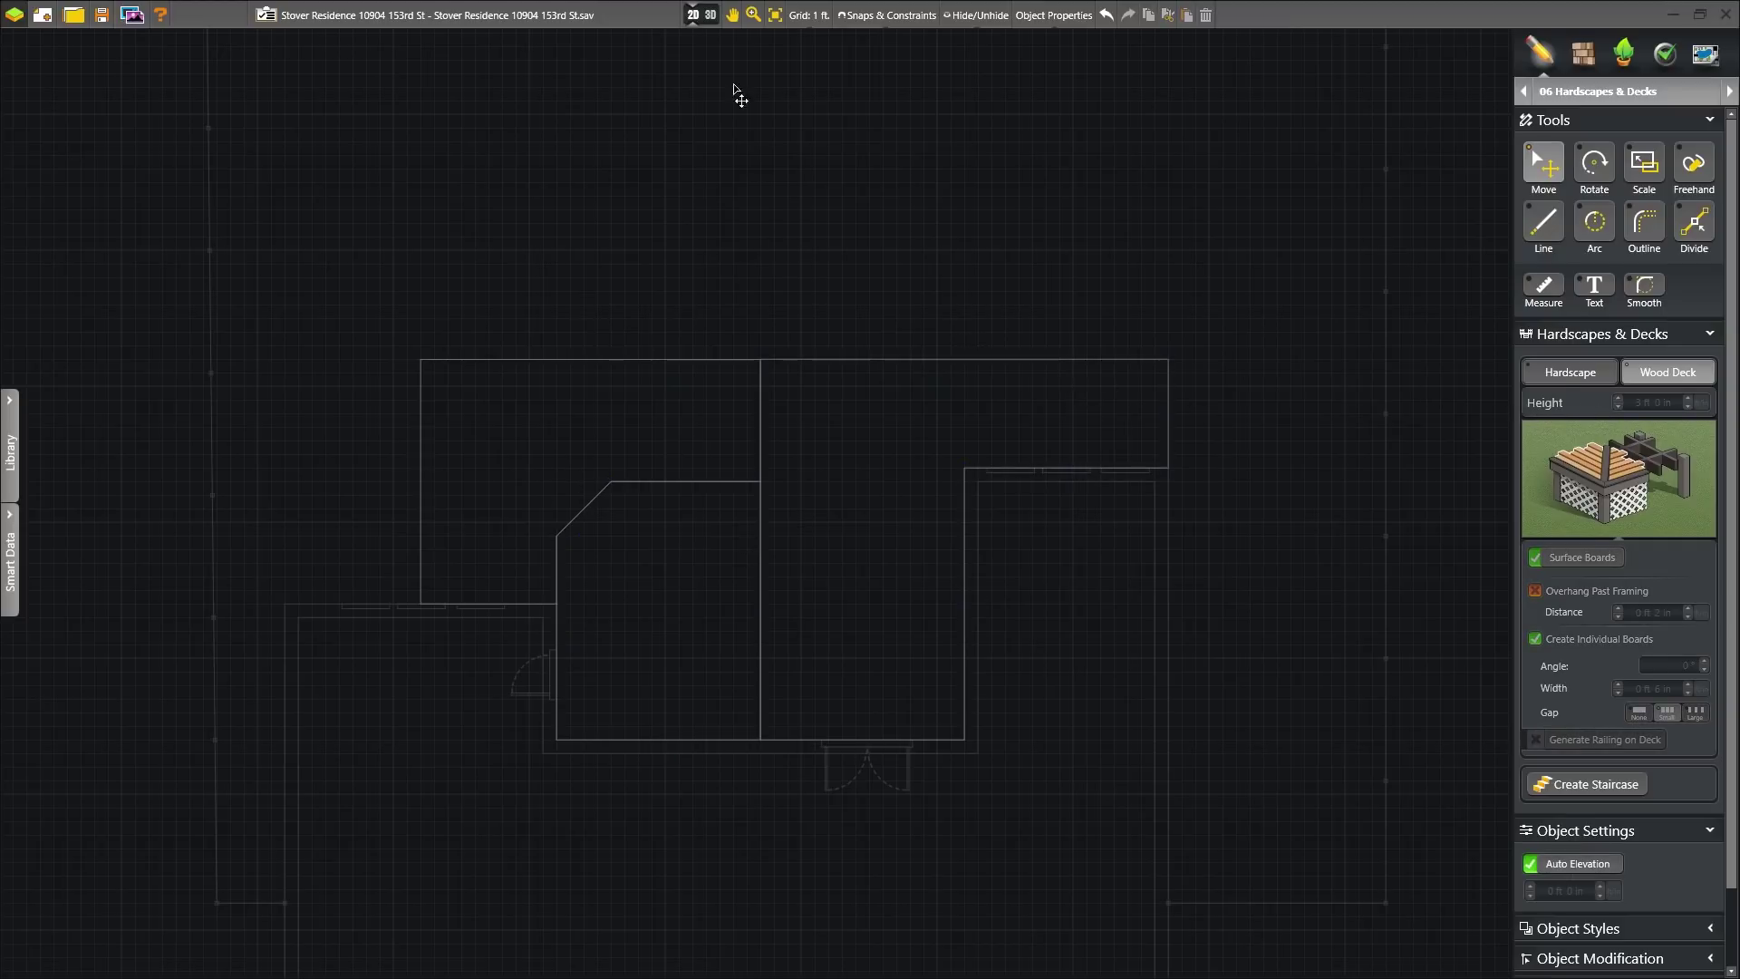
- Orbit and zoom out in 3D to frame the house with its raised, angled and wraparound decks
left_click(703, 16)
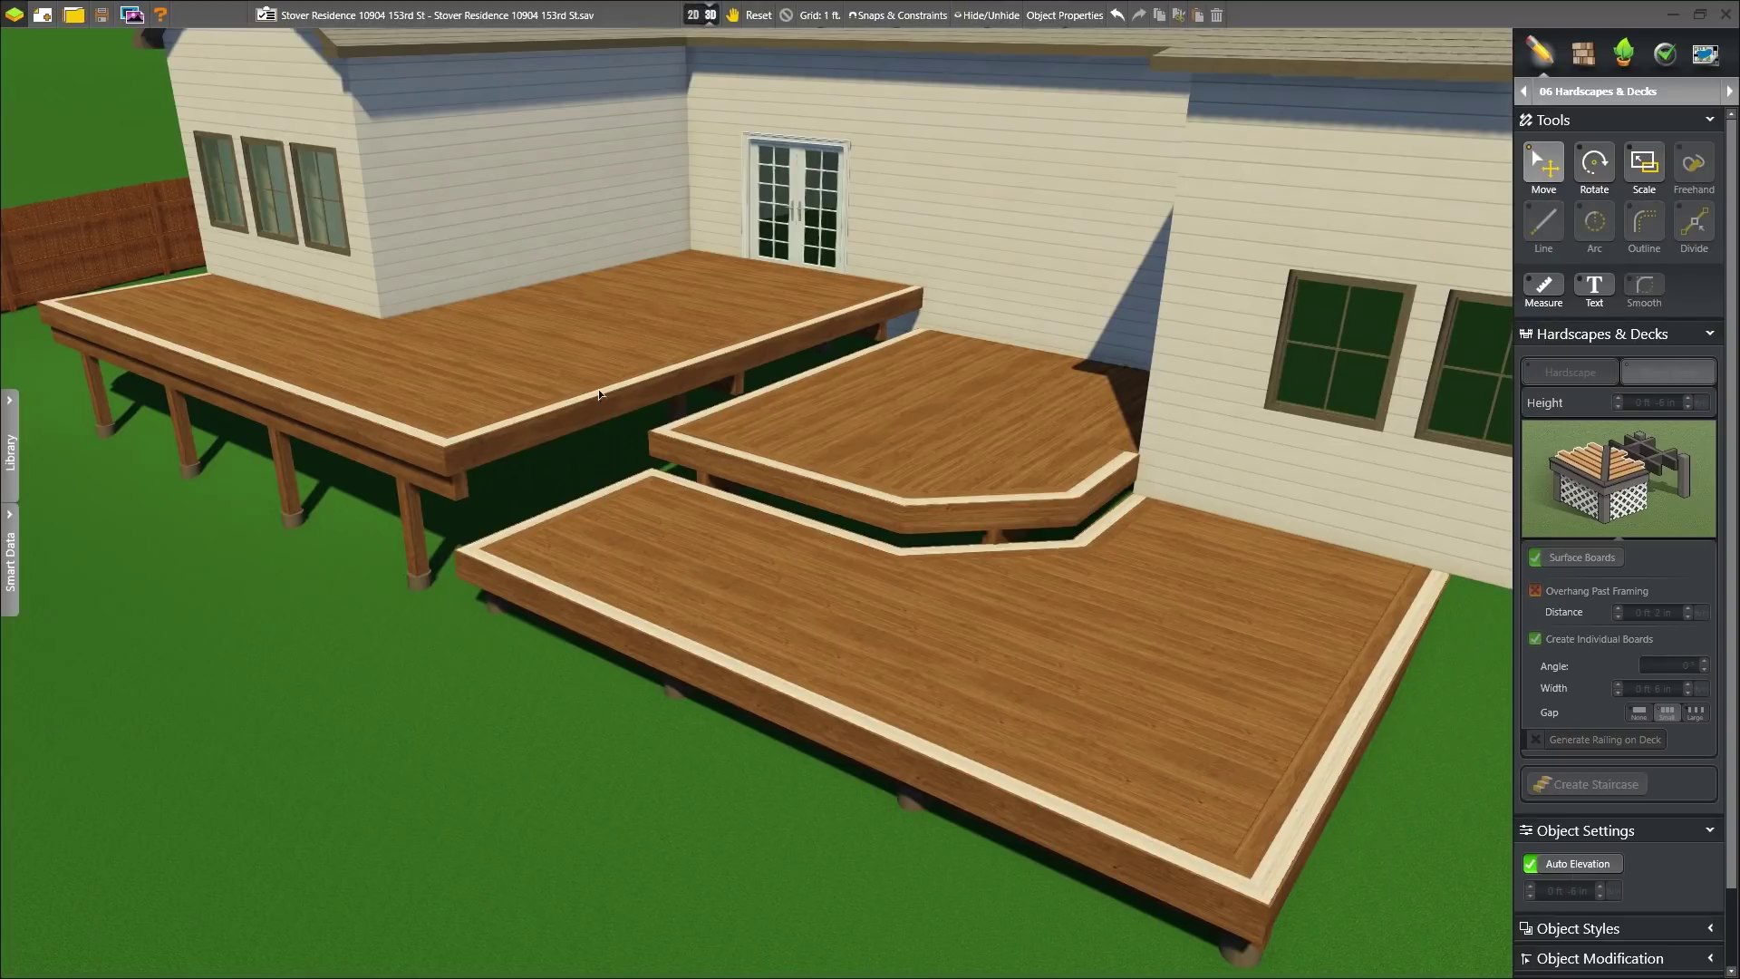
right_click_drag(608, 352, 748, 329)
scroll(753, 381, "down", 4)
right_click_drag(763, 401, 872, 462)
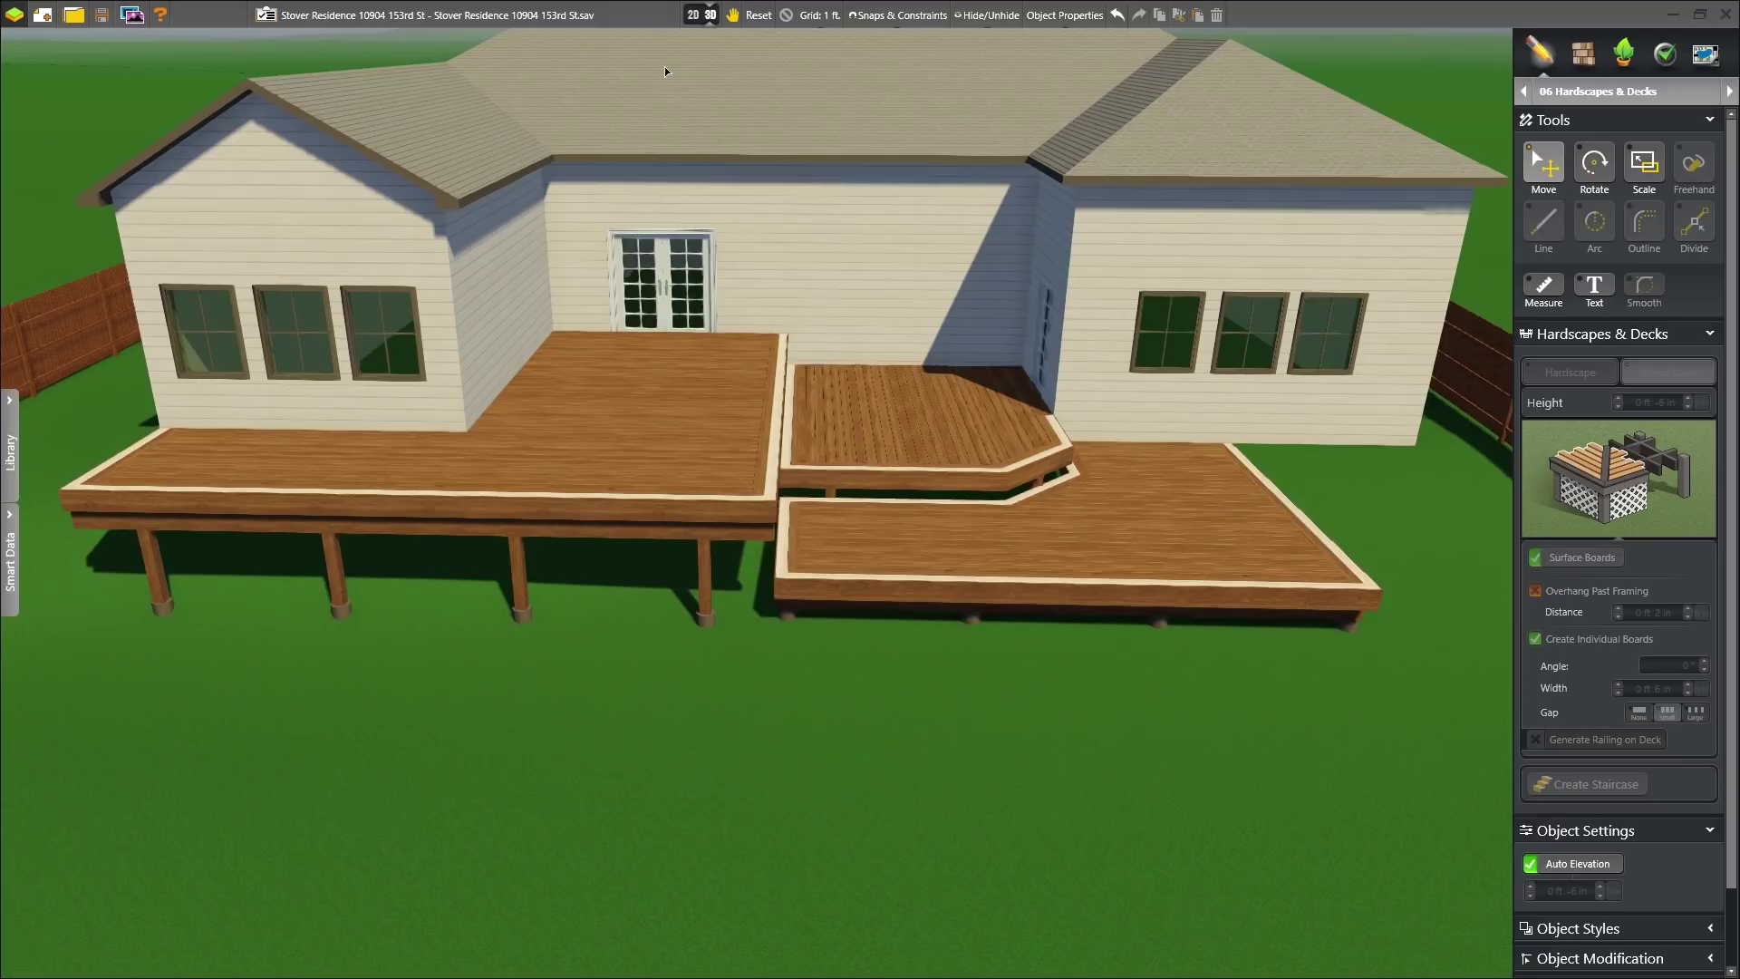
left_click(694, 15)
- Drag the upper-left deck's left edge out 10' to 35' wide and convert it to a paver hardscape
left_click(421, 494)
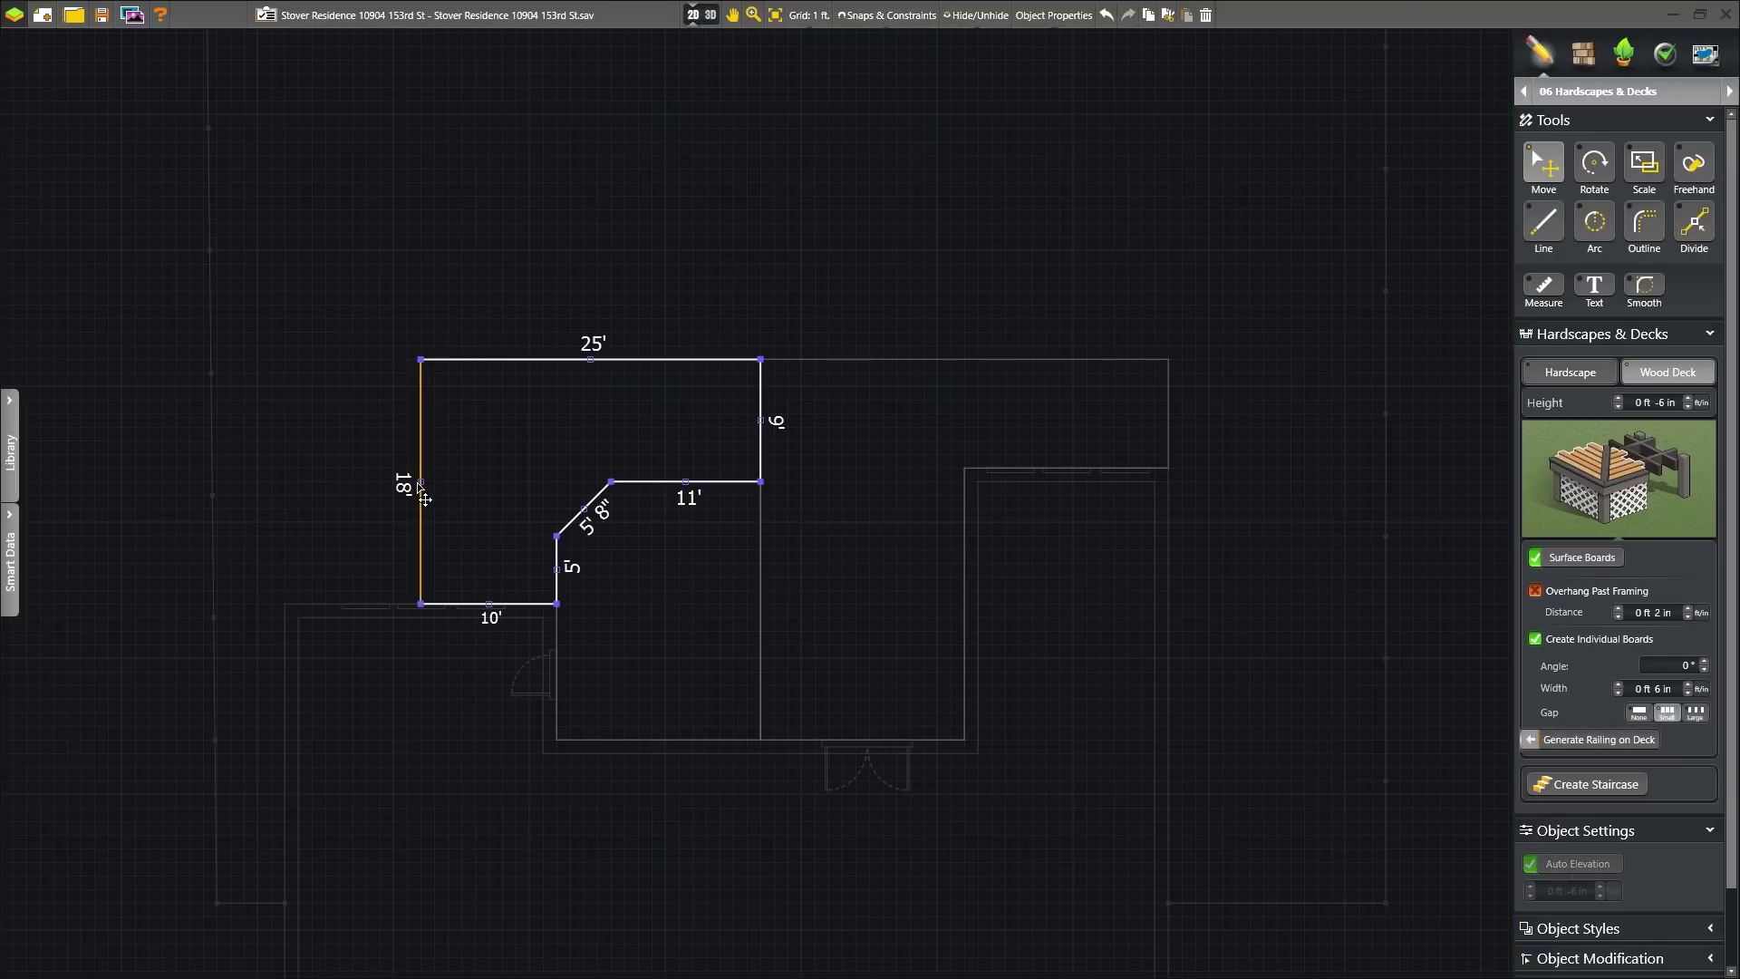
left_click_drag(424, 499, 286, 498)
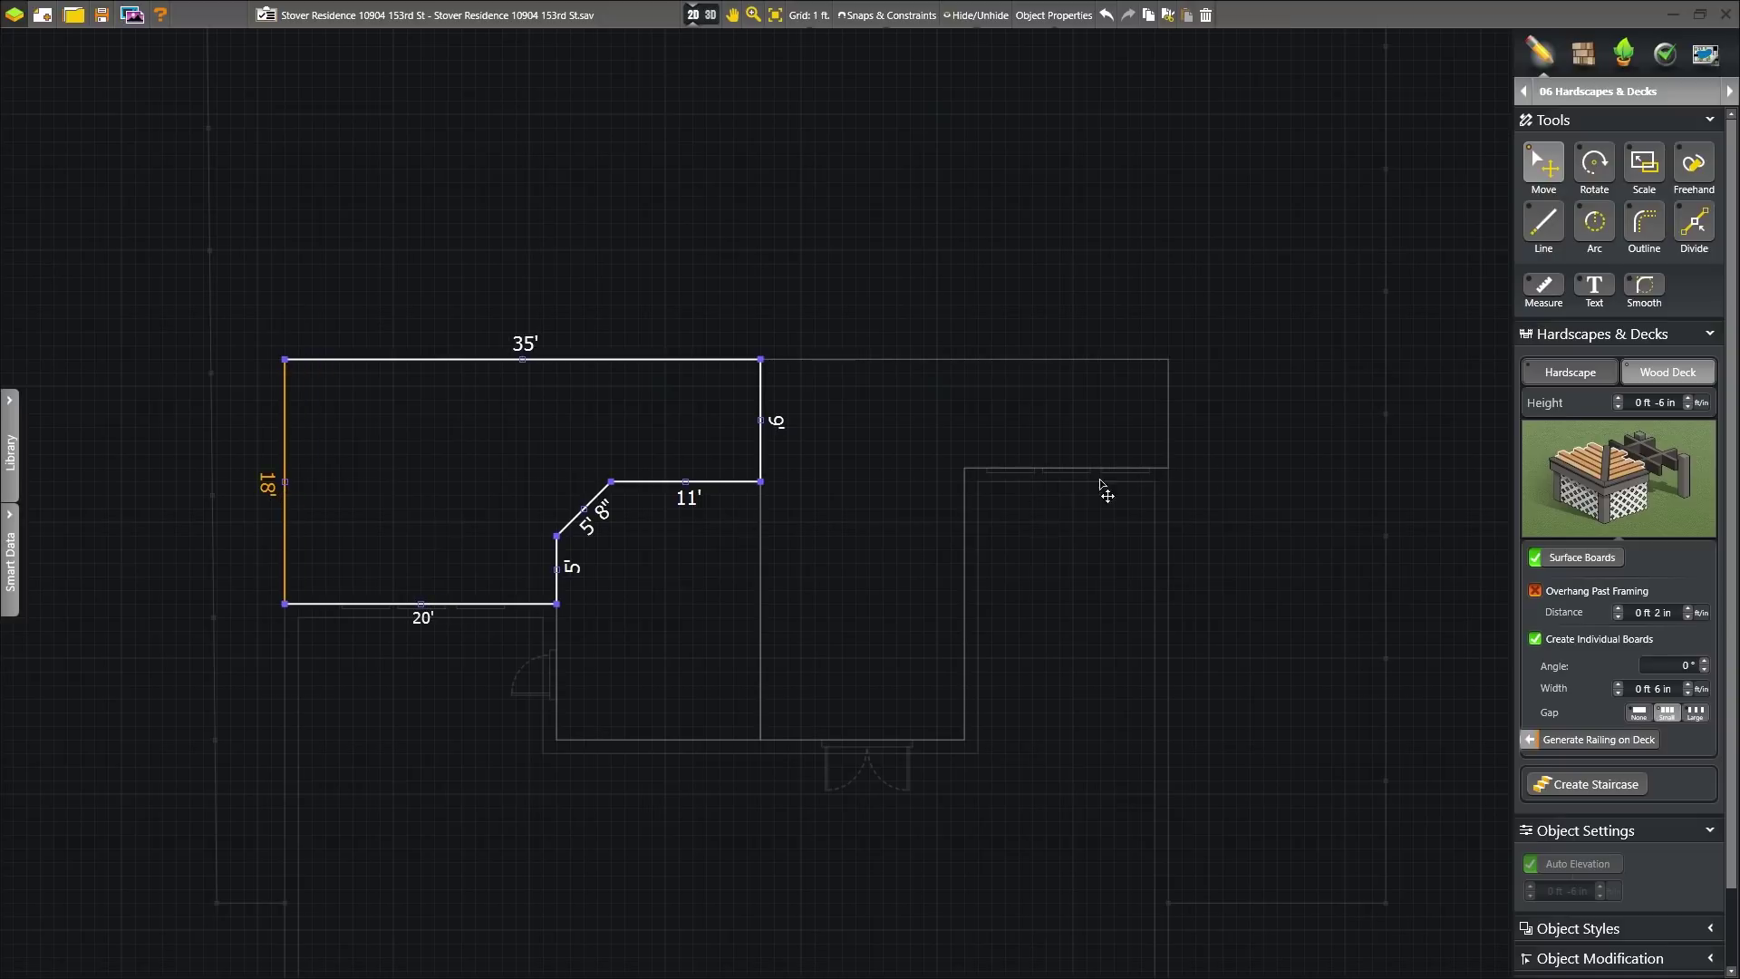
left_click(1571, 373)
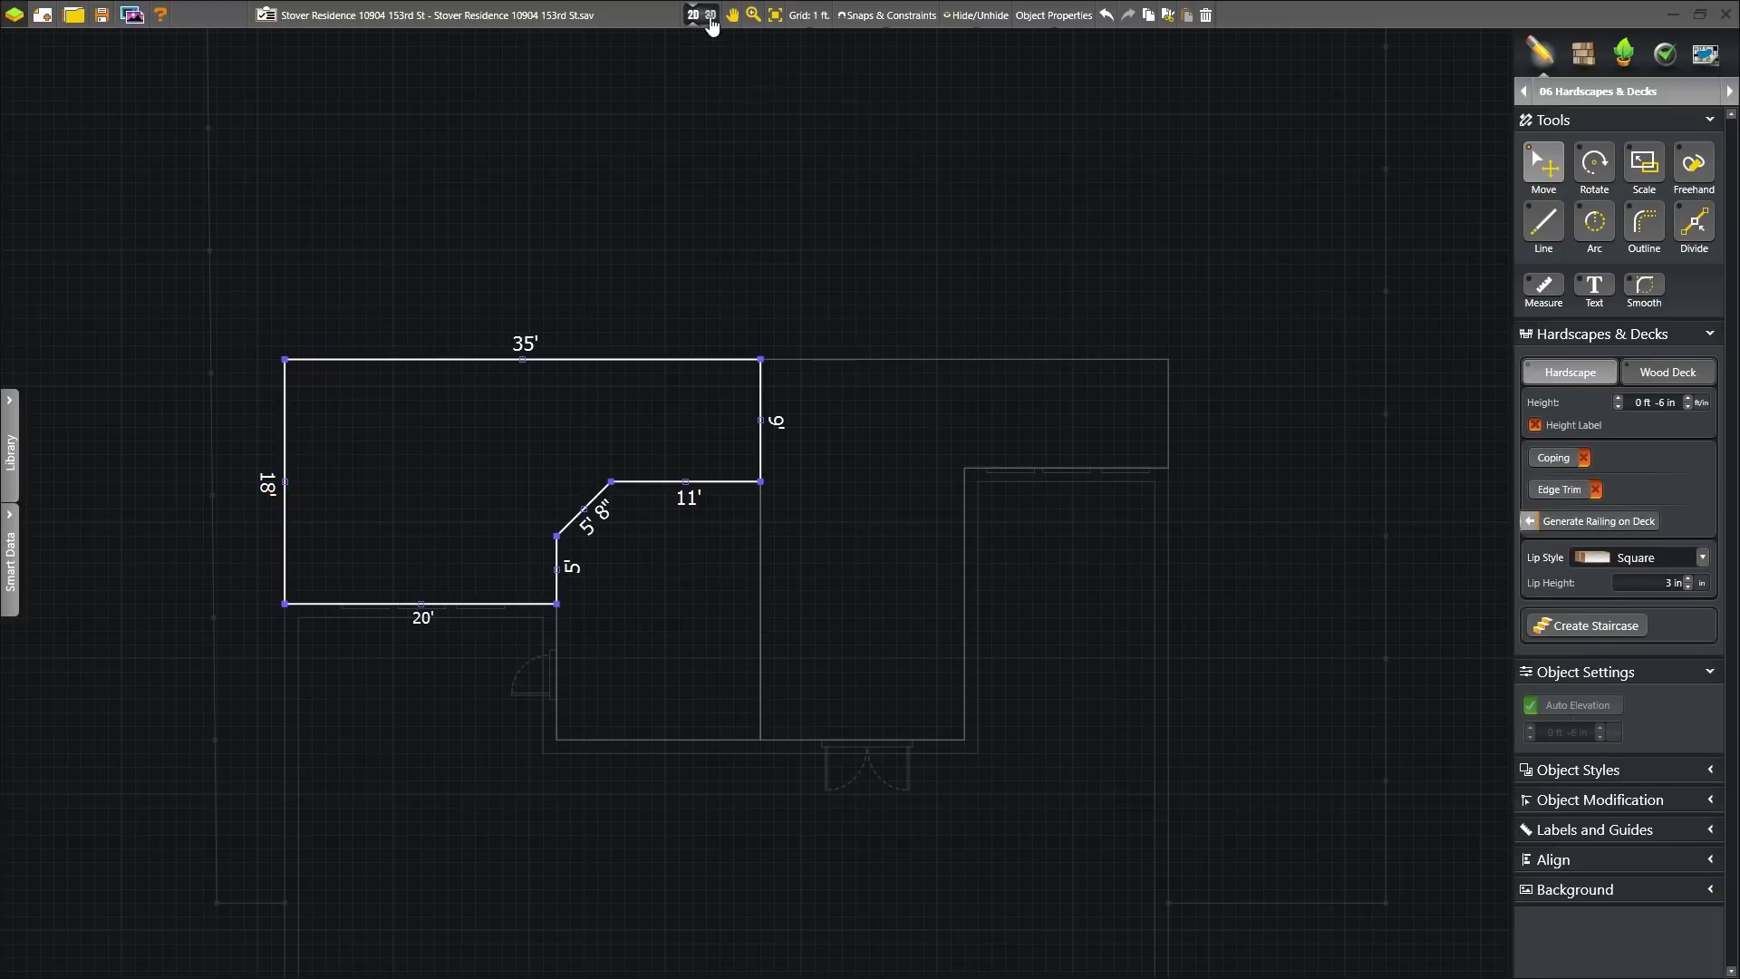
left_click(710, 15)
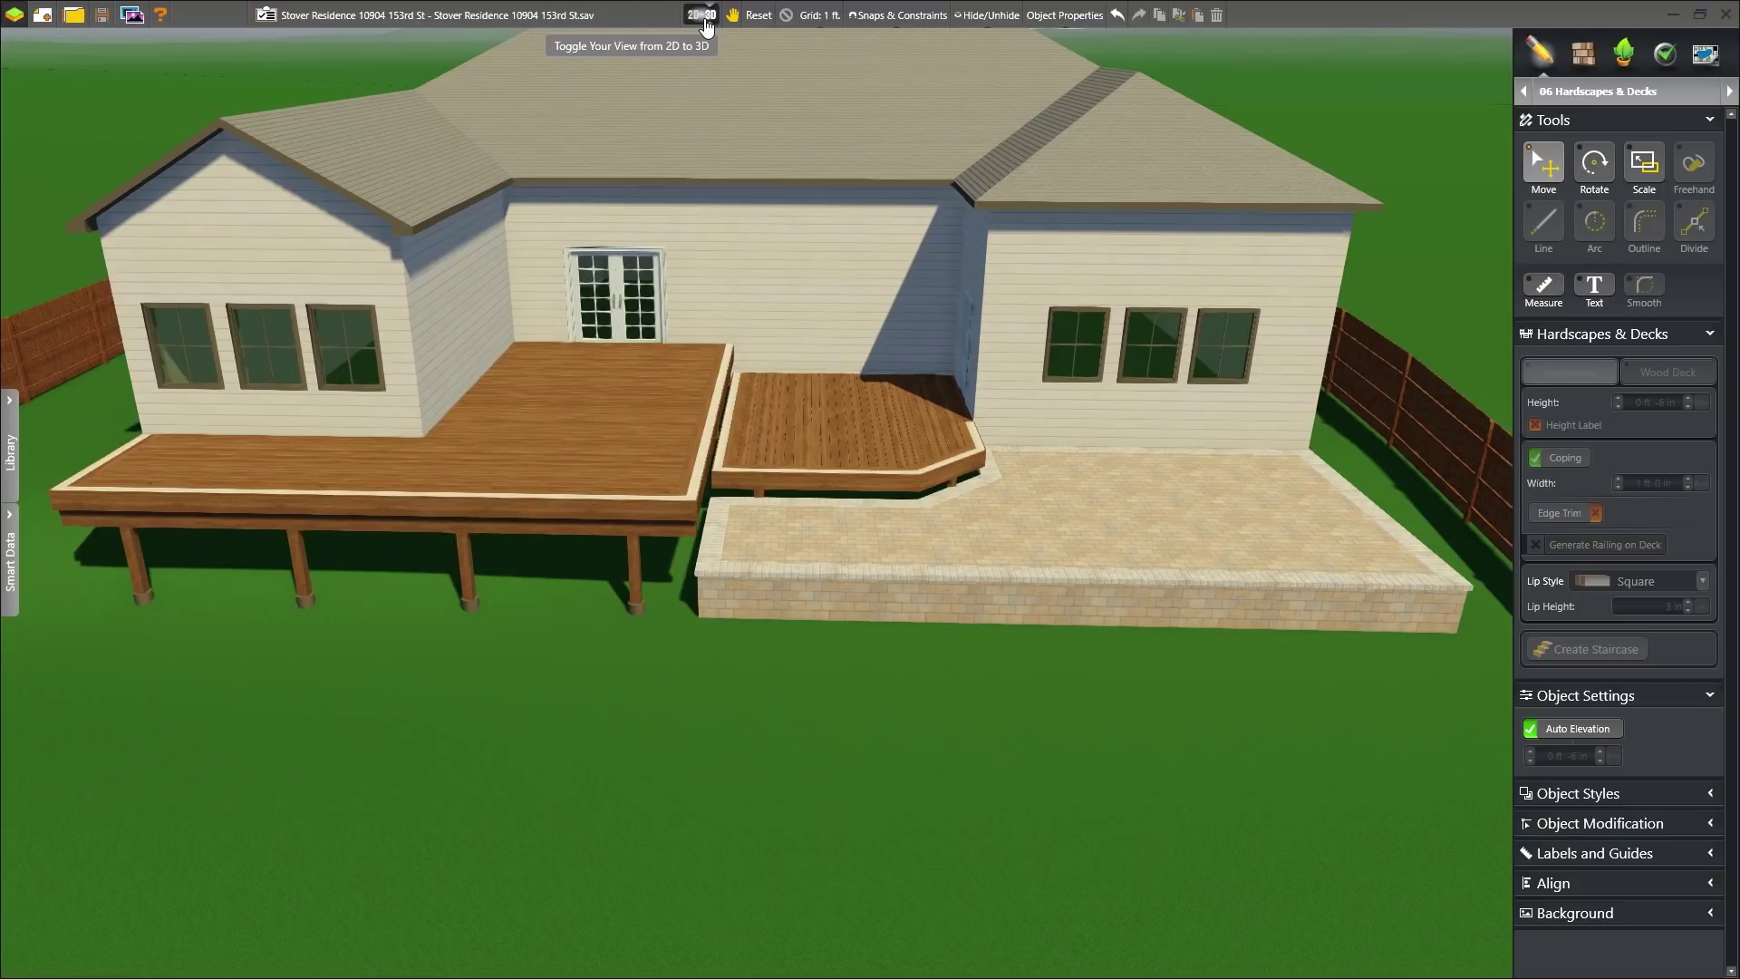
left_click(706, 18)
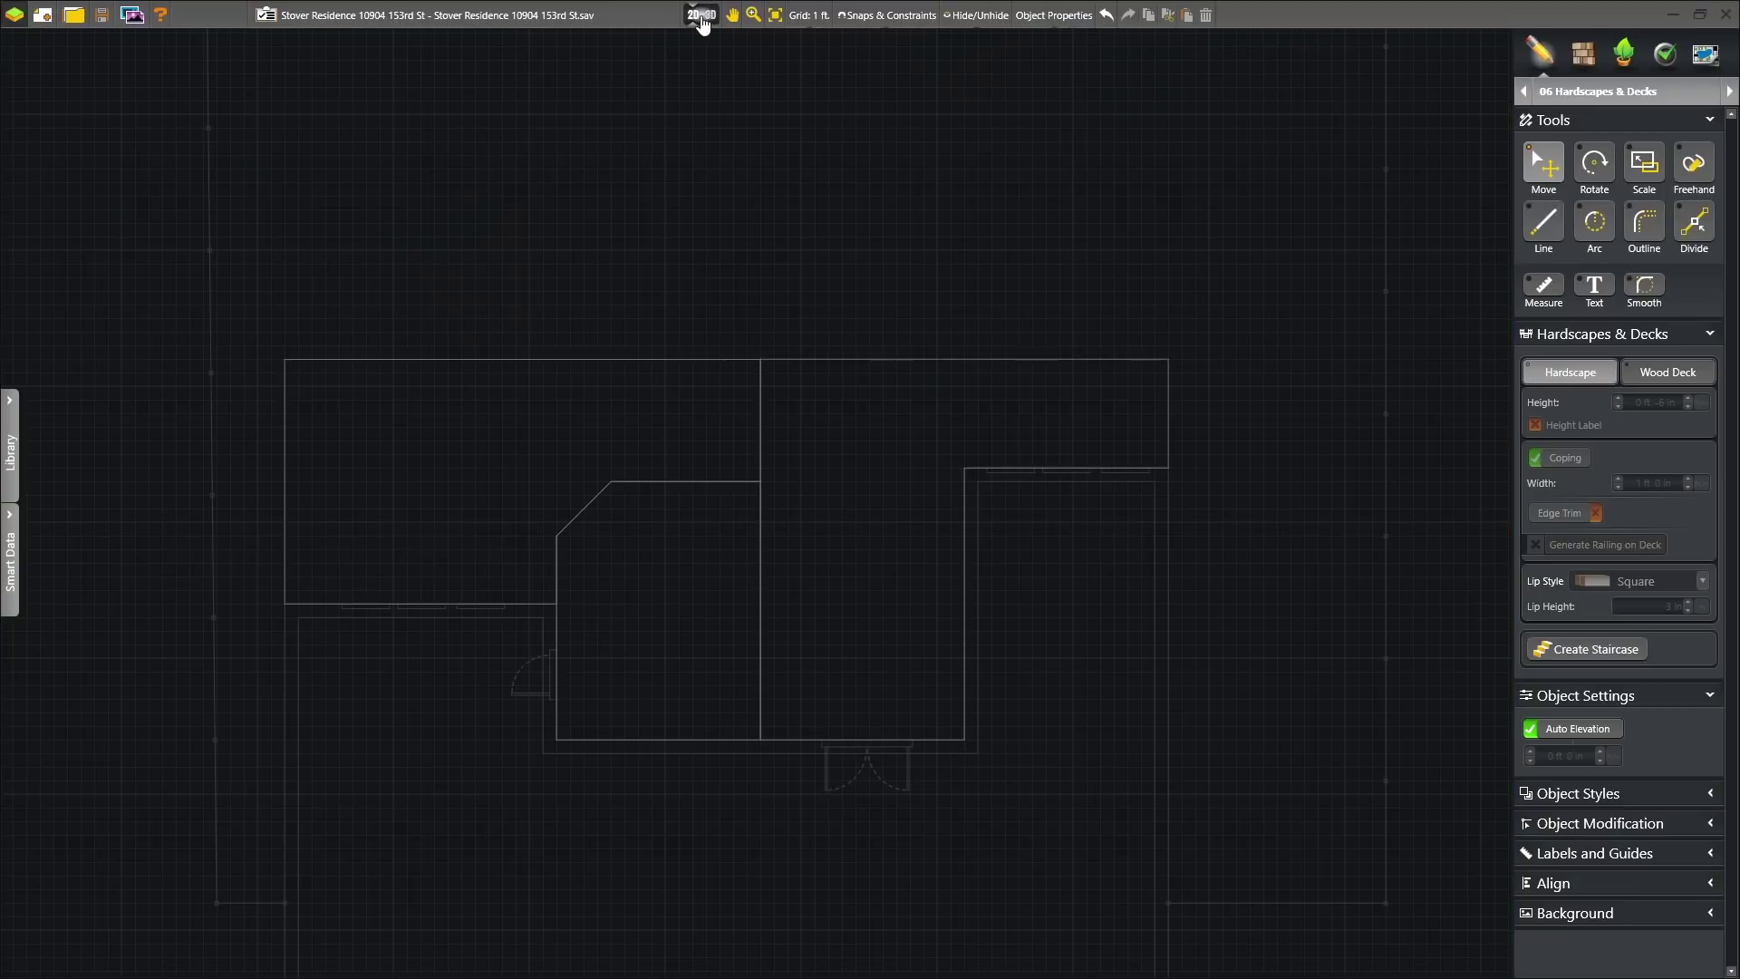
- Add two board dividers to the L-shaped deck and one across the angled deck
left_click(813, 357)
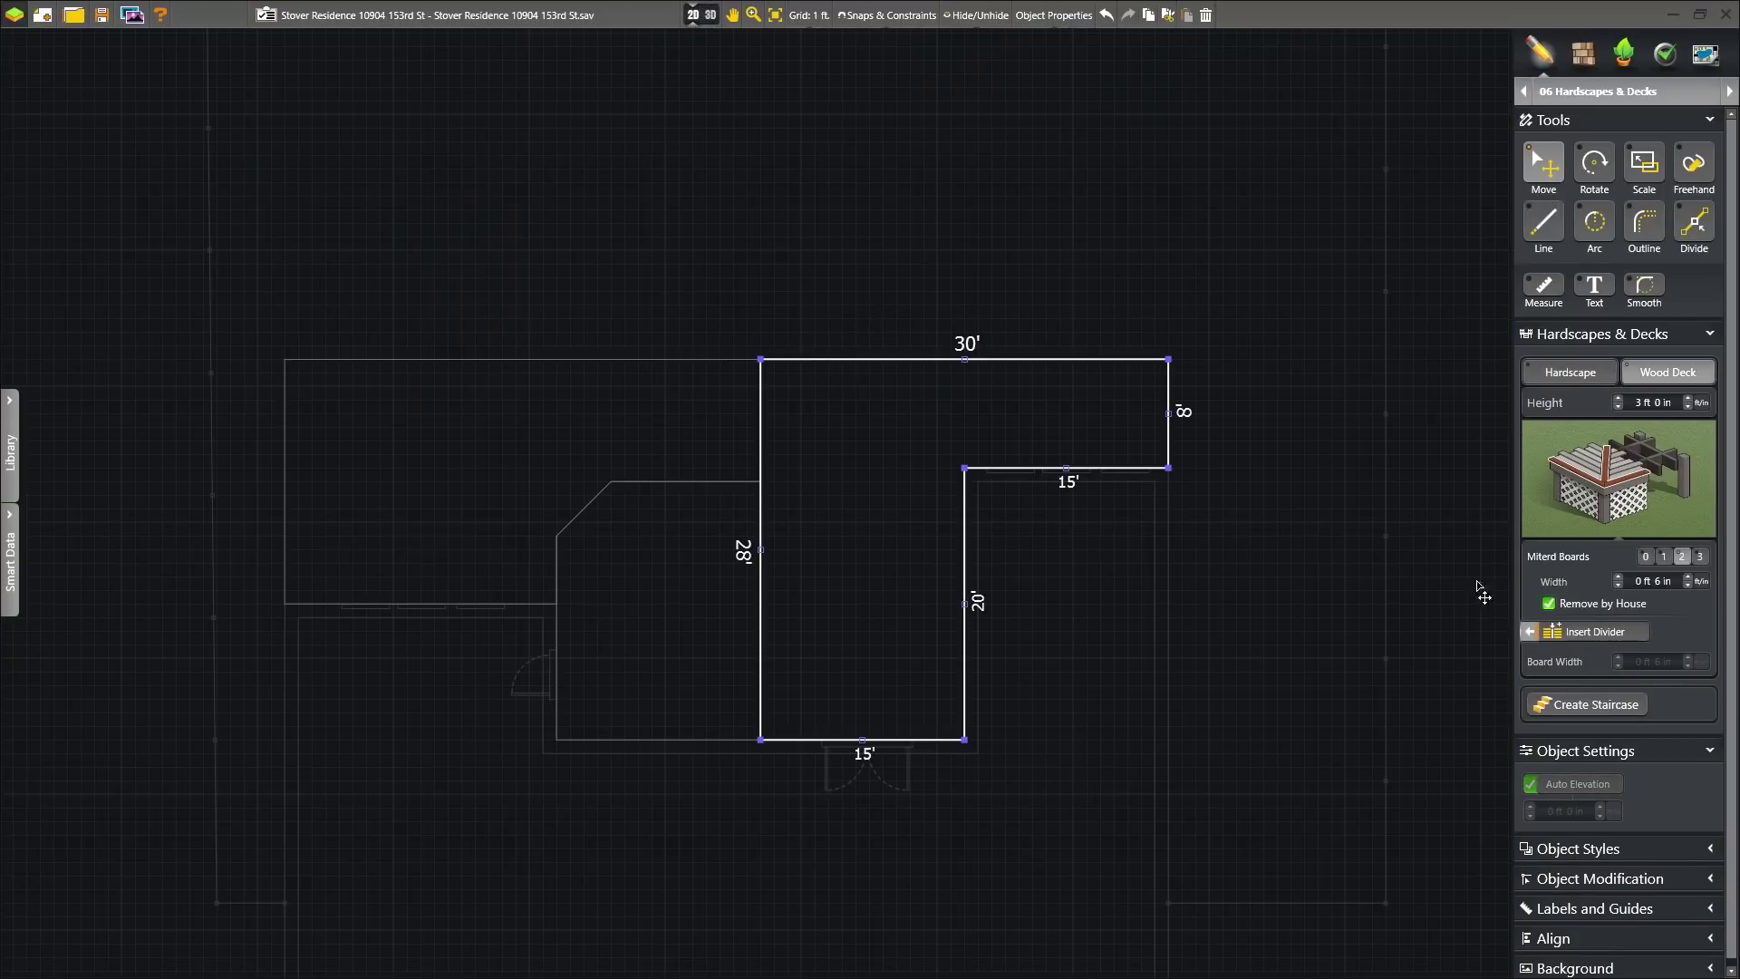
left_click(1596, 632)
left_click(979, 471)
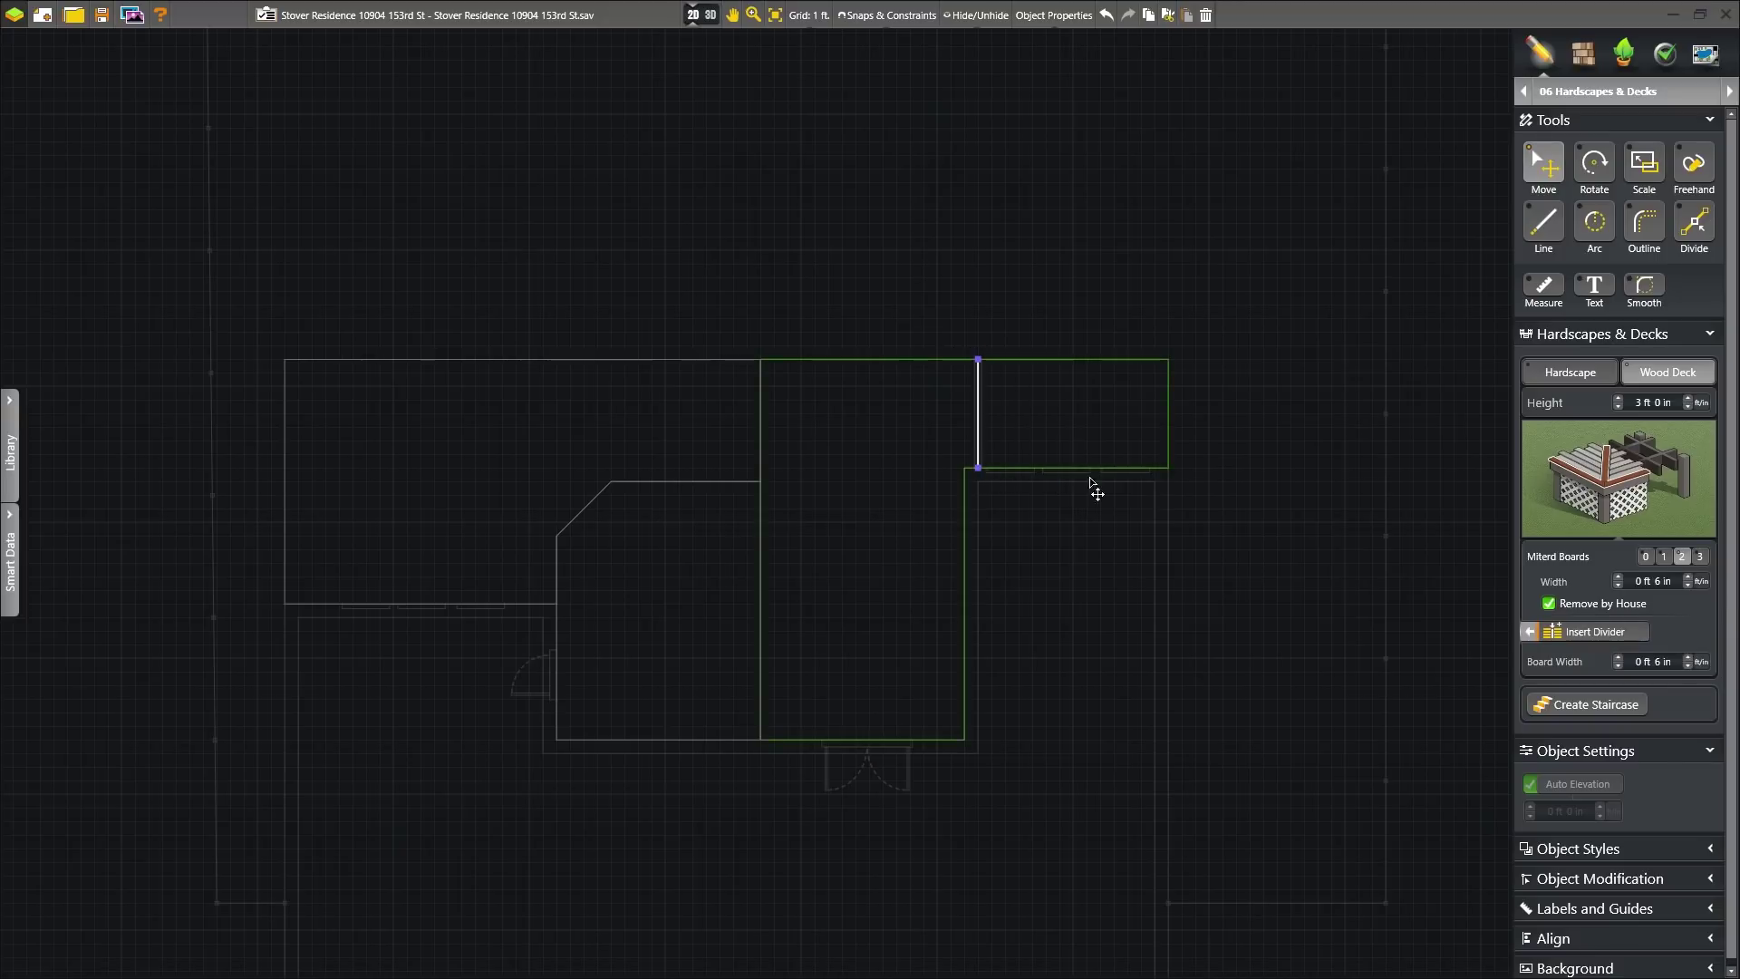
left_click(1595, 632)
left_click(957, 577)
left_click(760, 564)
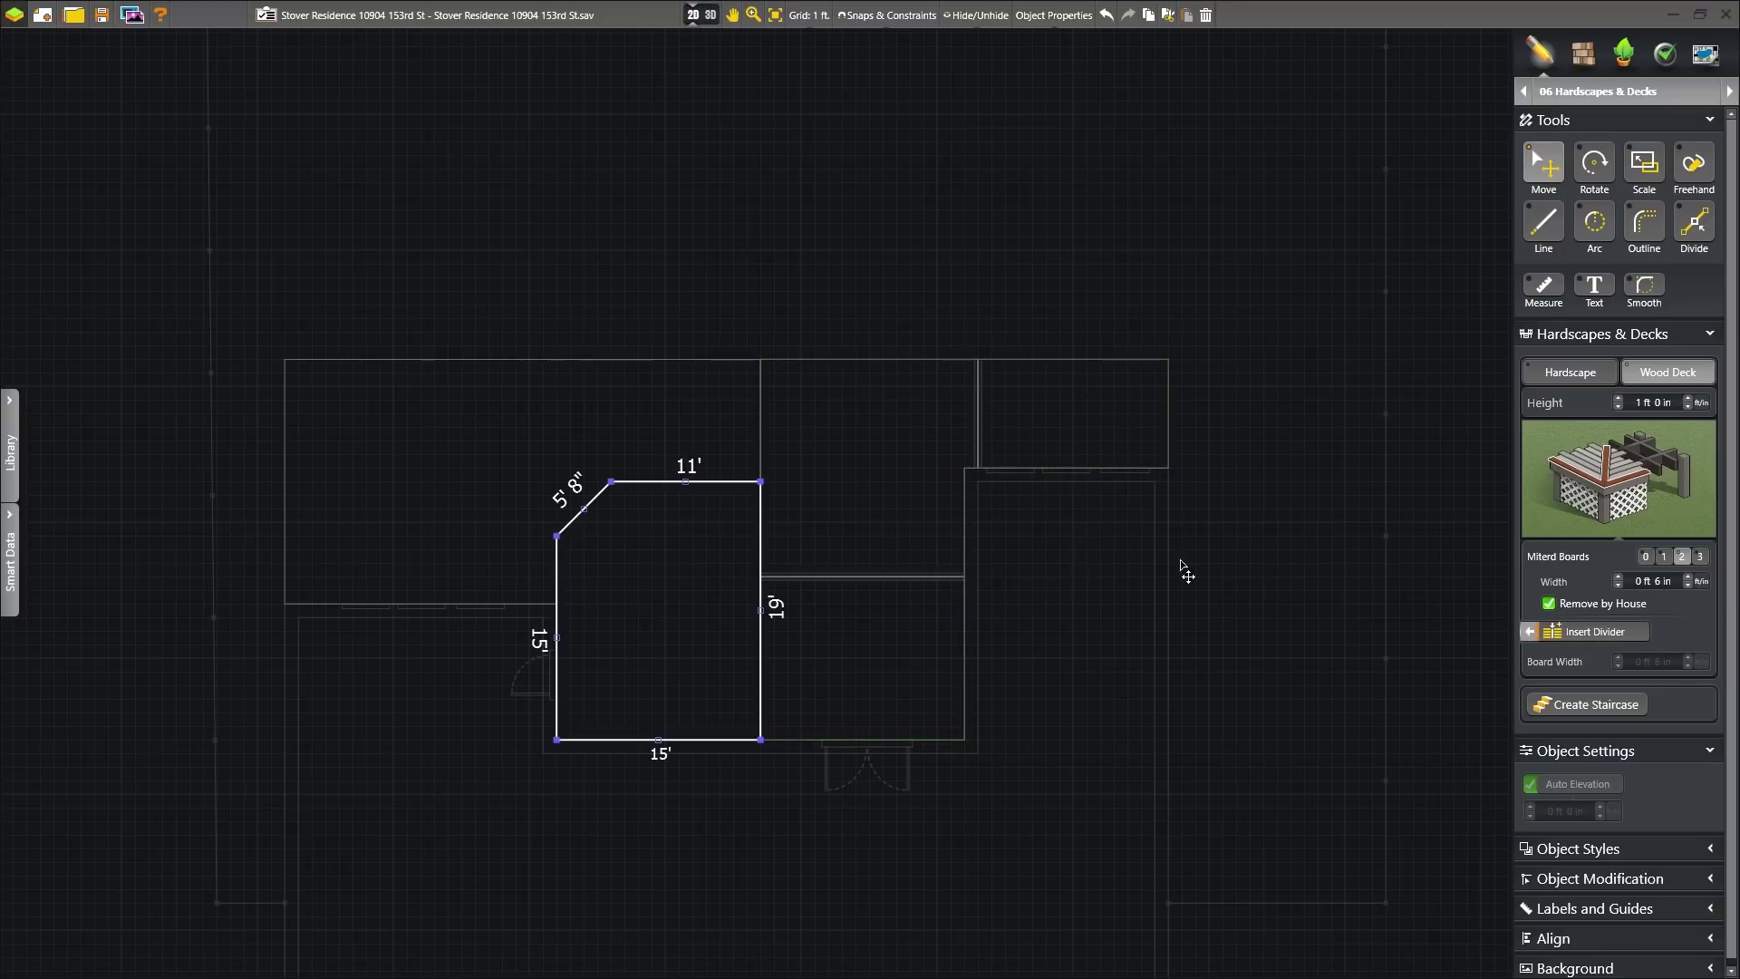
left_click(1566, 633)
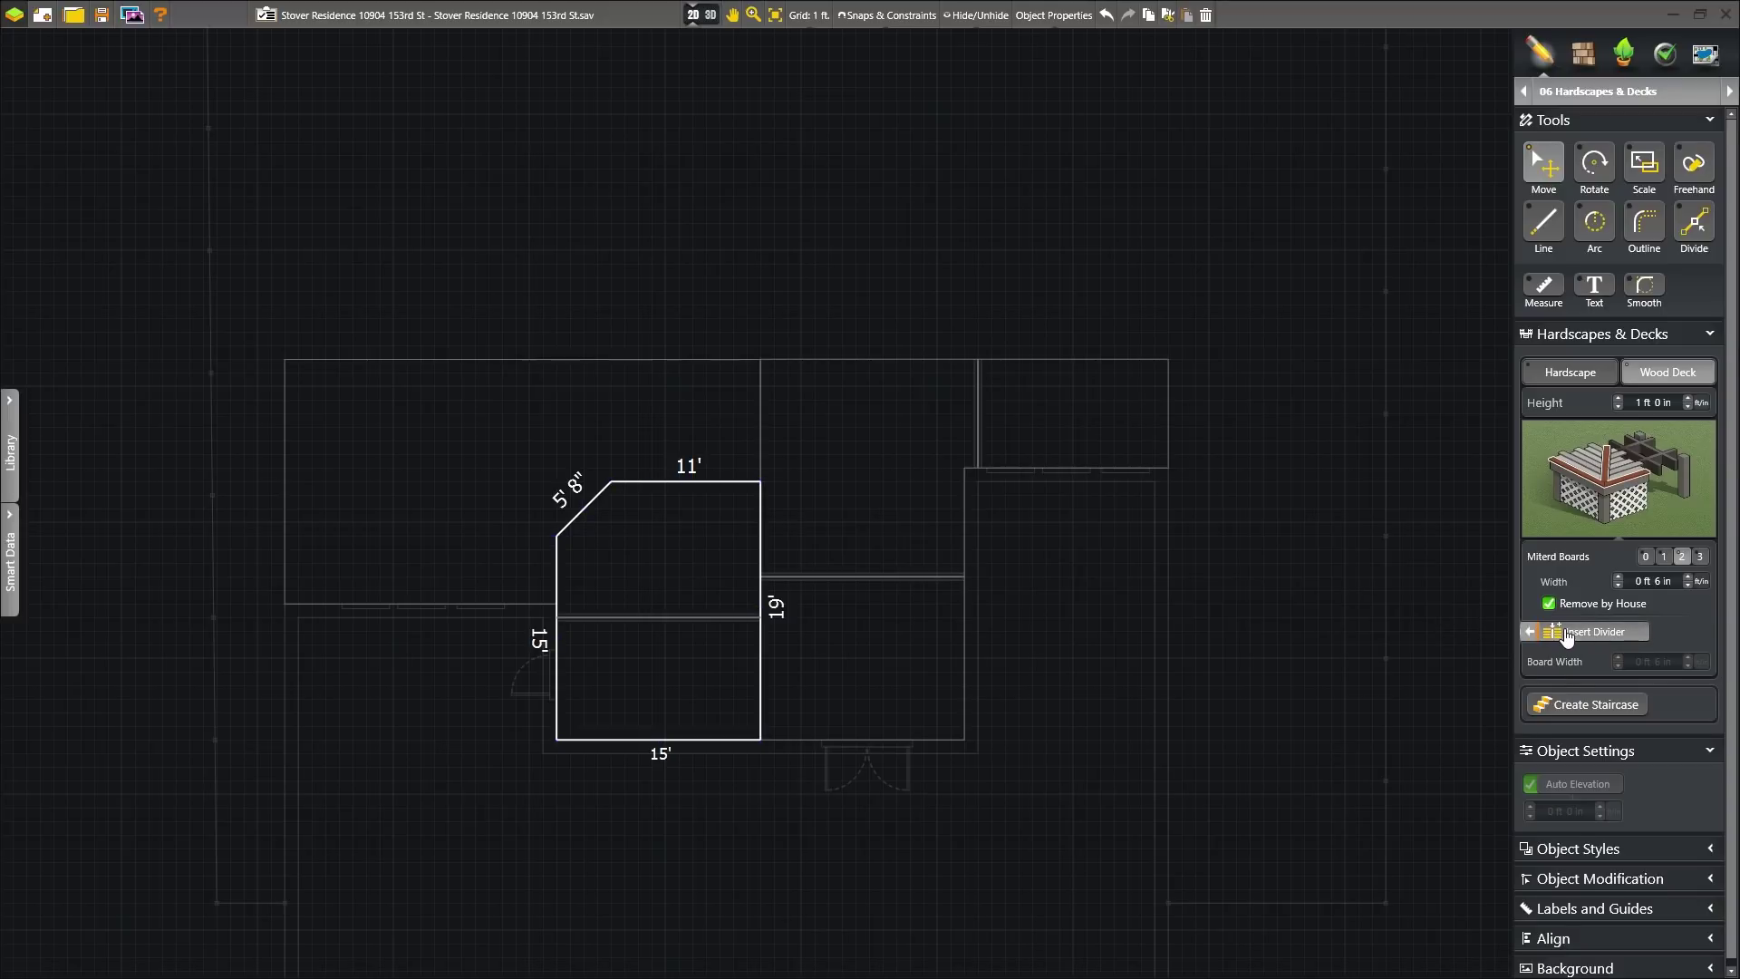
left_click(653, 729)
- Add a bent 2-step staircase around the angled deck and a straight 3-step stair by the L-shaped deck
left_click(1588, 705)
left_click(578, 523)
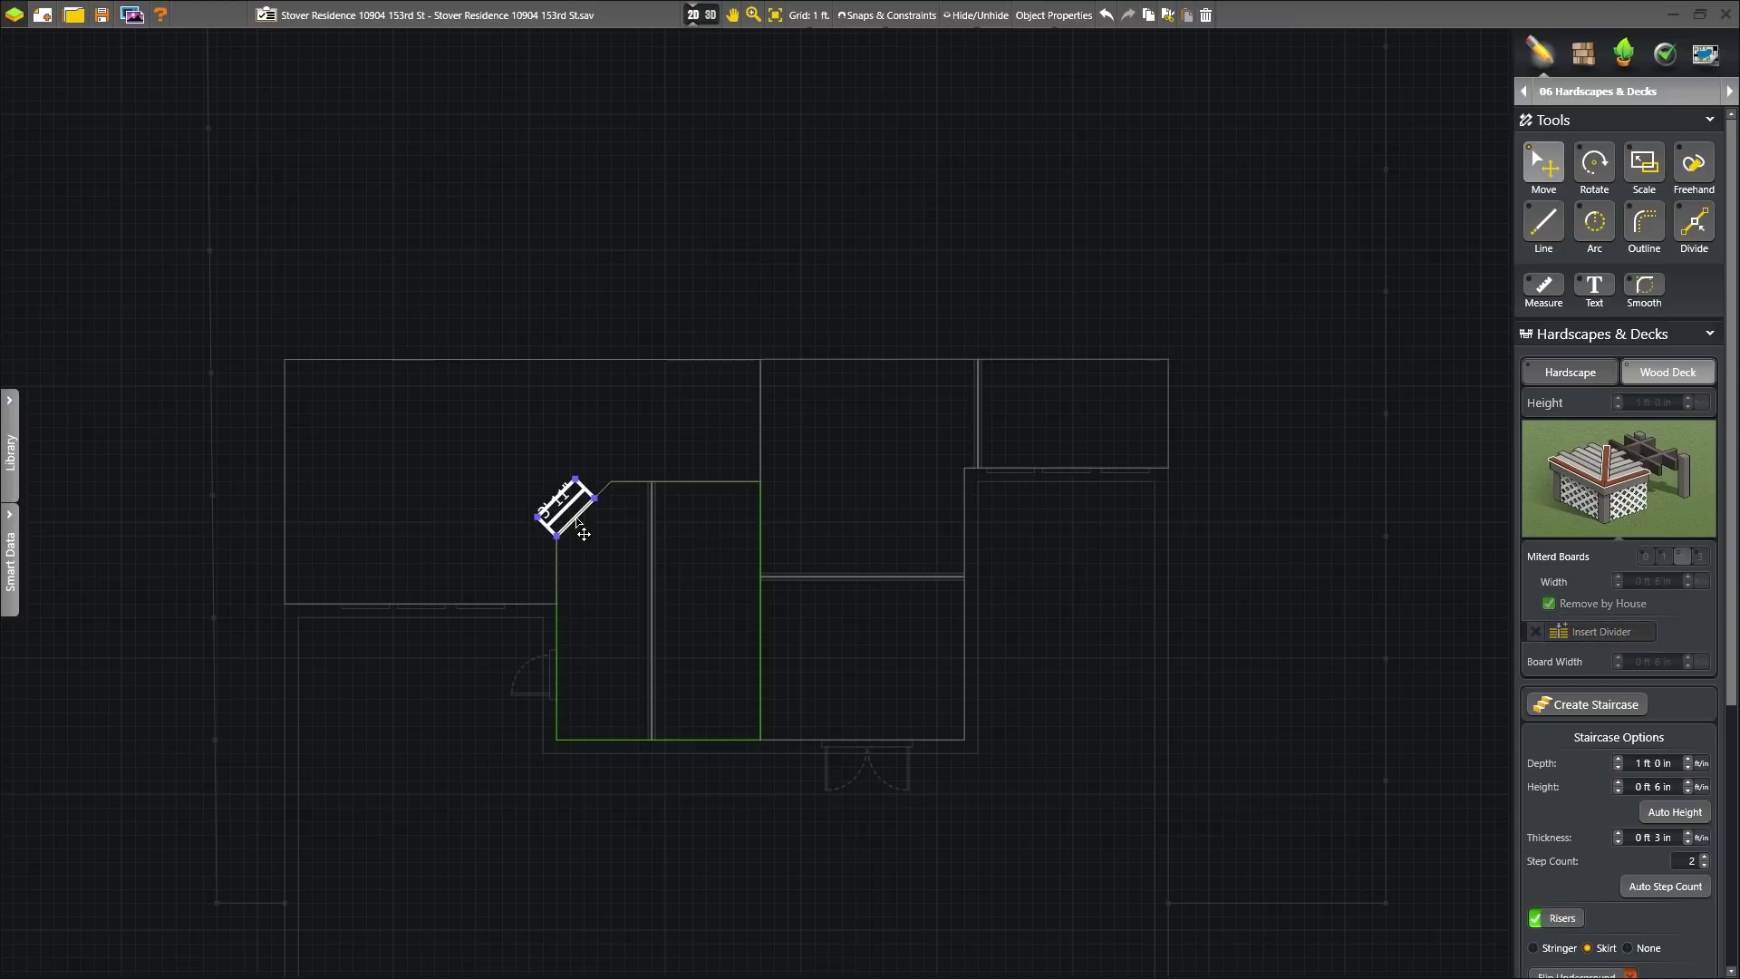
left_click(633, 482)
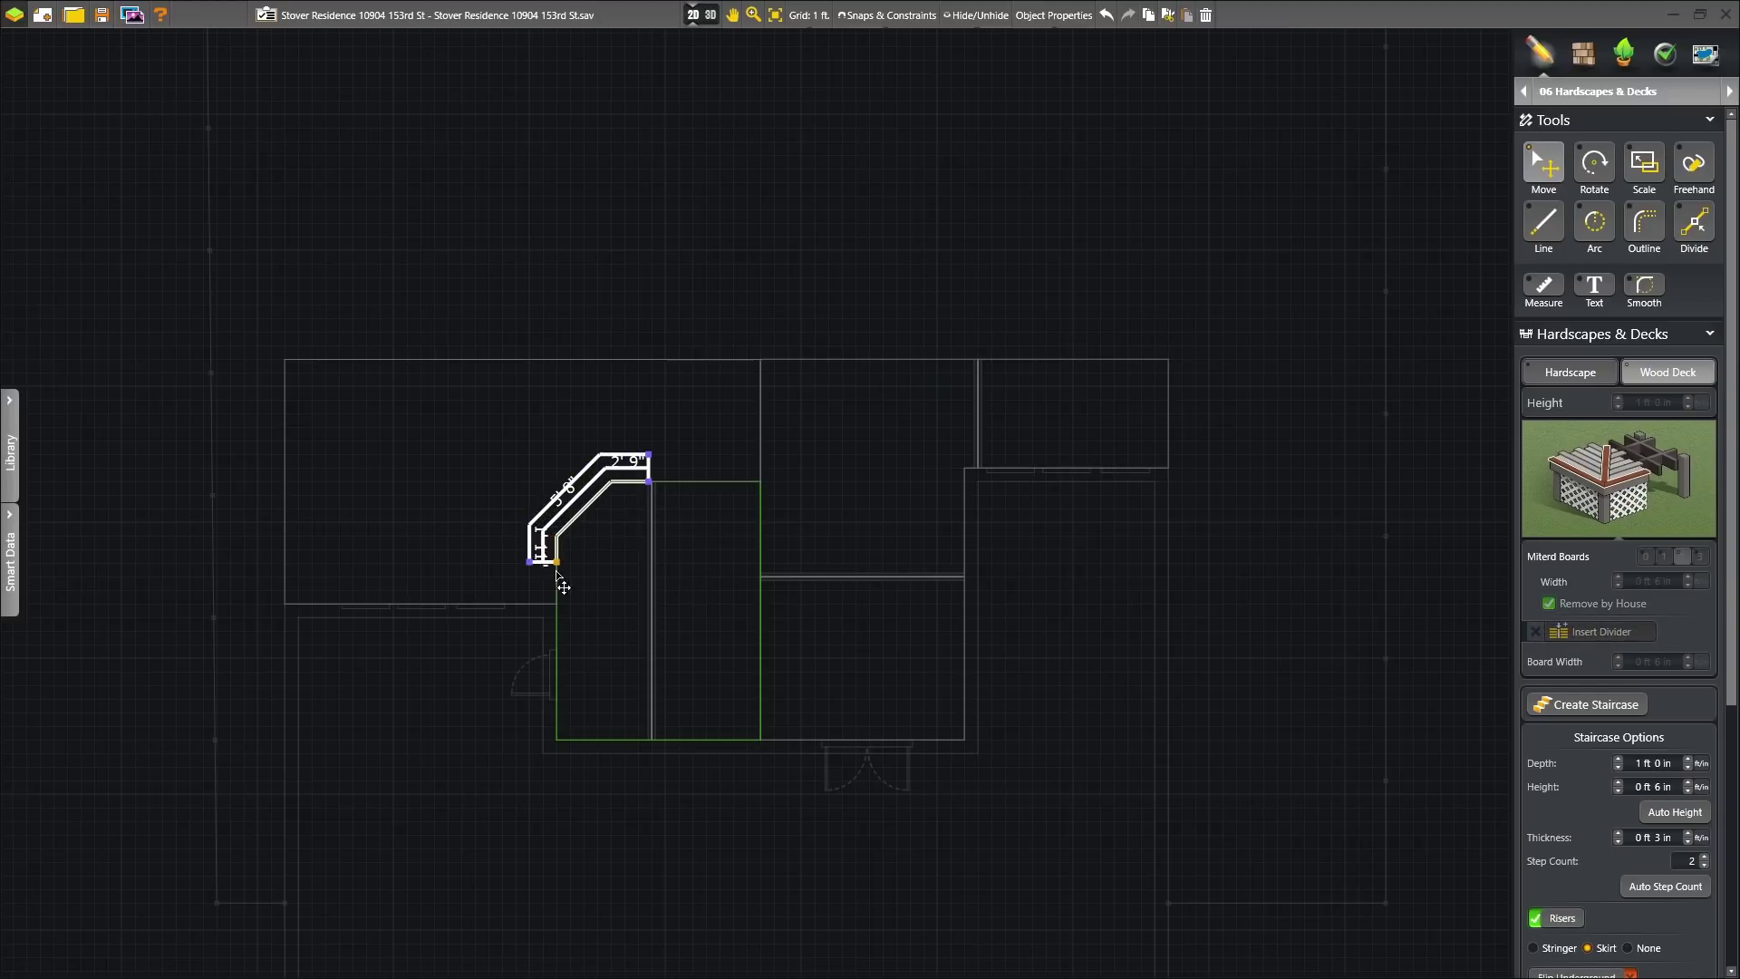
left_click(1588, 704)
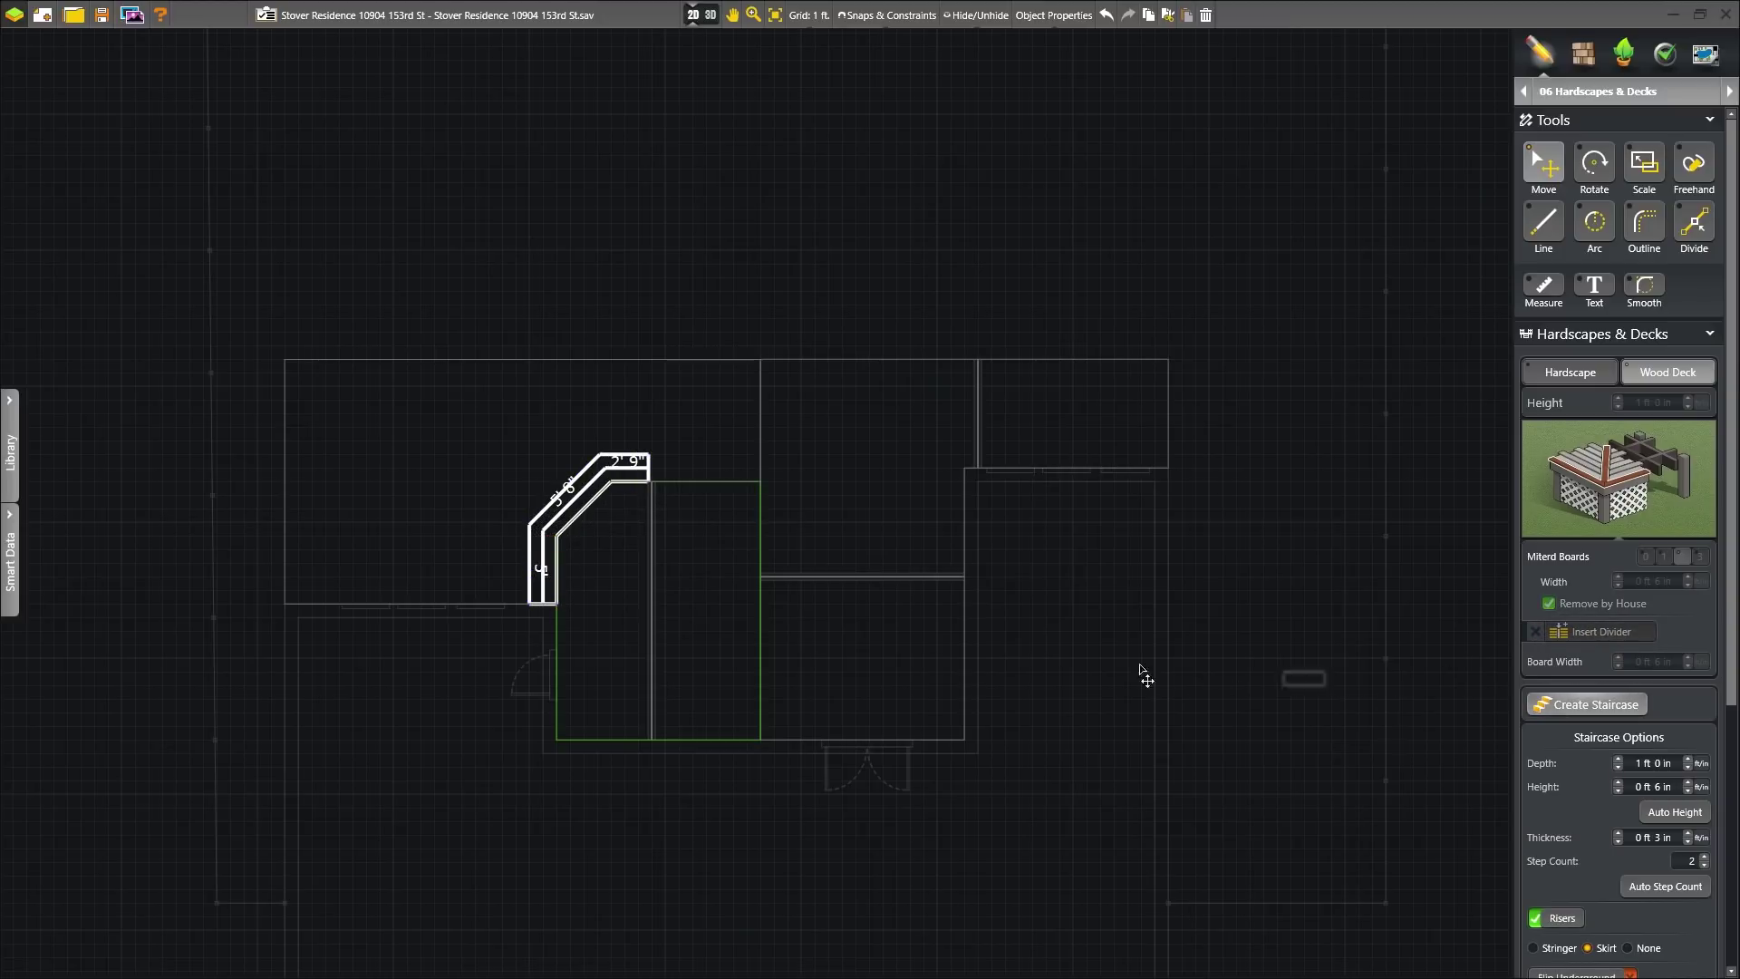
left_click(760, 718)
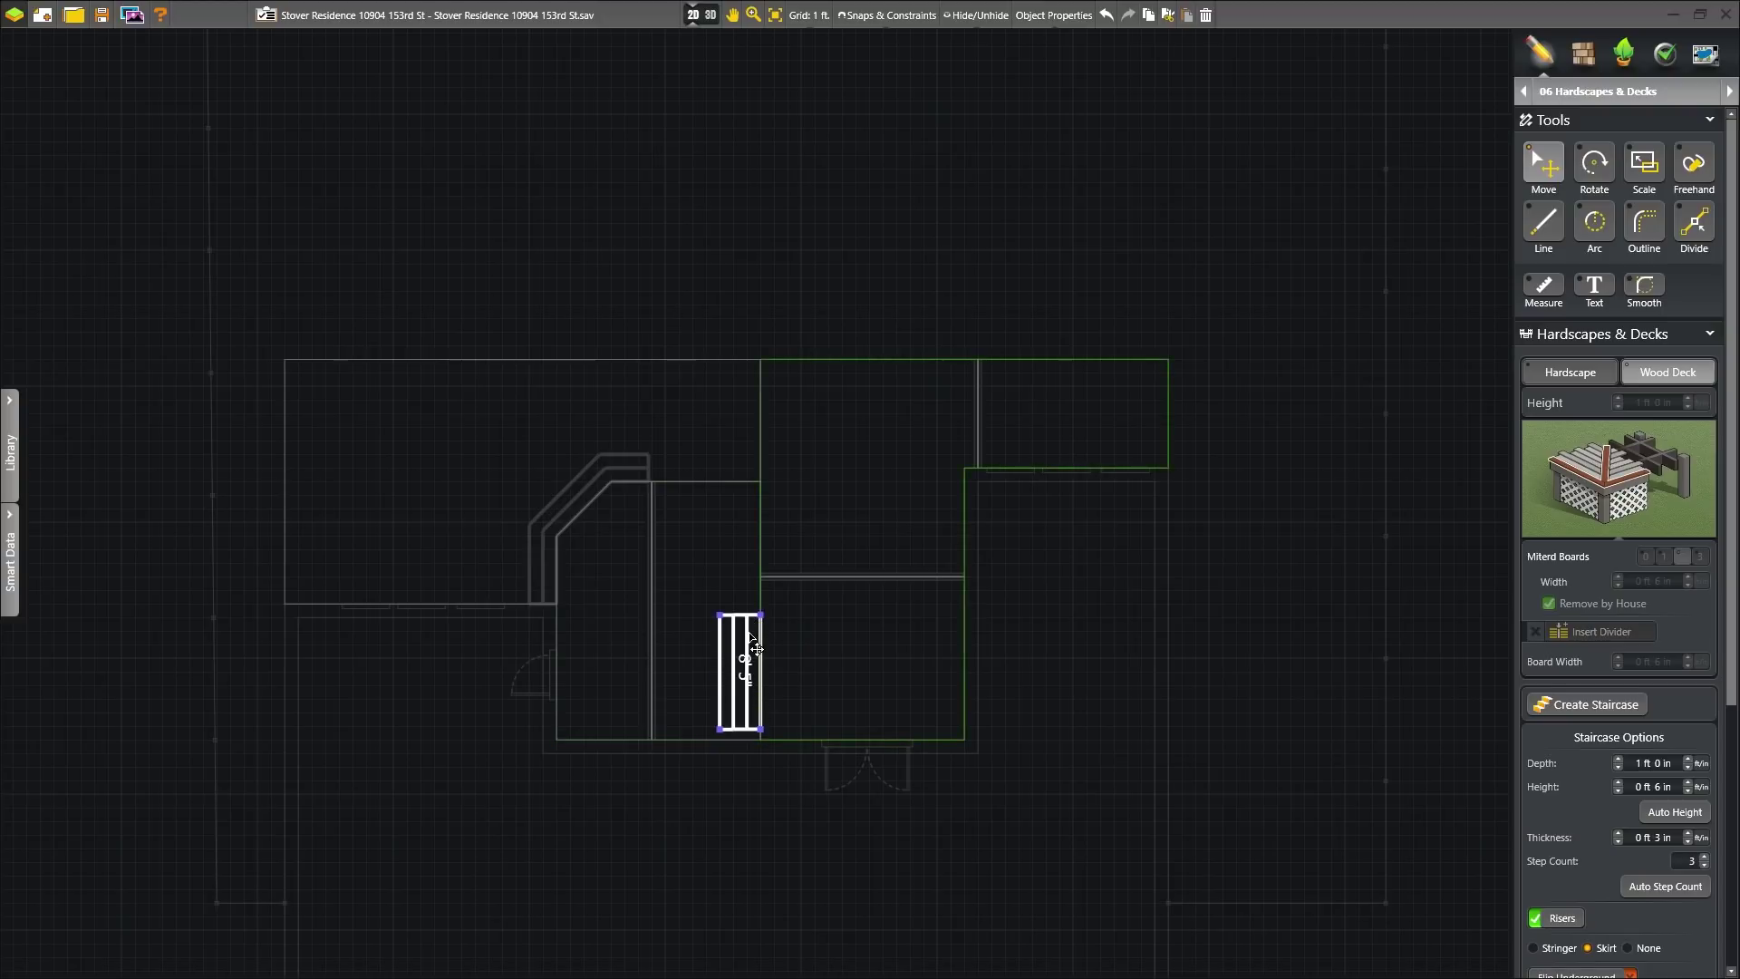
left_click_drag(760, 728, 761, 740)
left_click(735, 583)
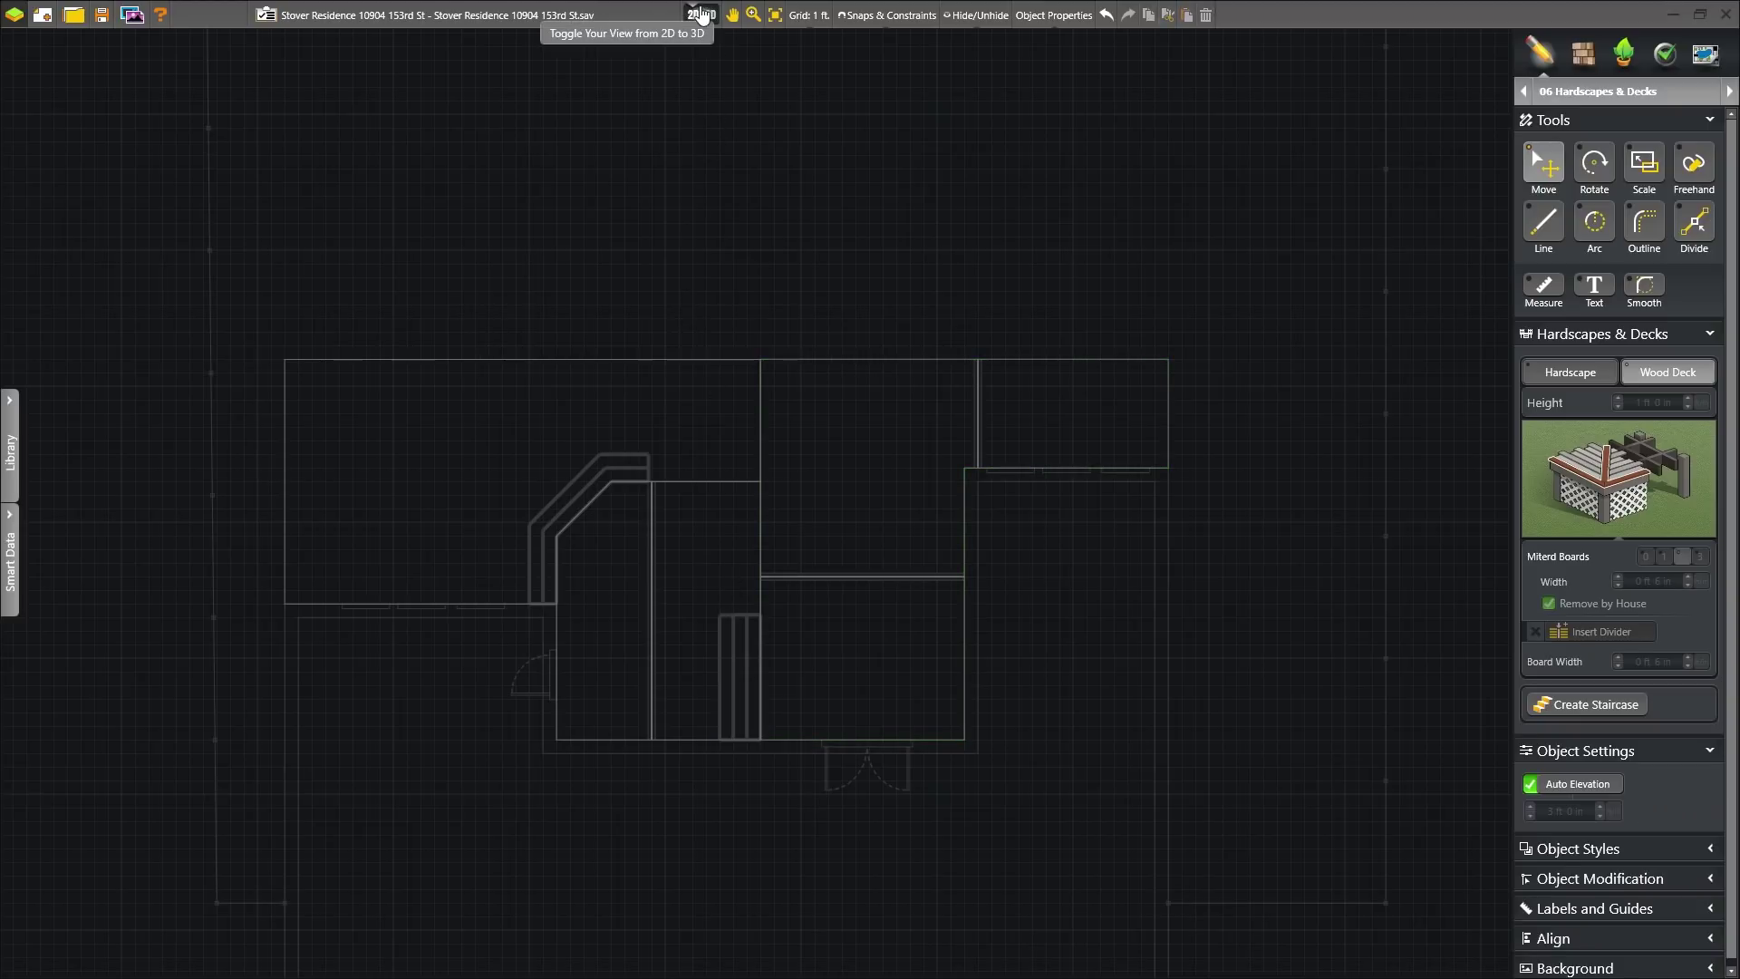
- In 3D, select the raised 3 ft deck and orbit beneath it to inspect its framing
left_click(701, 15)
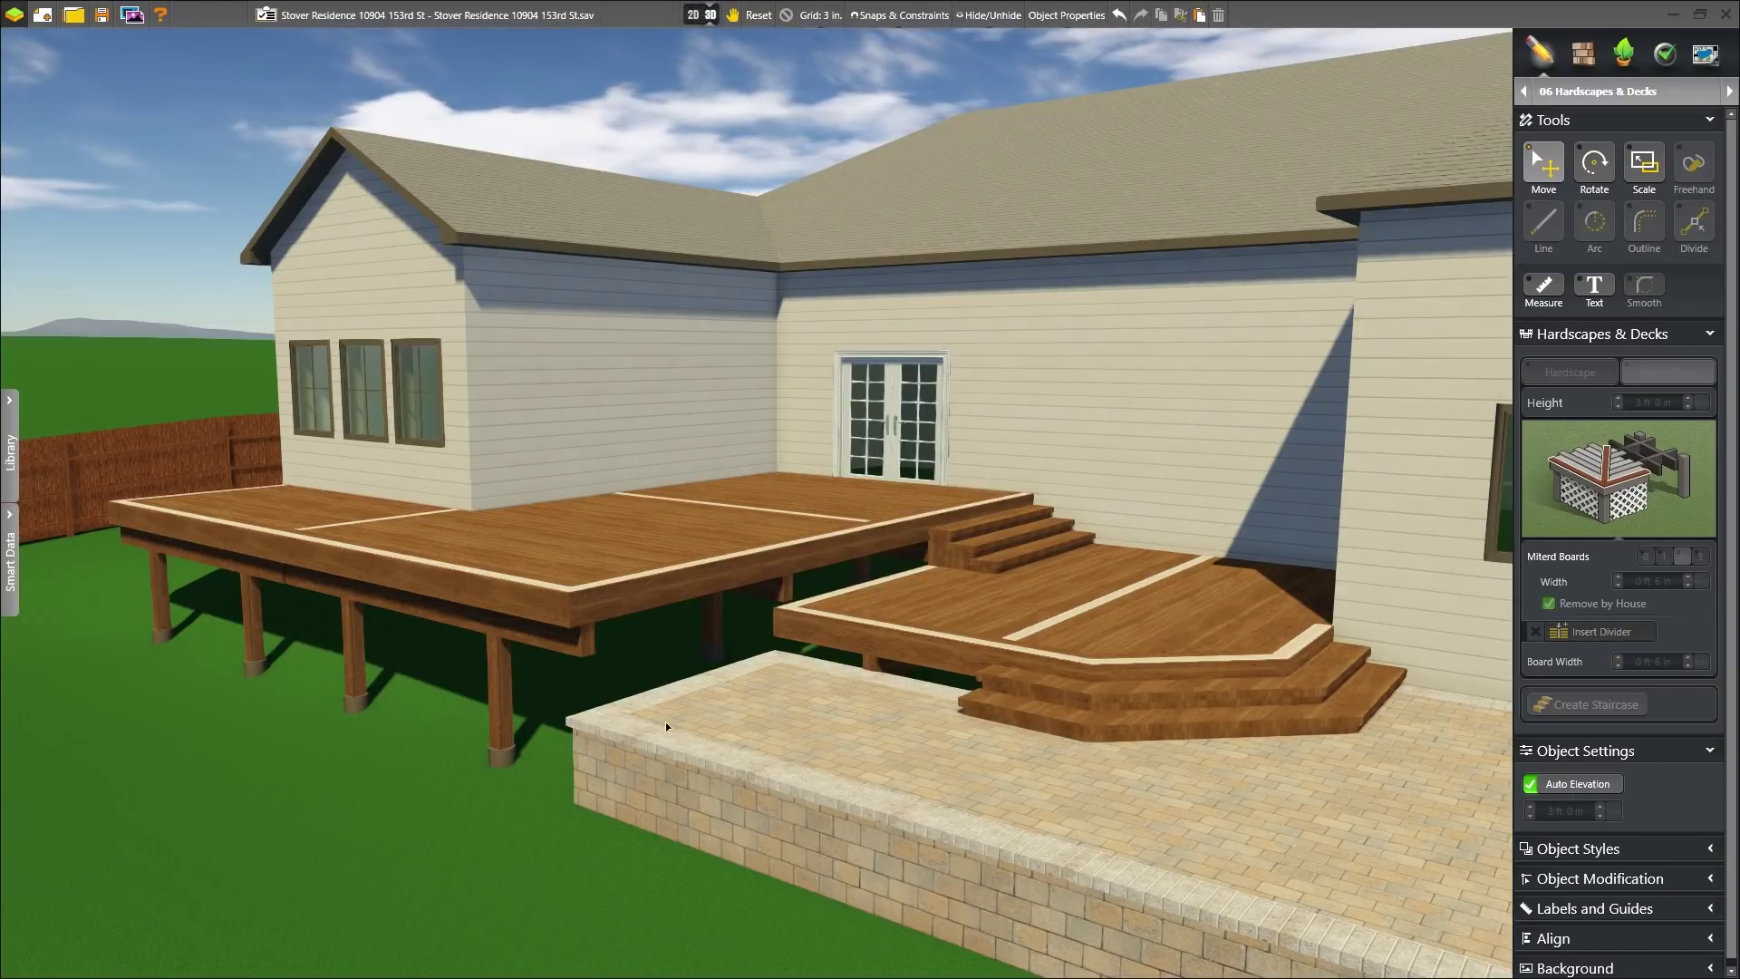
left_click(335, 571)
middle_click_drag(285, 553, 653, 638)
scroll(865, 499, "up", 5)
middle_click_drag(864, 494, 861, 405)
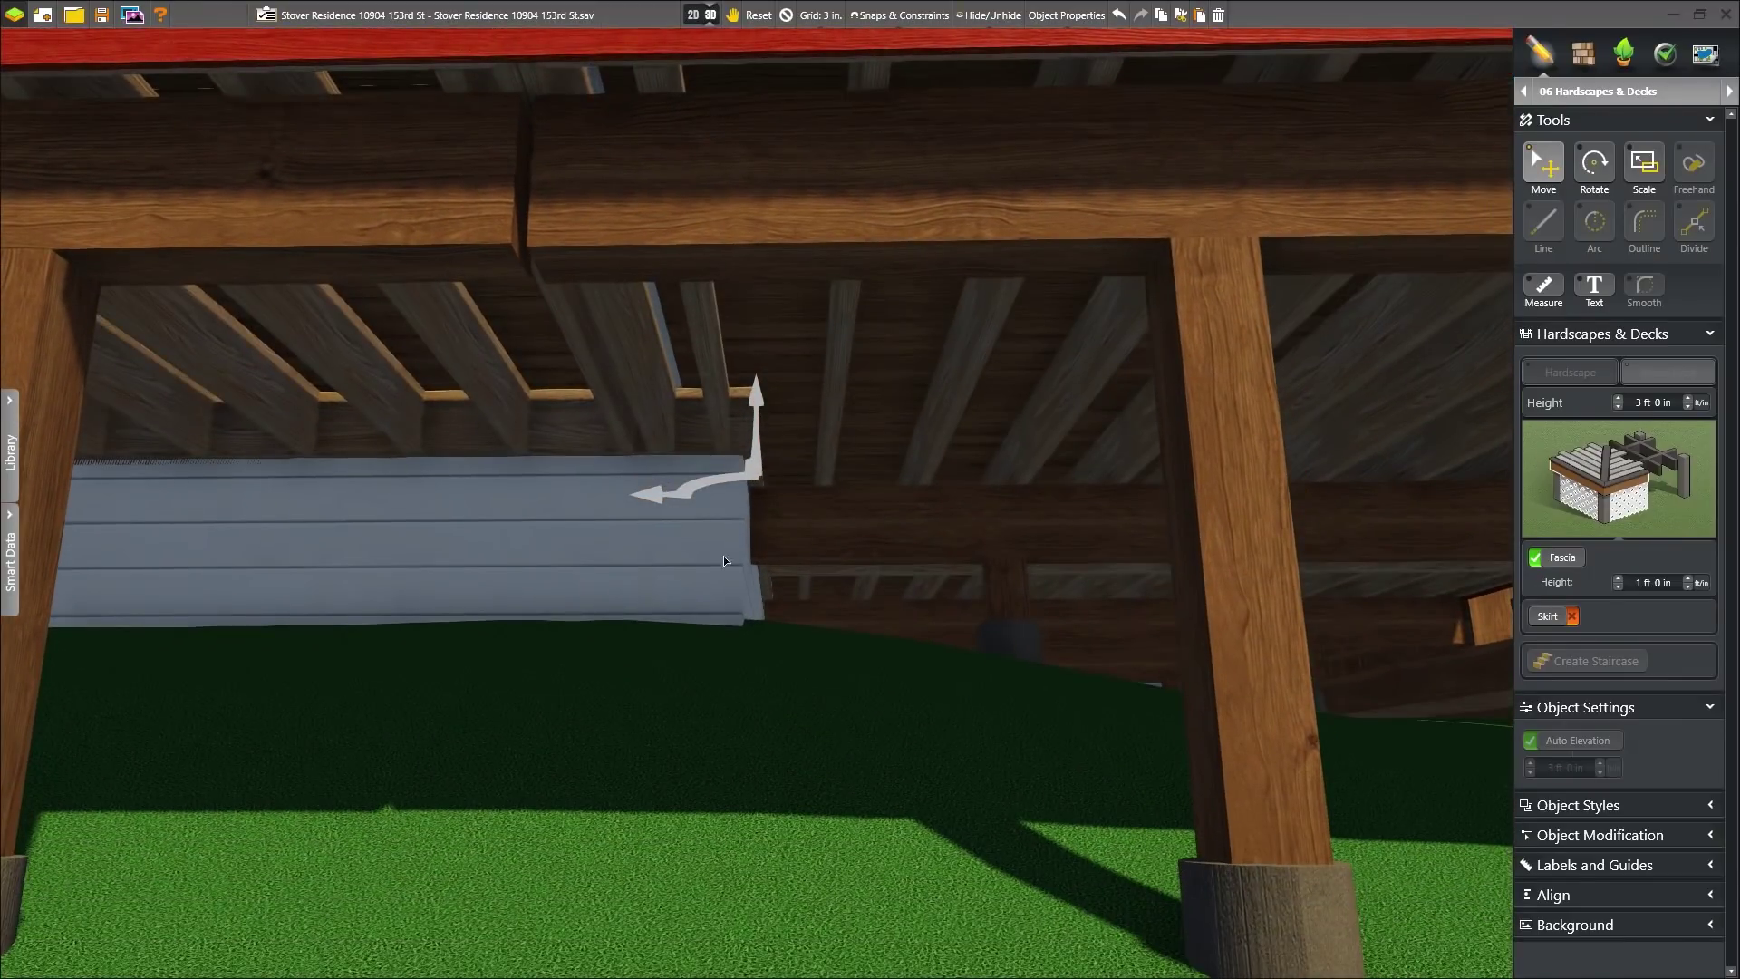
scroll(840, 362, "down", 4)
middle_click_drag(840, 363, 839, 432)
scroll(836, 504, "down", 2)
scroll(835, 505, "down", 2)
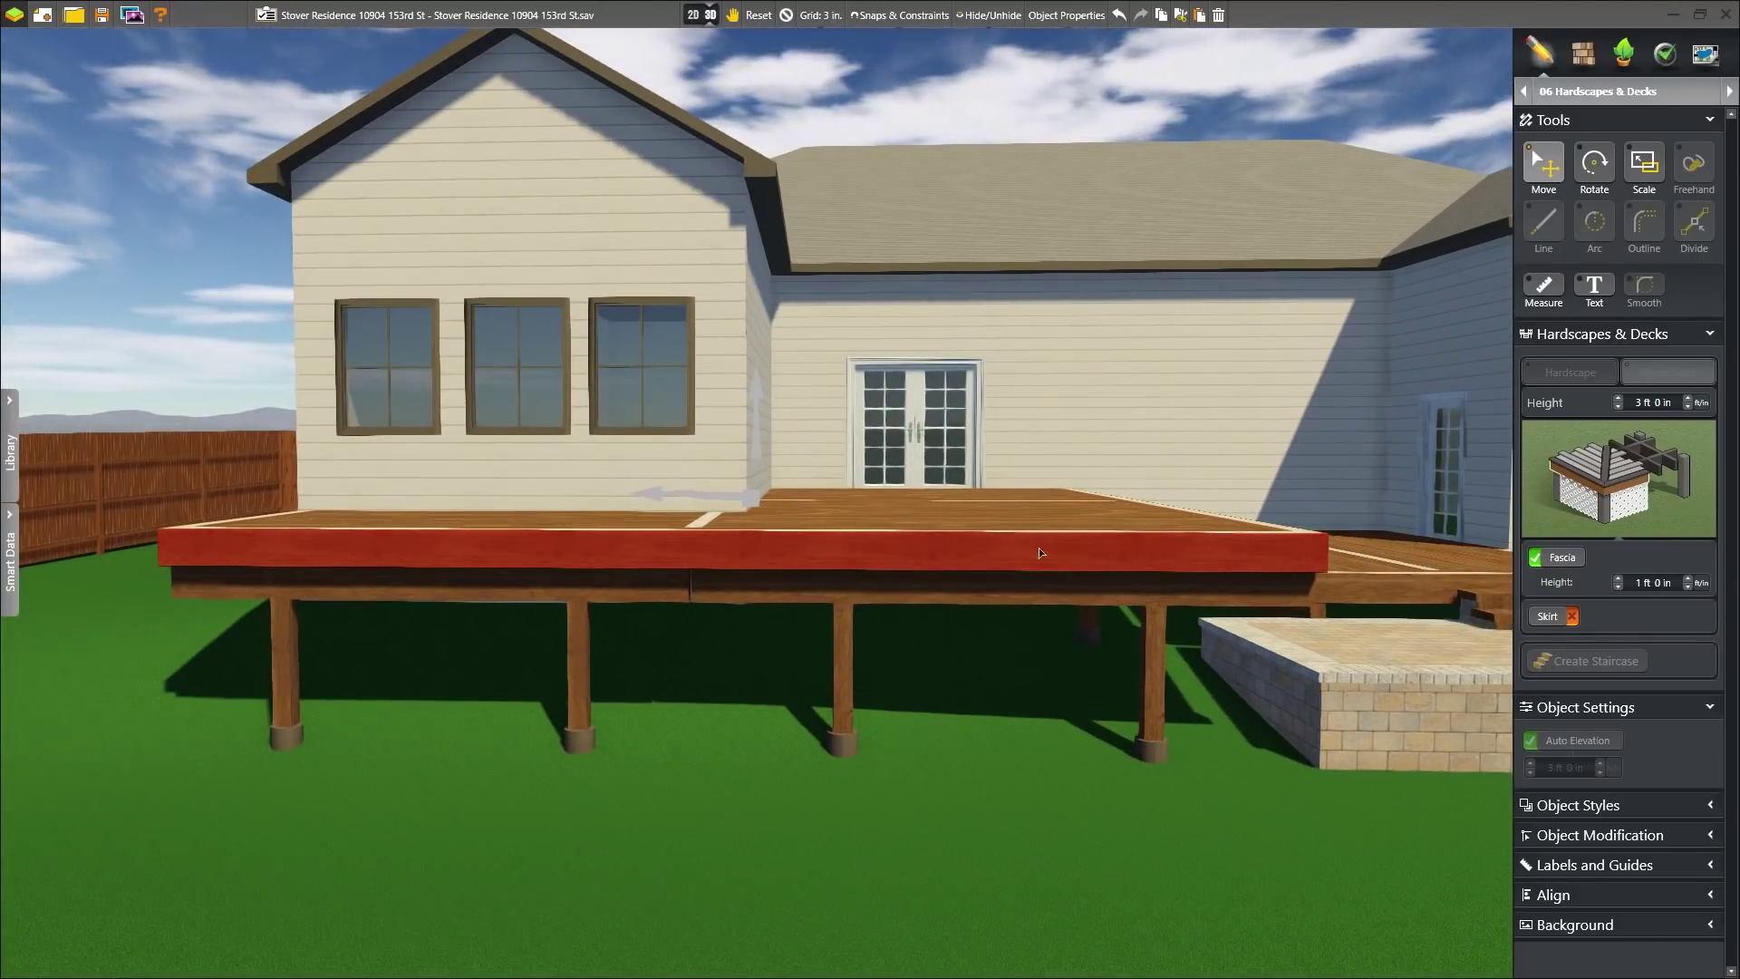
- Add a skirt under the deck, then toggle the middle deck's surface boards off and back on
left_click(1537, 622)
middle_click_drag(1010, 497, 1010, 632)
left_click(939, 619)
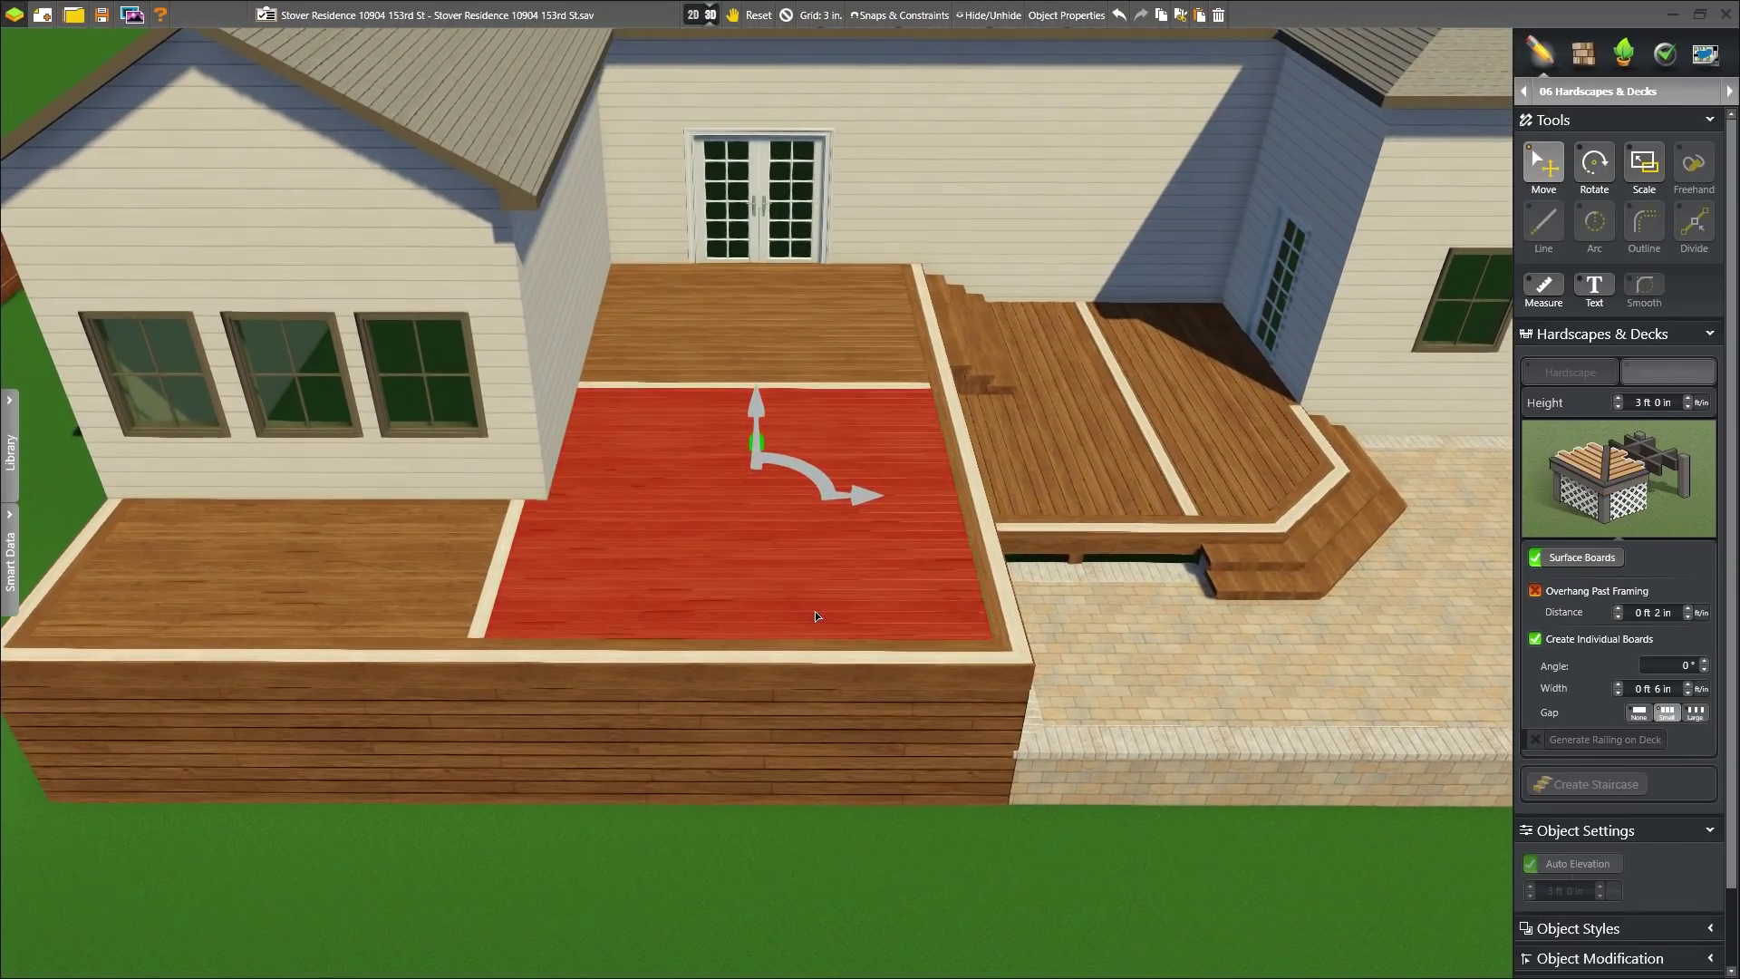
left_click(1571, 557)
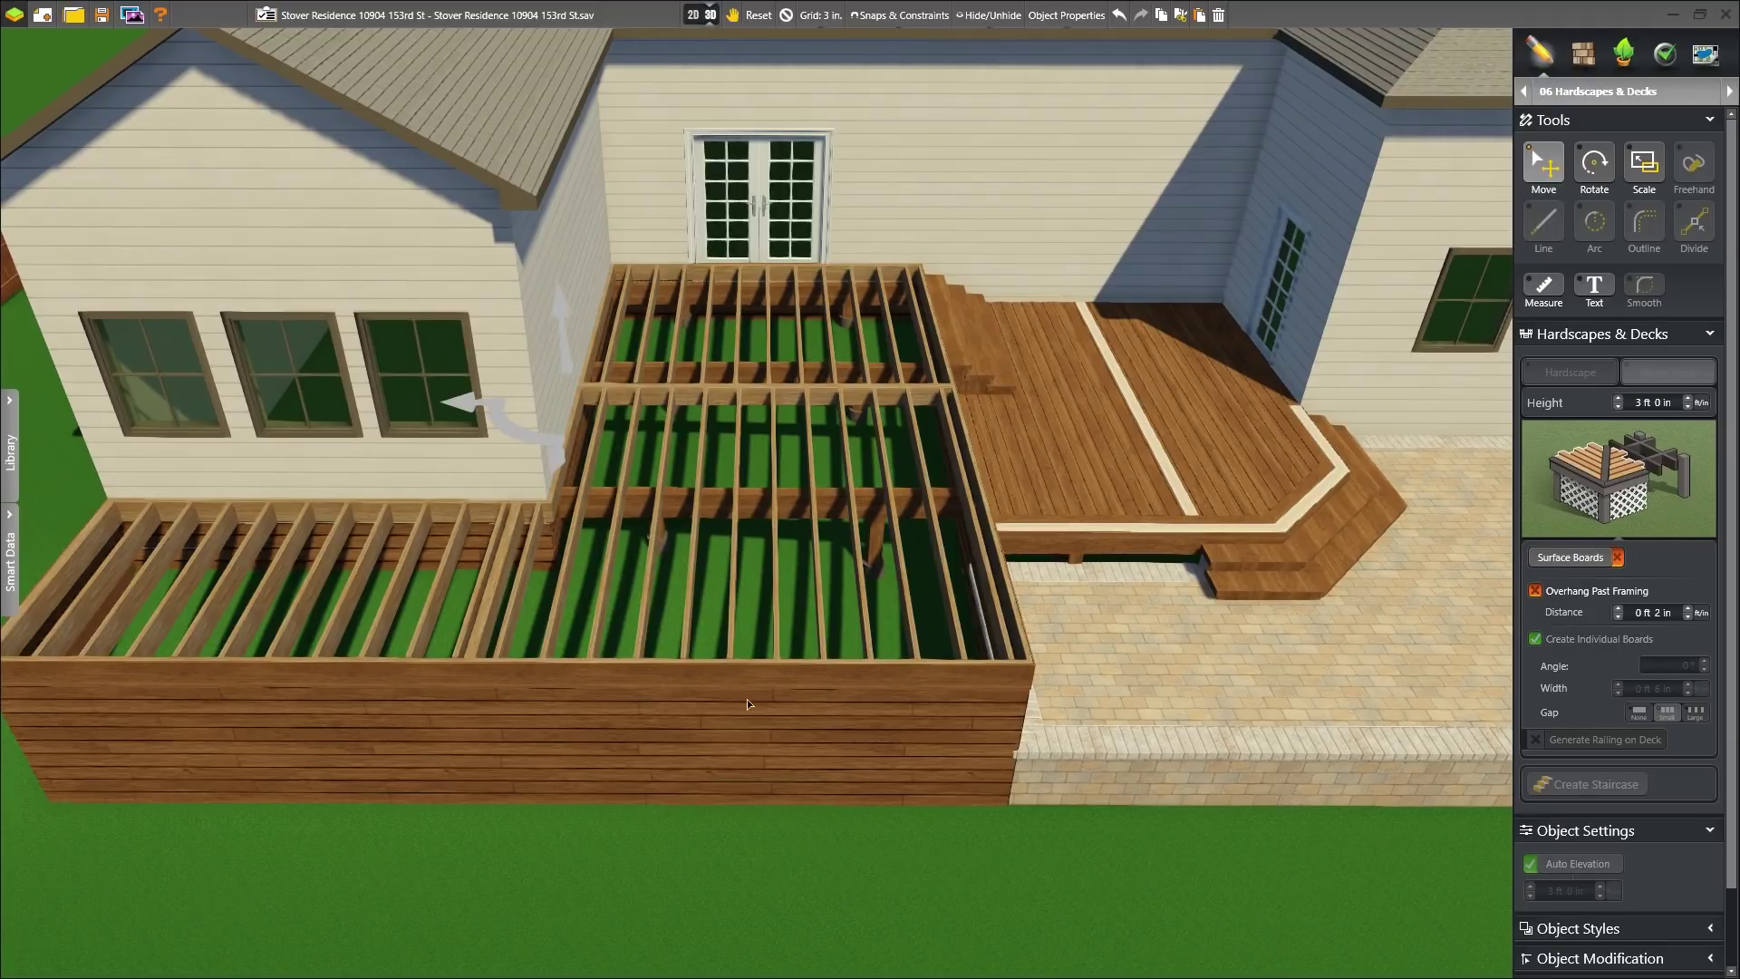
left_click(1571, 557)
- Set the lower right deck section's board angle to 45° and the narrow section's to 135°
left_click(1280, 481)
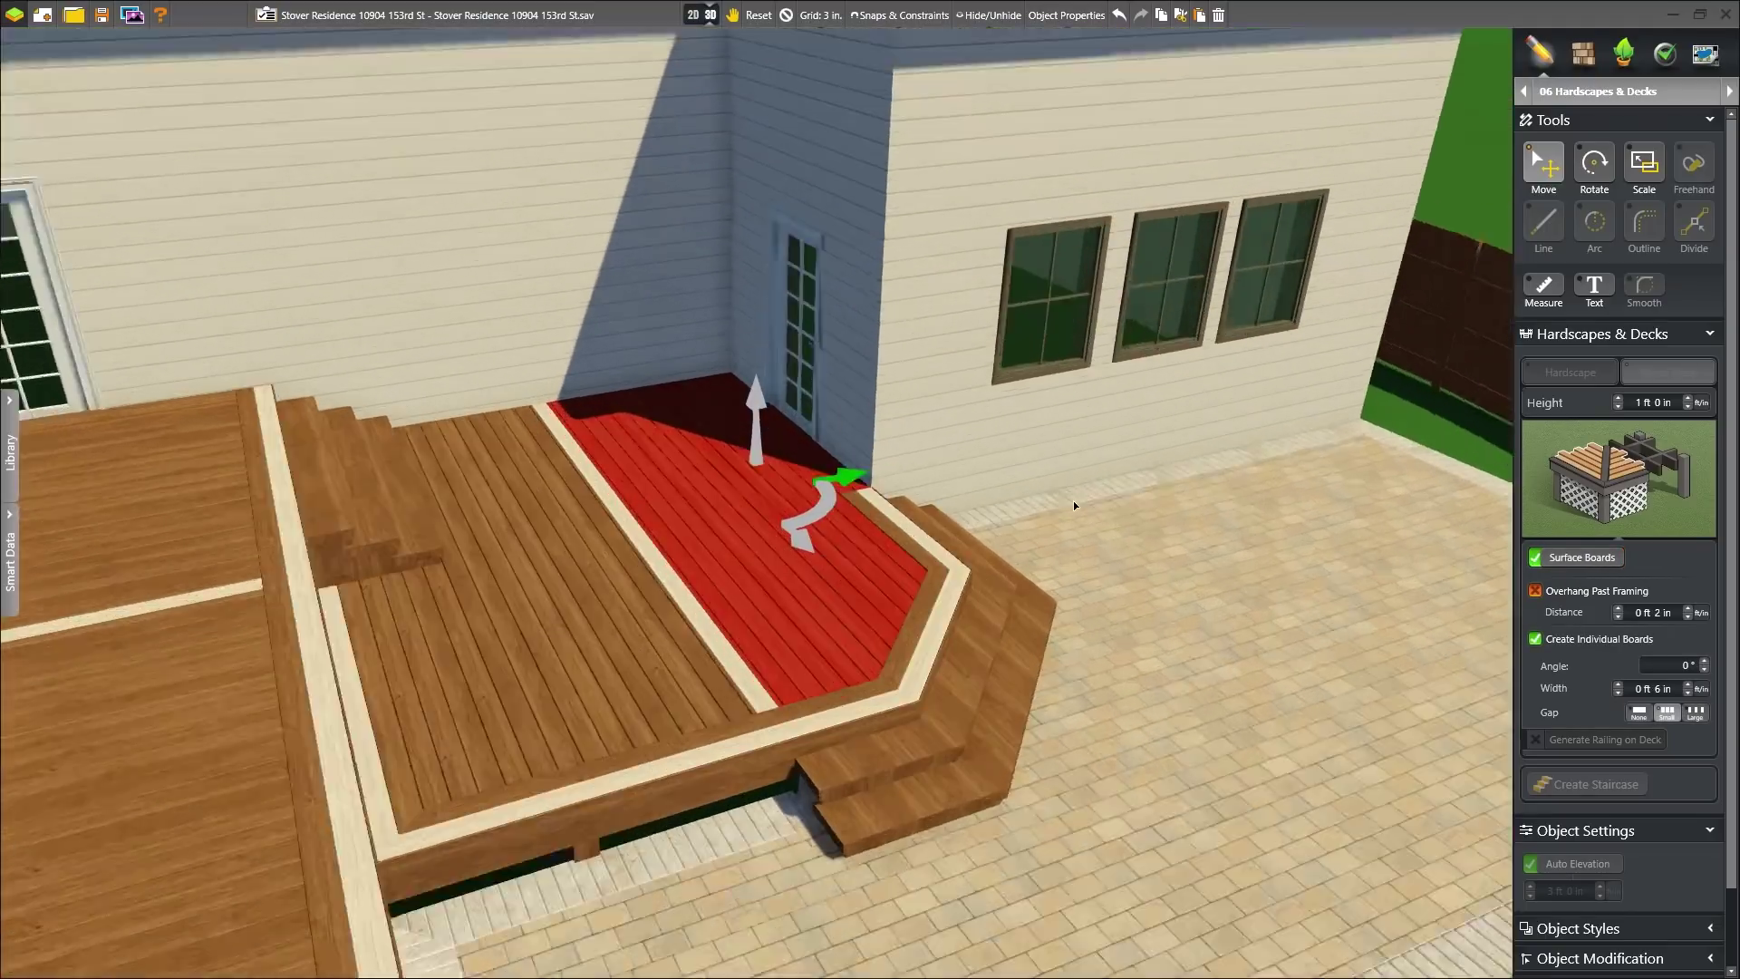
left_click(1683, 661)
type("45")
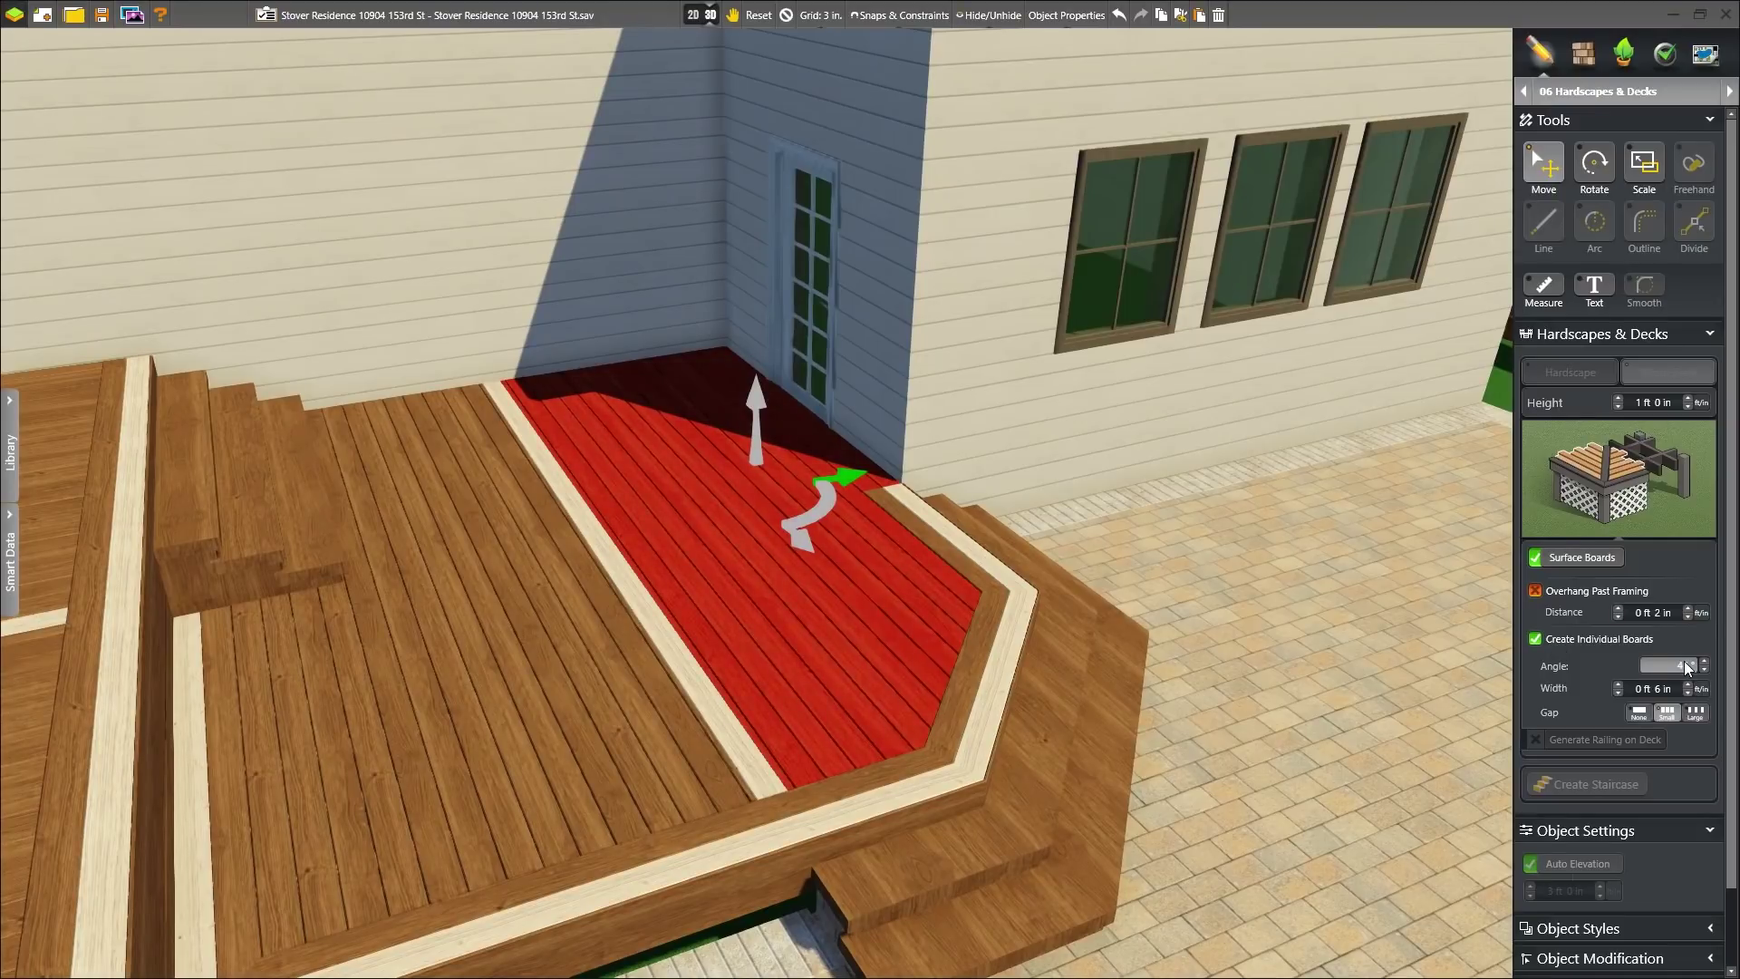
key("Return")
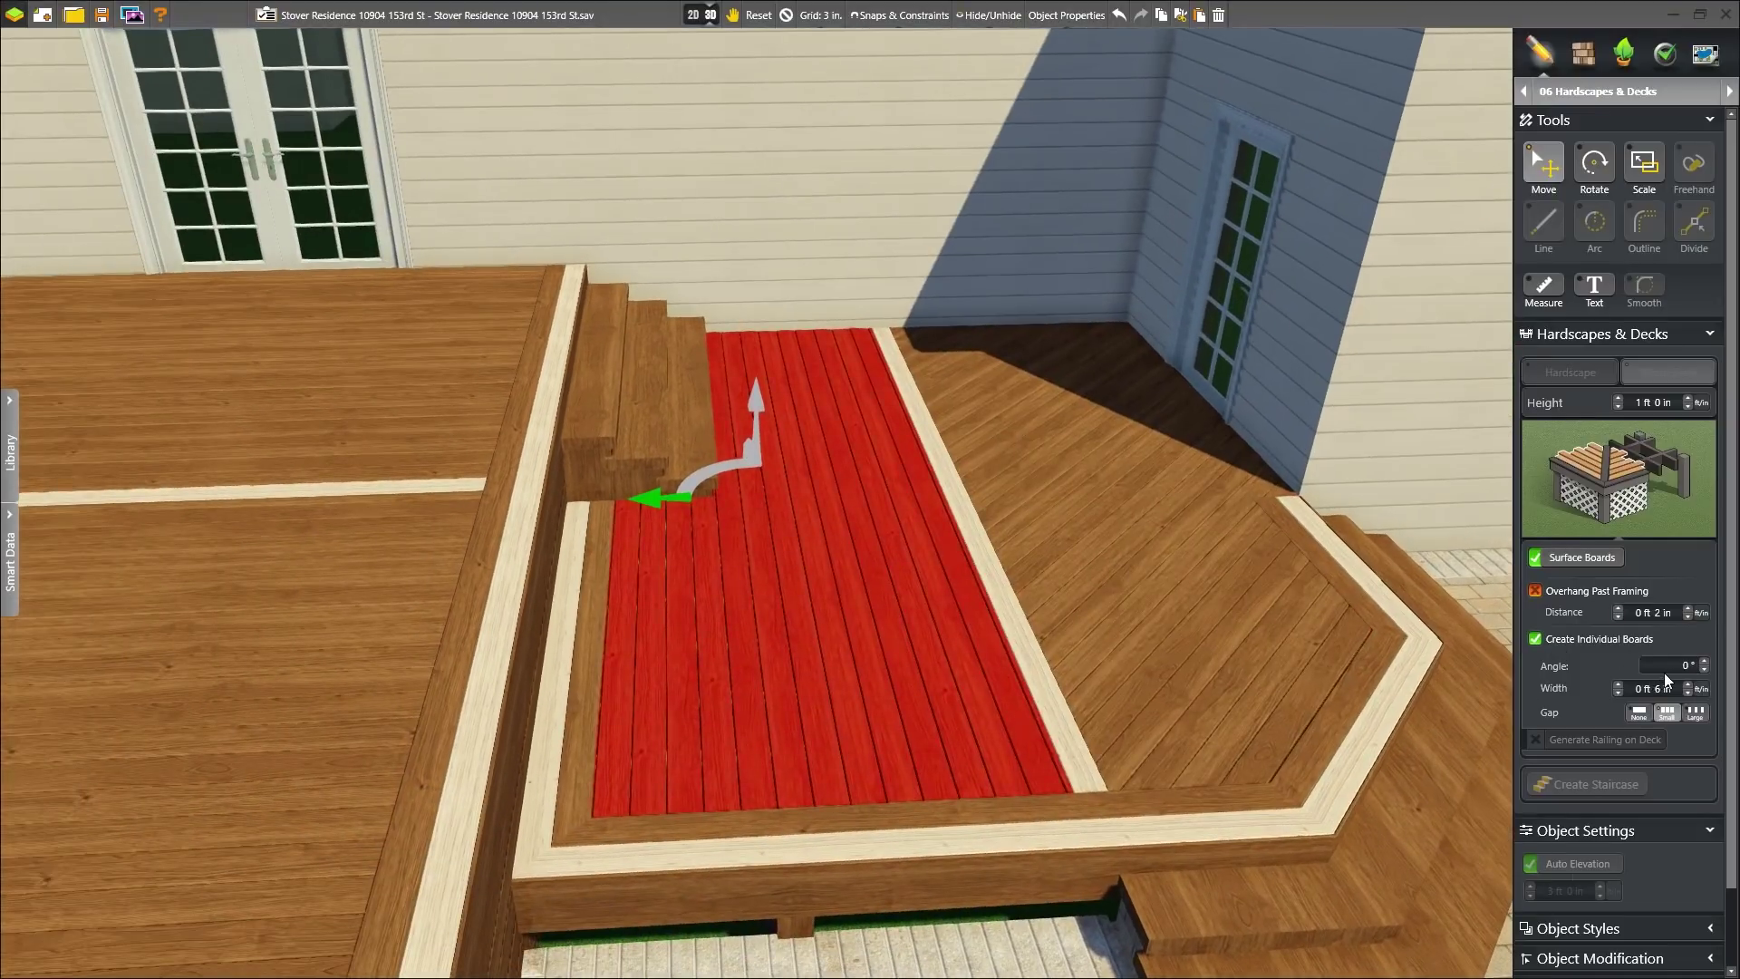
left_click(1671, 669)
type("135")
key("Return")
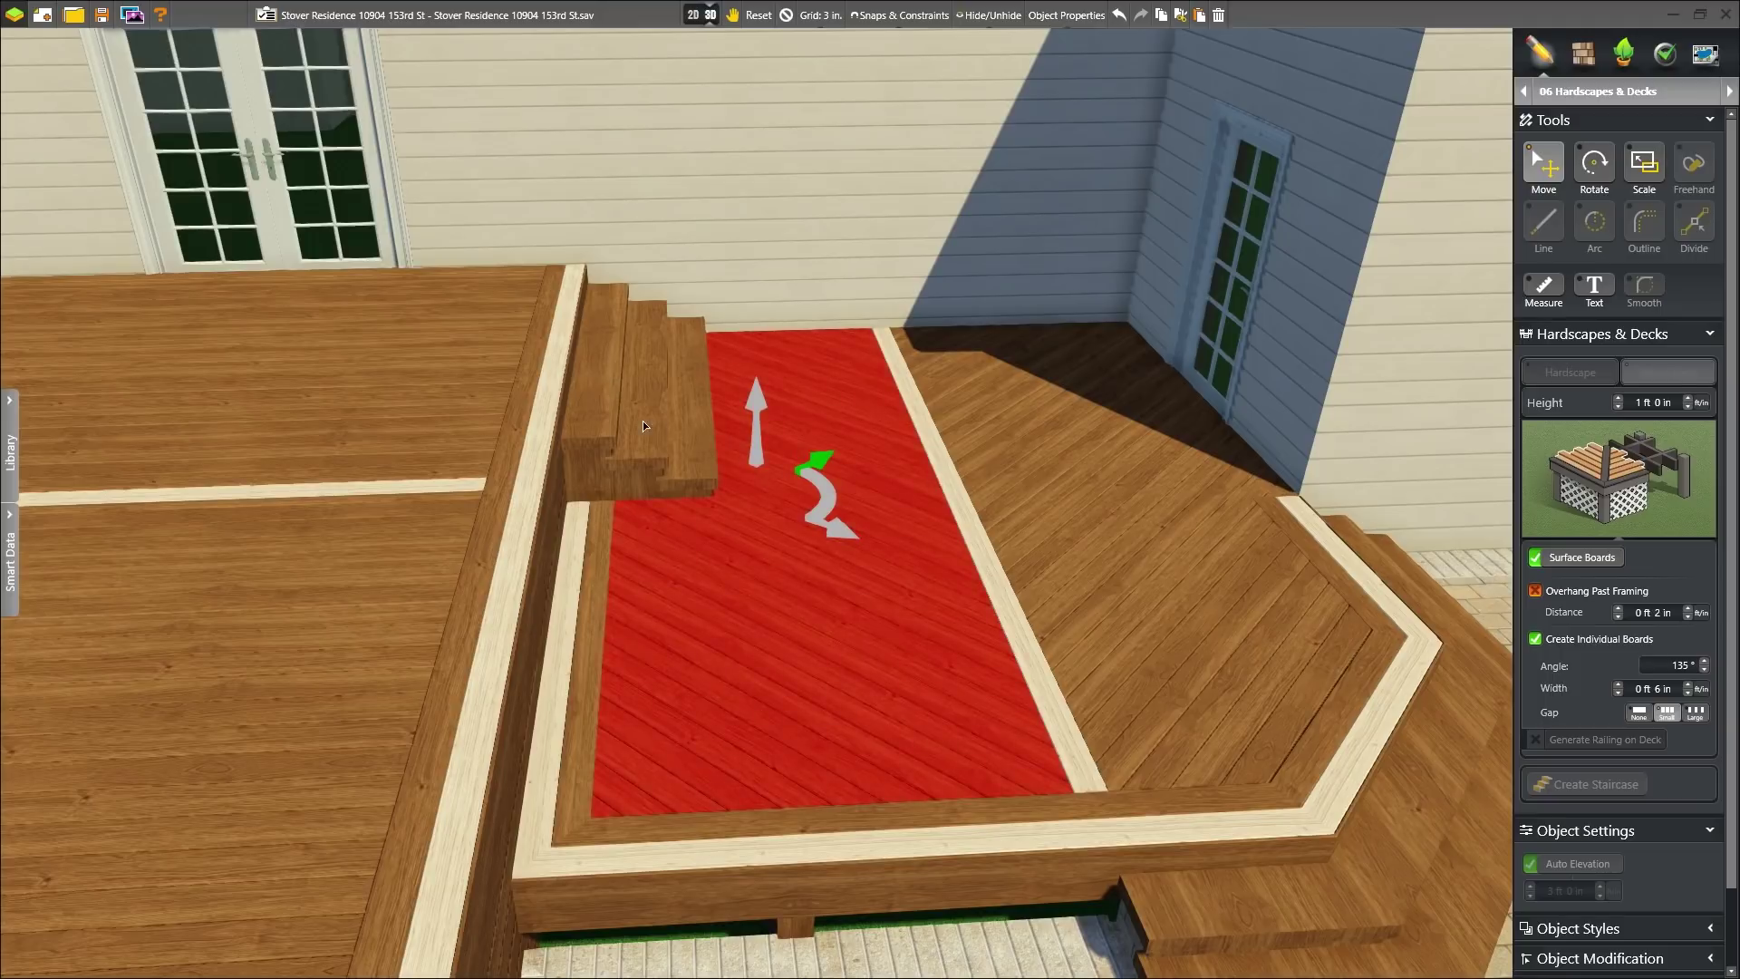
left_click(645, 426)
scroll(1712, 748, "down", 5)
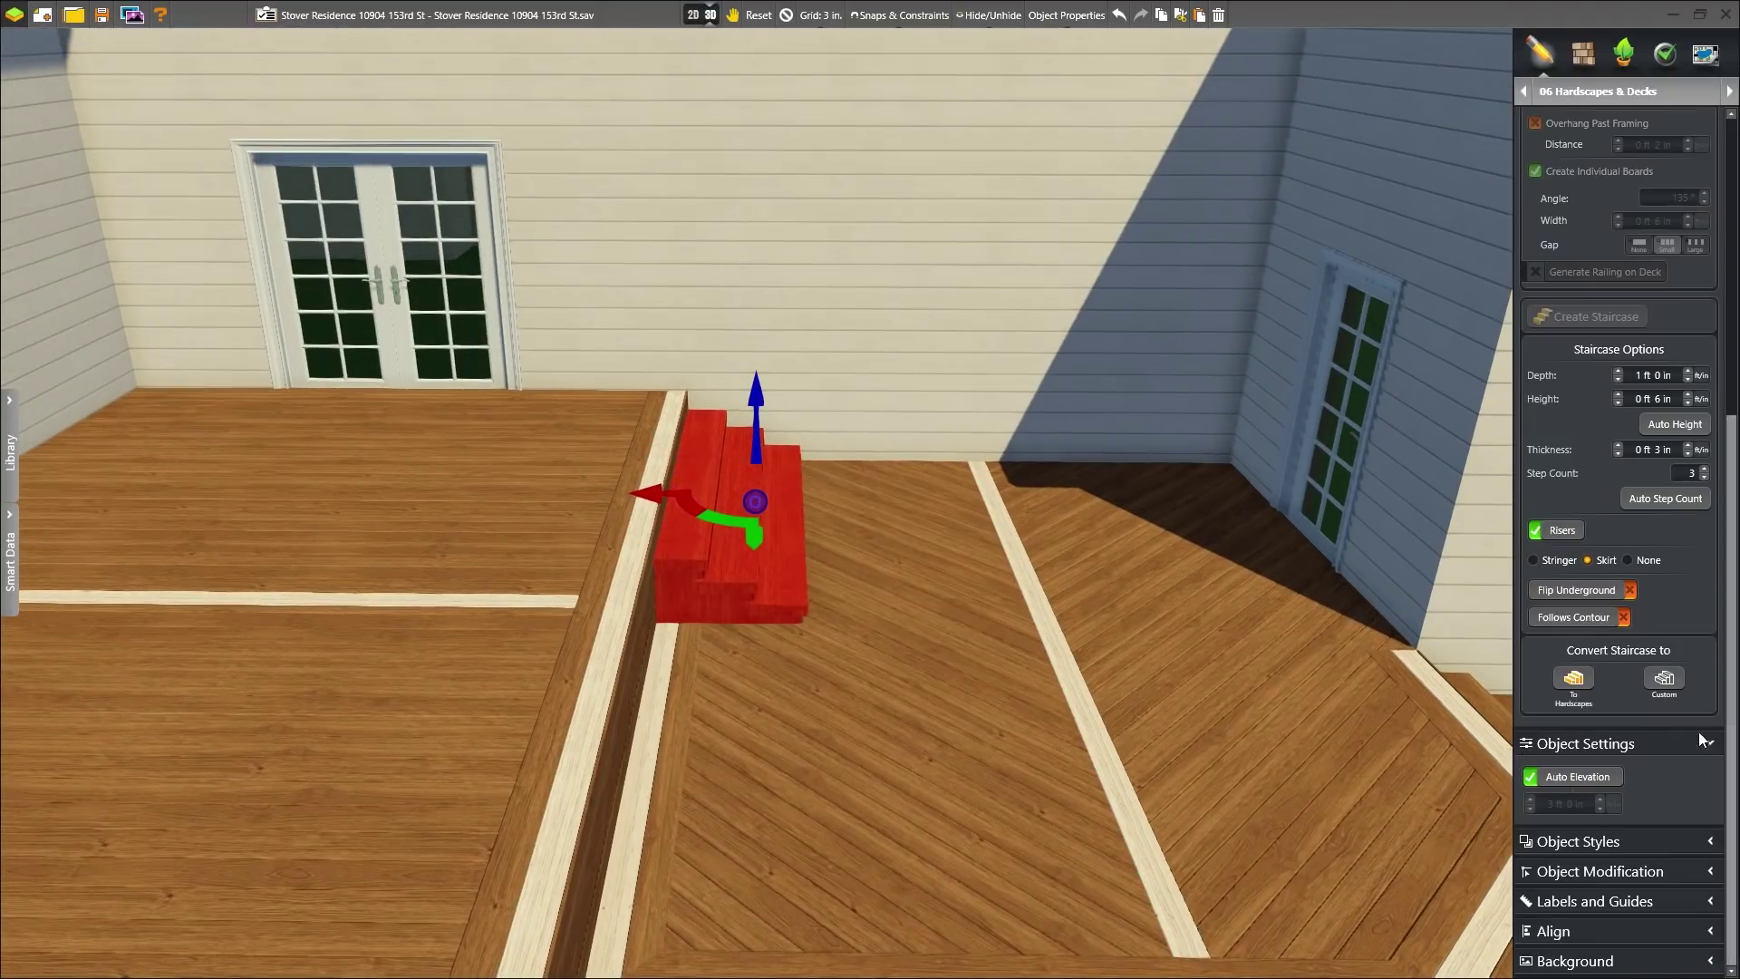
- Switch the small staircase from a skirt to open stringers and view the whole deck
left_click(1561, 560)
key("Escape")
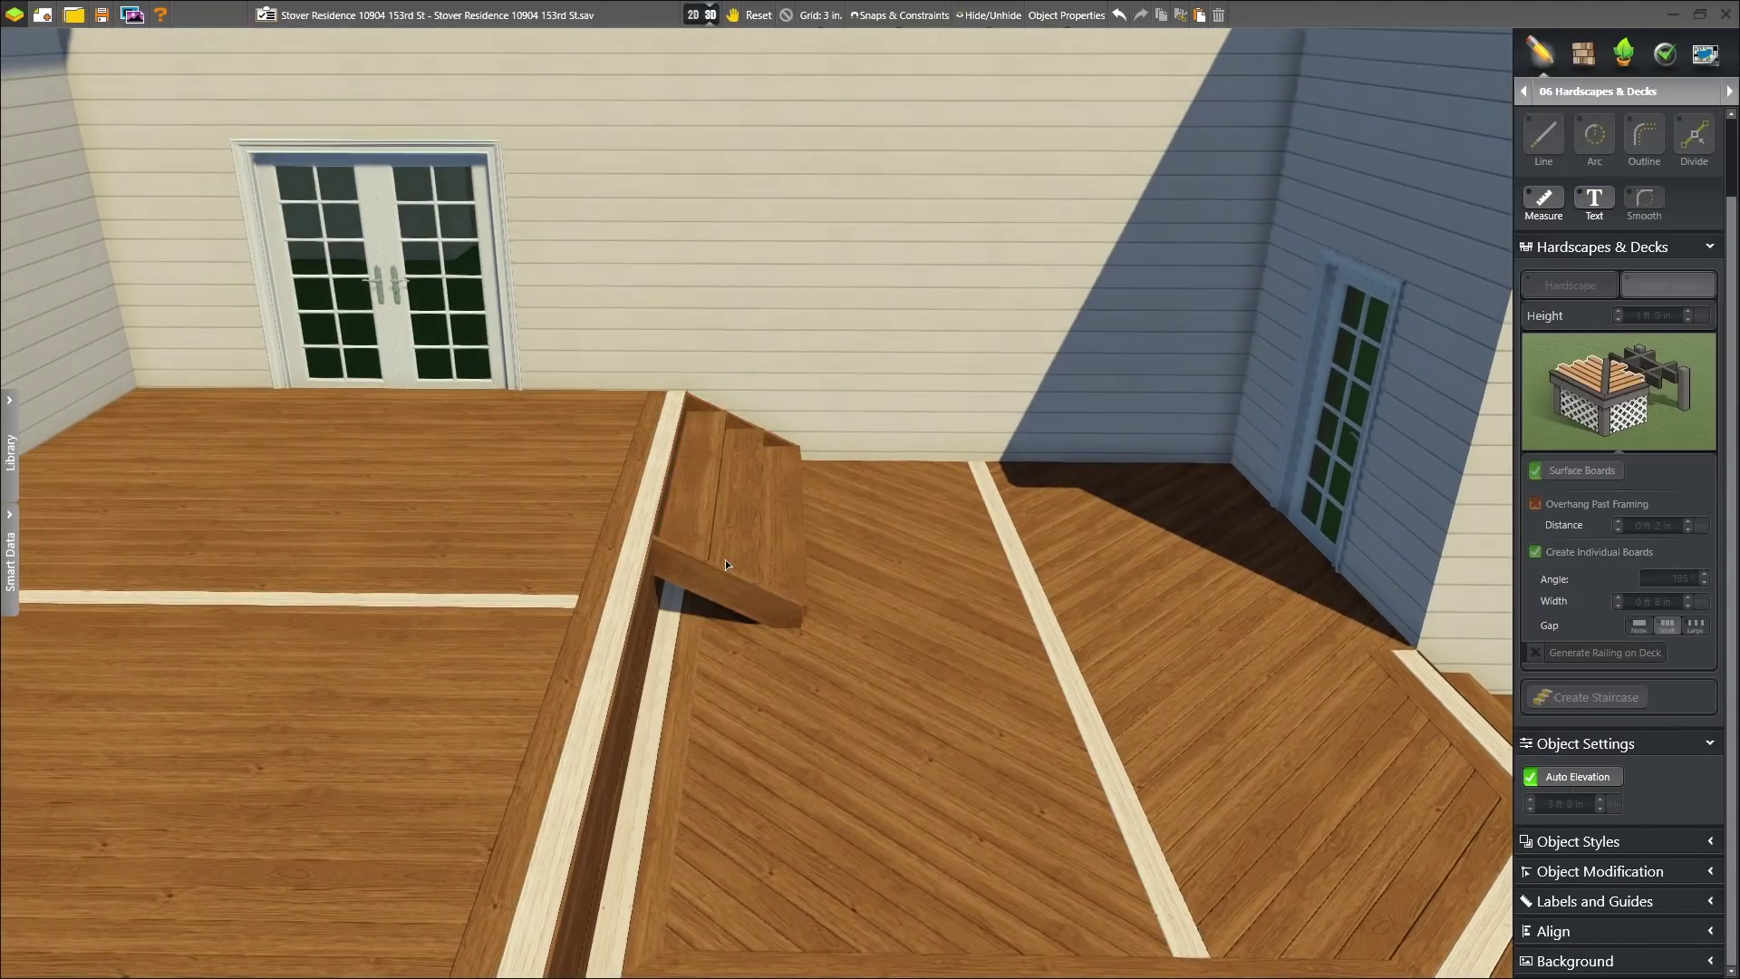
middle_click_drag(725, 558, 562, 537)
scroll(560, 537, "down", 5)
middle_click_drag(497, 626, 797, 609)
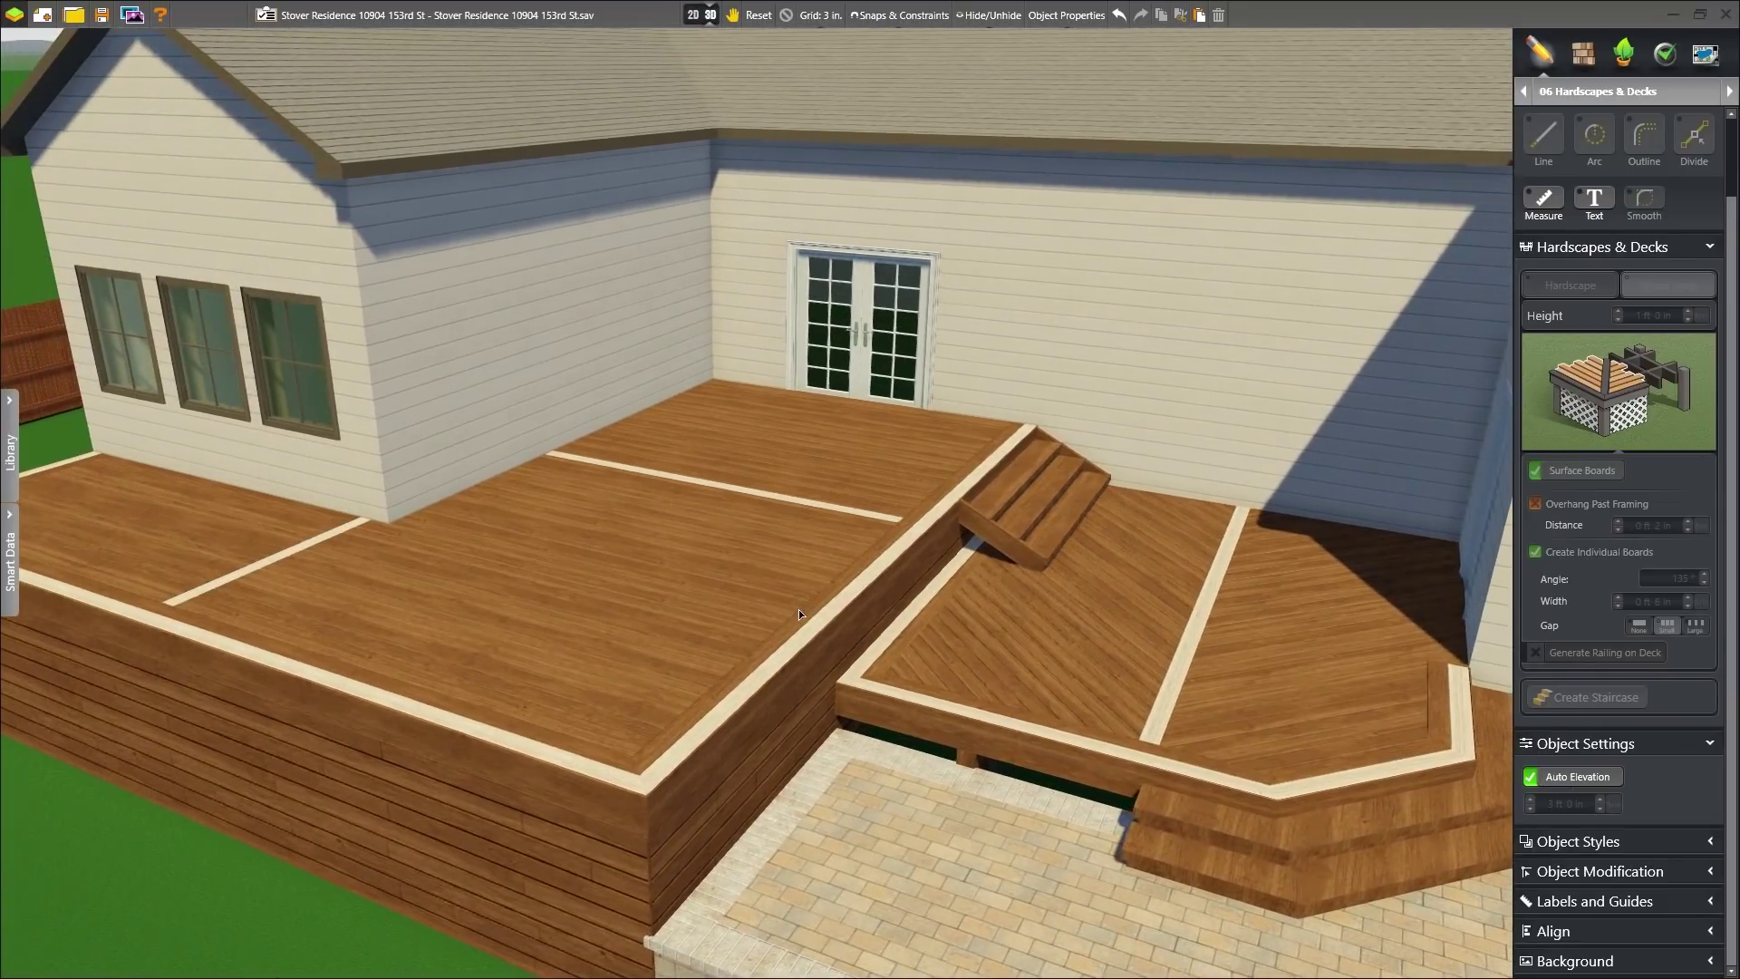
scroll(801, 638, "down", 1)
scroll(800, 637, "down", 2)
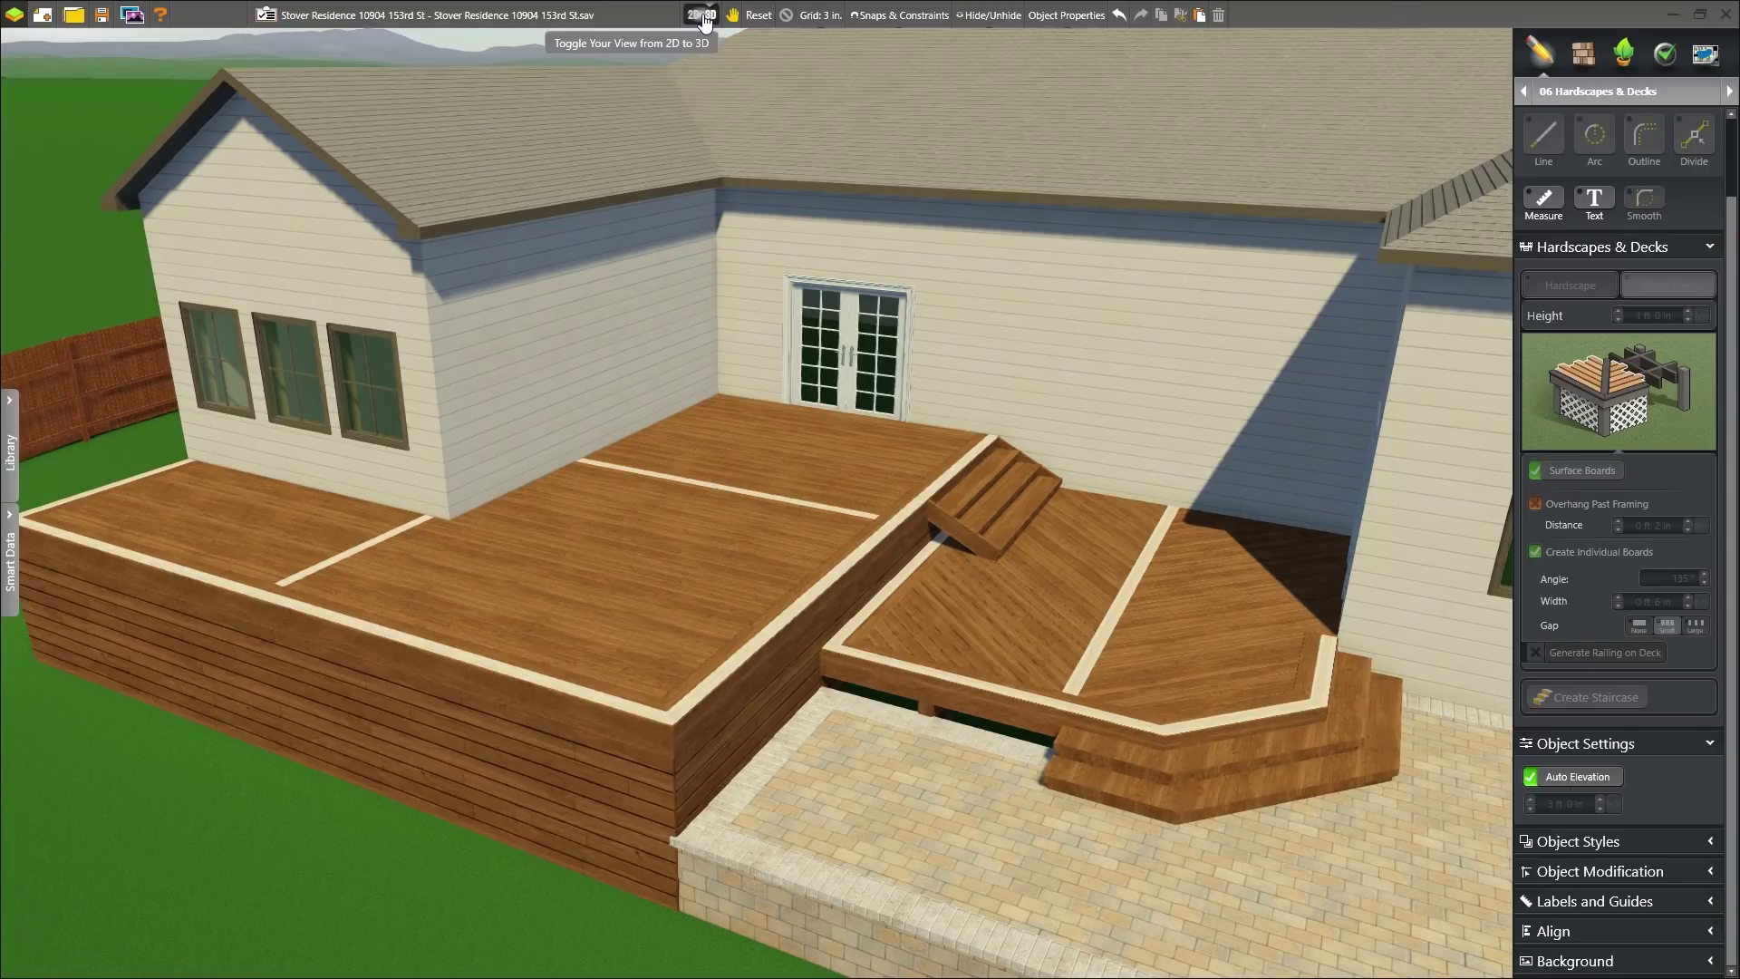
left_click(702, 17)
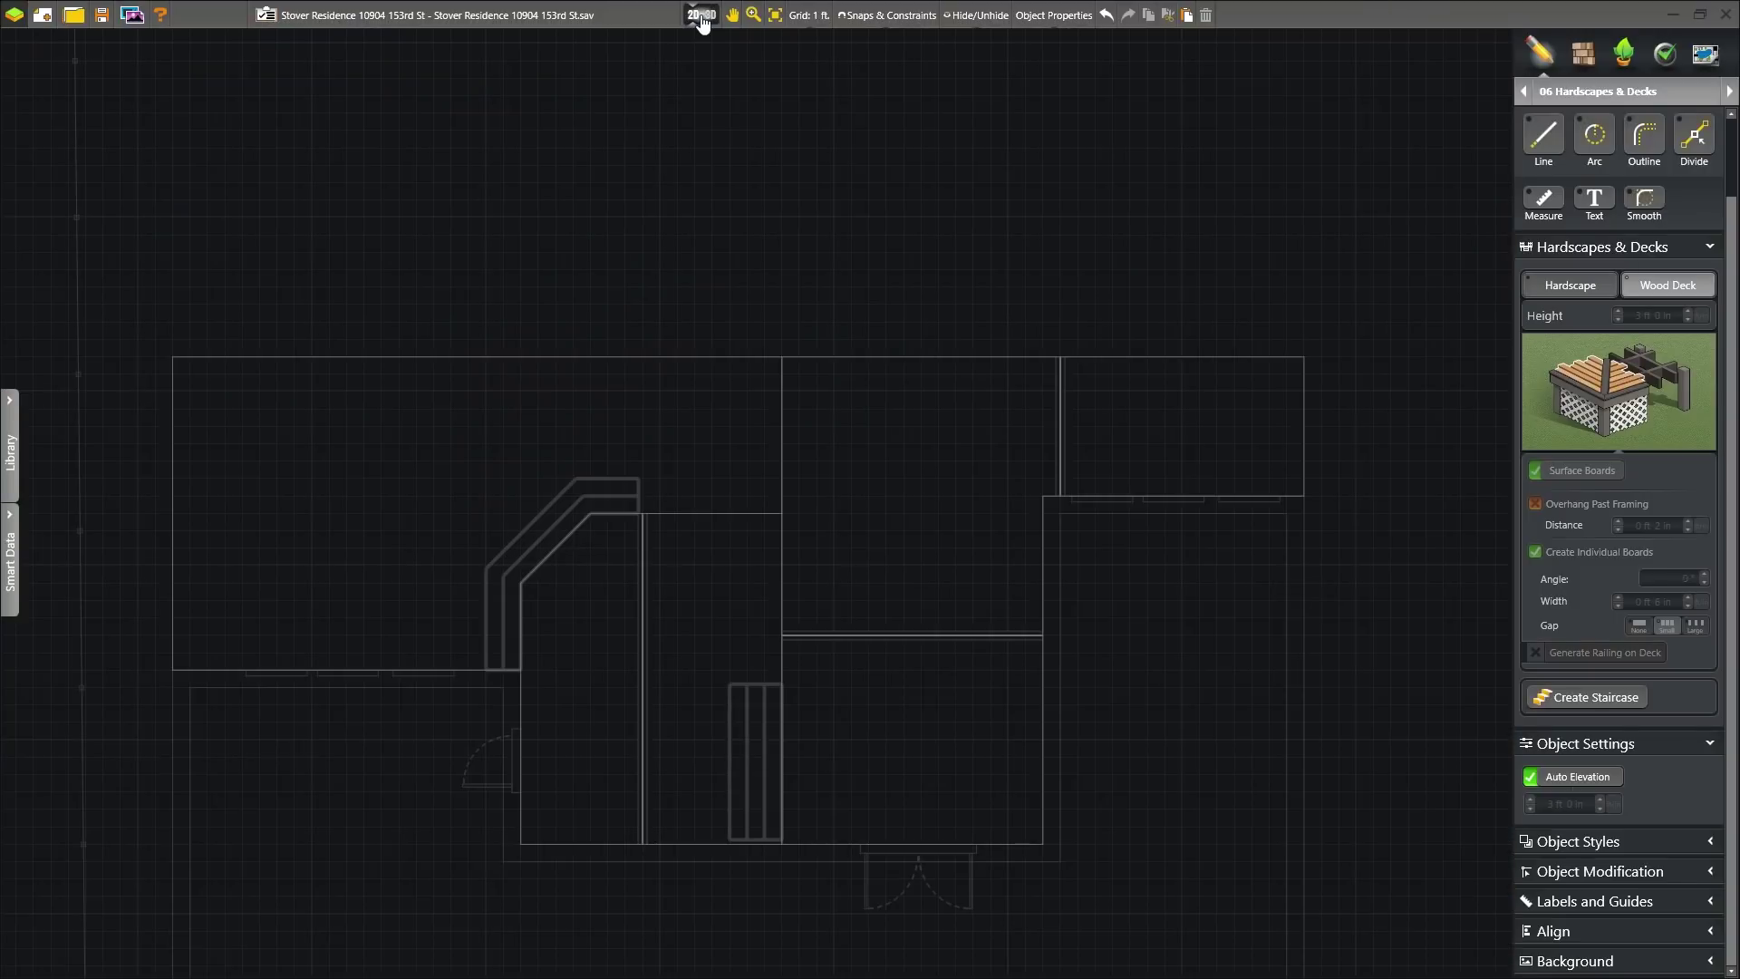
- Generate railing along the raised deck's edges and check it in 3D
left_click(1263, 379)
left_click(1592, 654)
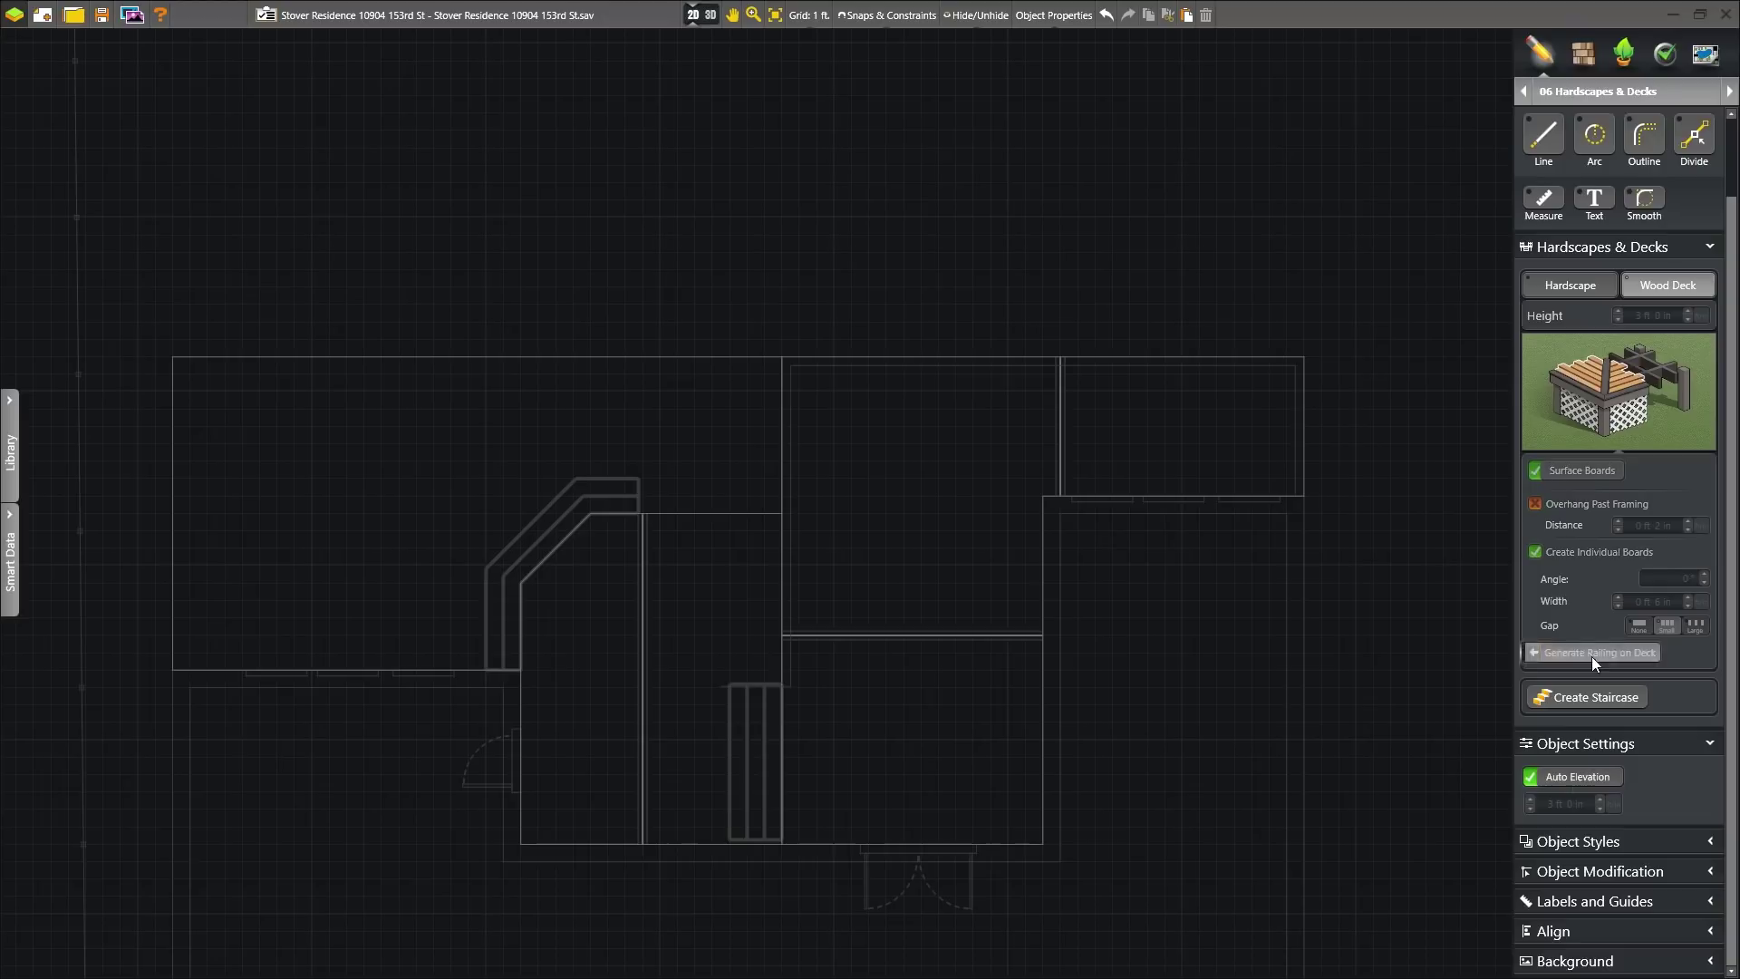
left_click(703, 17)
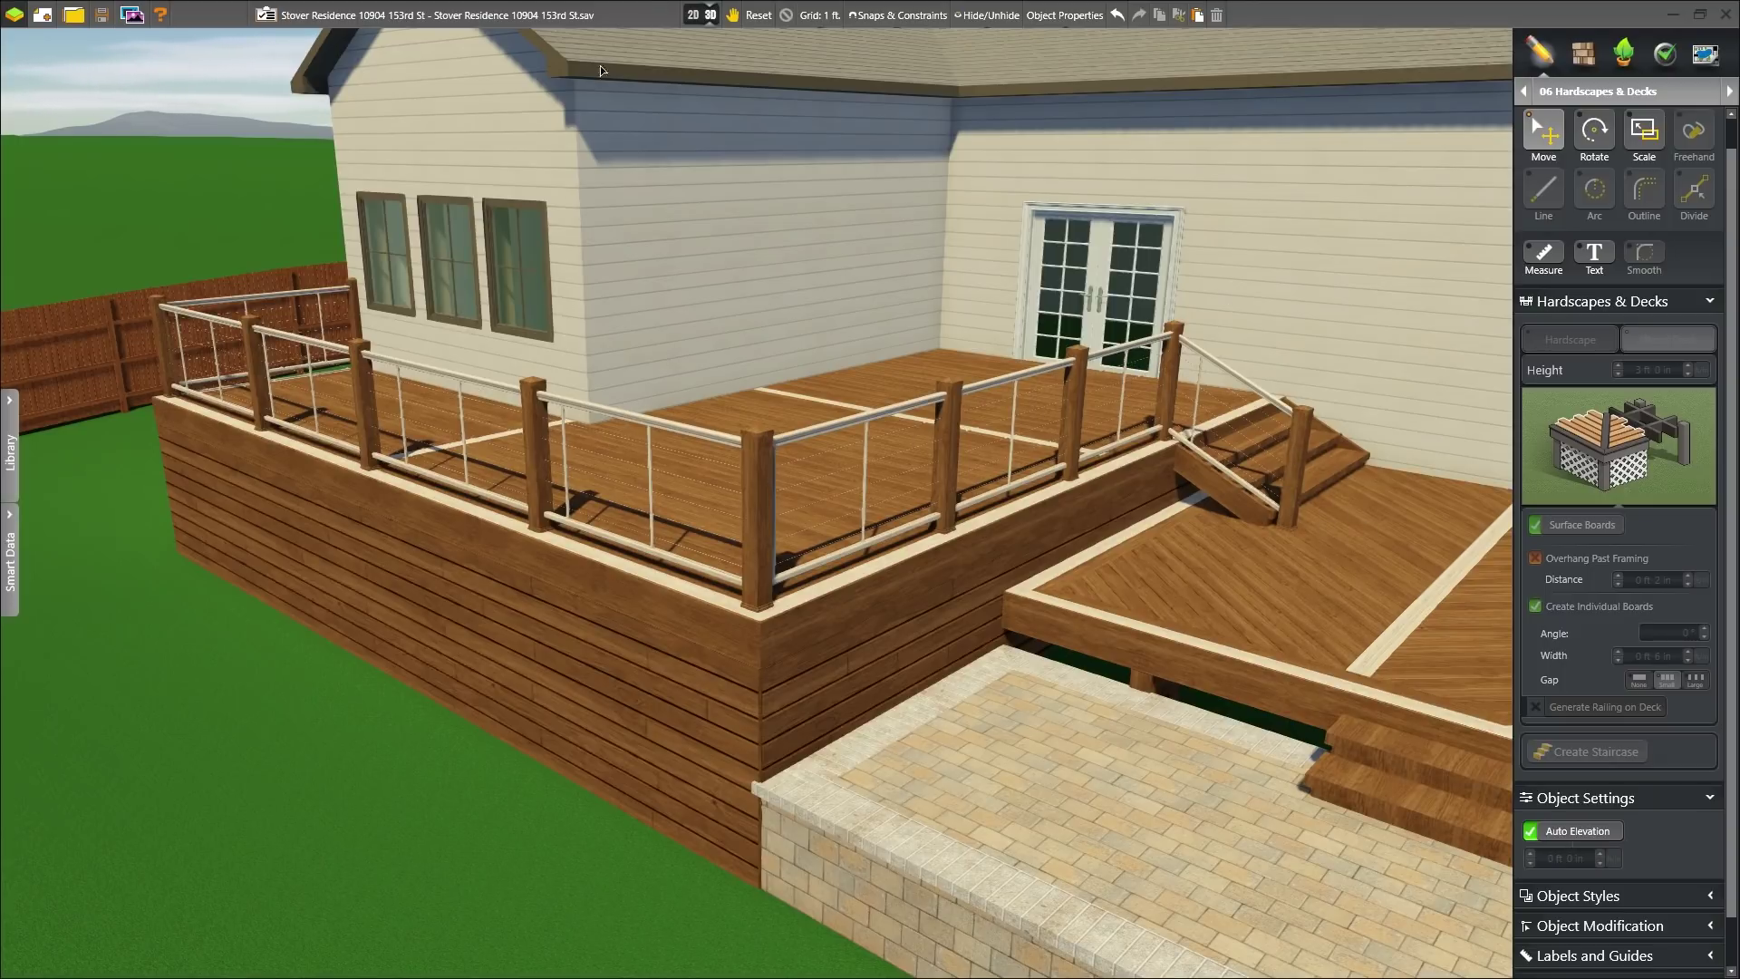
left_click(711, 15)
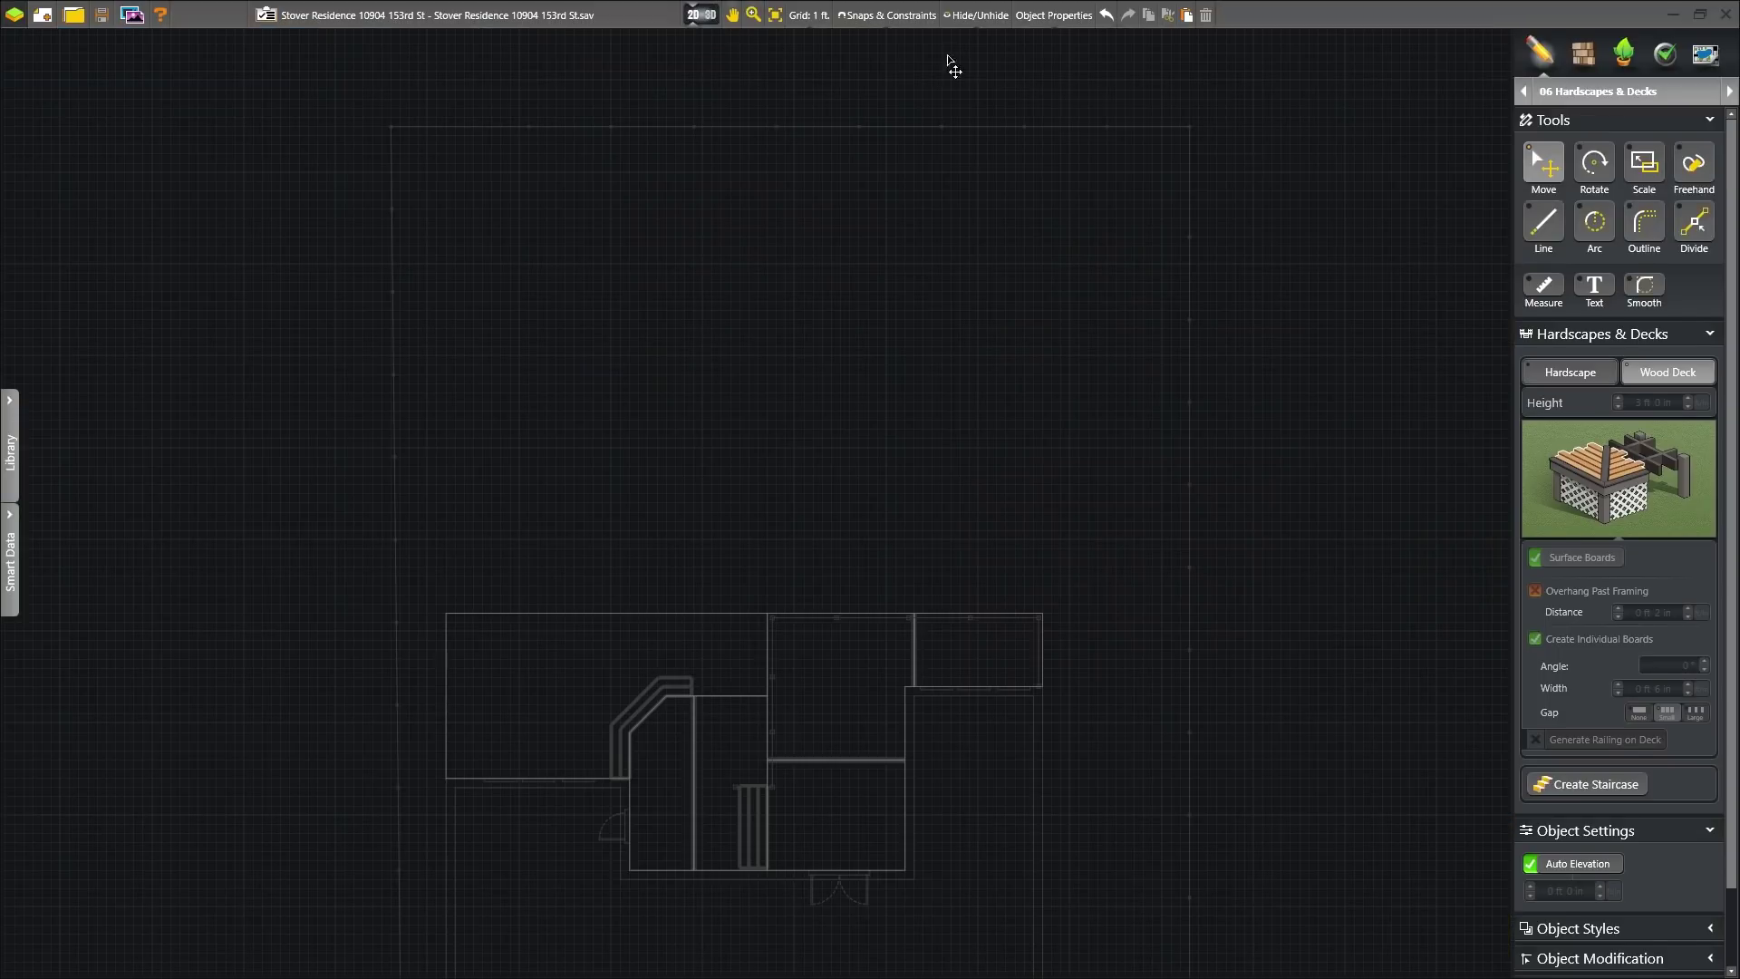
- In 07 Planters, outline an 87' bed along the fence and draw a freehand wavy front edge
left_click(1729, 90)
left_click(1643, 240)
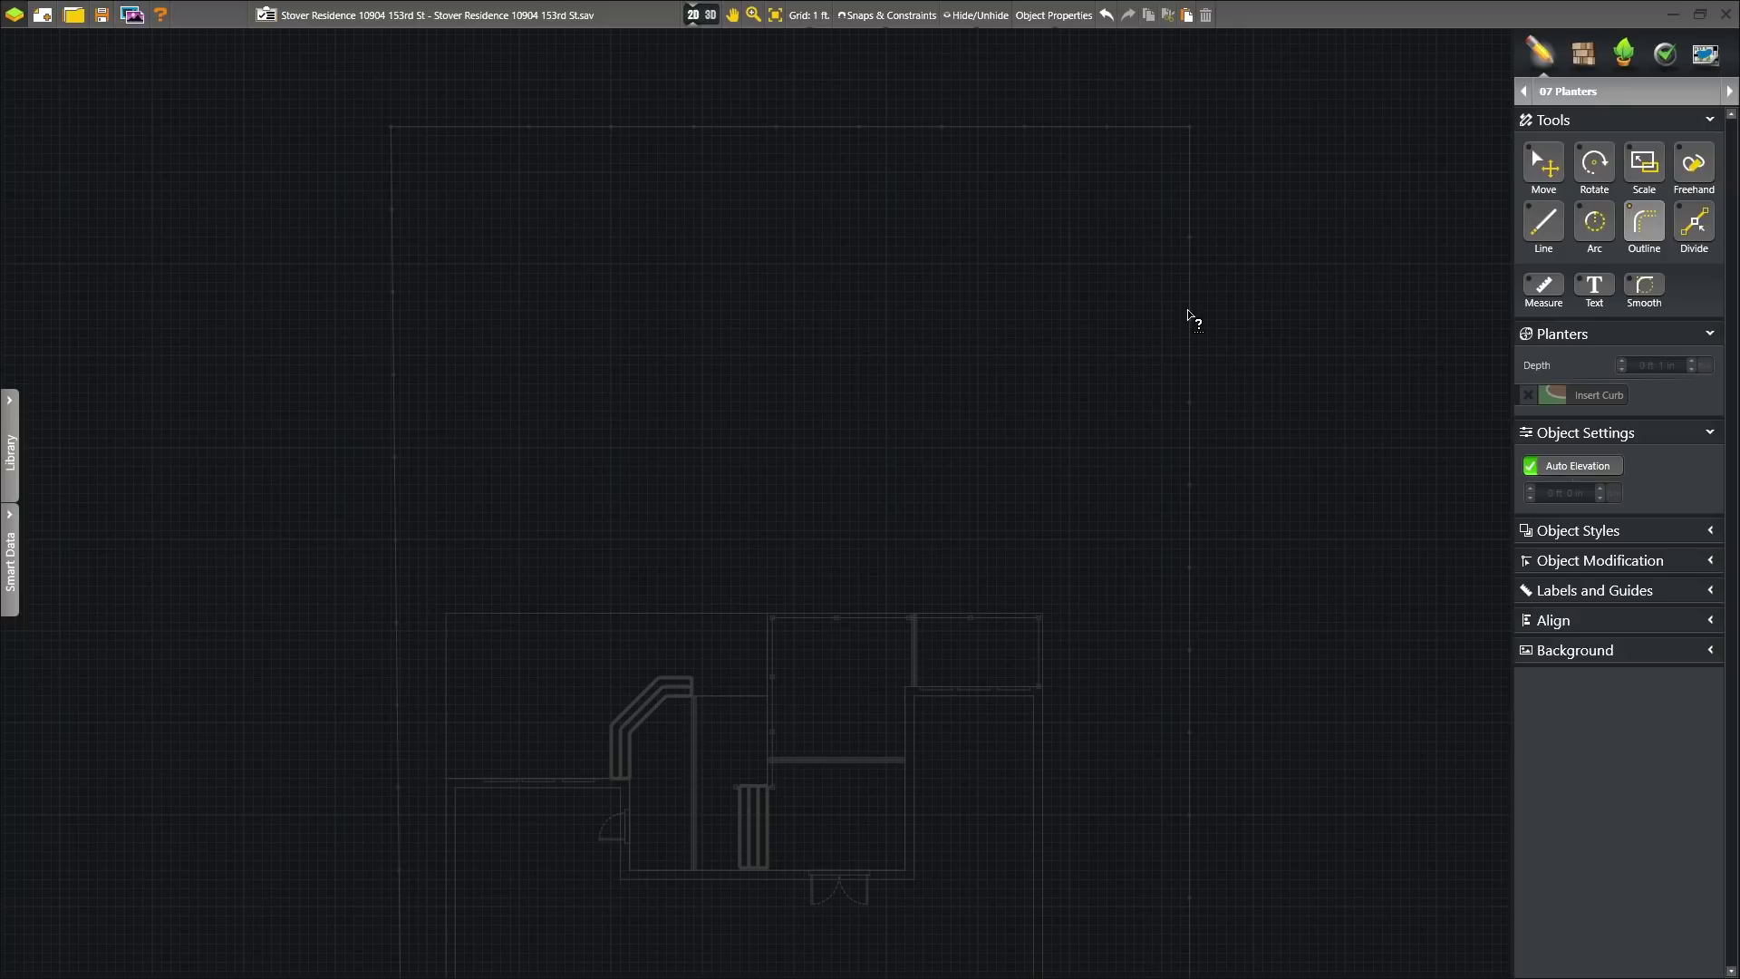
left_click(1189, 312)
left_click(1189, 127)
left_click(391, 127)
double_click(392, 310)
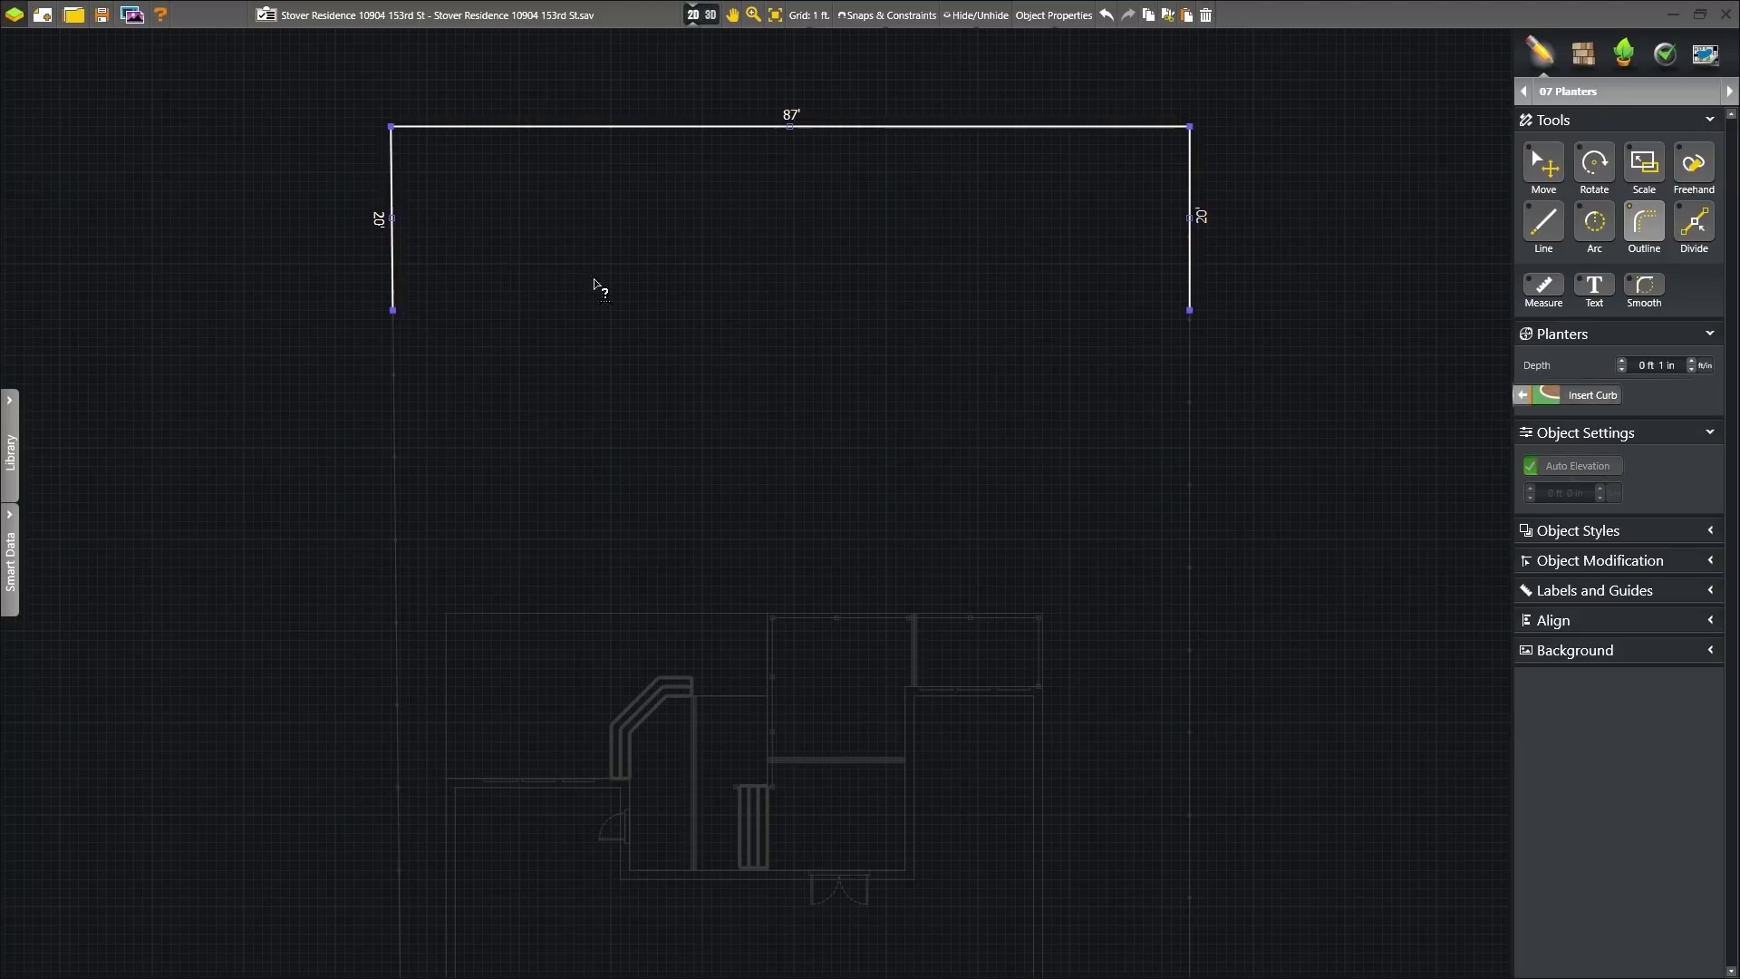
left_click(1706, 168)
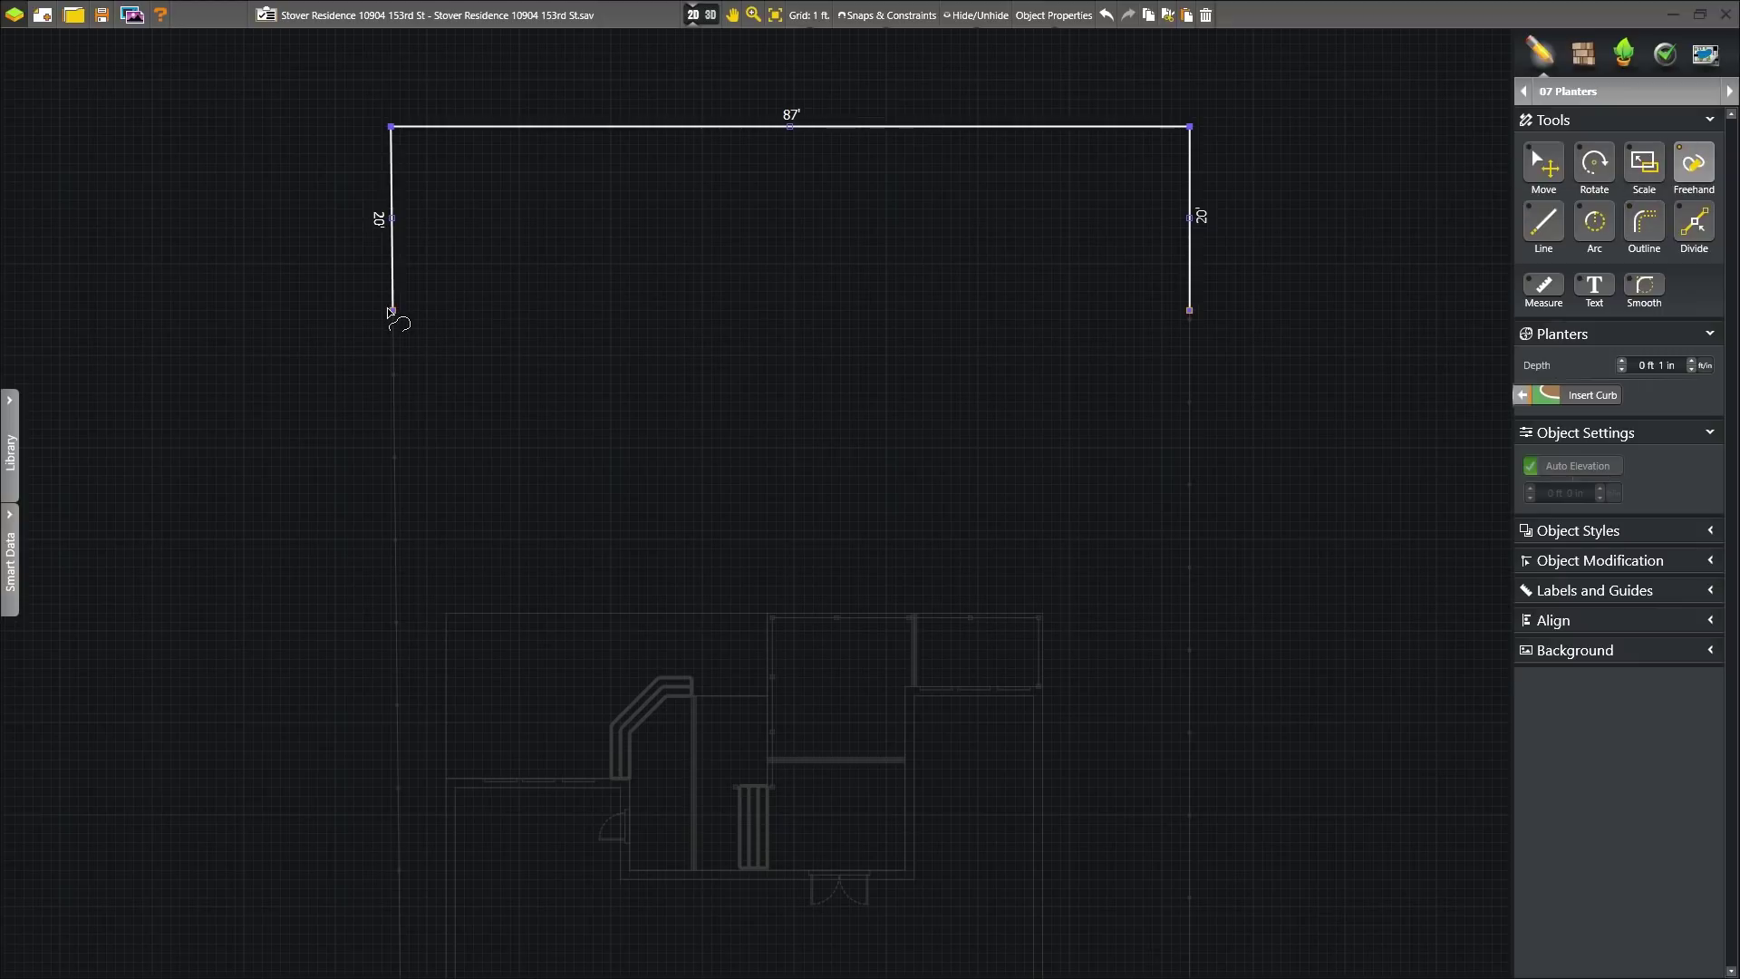
mouse_move(392, 310)
left_mouse_down()
mouse_move(498, 332)
mouse_move(699, 256)
mouse_move(891, 247)
mouse_move(1113, 328)
mouse_move(1190, 310)
left_mouse_up()
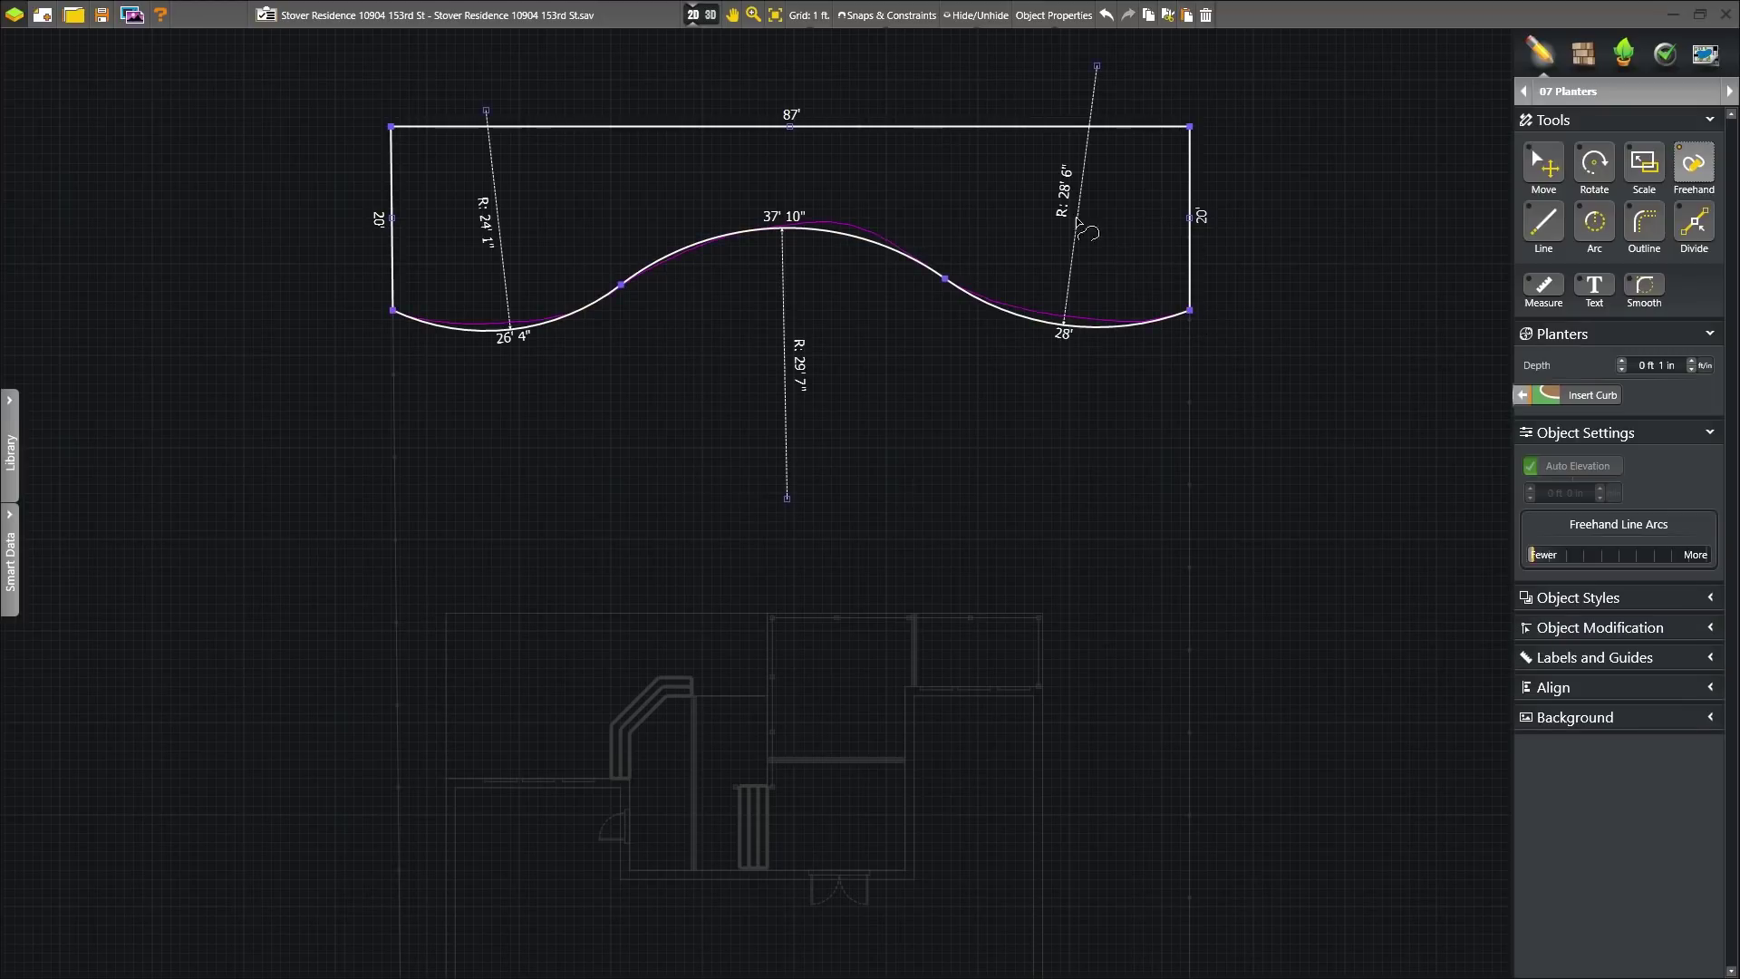
left_click(710, 15)
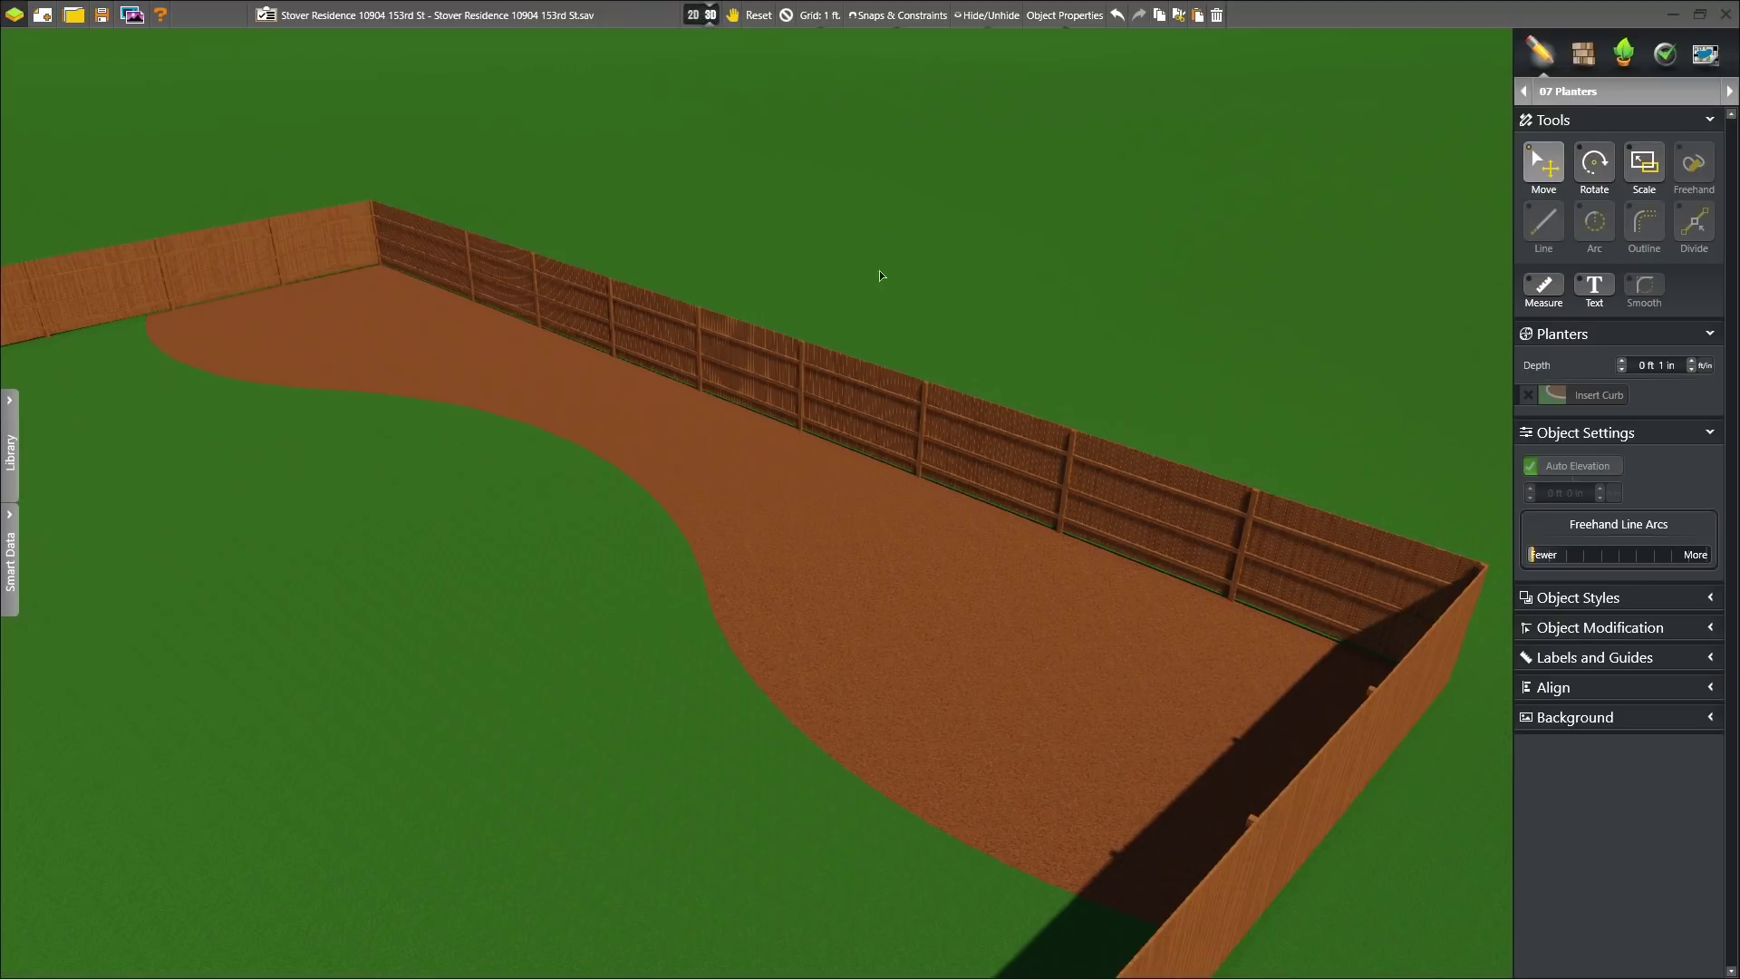
left_click(711, 19)
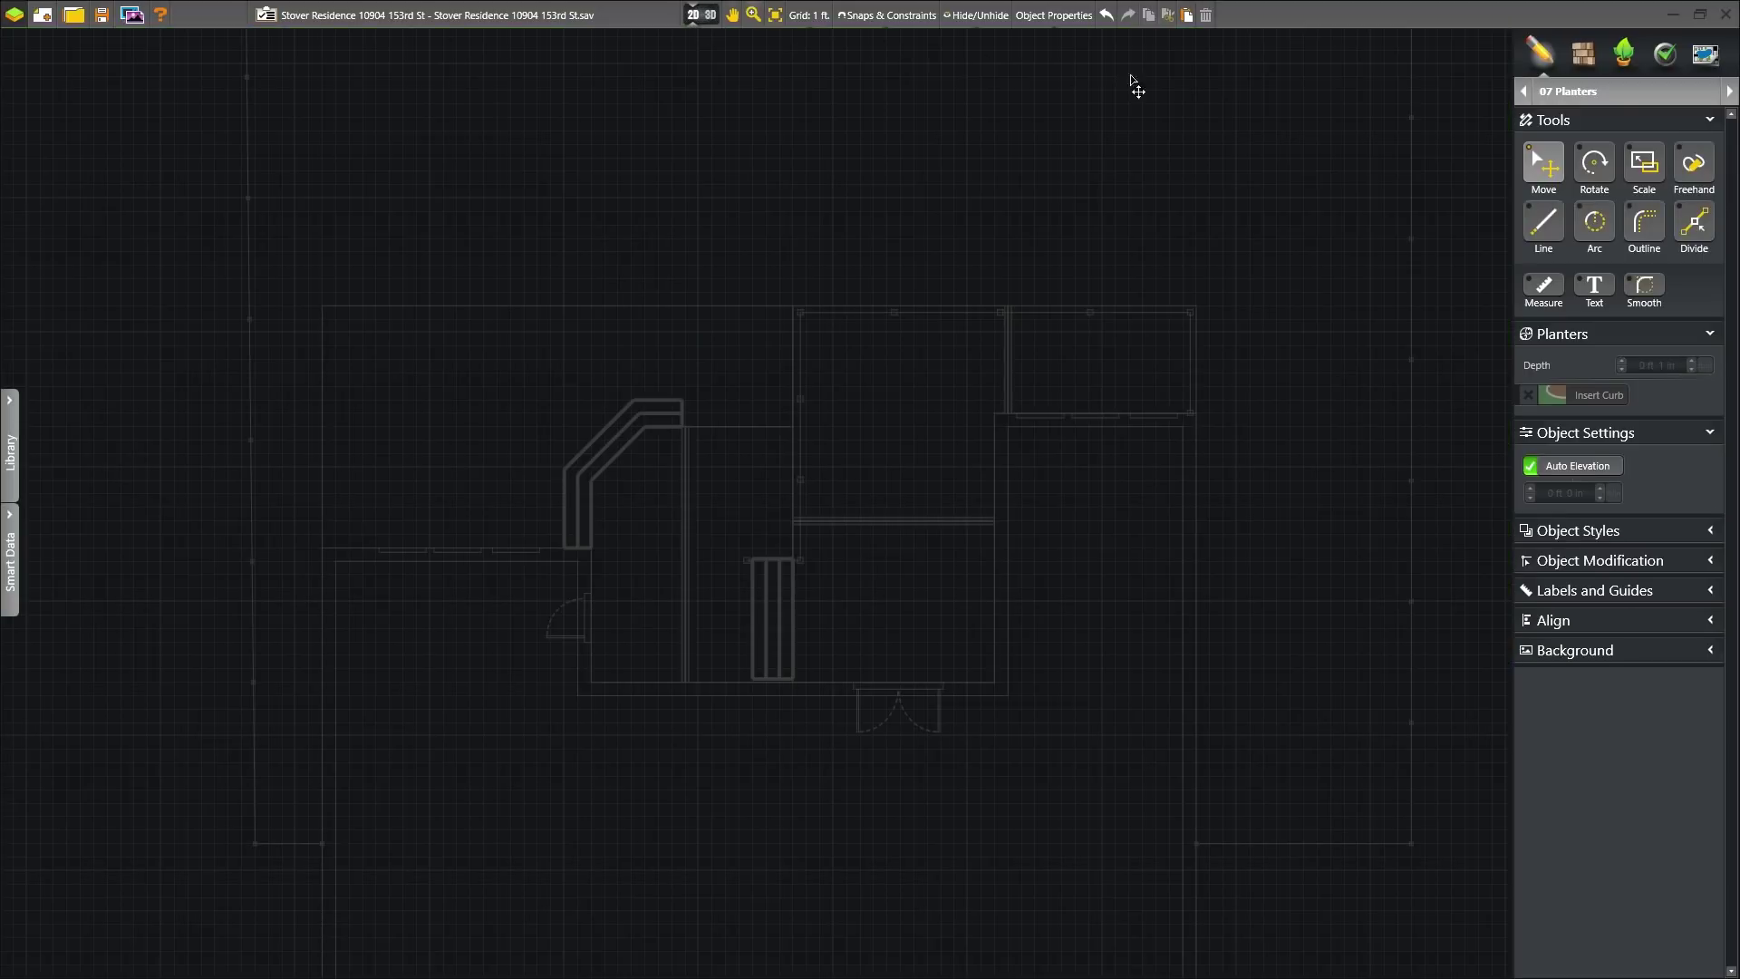
- Draw a 30' x 10' pergola outline against the house over the deck
left_click(1729, 91)
left_click(1645, 223)
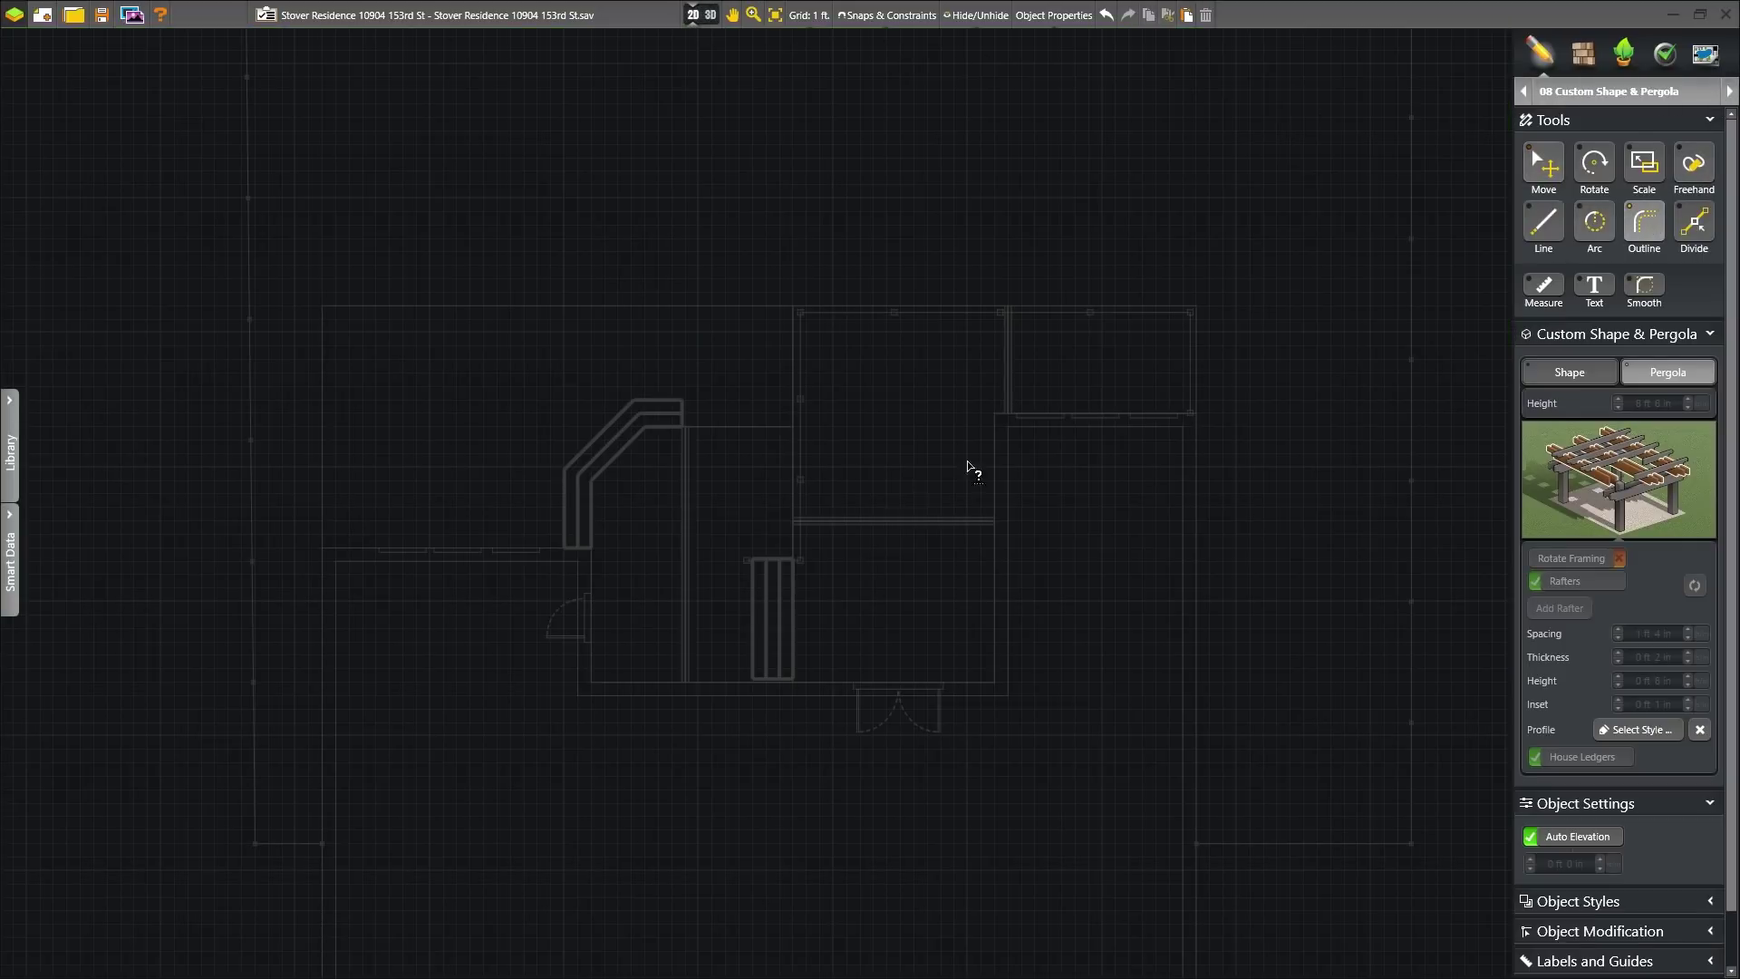
left_click(591, 548)
left_click(591, 682)
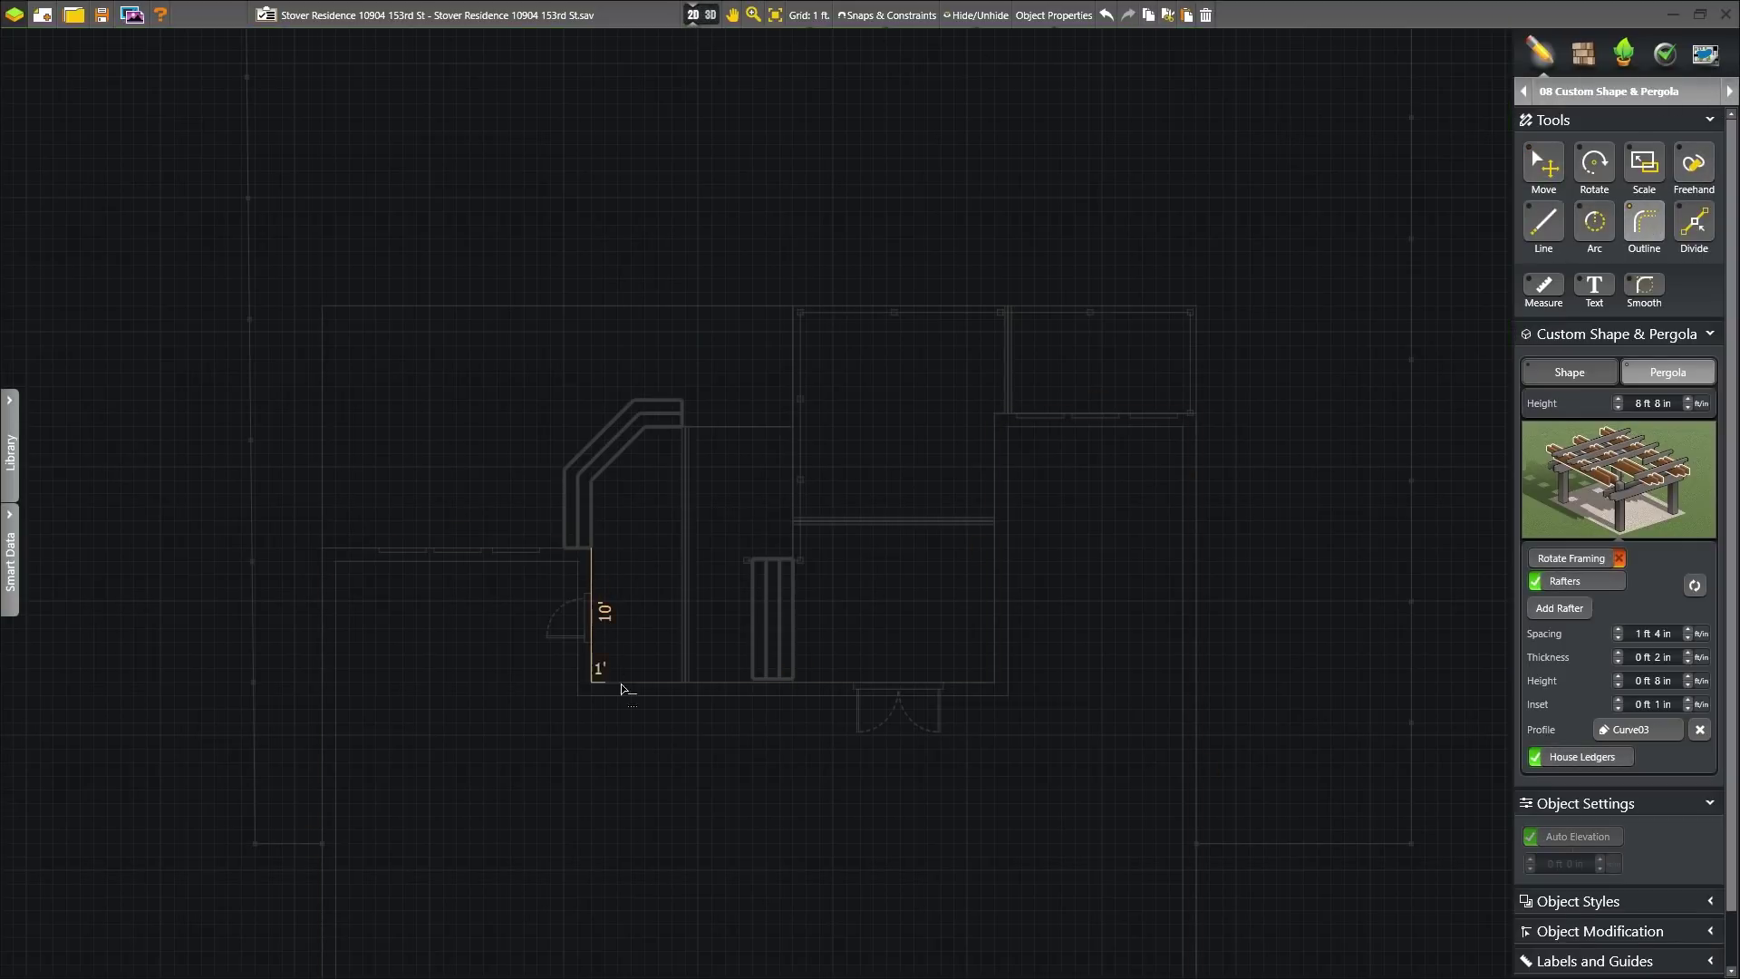
left_click(994, 548)
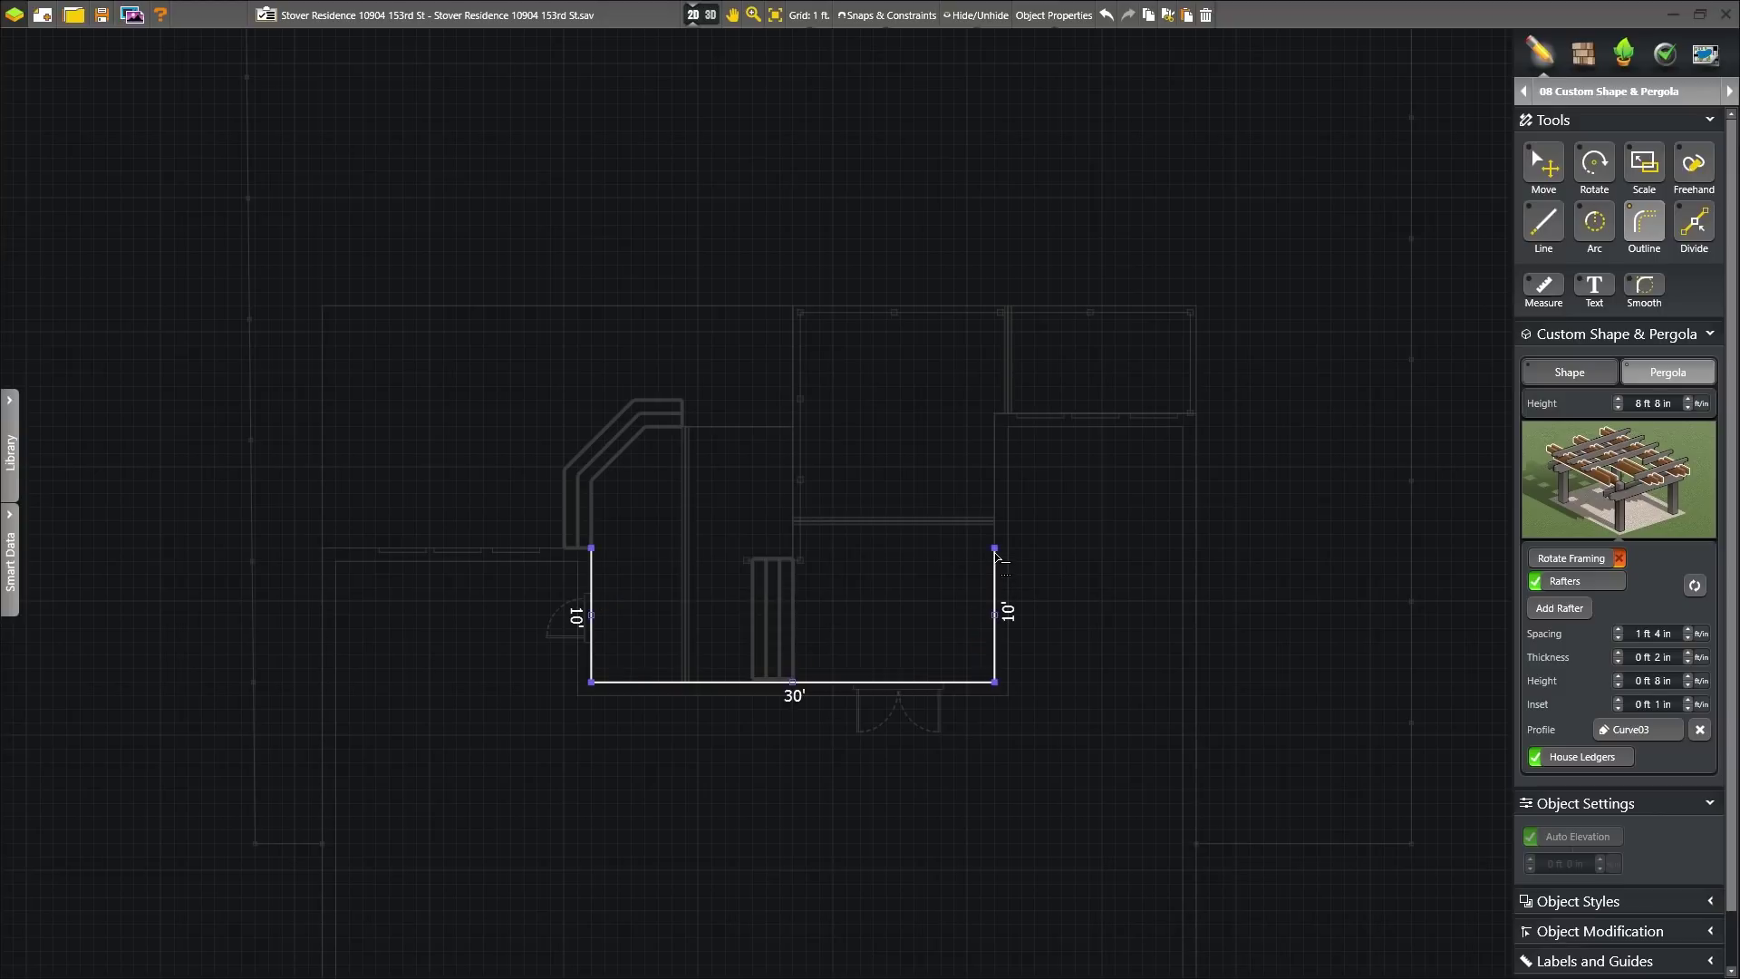
left_click(591, 547)
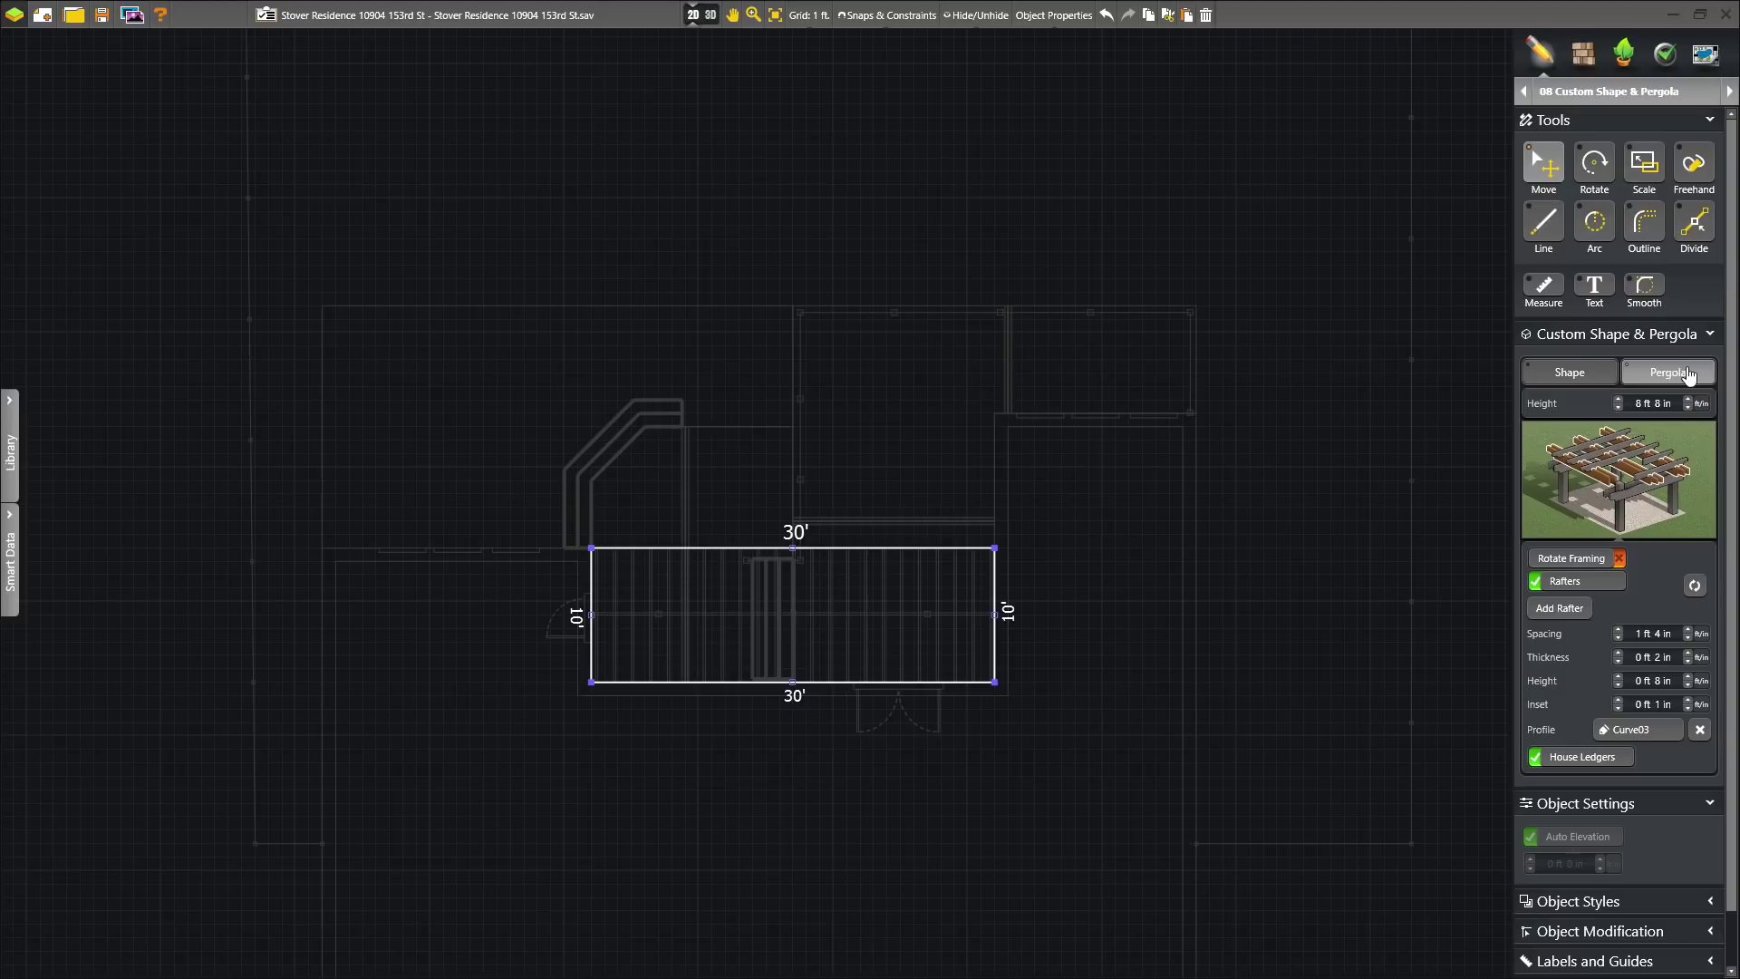
left_click(707, 15)
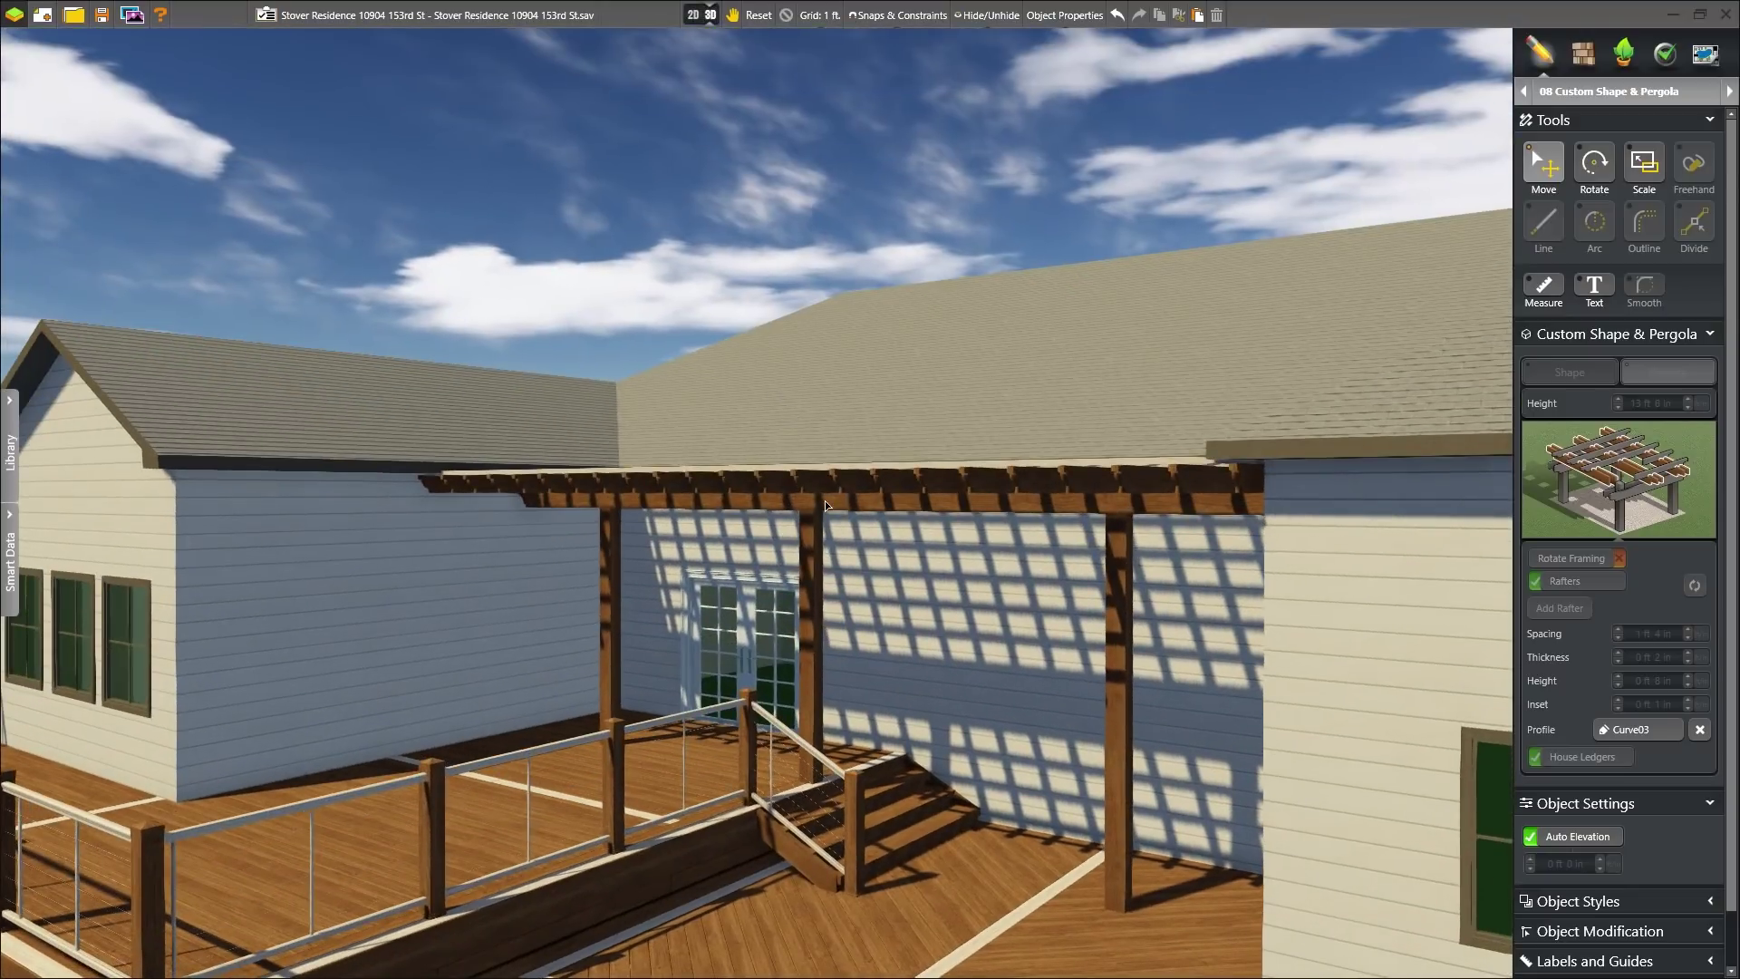
- Shift the pergola's rafter supports outward and delete the right-hand column
left_click(825, 498)
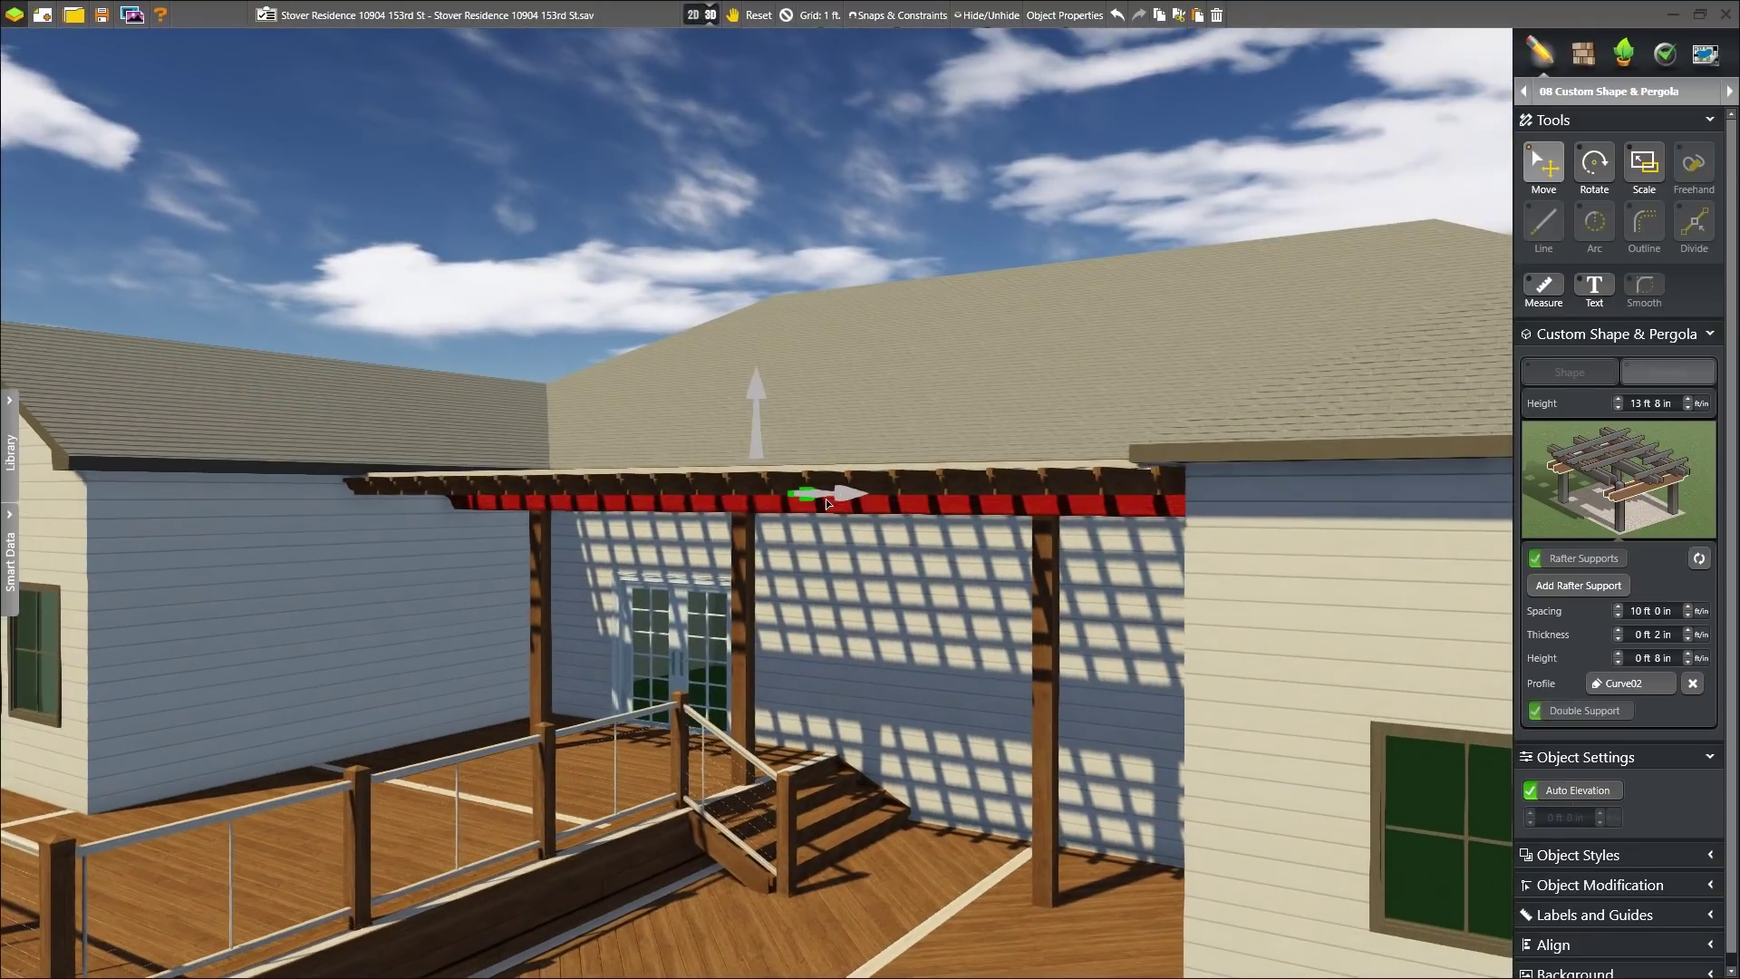
right_click_drag(863, 561, 870, 617)
left_click_drag(799, 455, 758, 495)
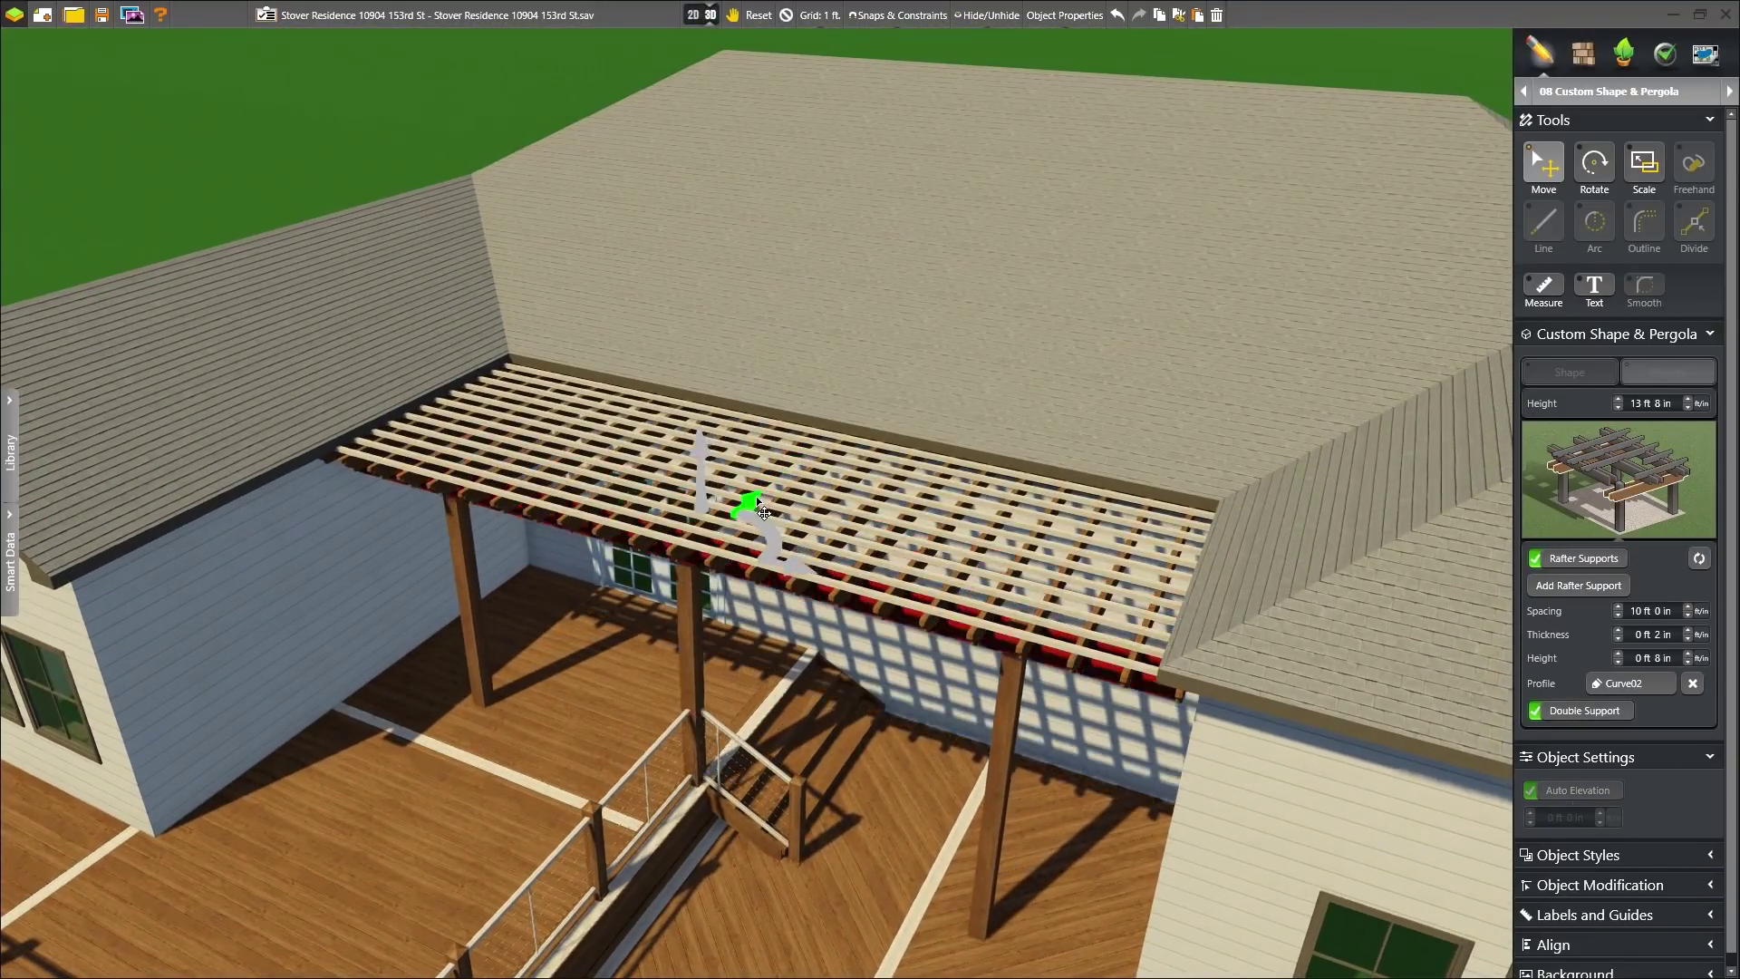
right_click_drag(702, 618, 839, 572)
left_click(1026, 593)
key("Delete")
mouse_move(276, 609)
right_mouse_down()
mouse_move(351, 611)
mouse_move(266, 617)
right_mouse_up()
double_click(1003, 523)
right_click_drag(1003, 421, 1102, 424)
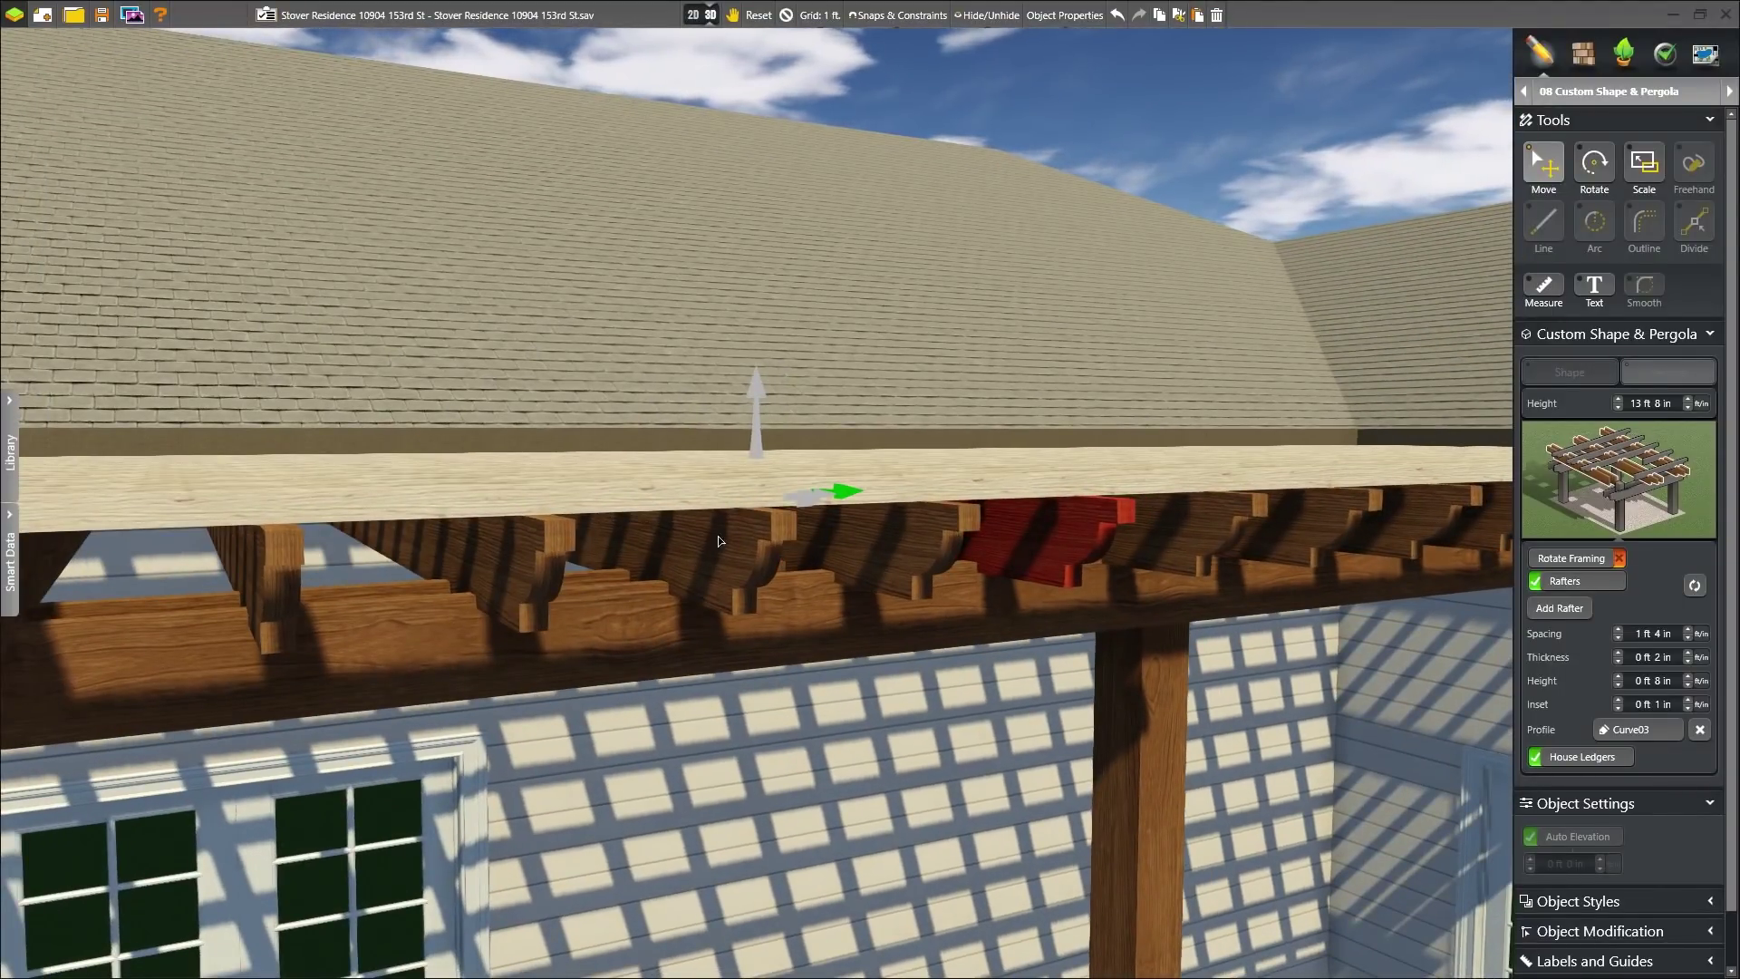
- Select the patio paver surface and adjust its colour toward tan
left_click(1584, 54)
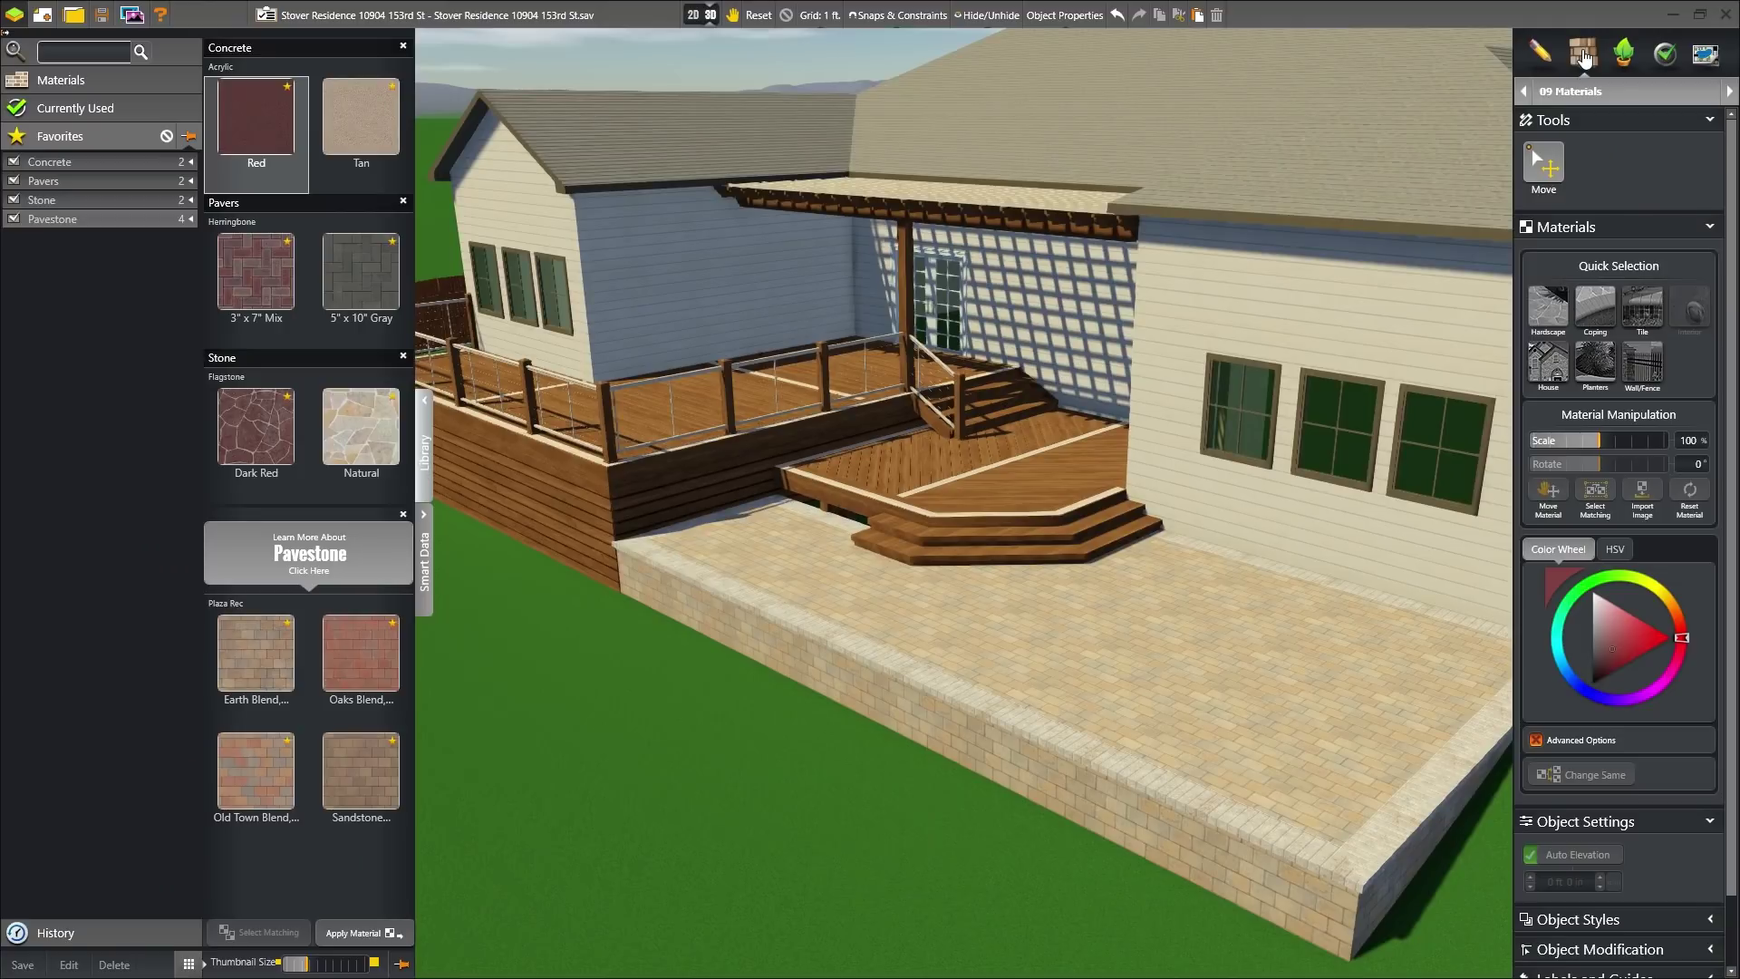
double_click(1009, 613)
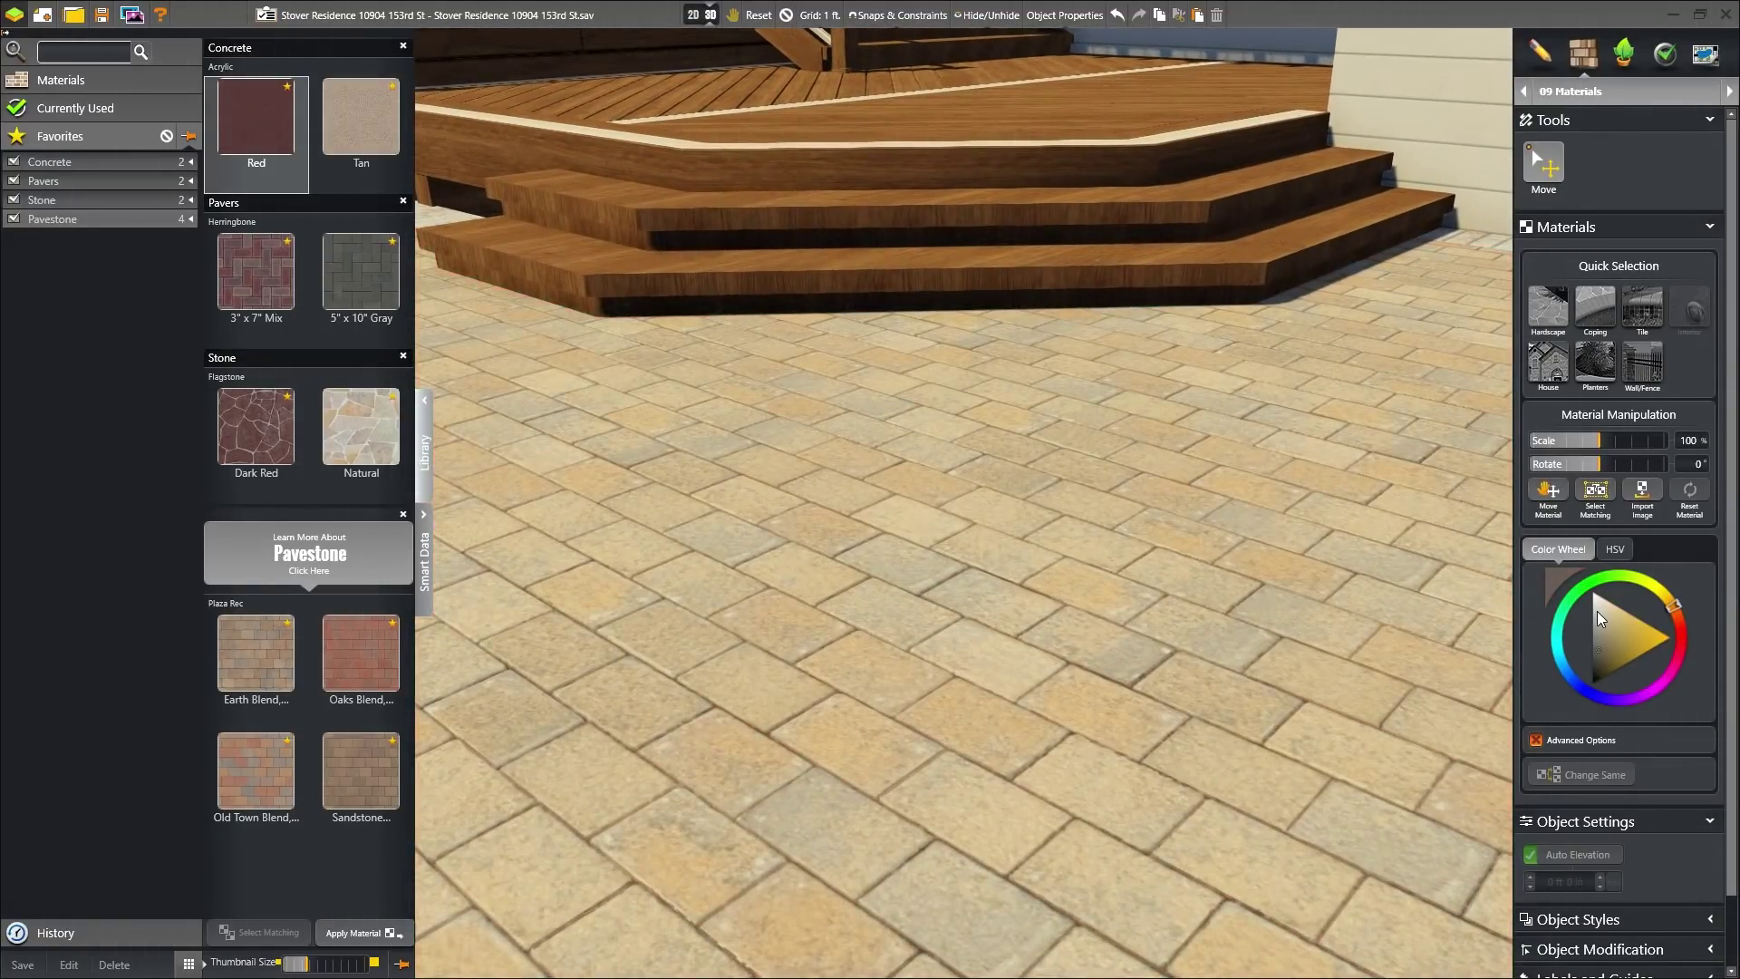
left_click(1597, 611)
left_click(1597, 628)
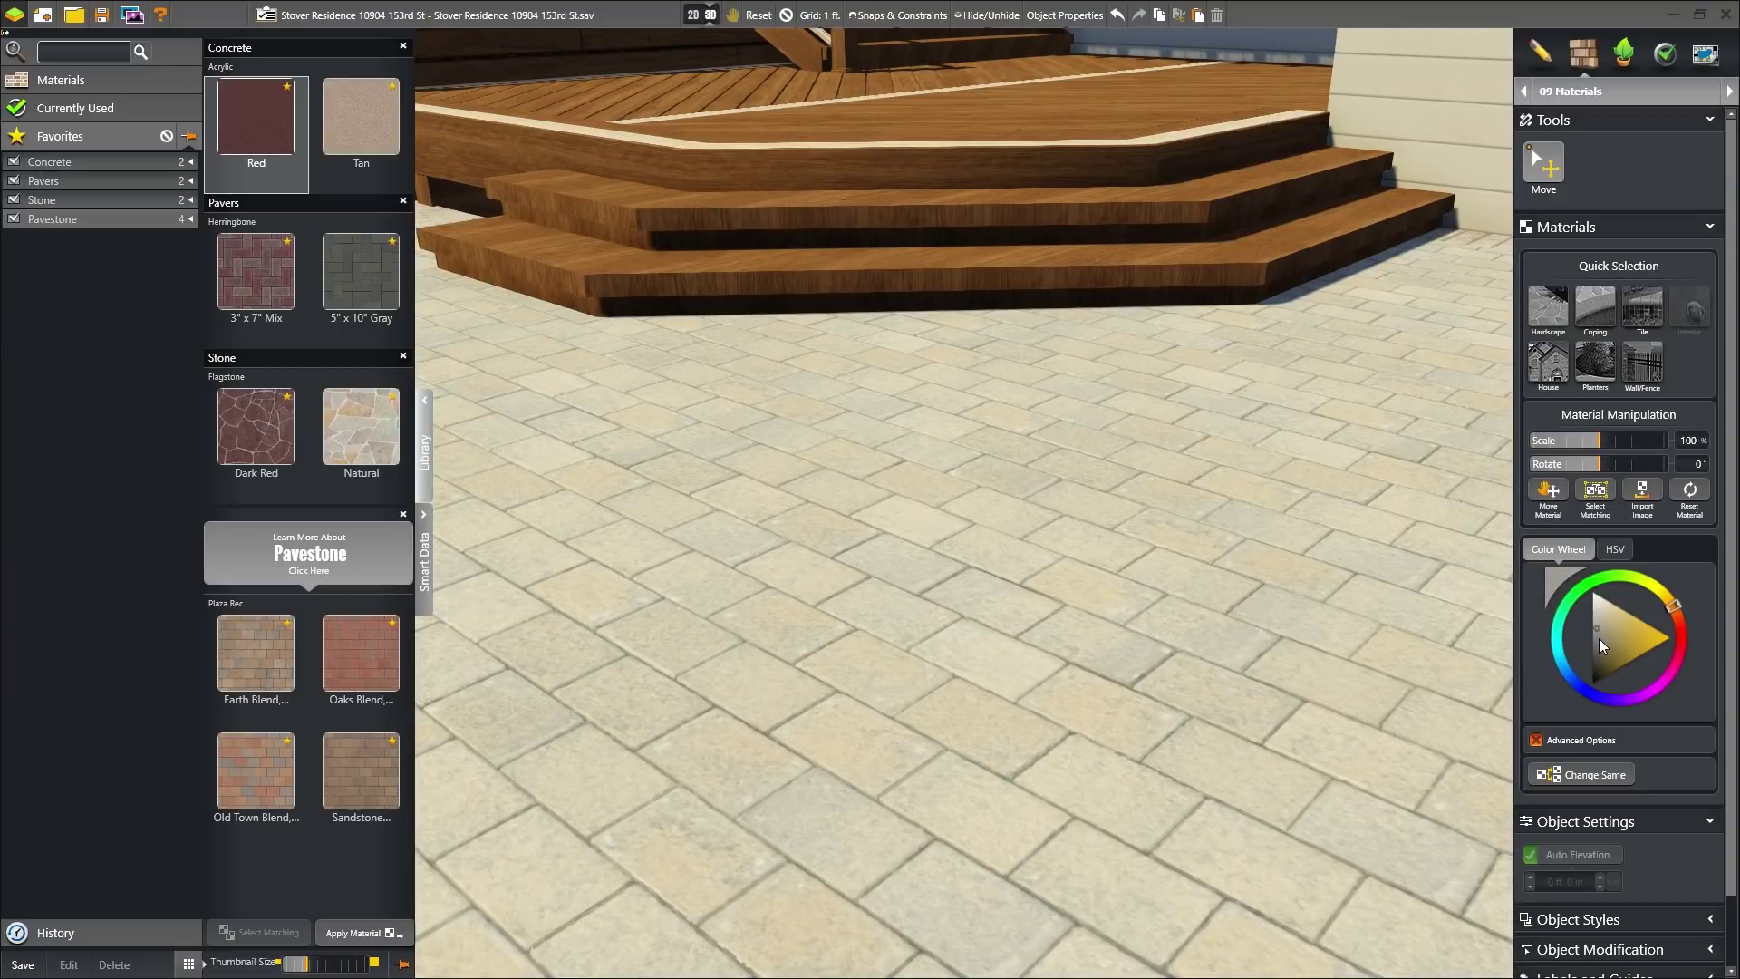
left_click(1599, 638)
left_click(1597, 649)
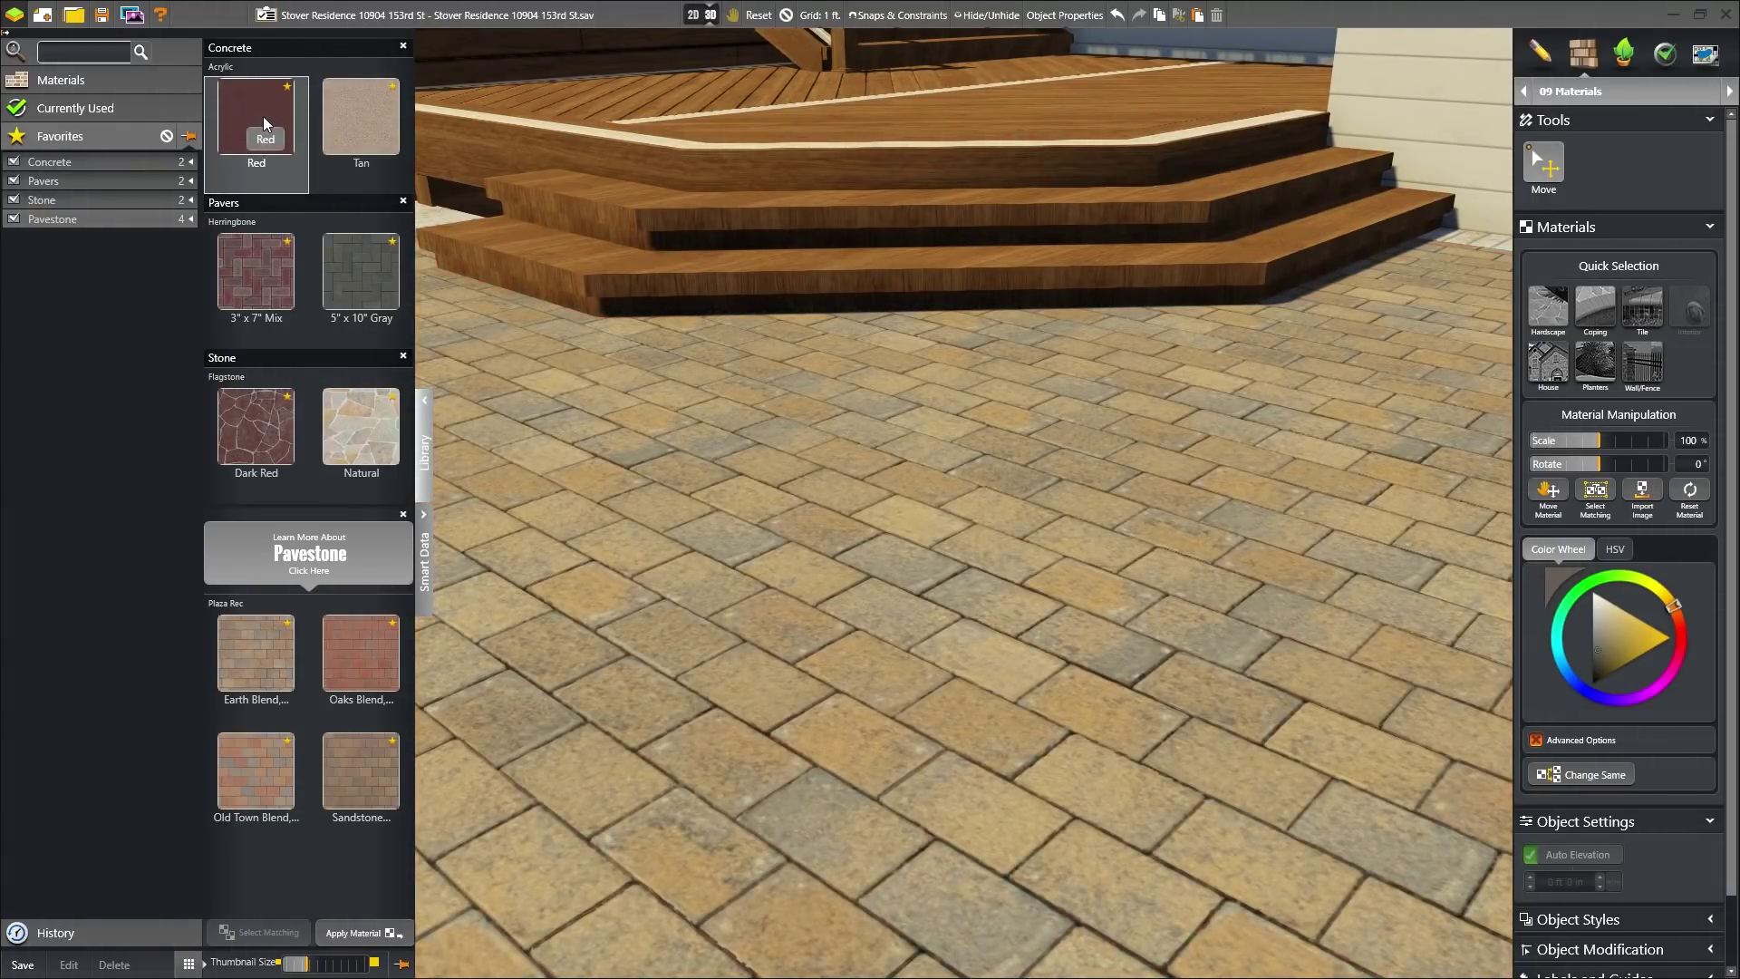
- Try red and tan acrylic concrete, herringbone pavers and flagstone, settling on Earth Blend pavers
left_click(268, 122)
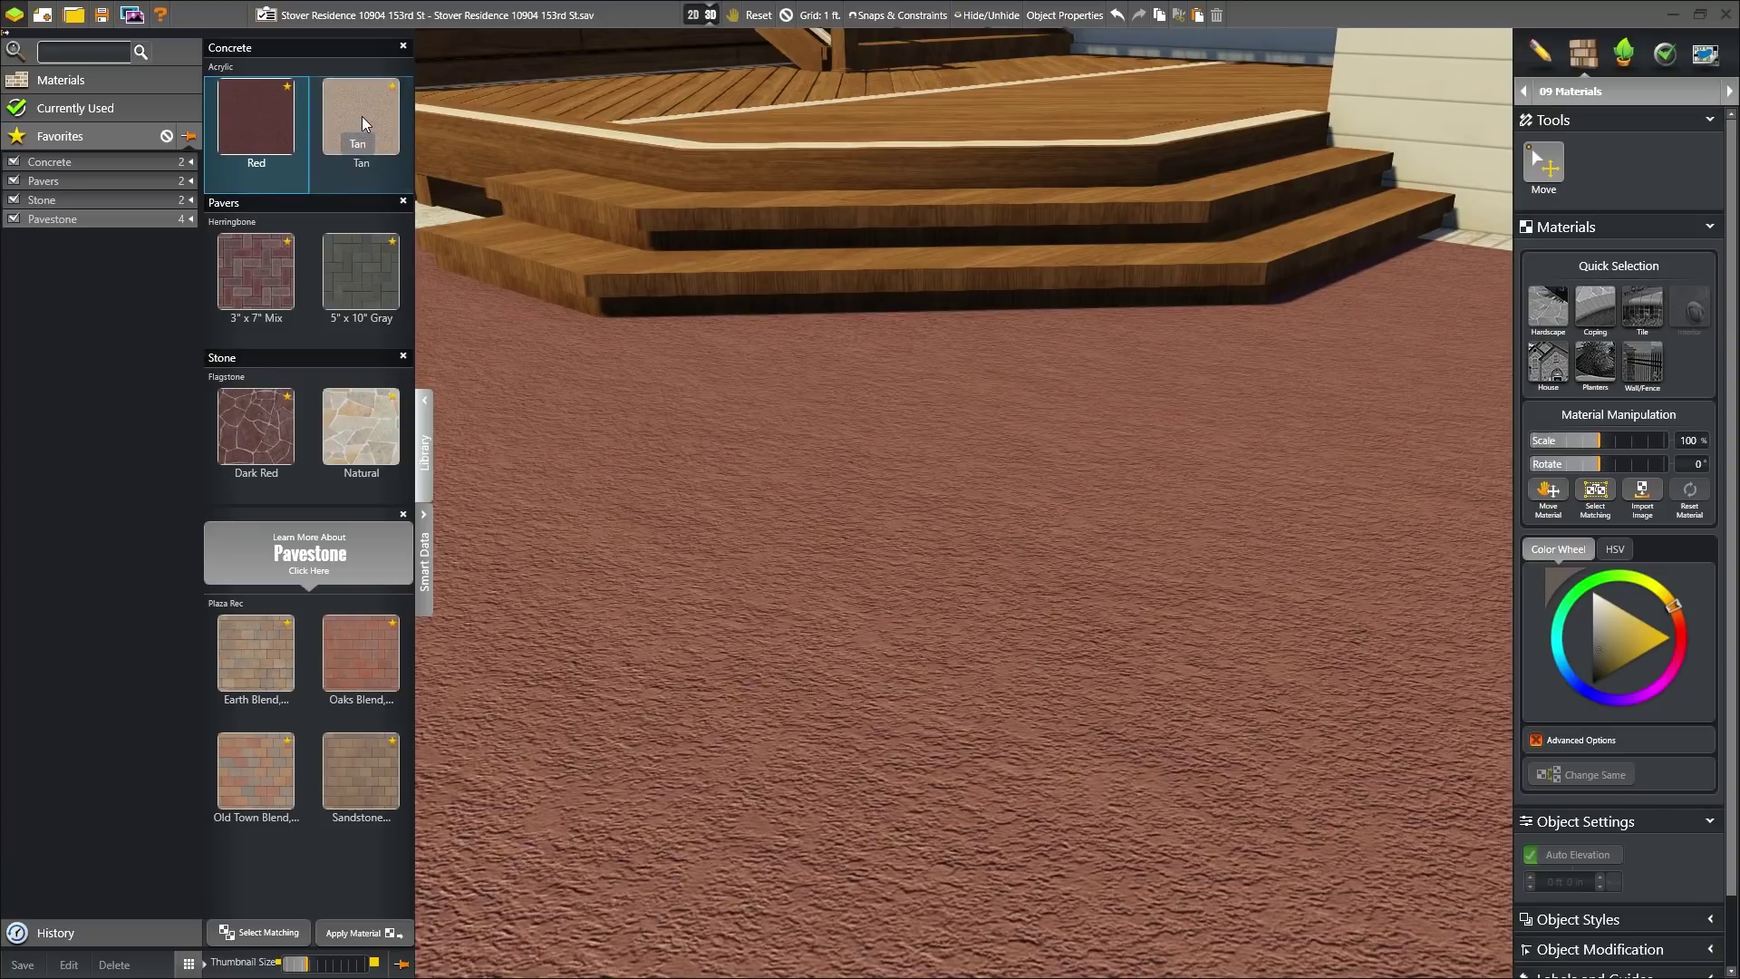
left_click(362, 124)
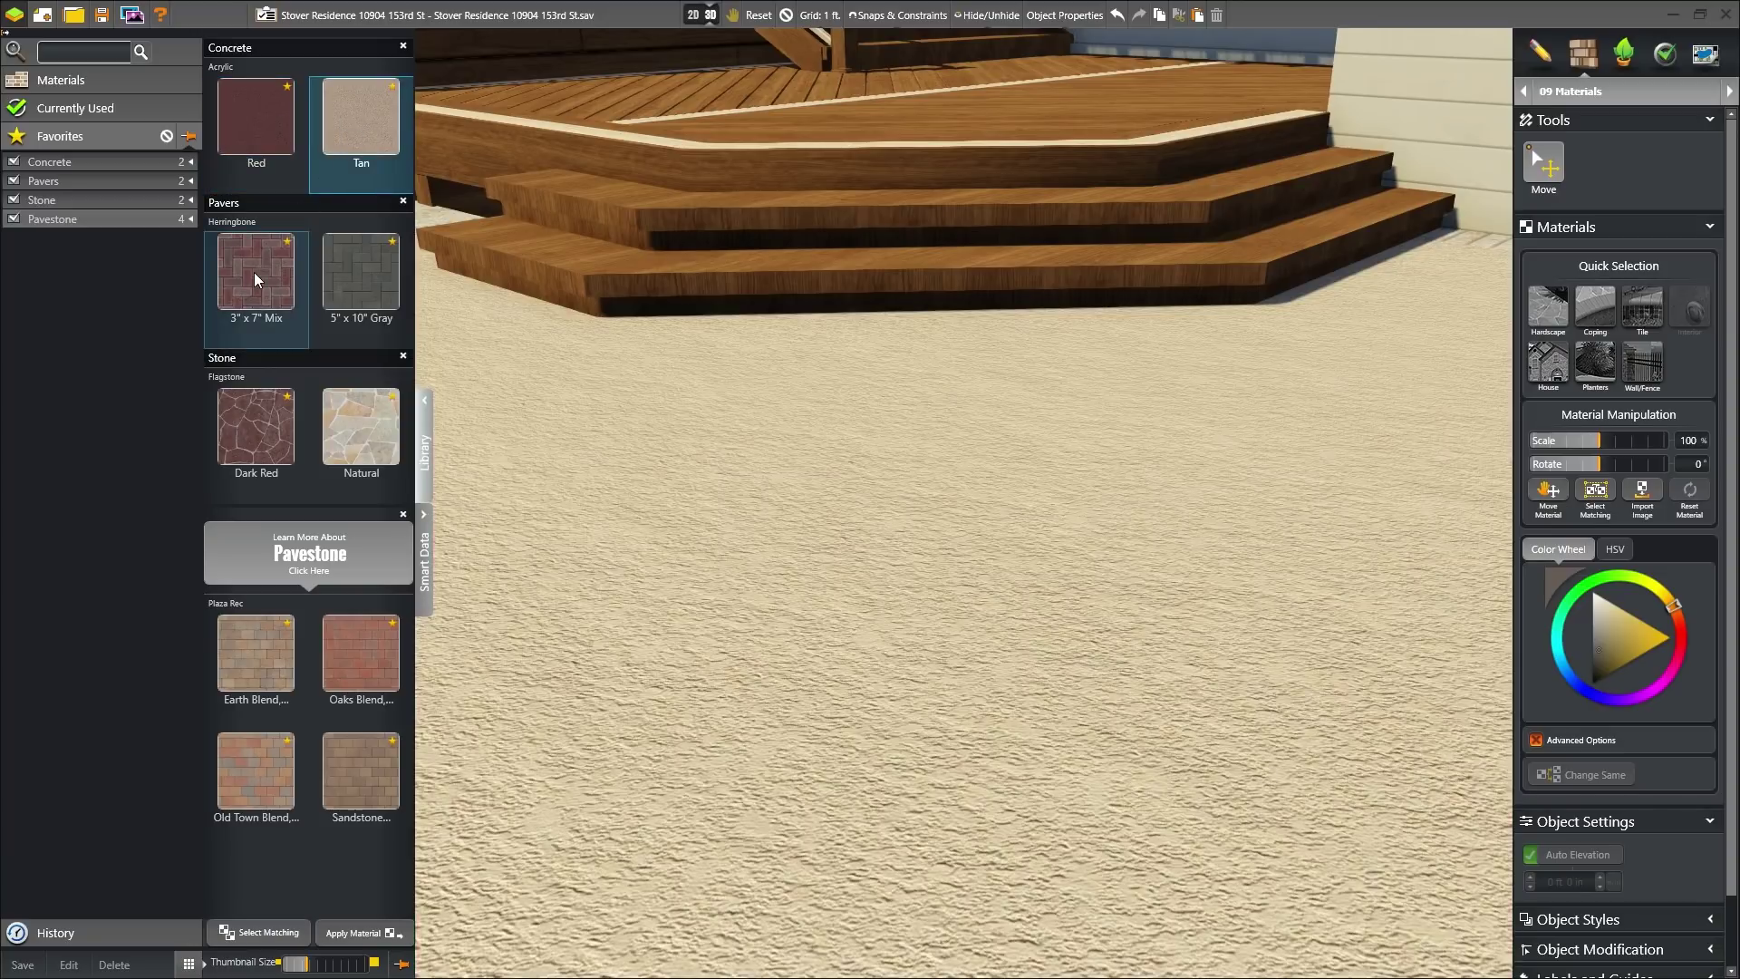
left_click(256, 280)
left_click(354, 277)
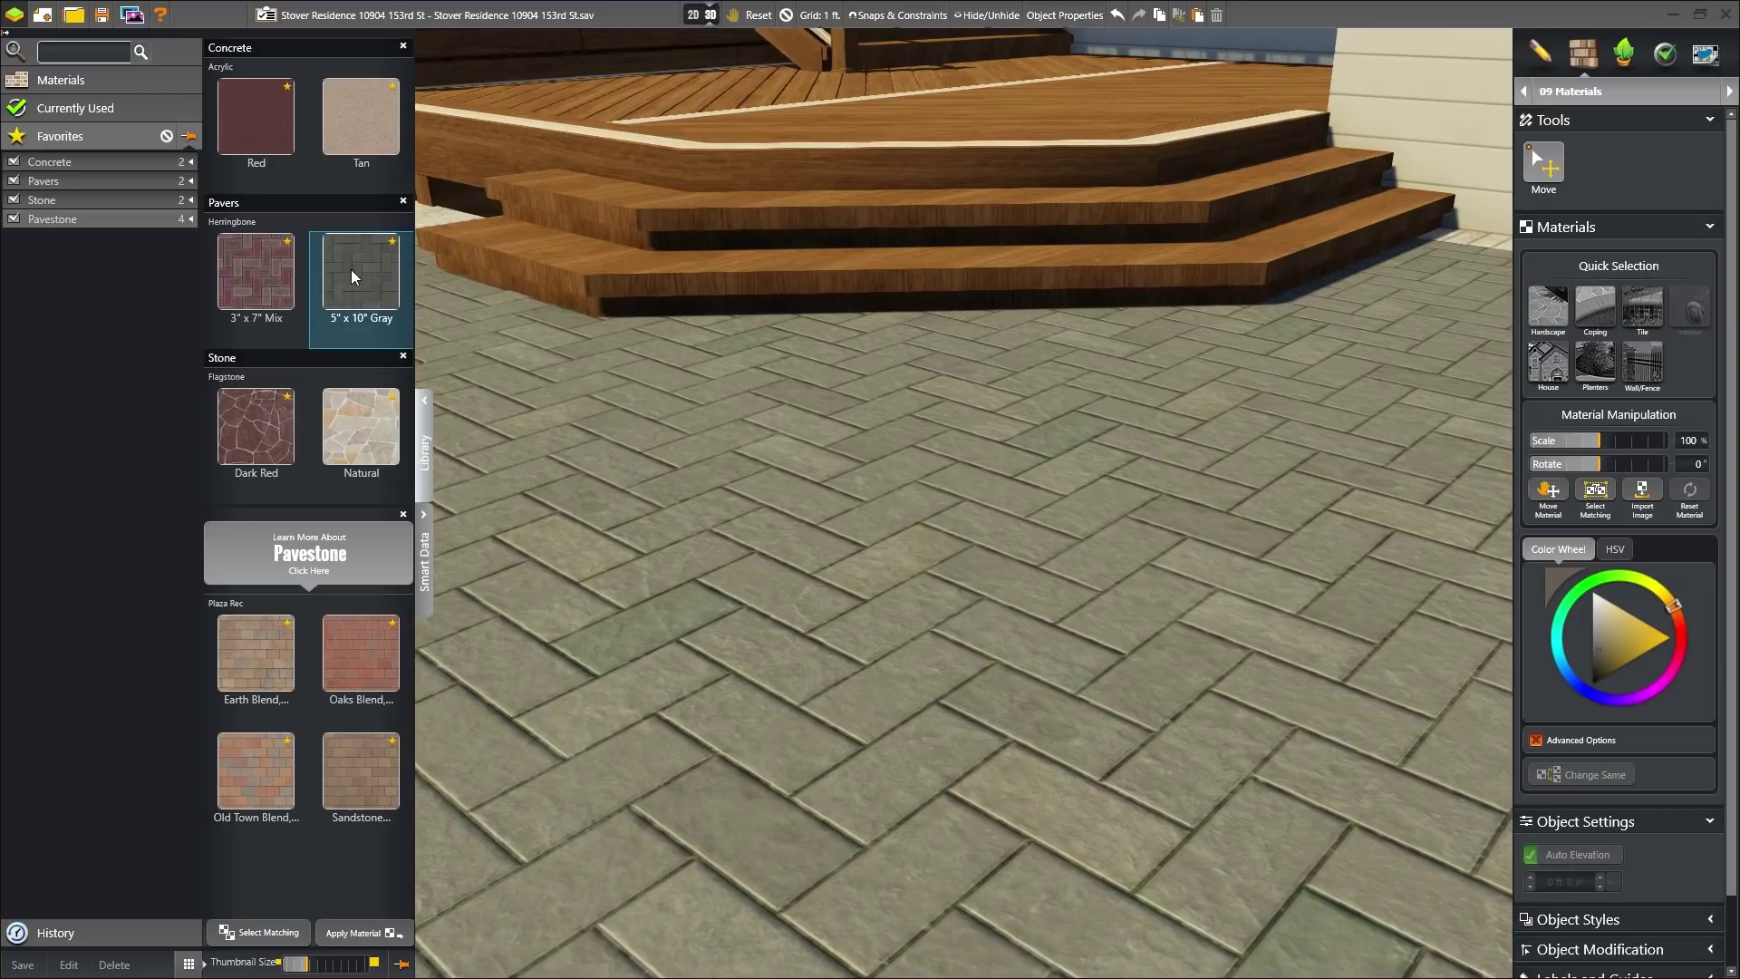
left_click(249, 437)
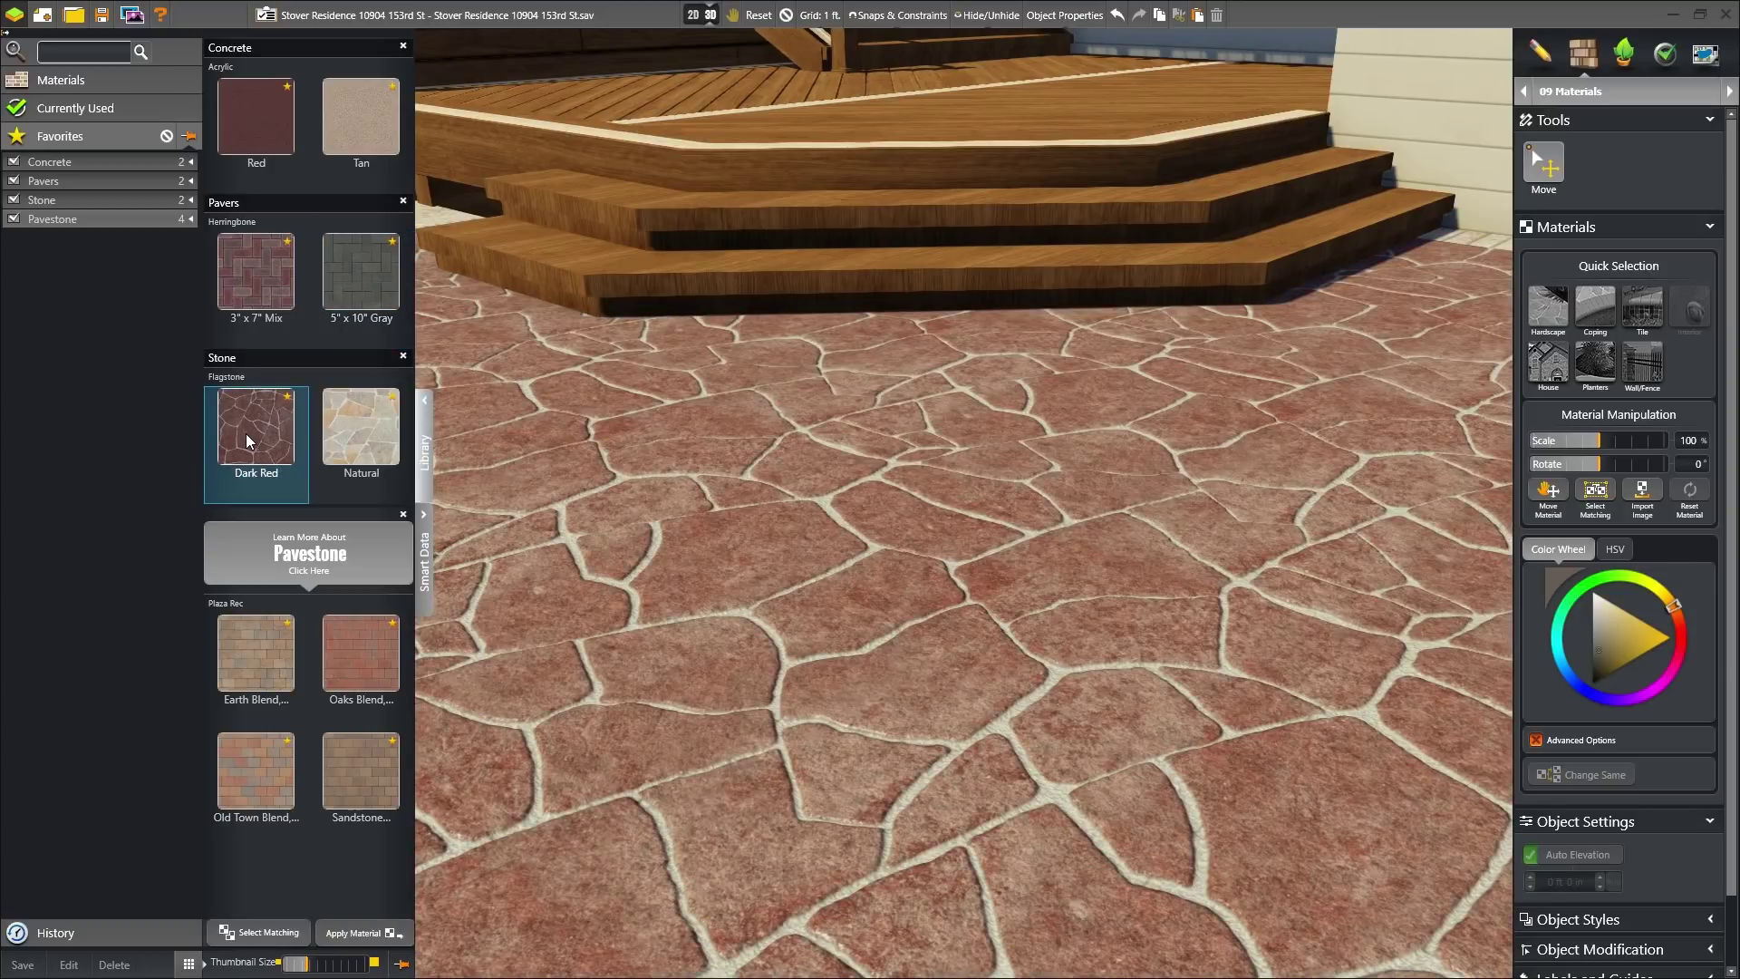
left_click(353, 435)
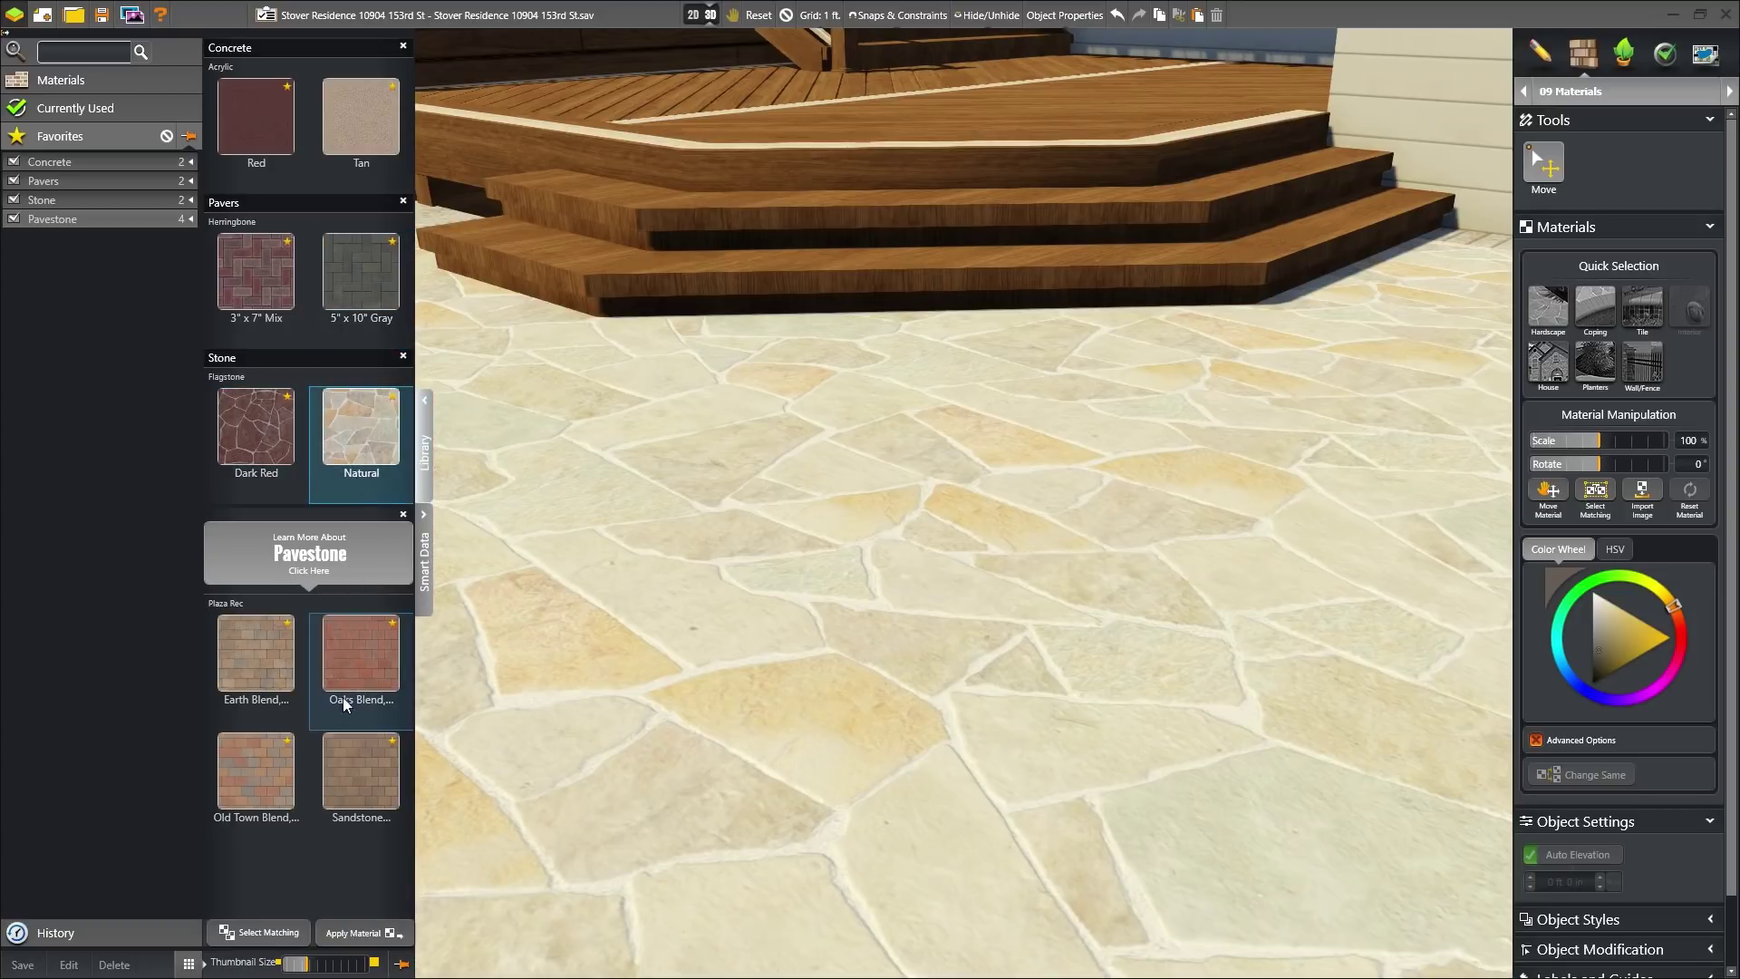
left_click(352, 763)
left_click(243, 776)
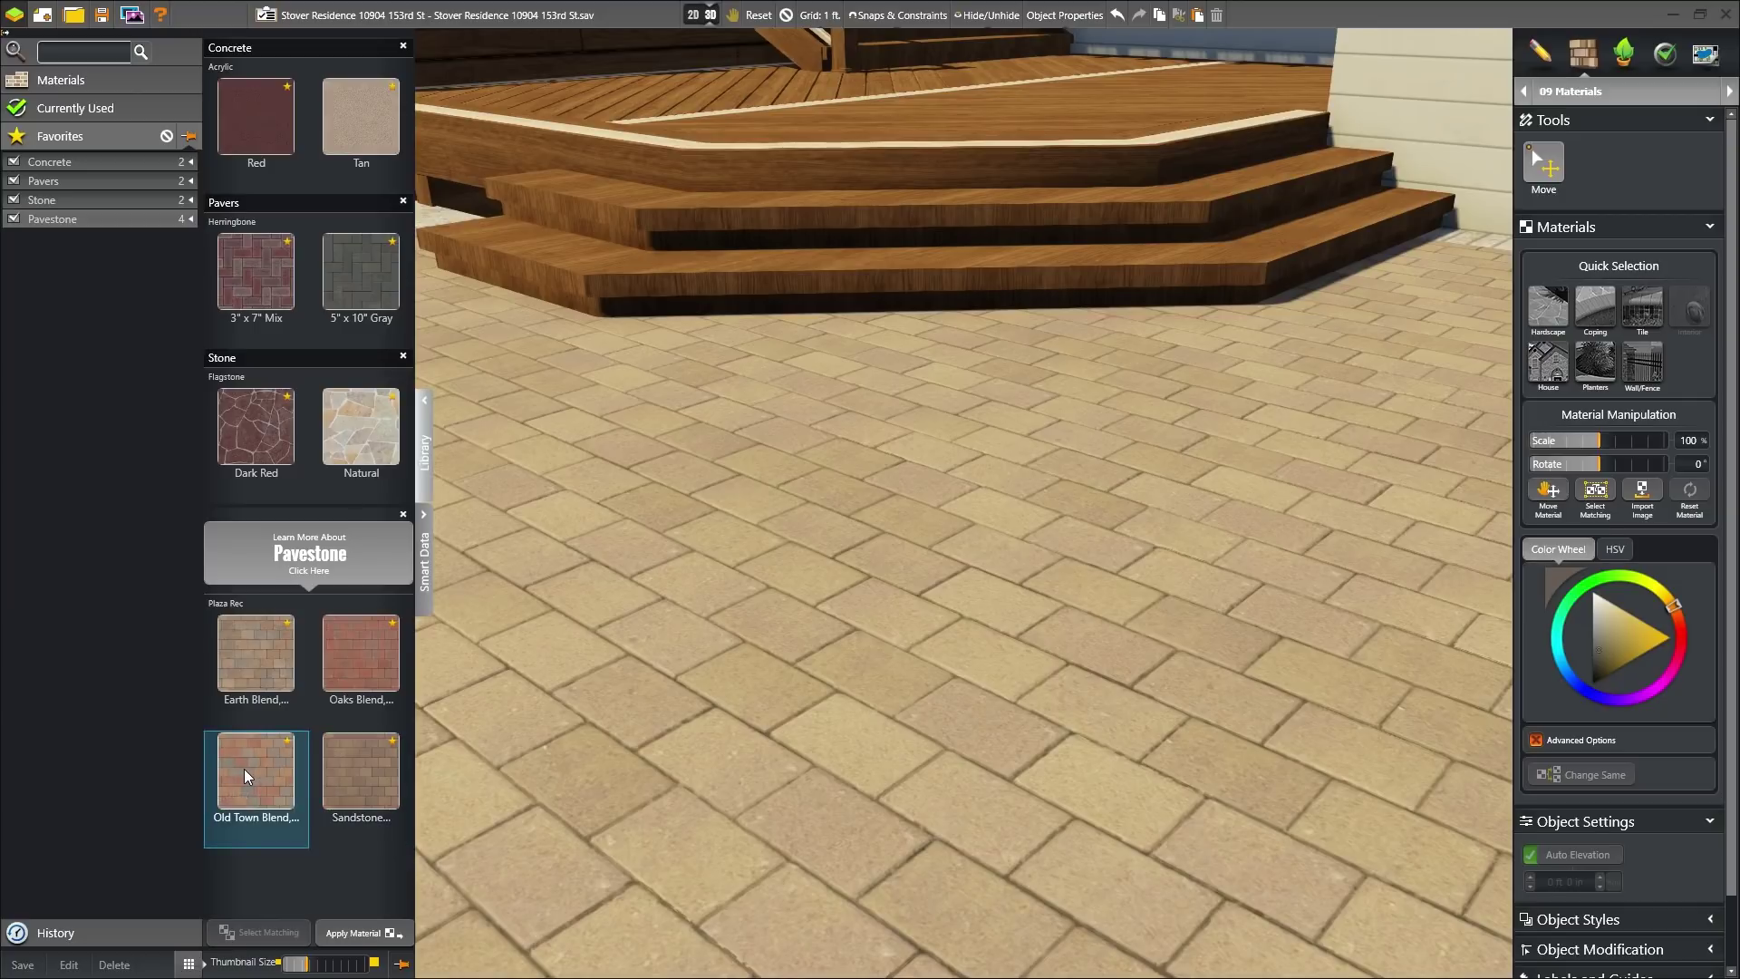
left_click(366, 659)
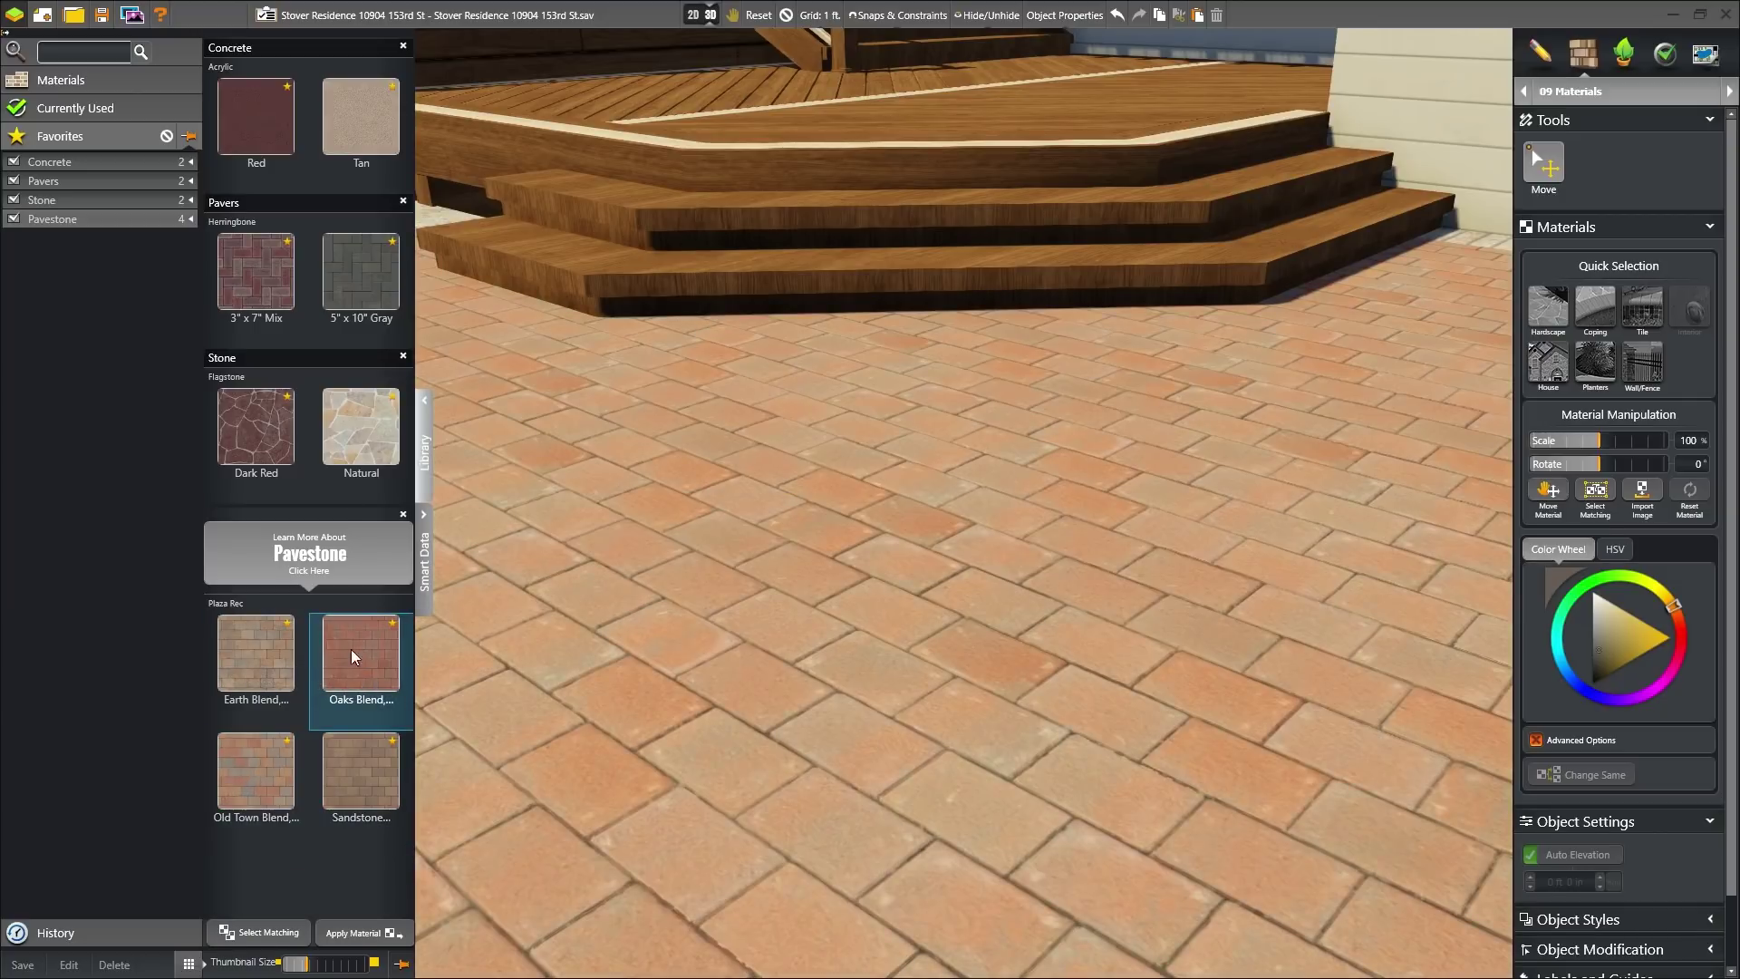
left_click(245, 651)
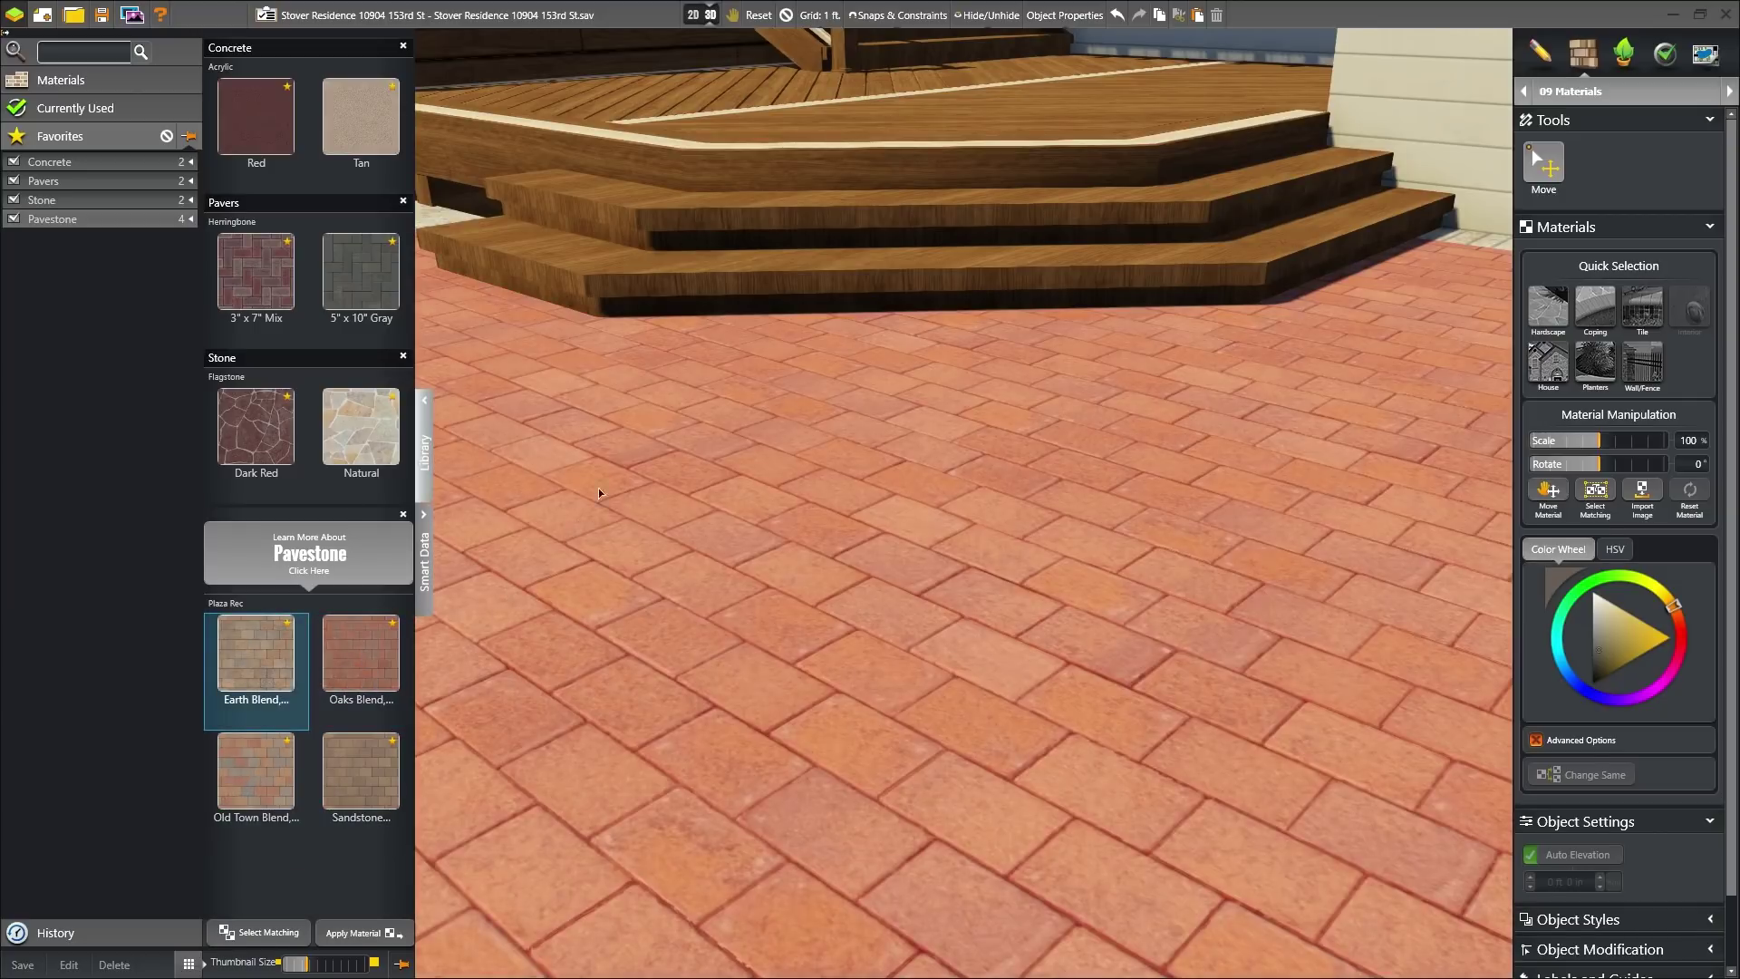
- Show the deck and patio together and open their Smart Data quantities
right_click_drag(654, 457, 710, 699)
key("space")
middle_click_drag(863, 496, 918, 489)
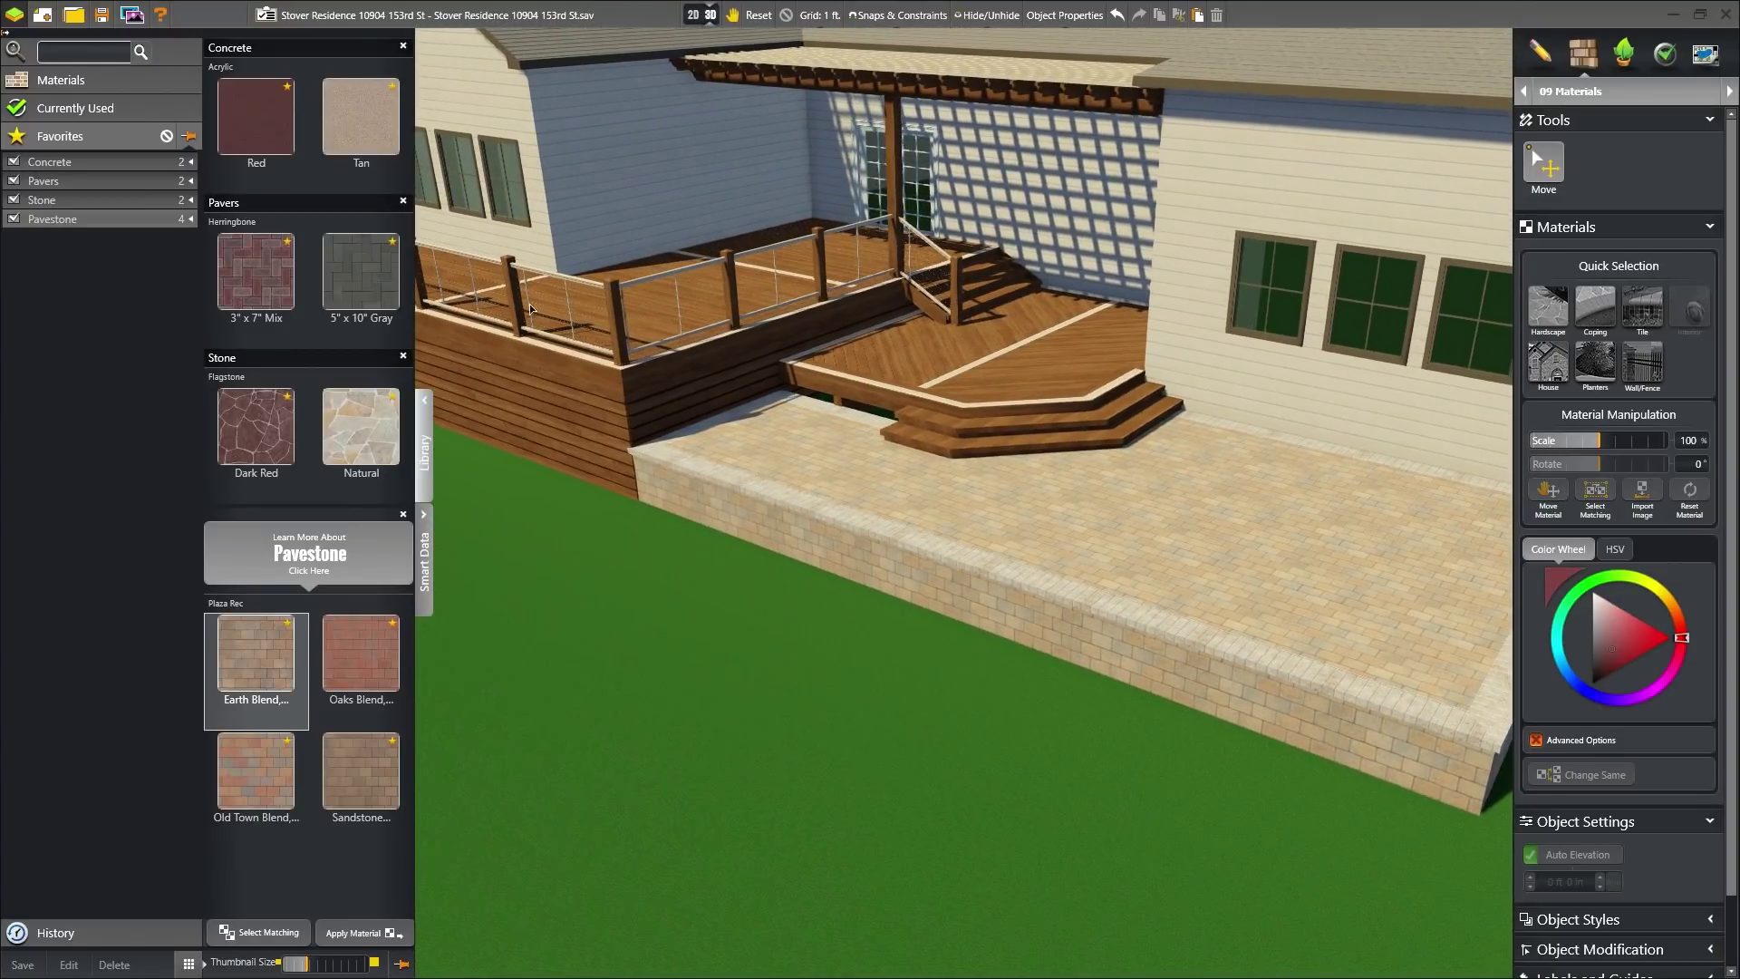
left_click(426, 535)
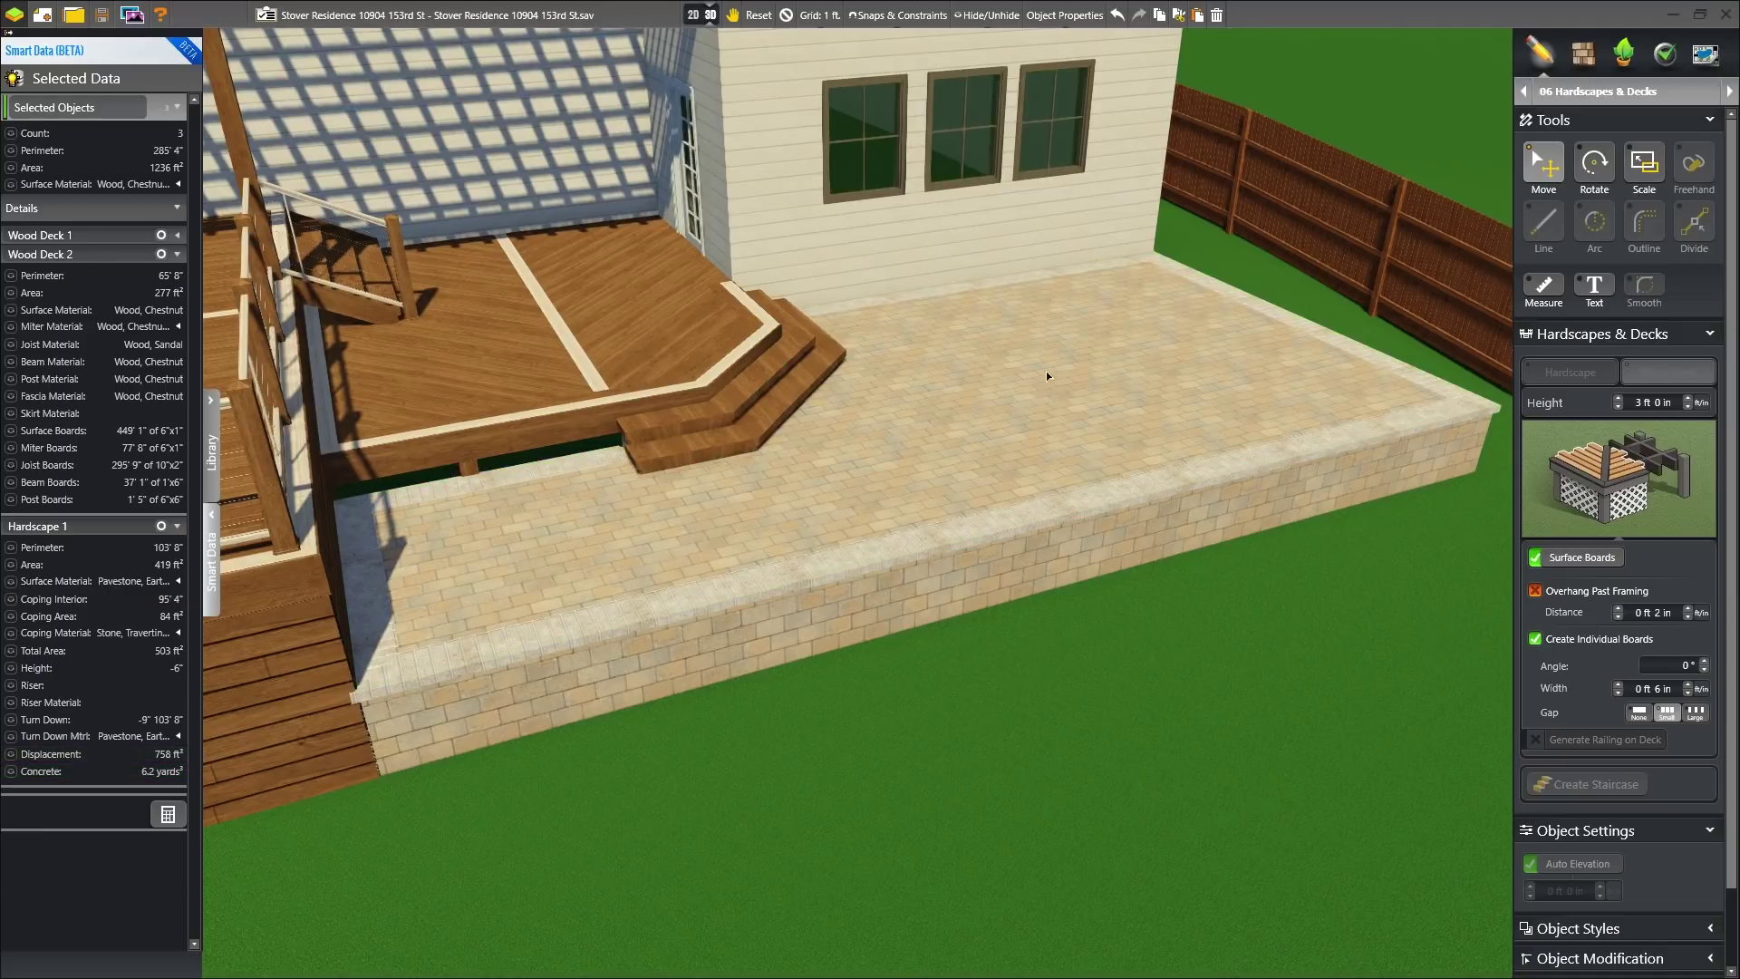
- Search the plant library for 'iris' and bring the mulch bed into view
left_click(1624, 53)
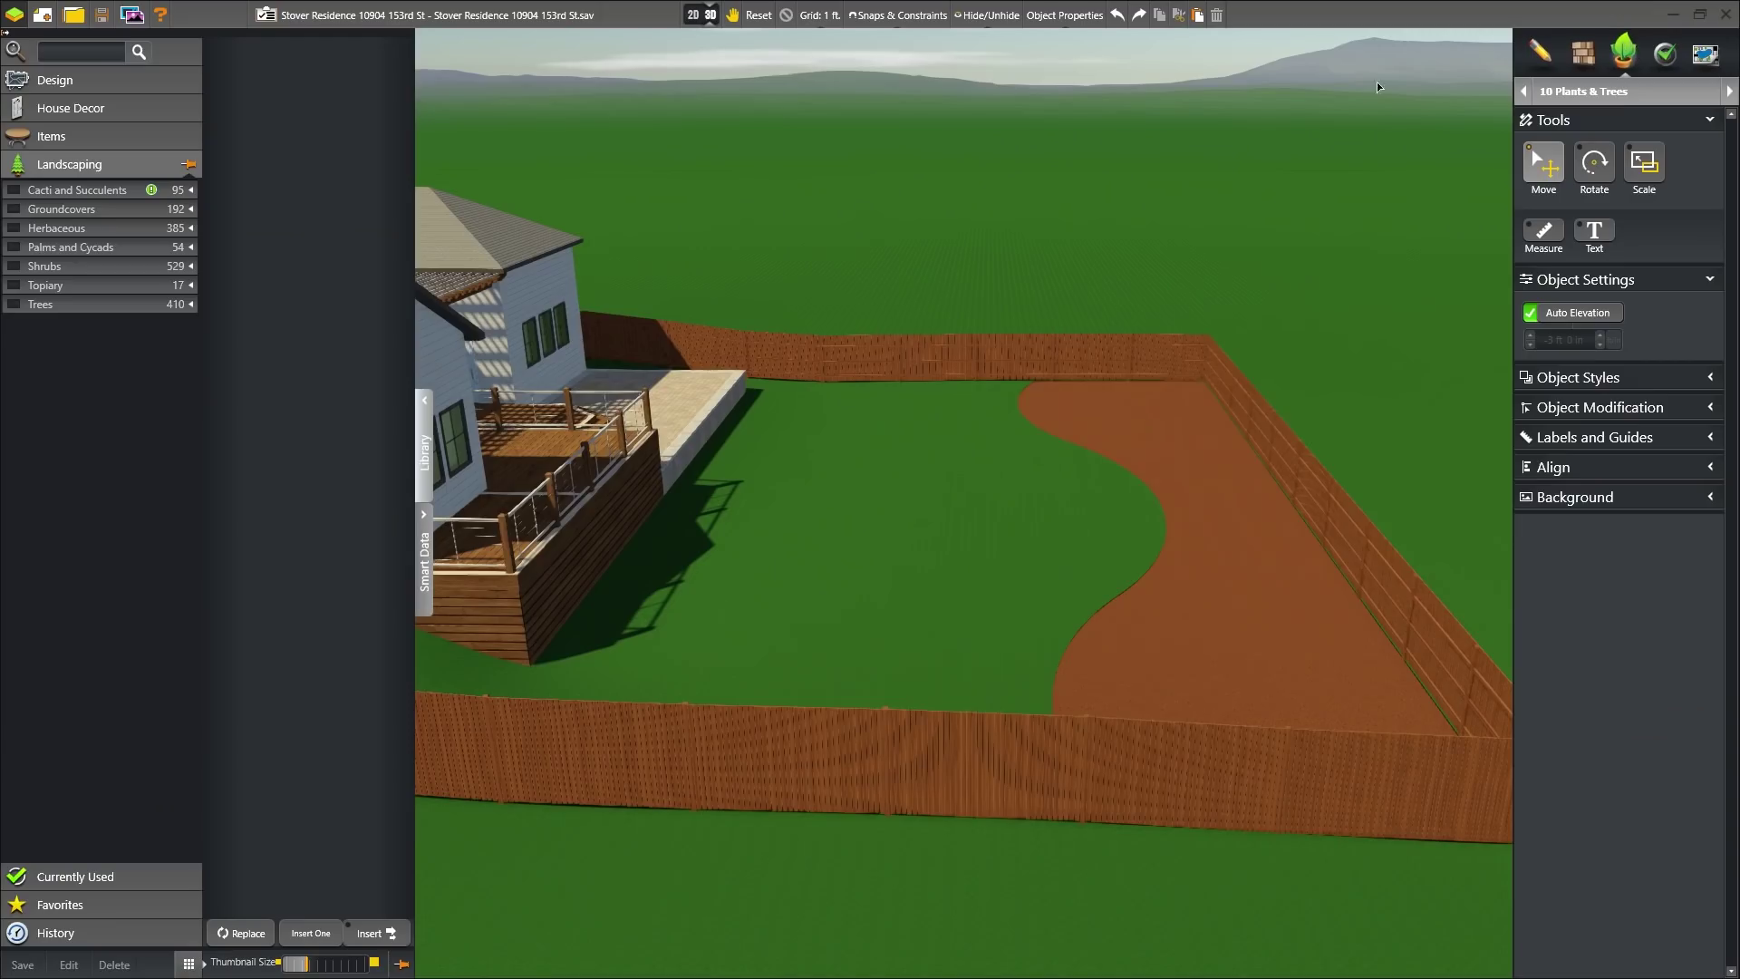
left_click(119, 50)
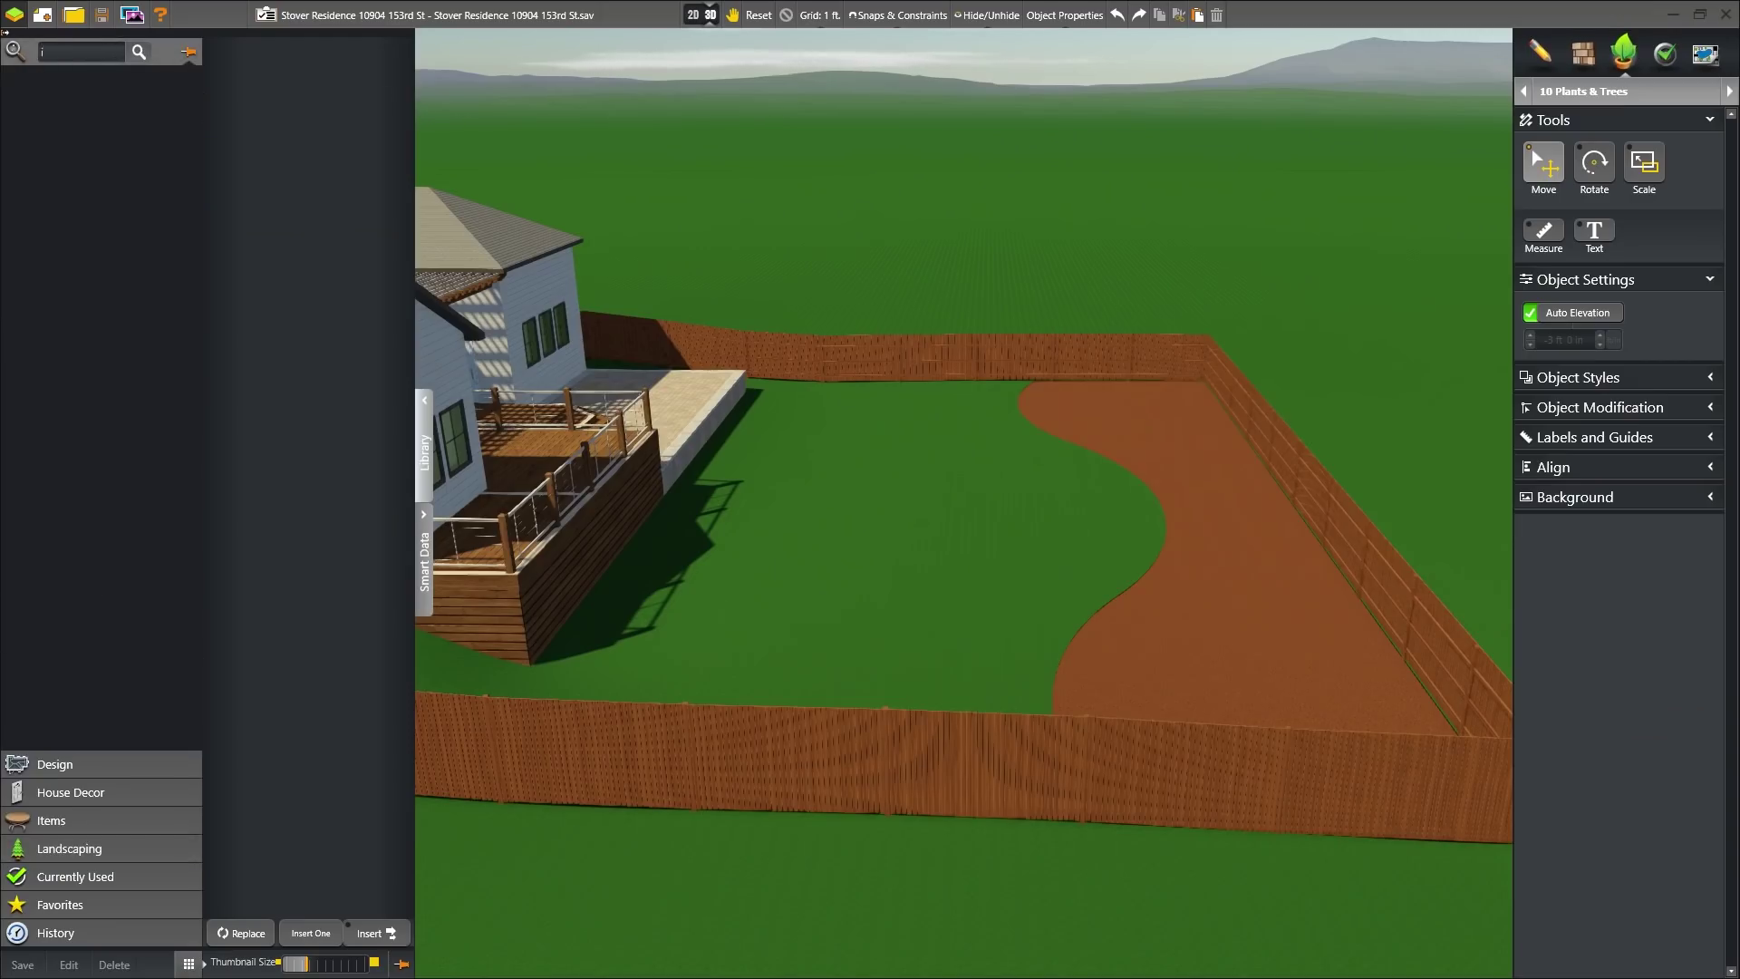
type("iris")
key("Return")
right_click_drag(897, 438, 1011, 615)
scroll(1011, 615, "up", 5)
middle_click_drag(1025, 377, 784, 398)
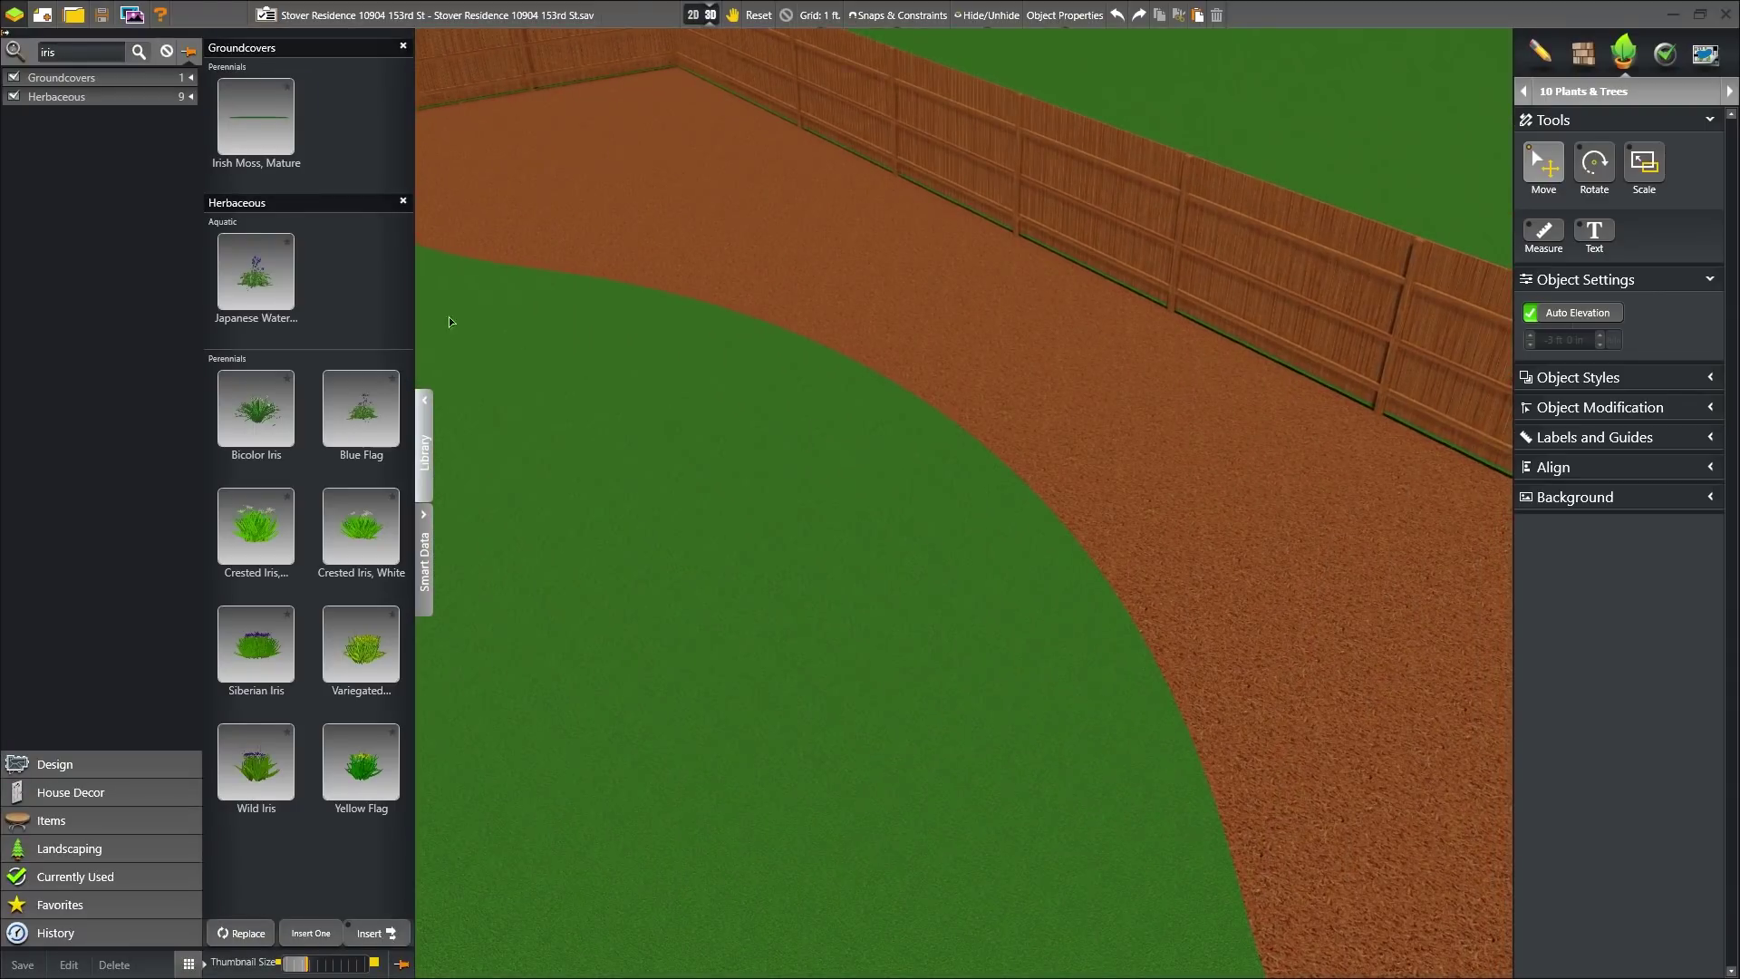
- Place Bicolor Iris along the bed's front edge, giving the last one a new variation
left_click(245, 410)
left_click(370, 933)
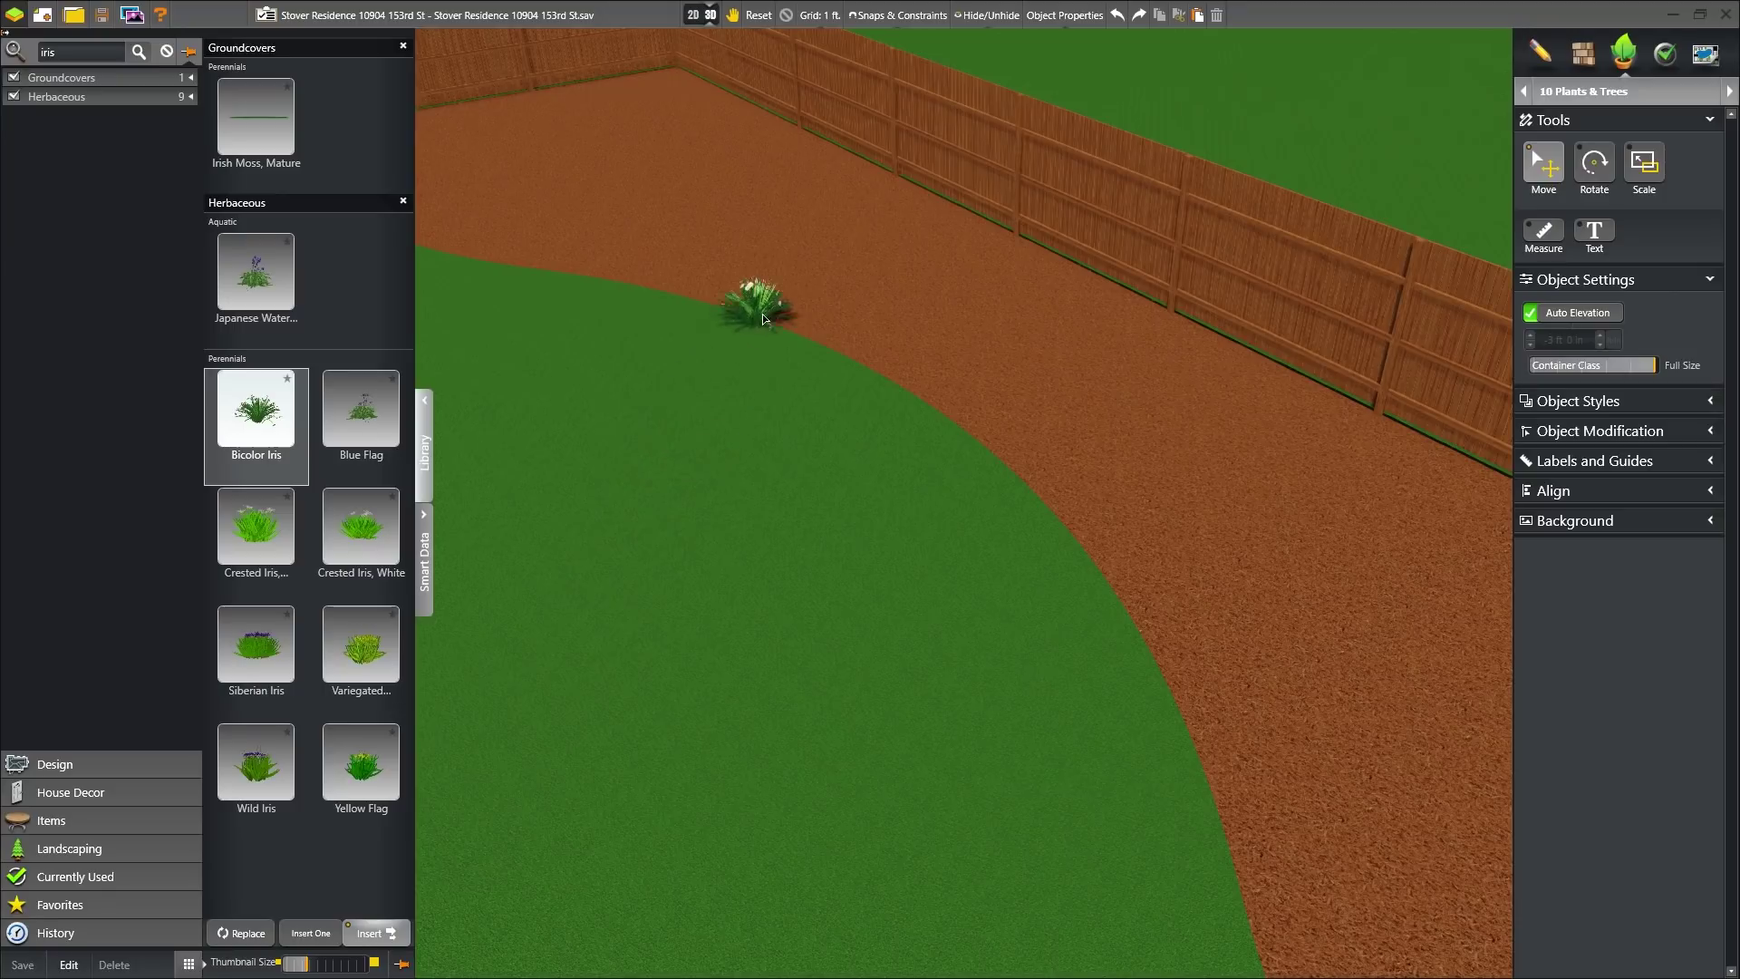
left_click(811, 325)
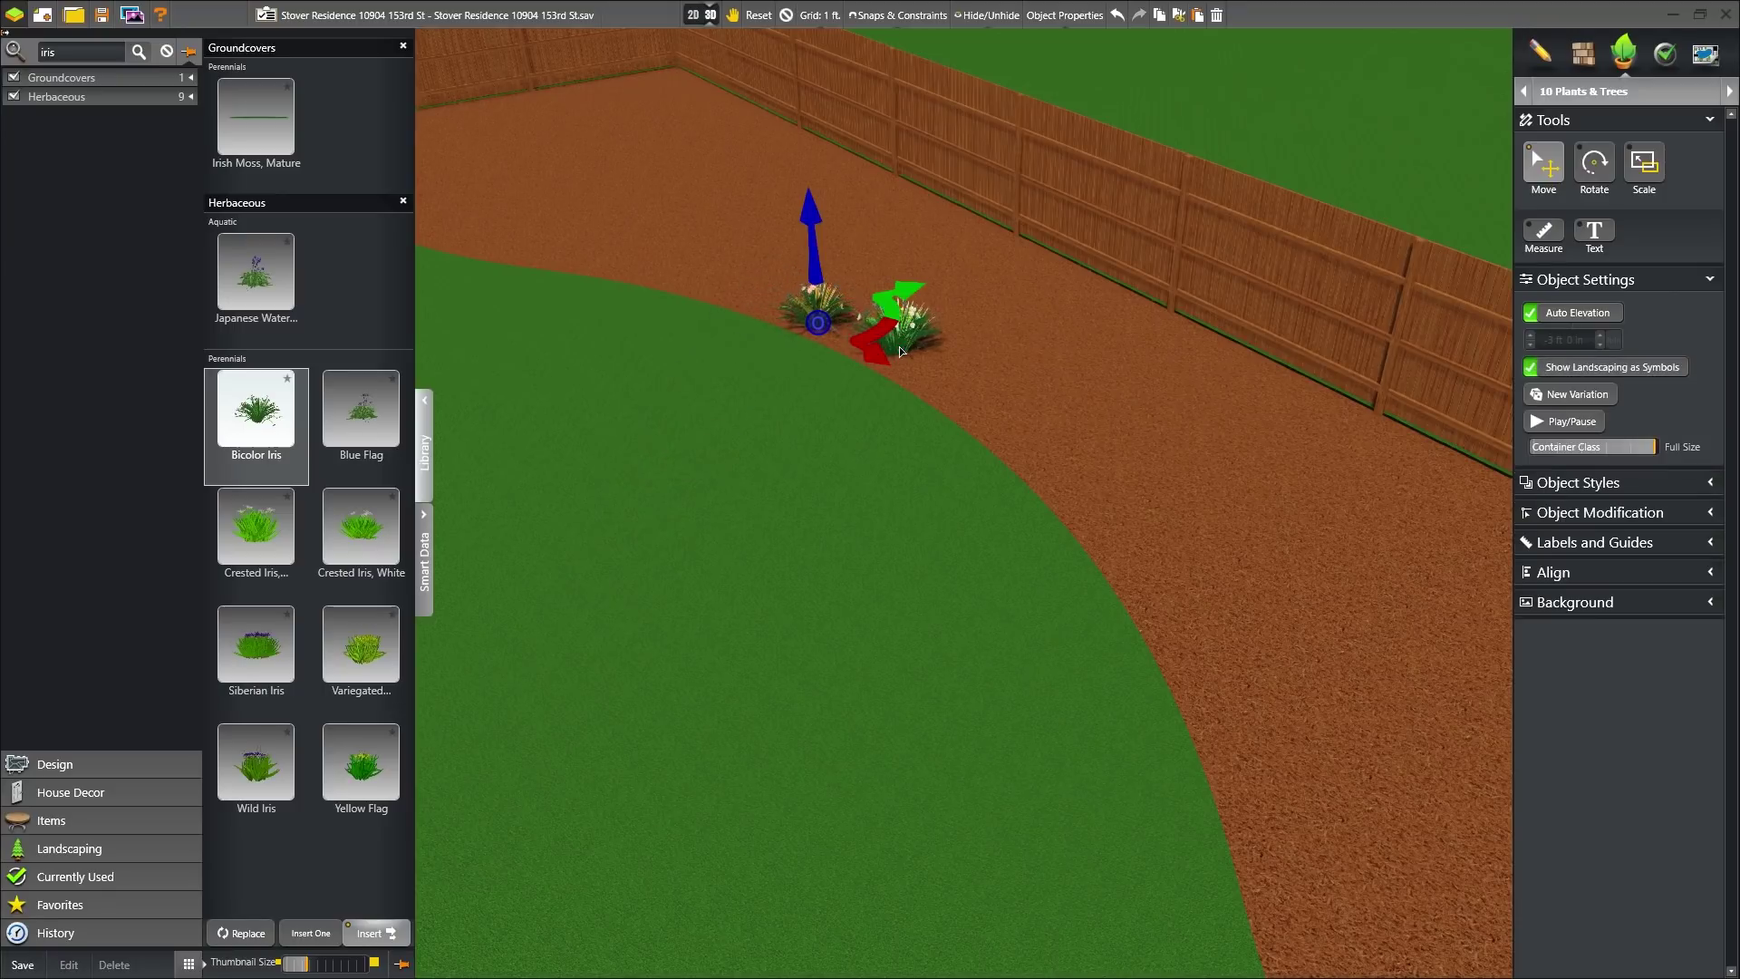
left_click(993, 405)
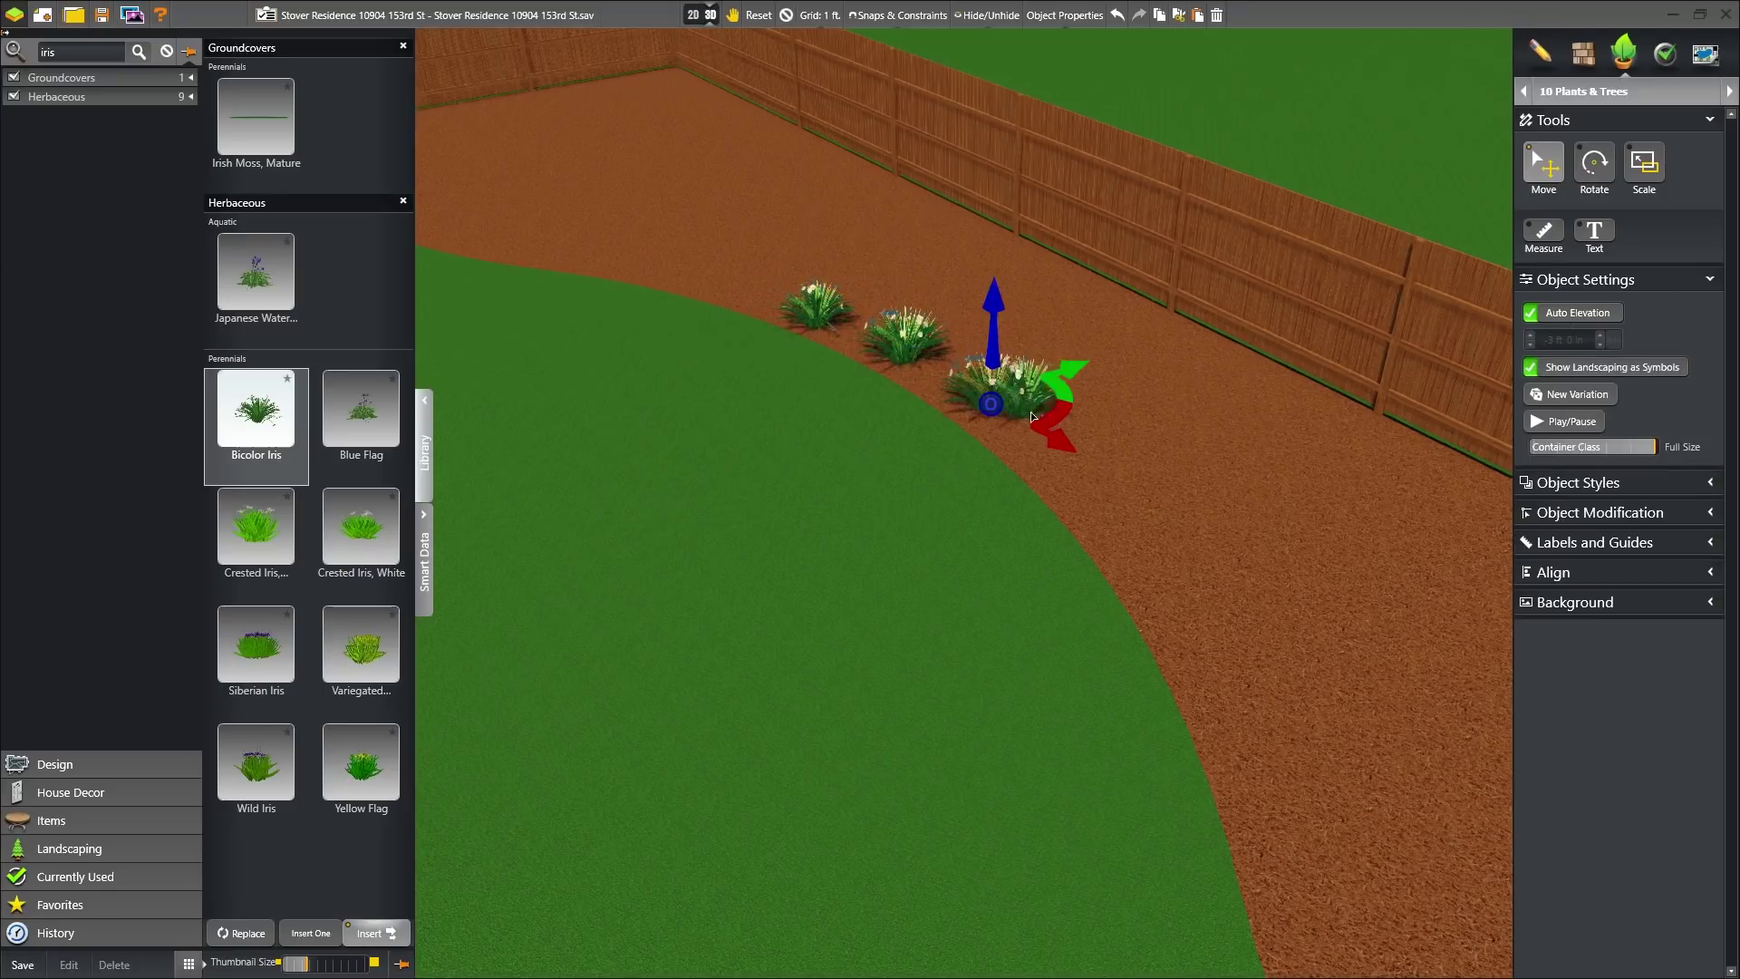
left_click(1072, 465)
left_click(1131, 529)
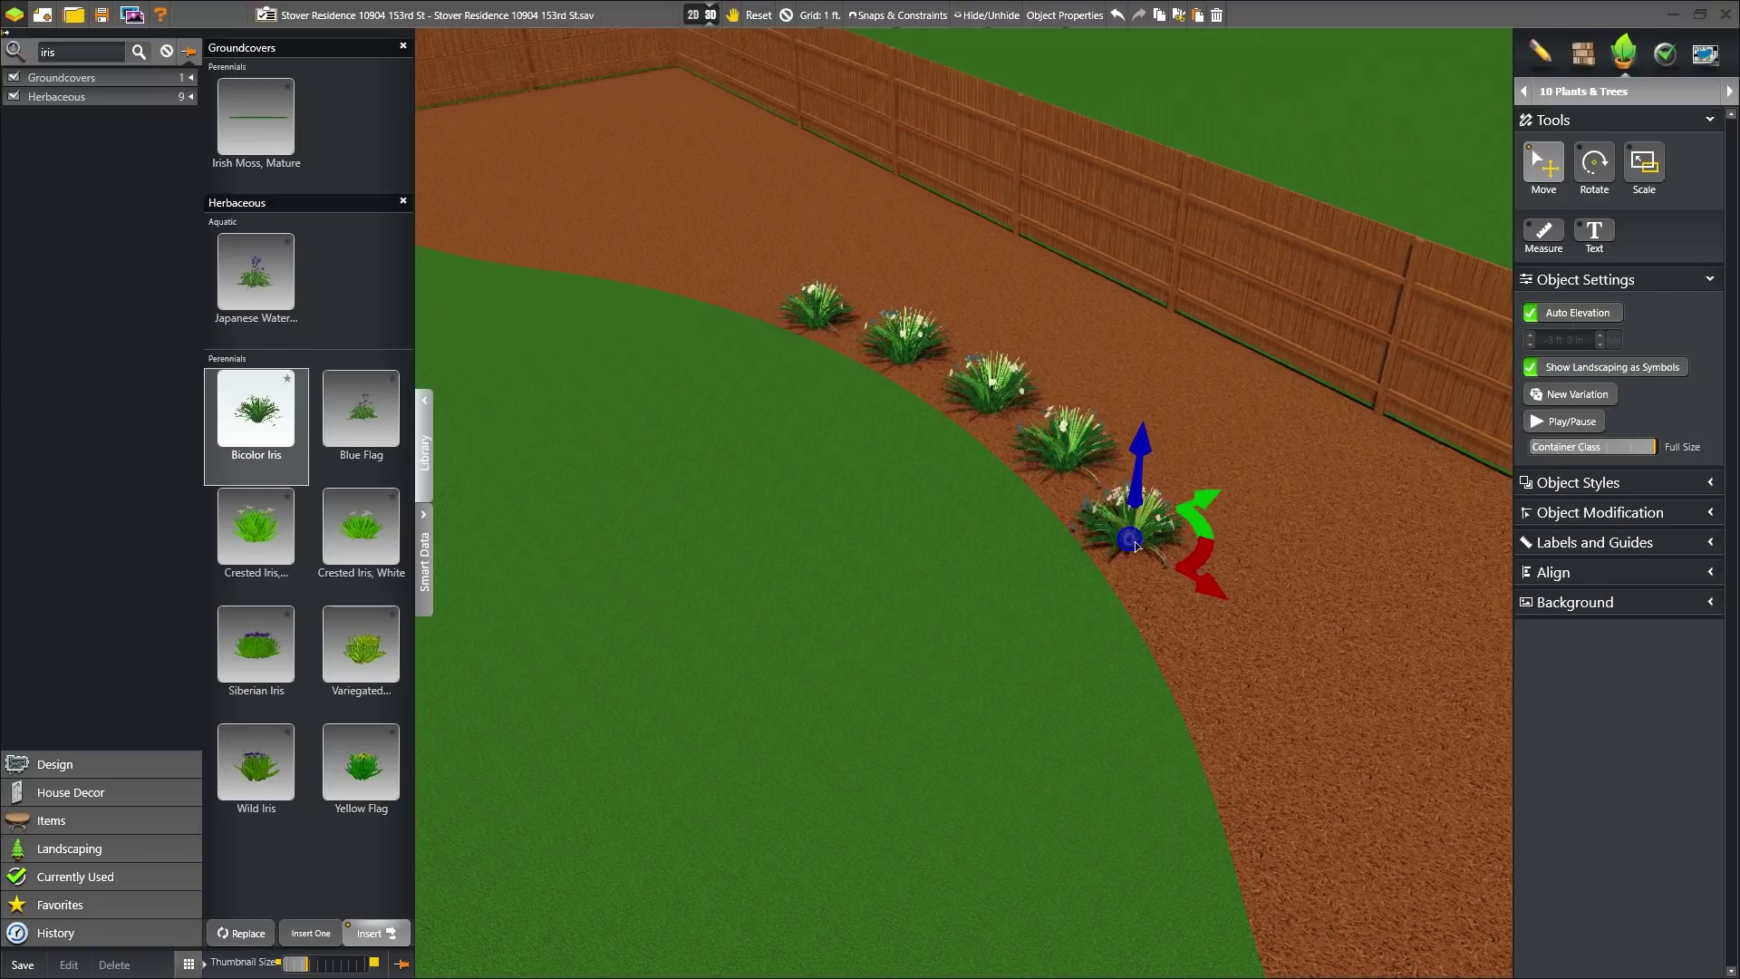
scroll(1055, 550, "up", 5)
scroll(1047, 345, "down", 5)
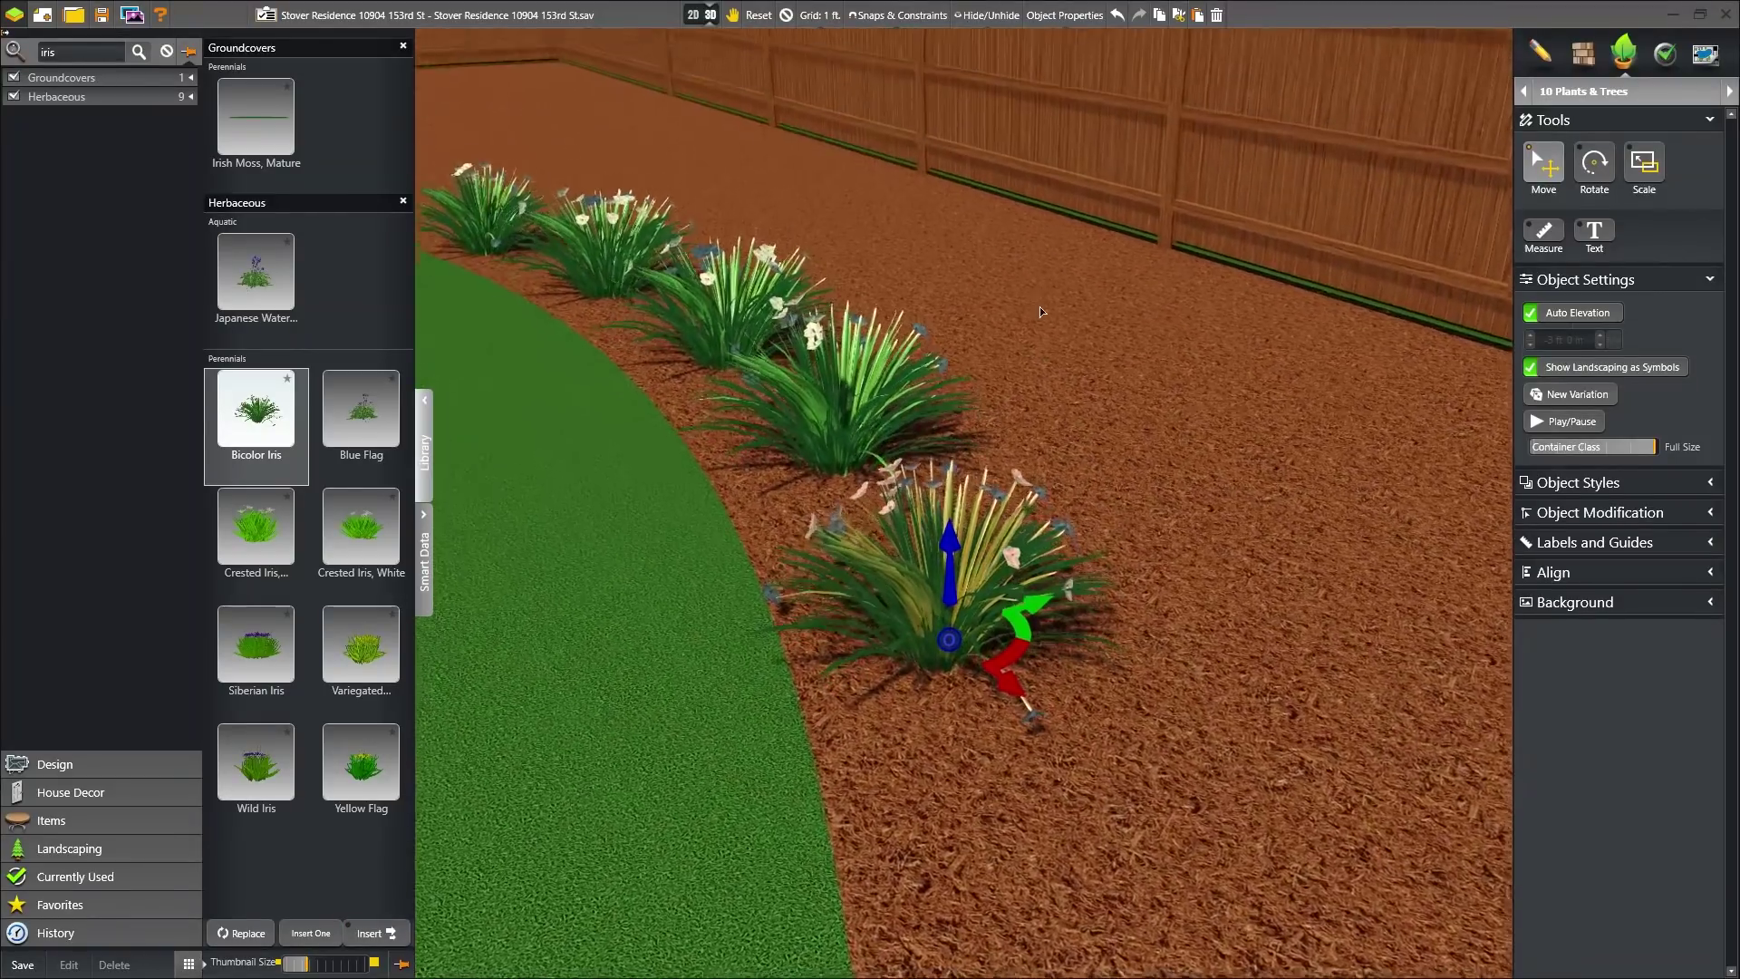
left_click(1575, 399)
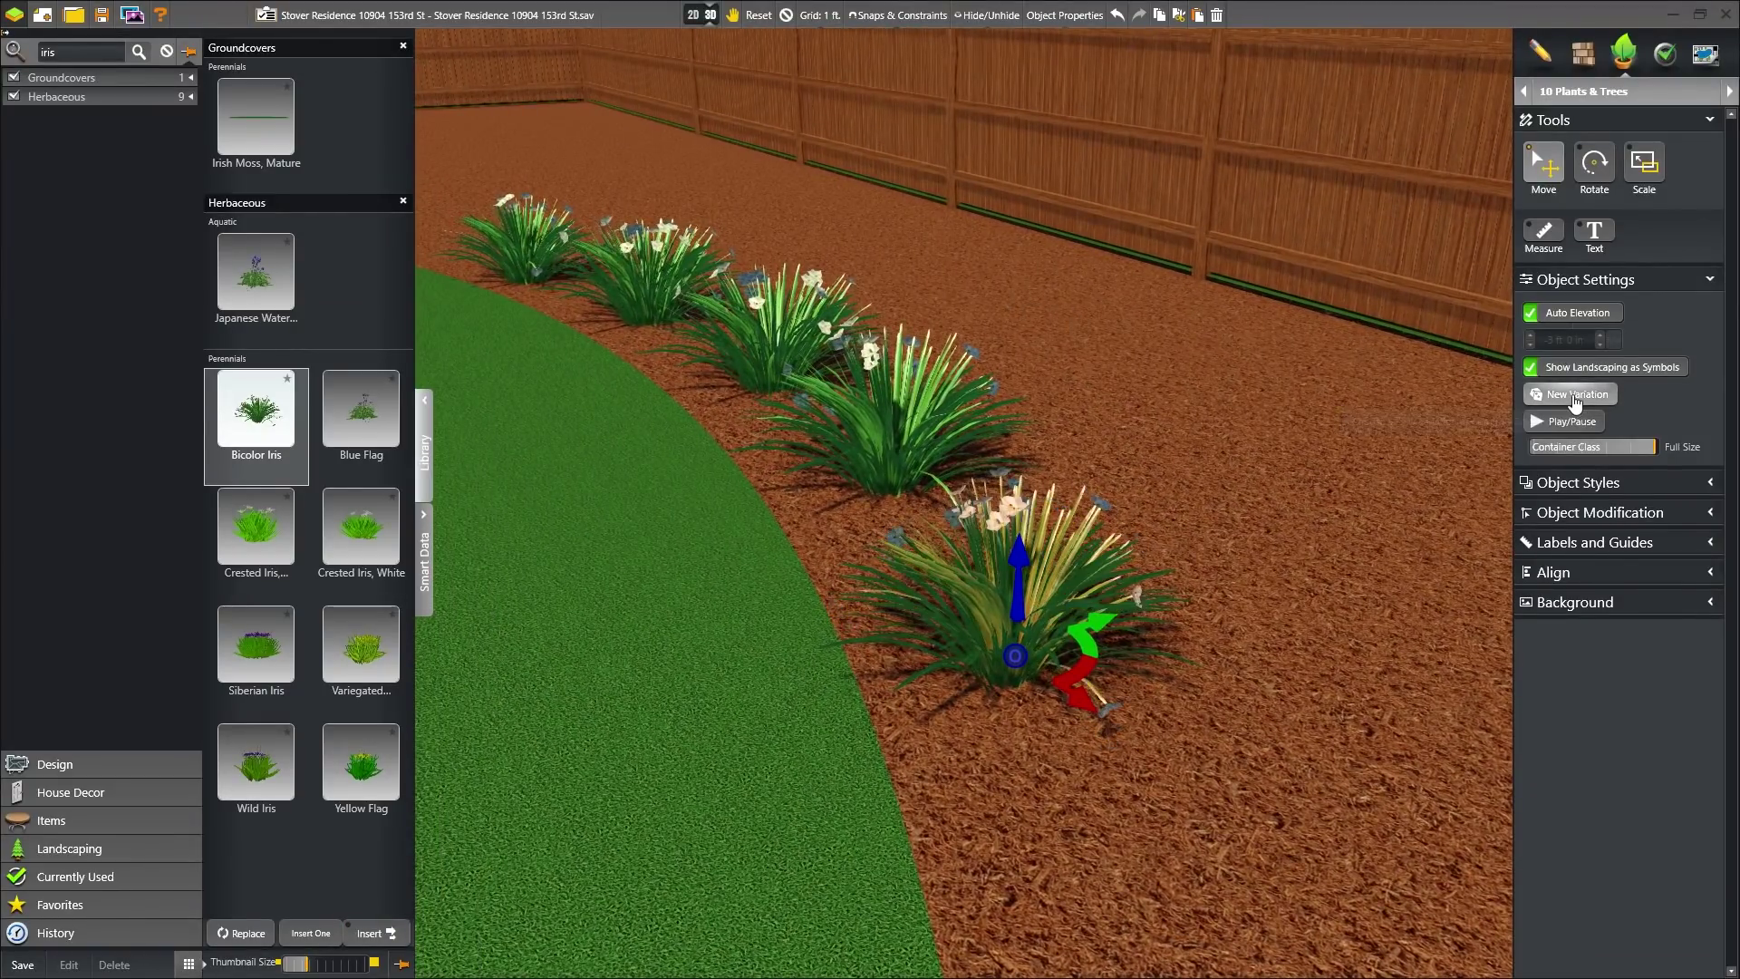
left_click(1038, 544)
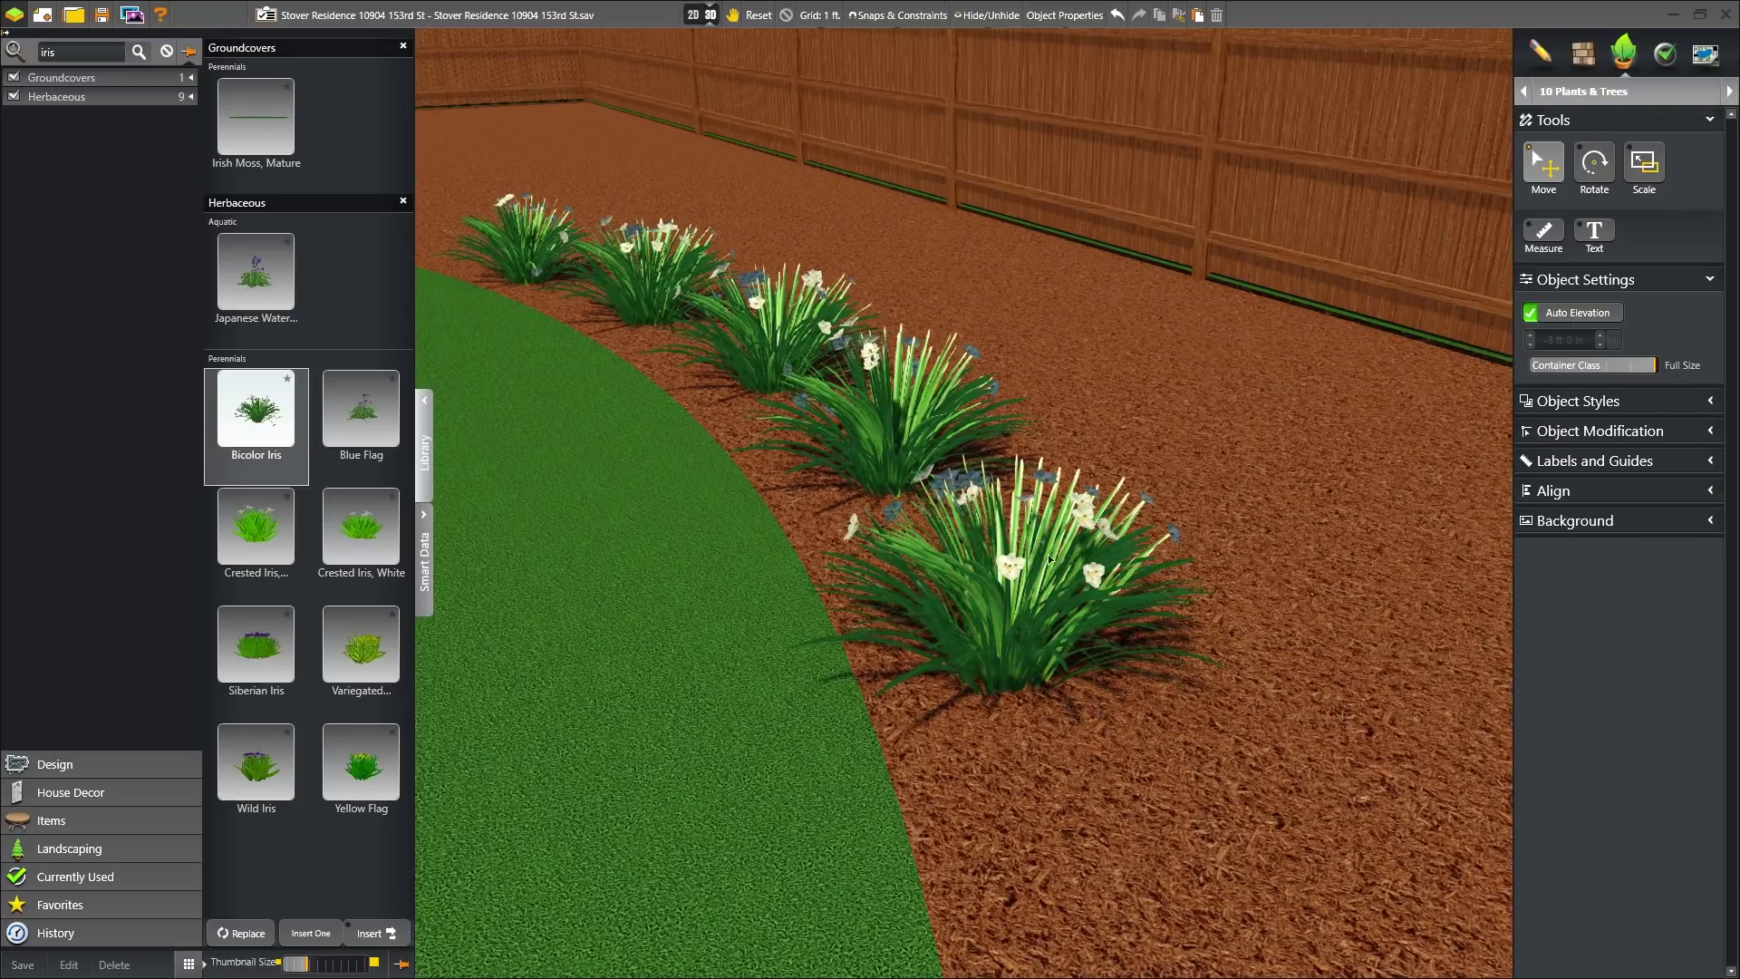
- Insert the Raised Planter, Deck Furniture and Plants templates, then open the Page Layout
left_click(1714, 98)
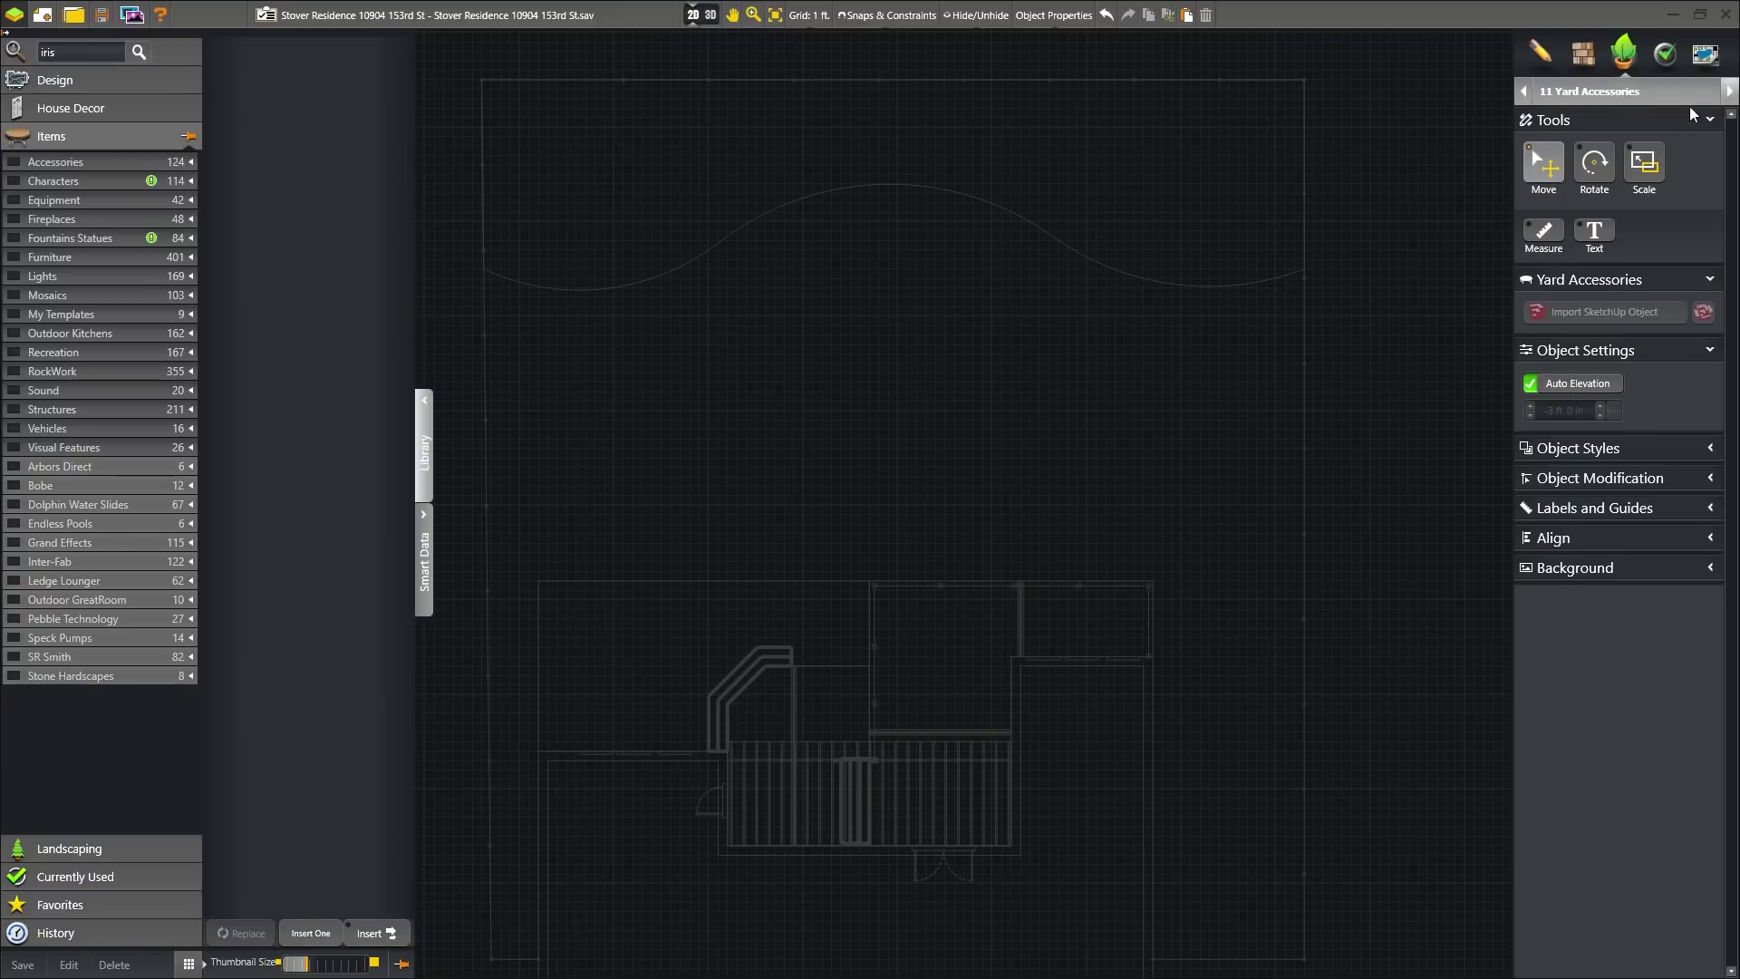
left_click(18, 316)
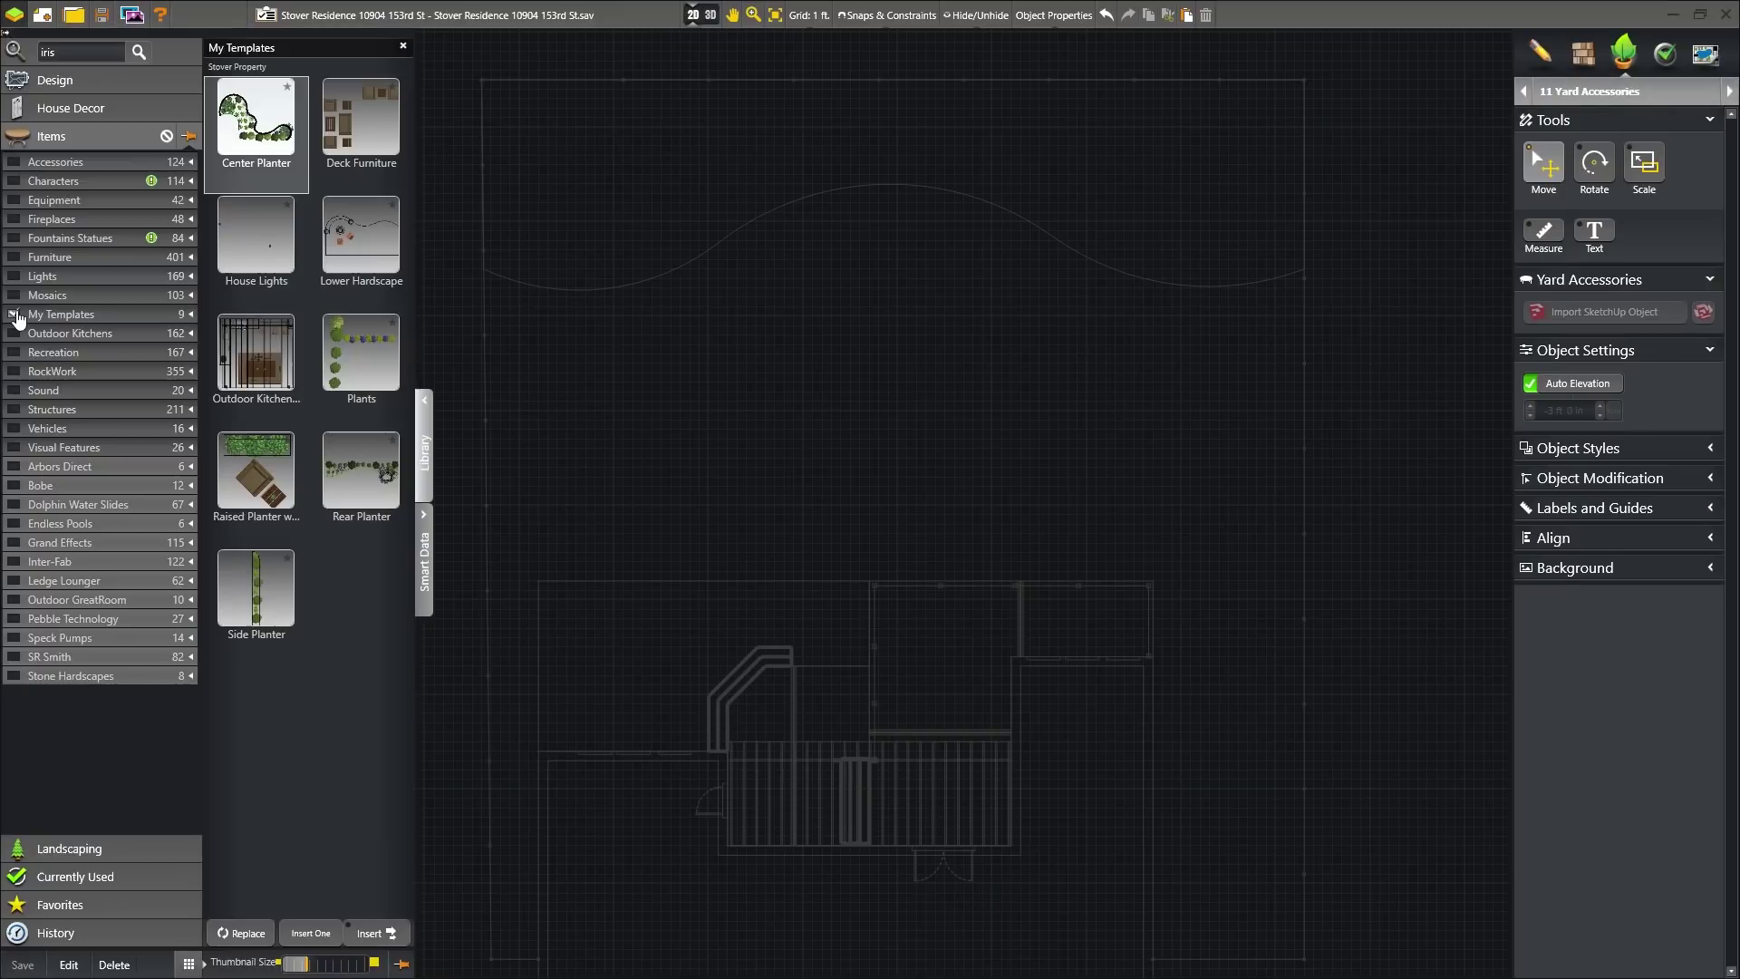
left_click(255, 474)
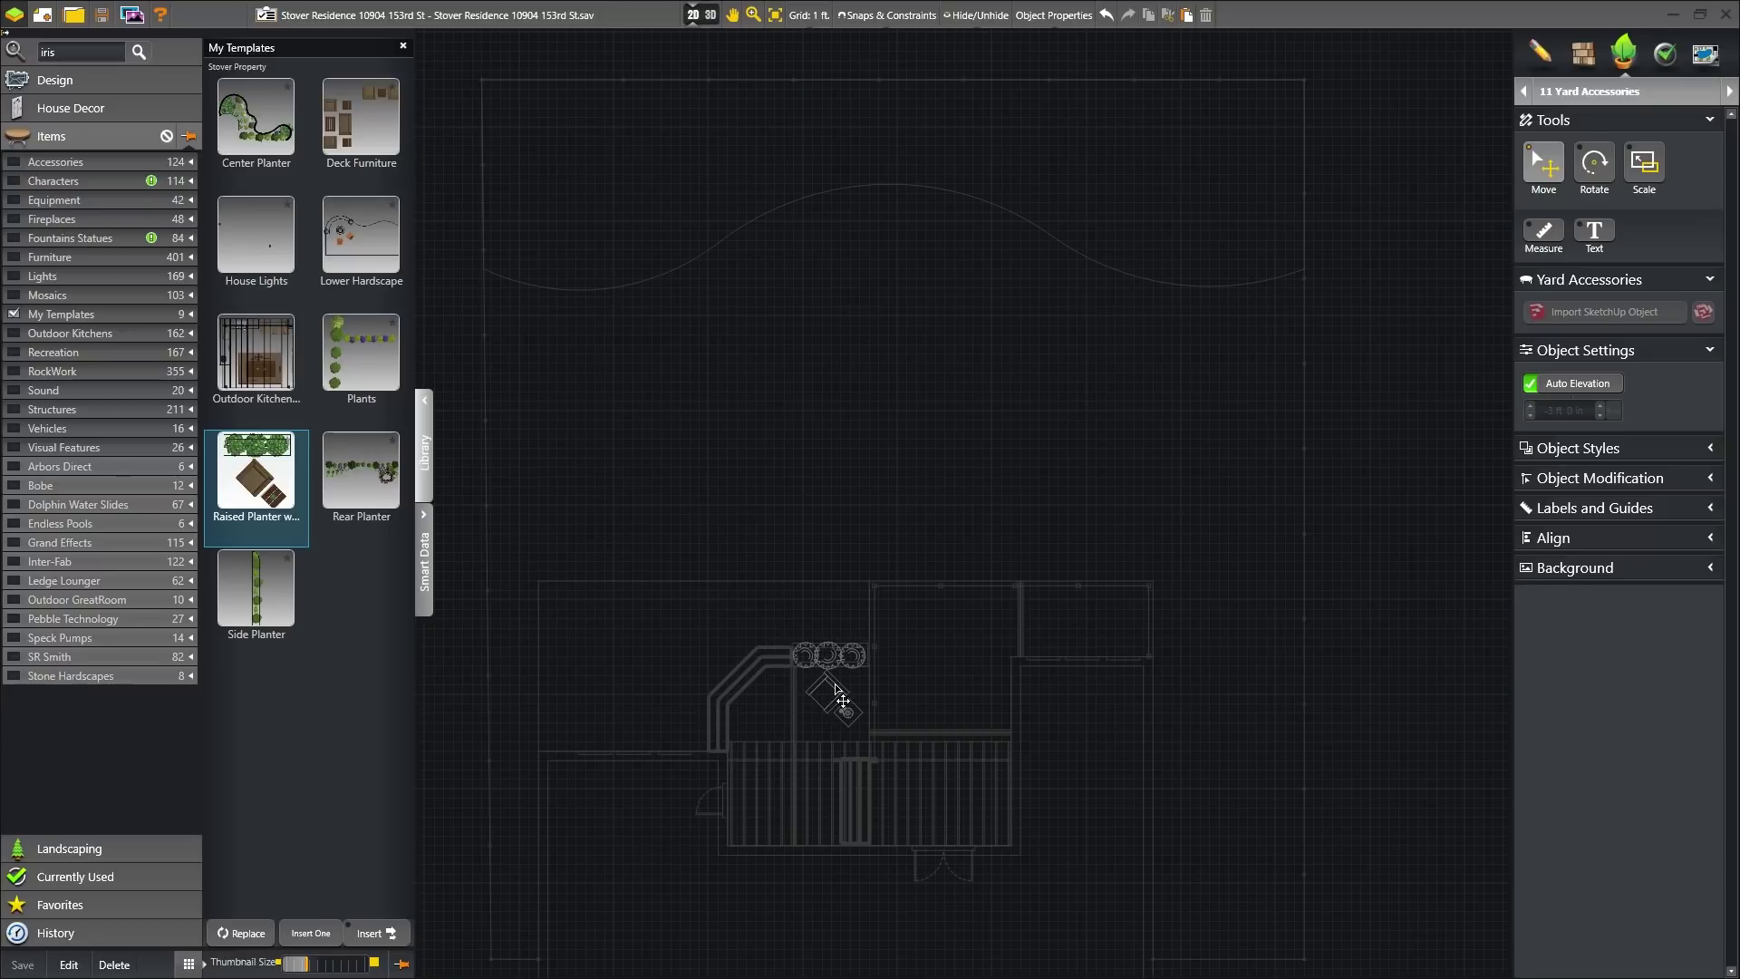
left_click(836, 714)
left_click(361, 122)
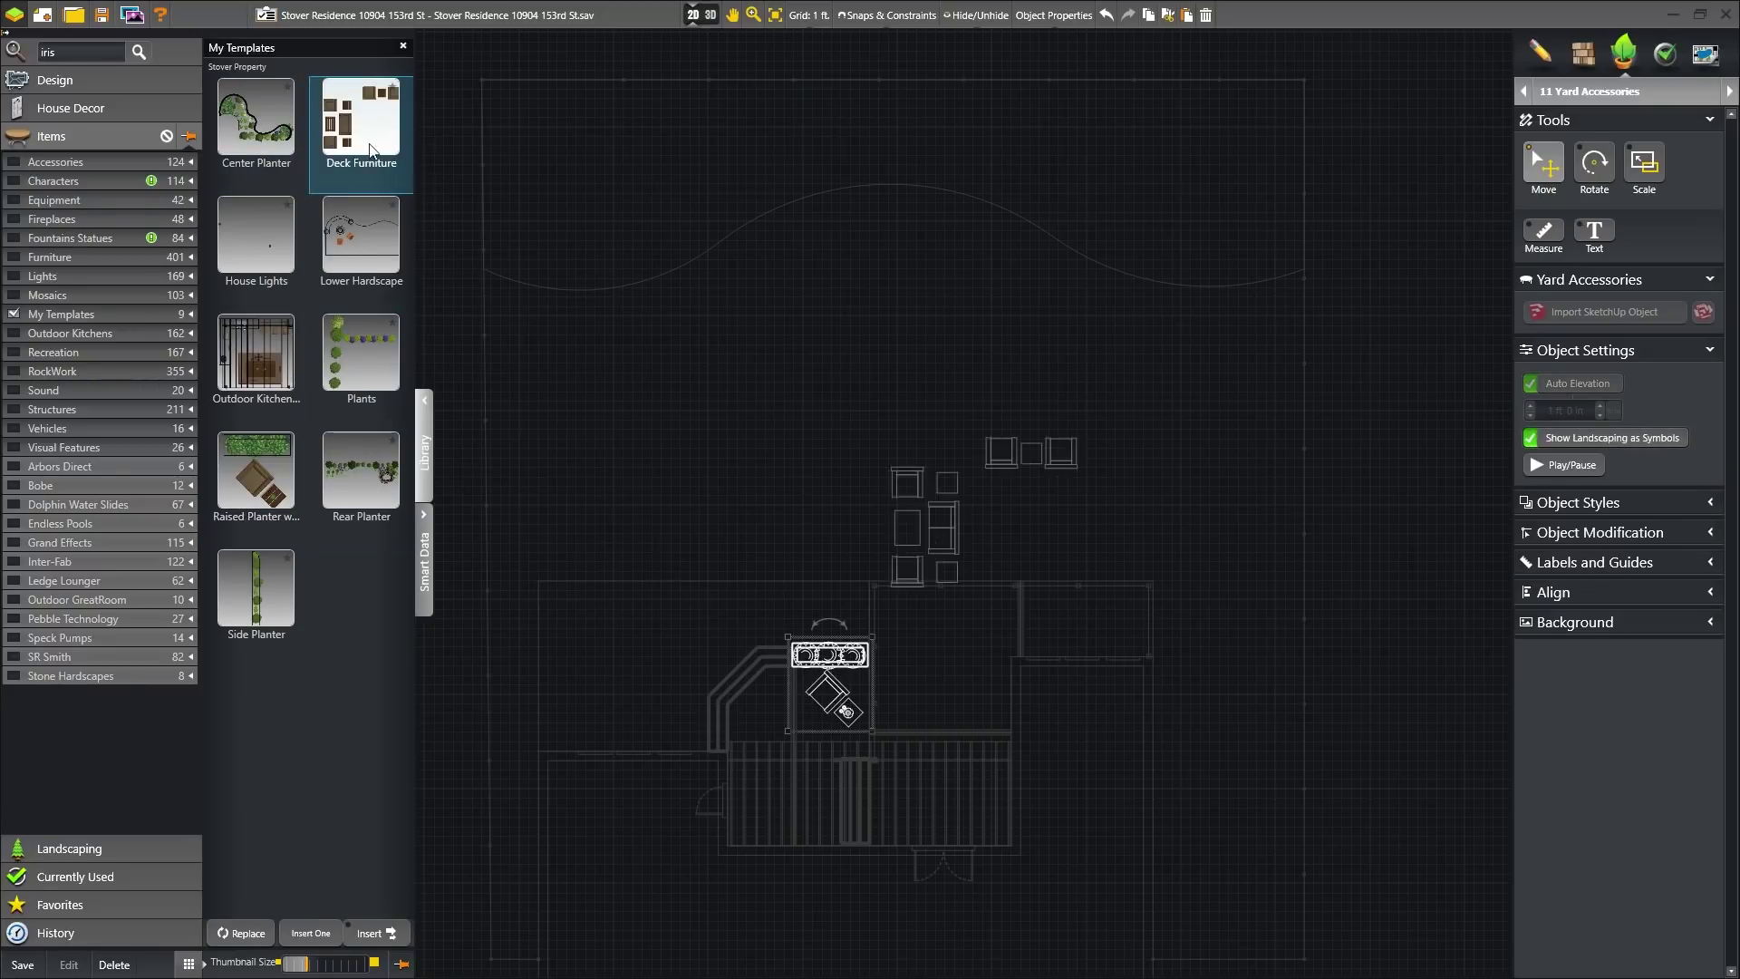
left_click(1010, 710)
left_click(360, 353)
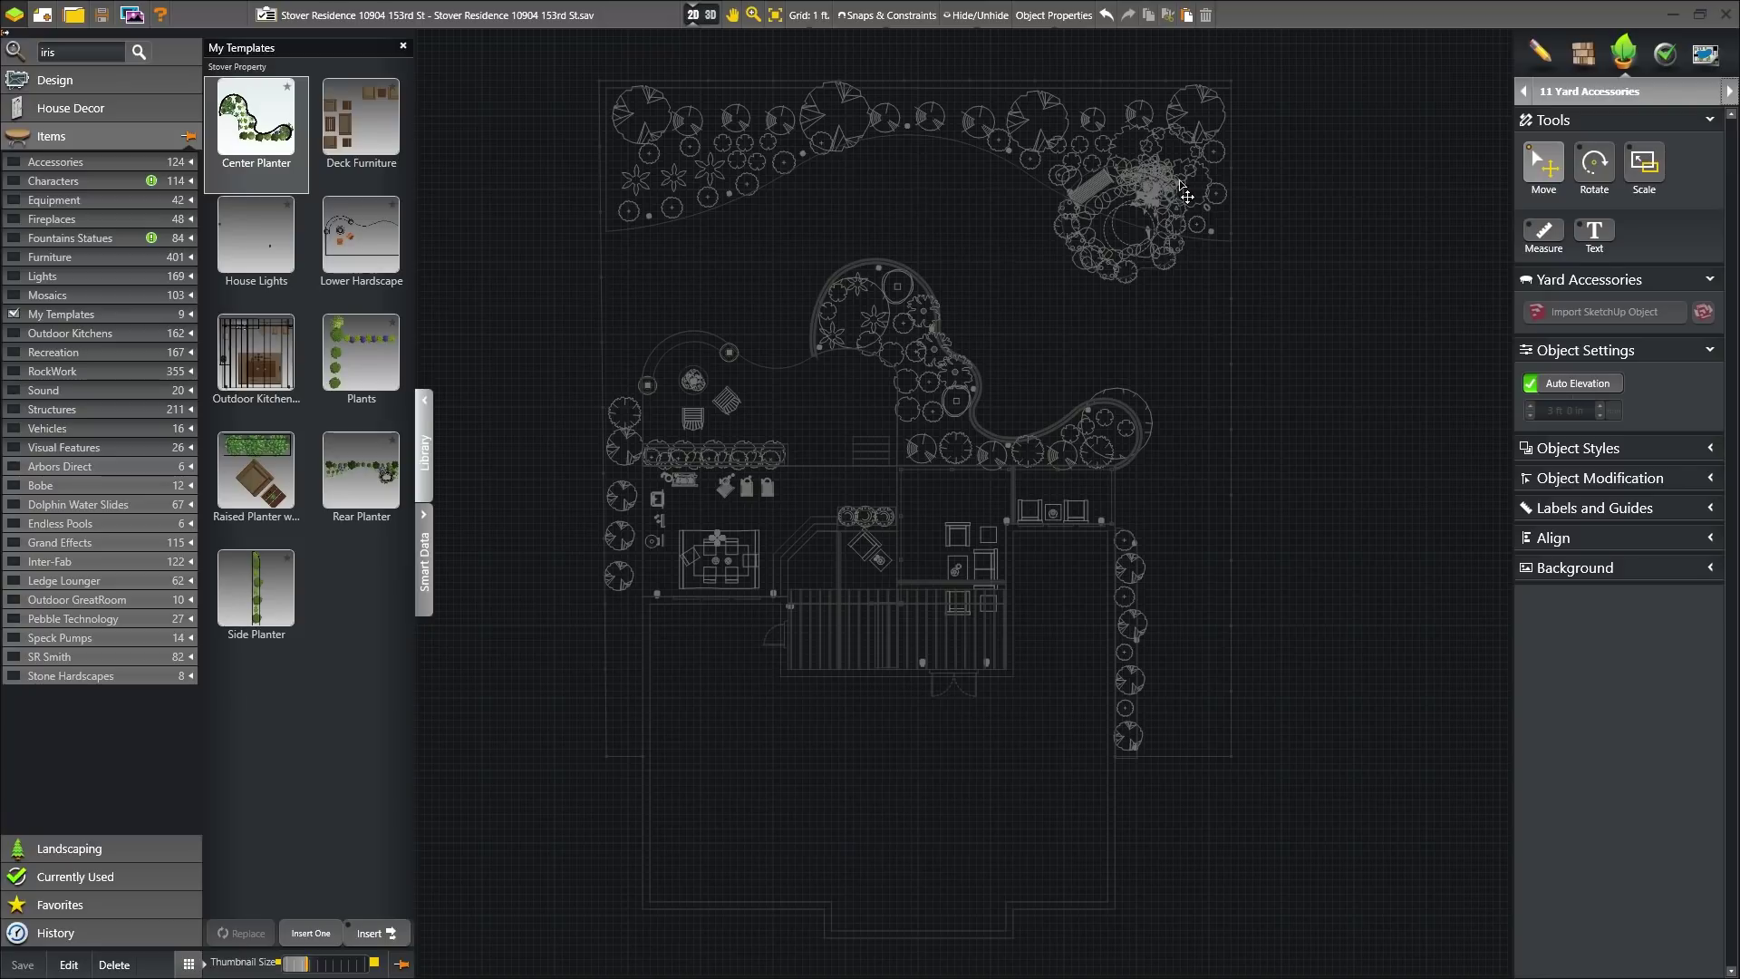
left_click(1705, 55)
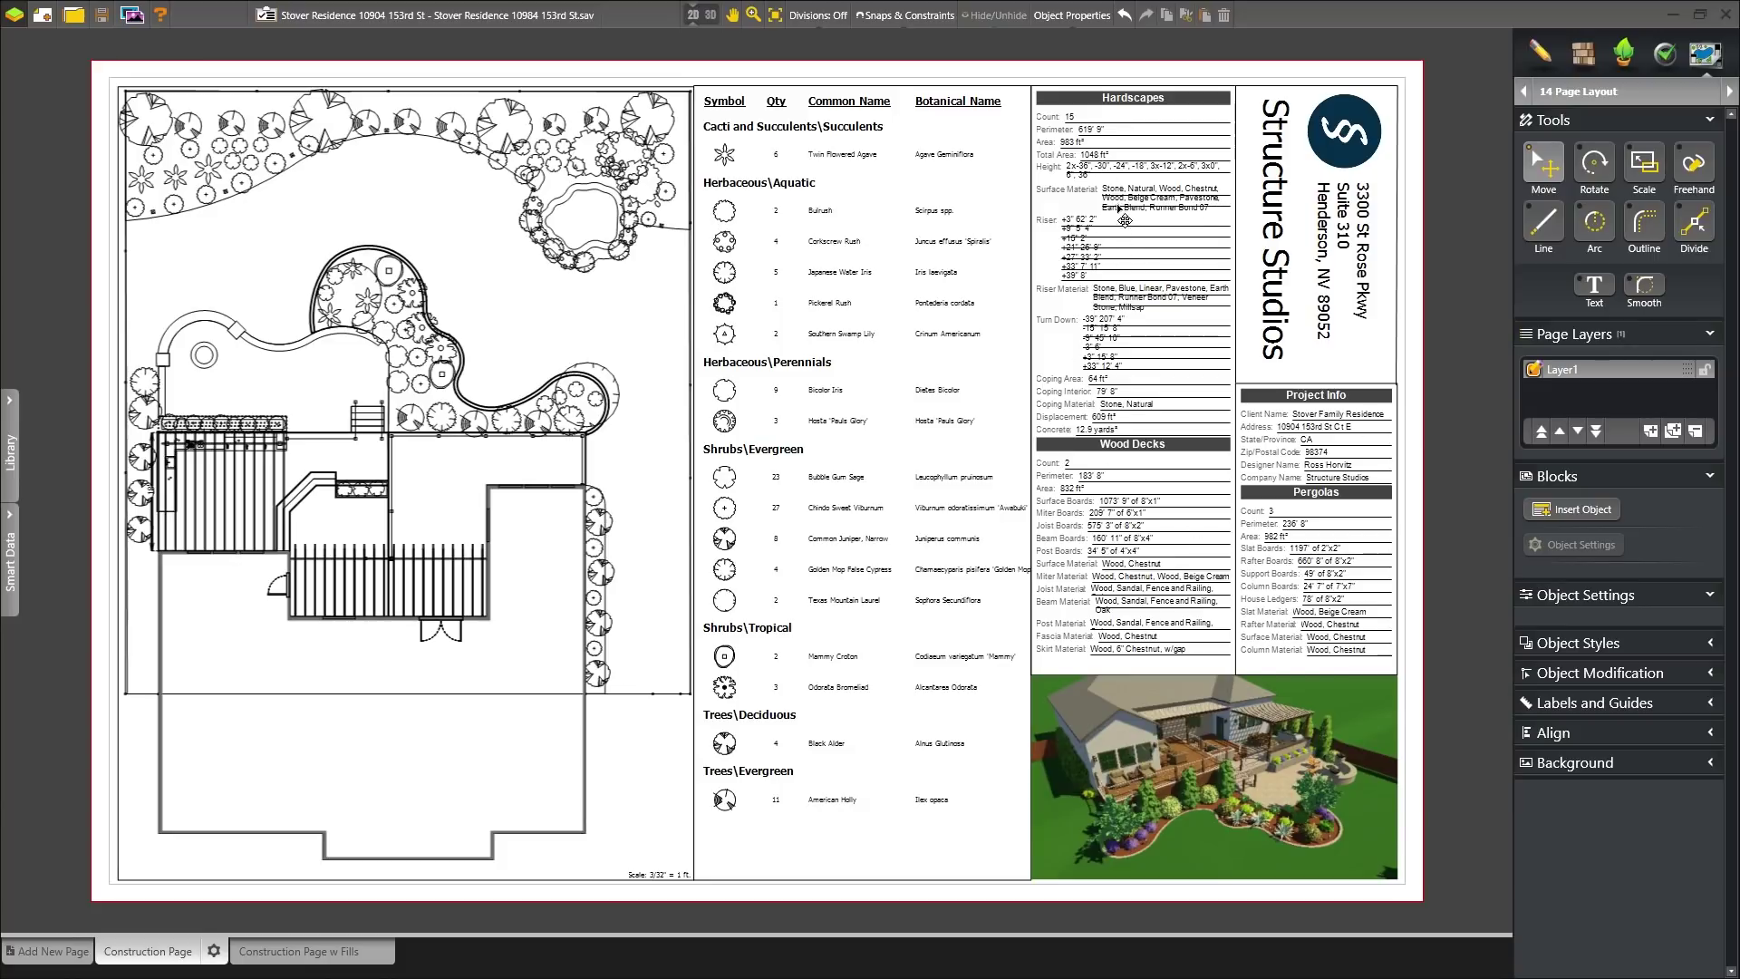
- Rotate the sheet's 3D render to face the pergola, deck and patio, then go to Construction Page w Fills
left_click(1197, 793)
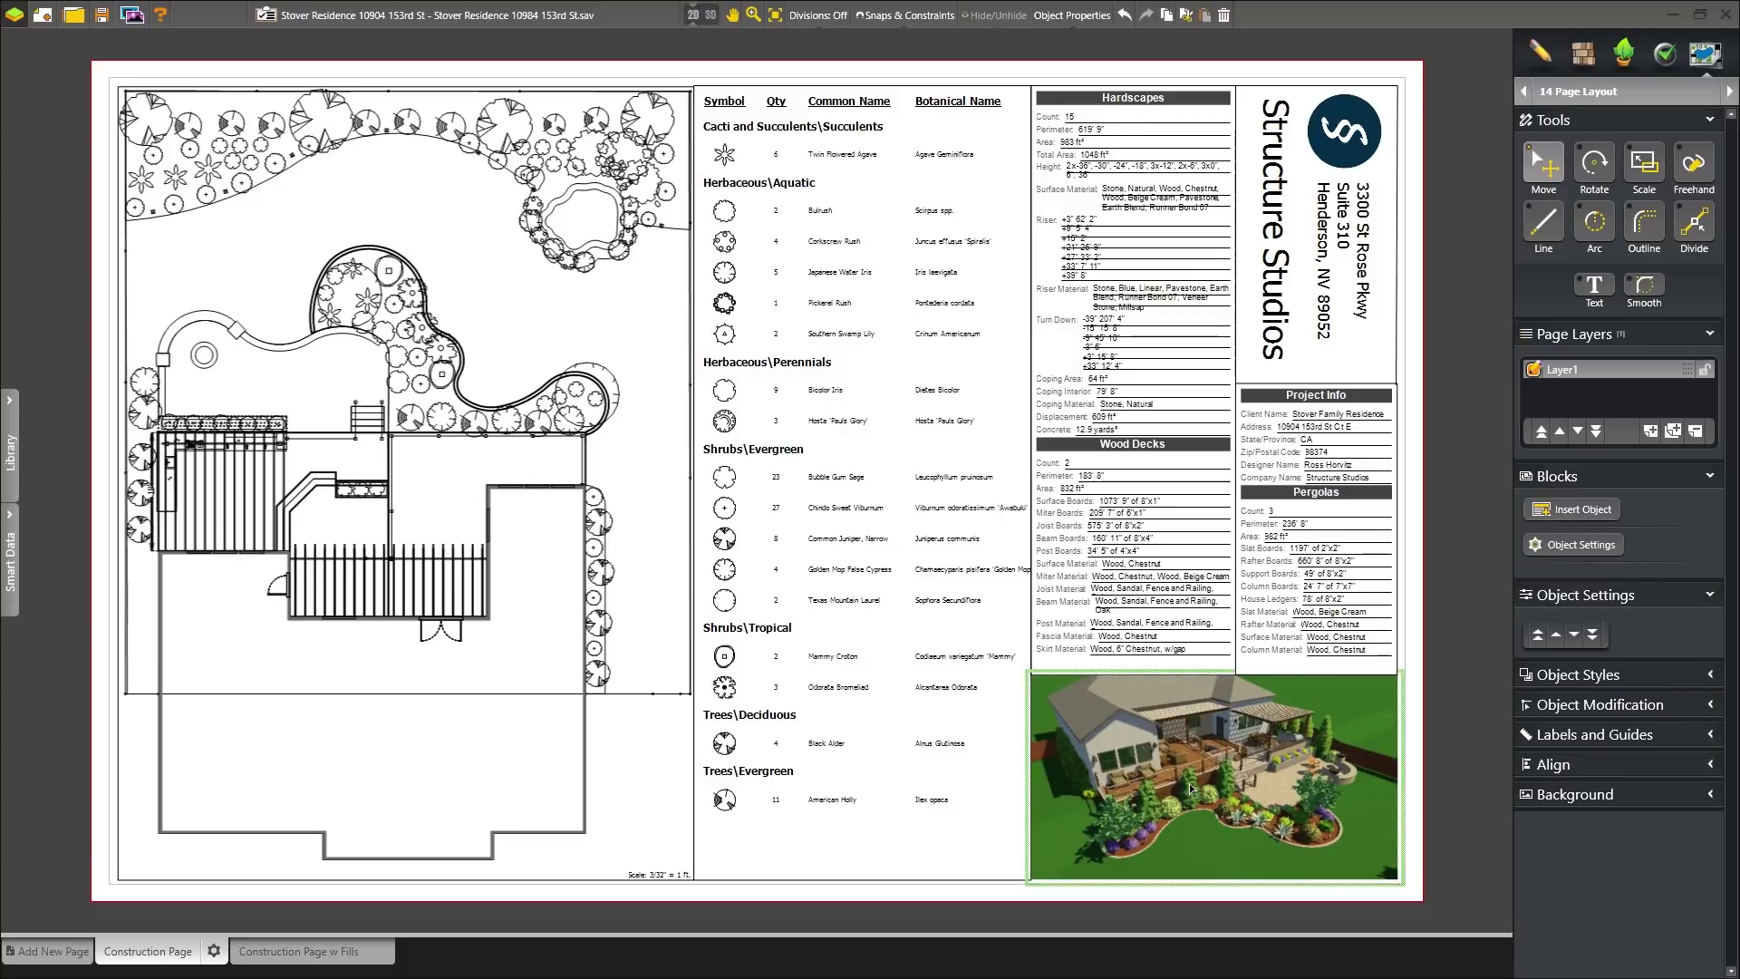
mouse_move(1205, 784)
left_mouse_down()
mouse_move(1162, 785)
mouse_move(1174, 779)
left_mouse_up()
left_click(317, 947)
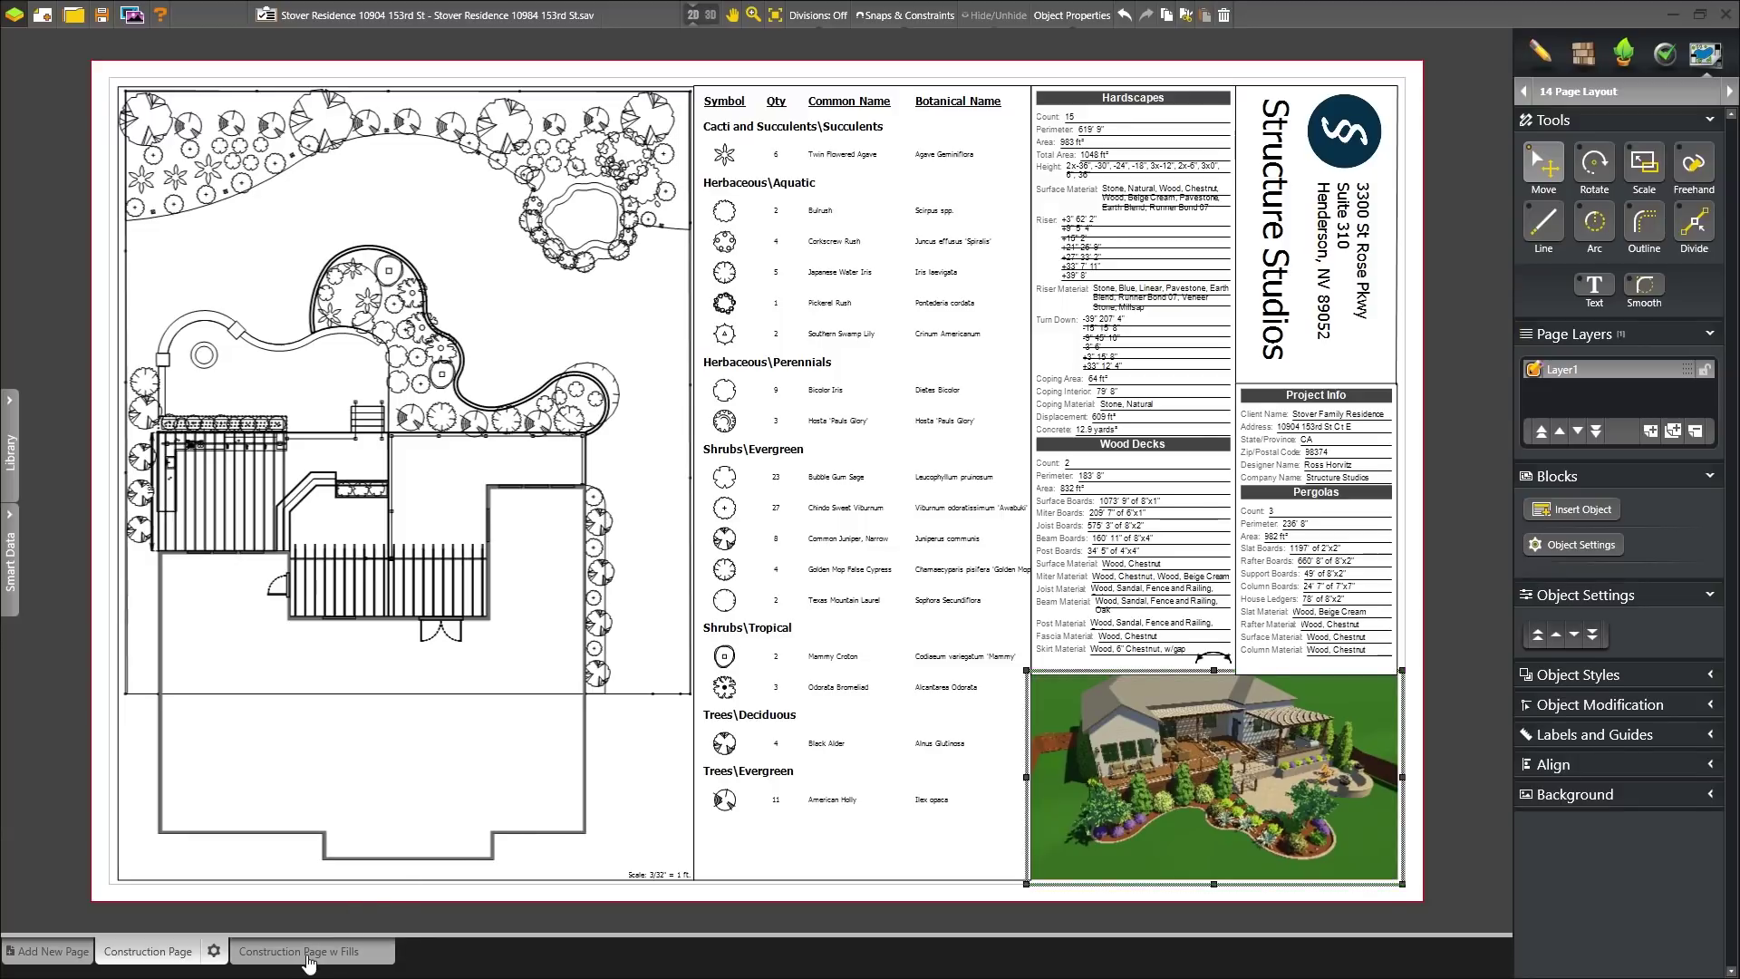